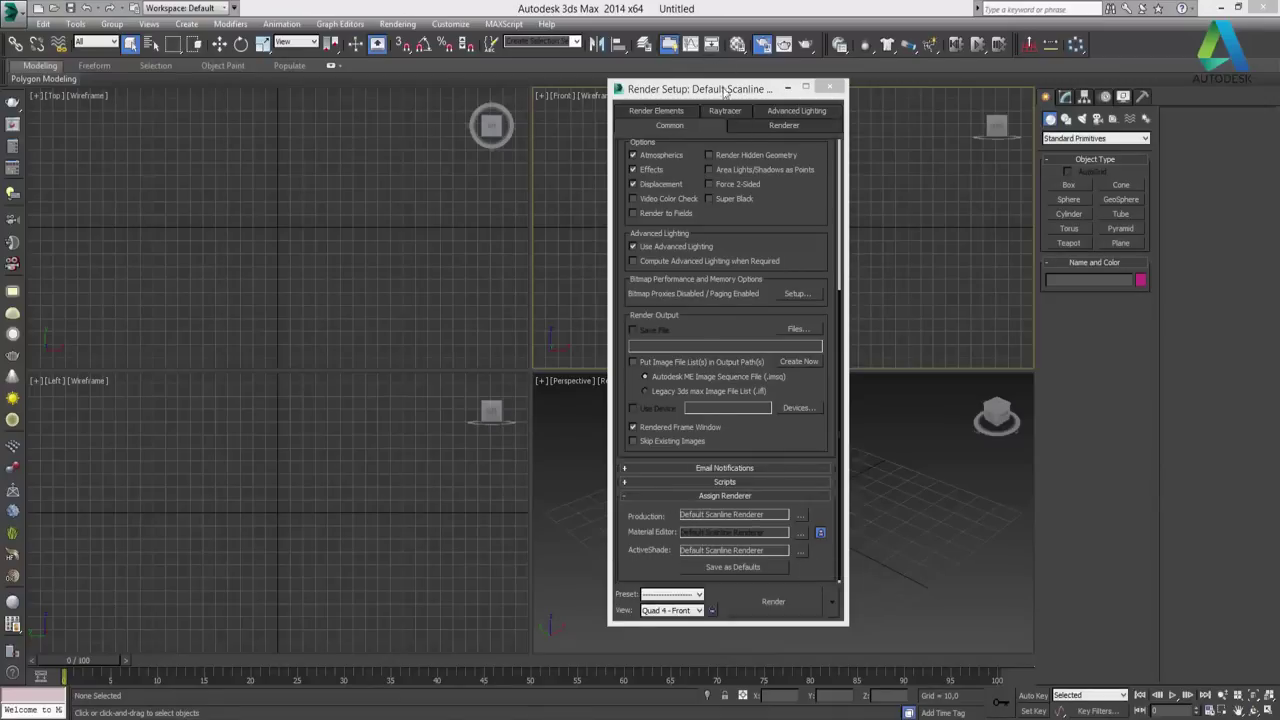
Assign V-Ray Adv 3.00.03 as the production renderer
click(801, 514)
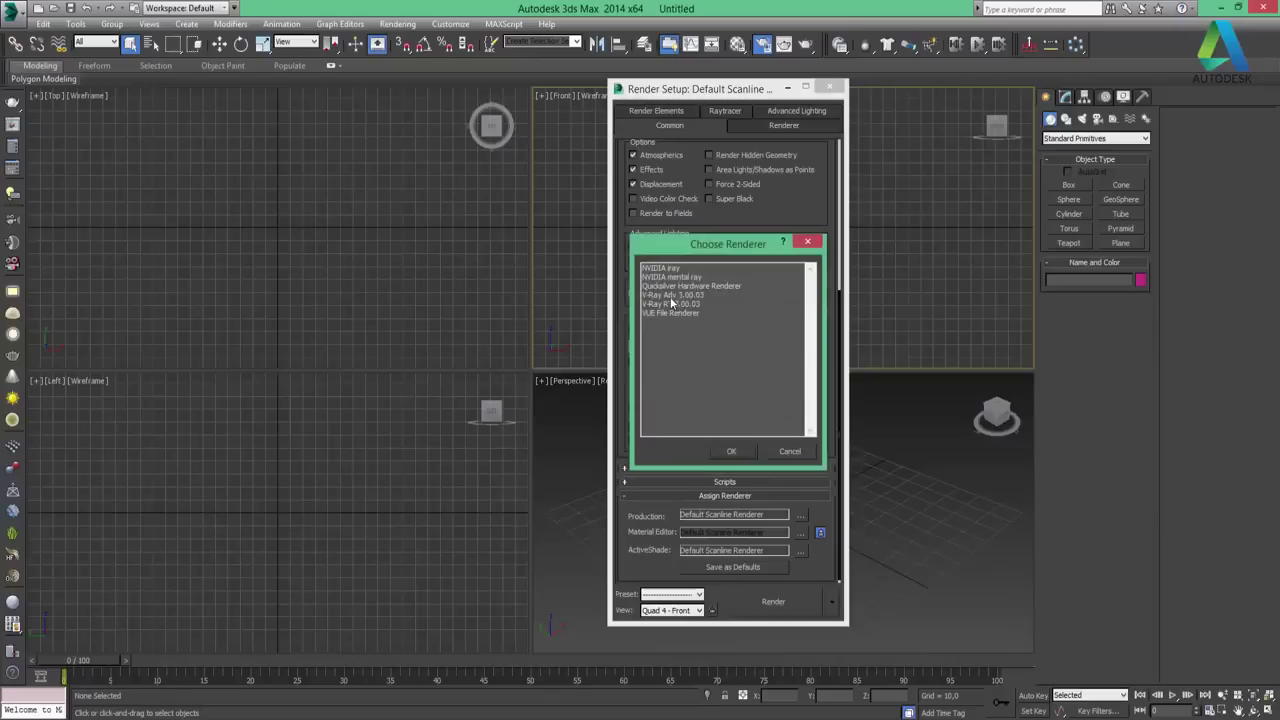
click(674, 297)
click(680, 305)
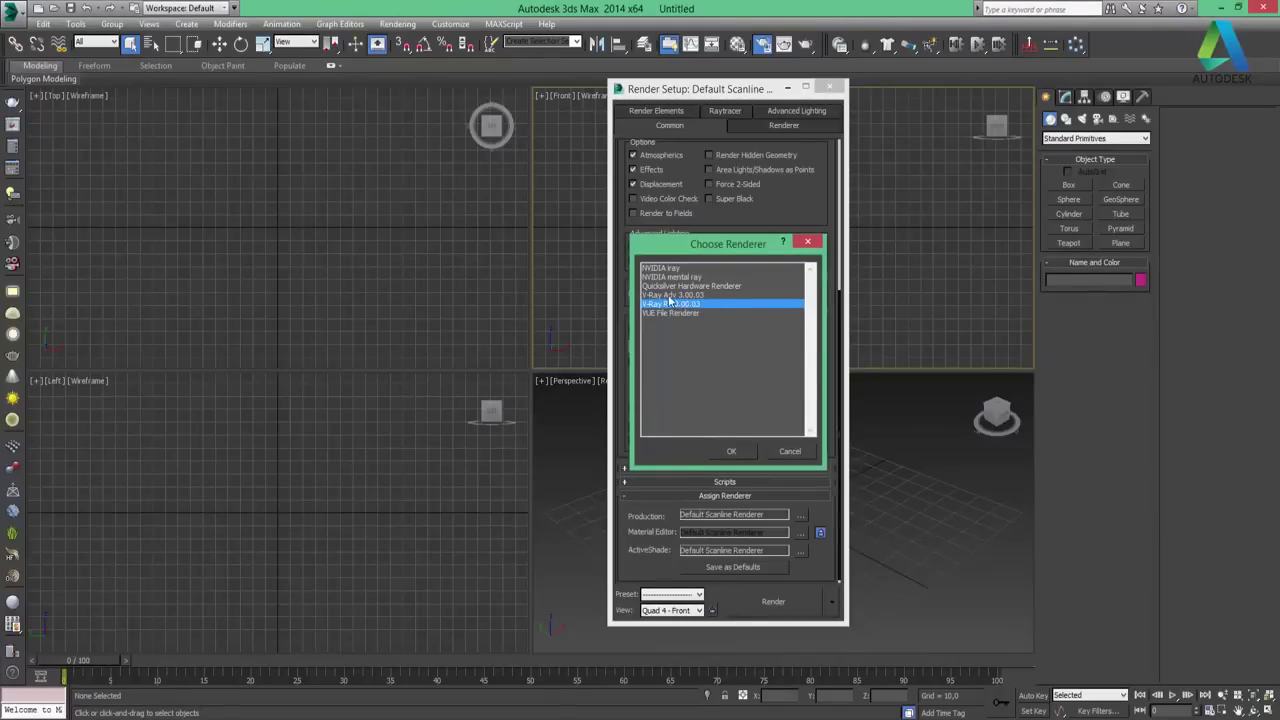
click(672, 296)
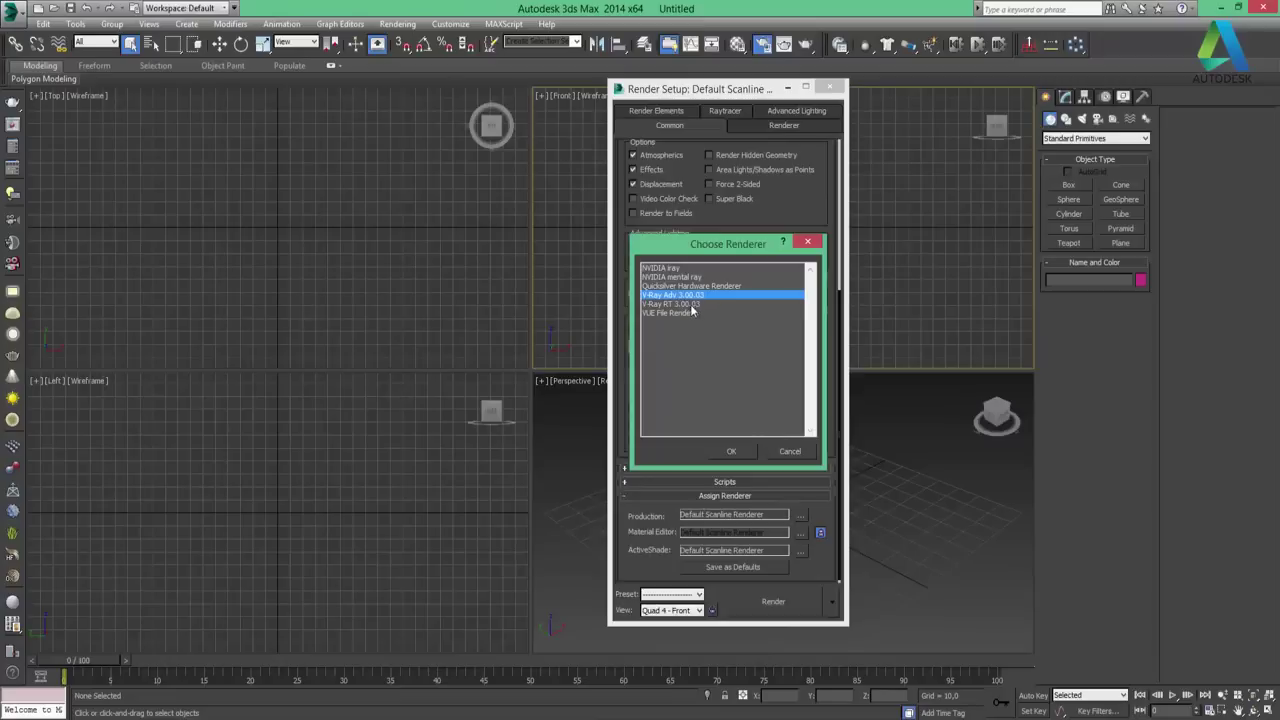
double_click(688, 299)
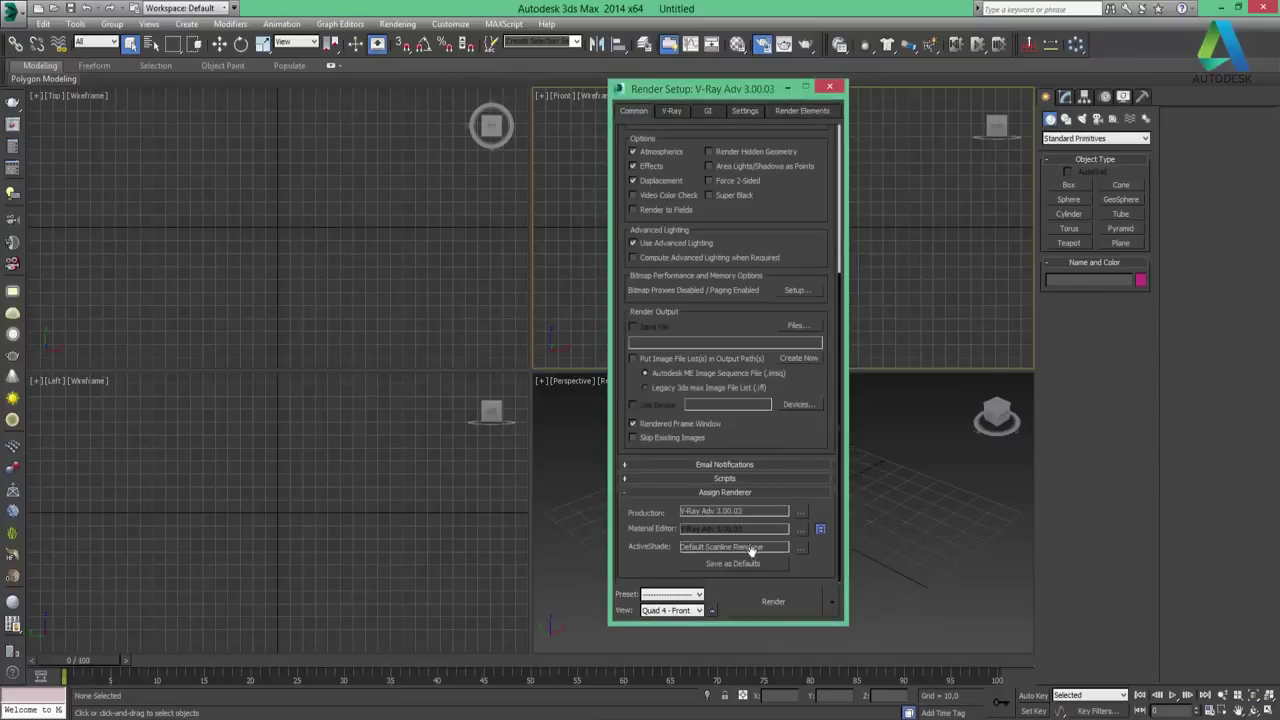
Assign V-Ray RT 3.00.03 to ActiveShade and save the renderer assignments as defaults
click(802, 548)
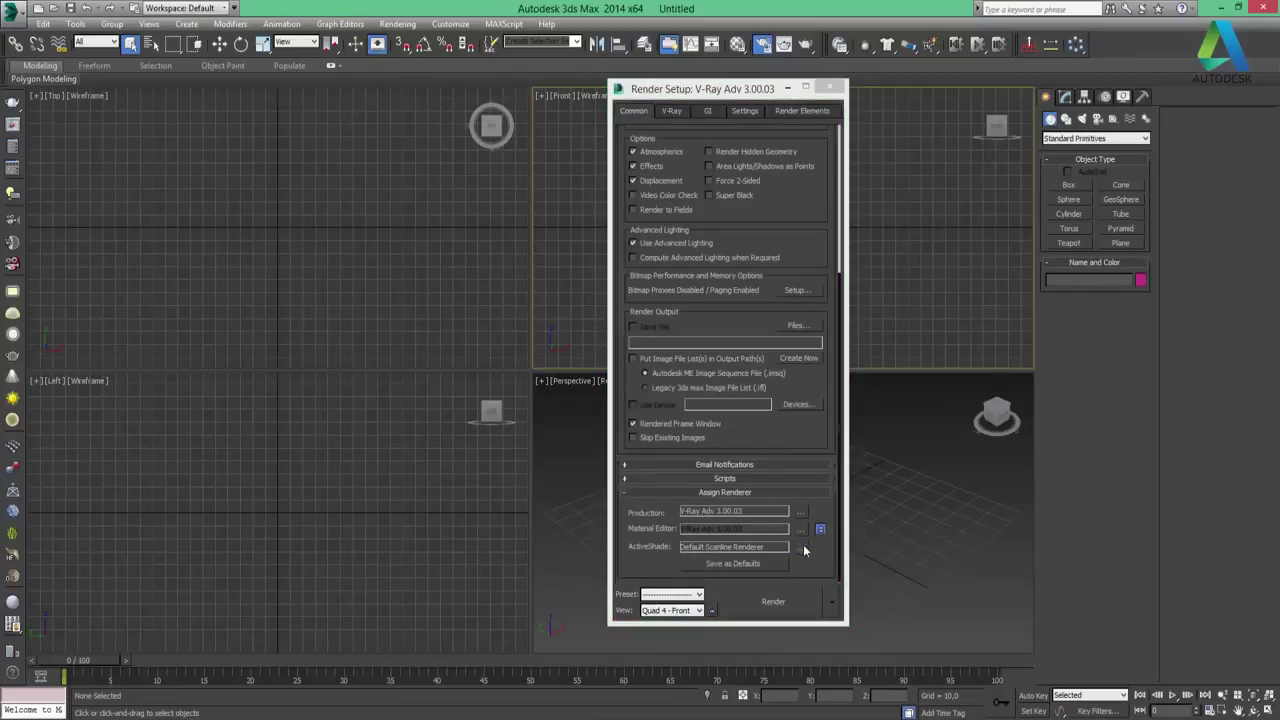
double_click(668, 278)
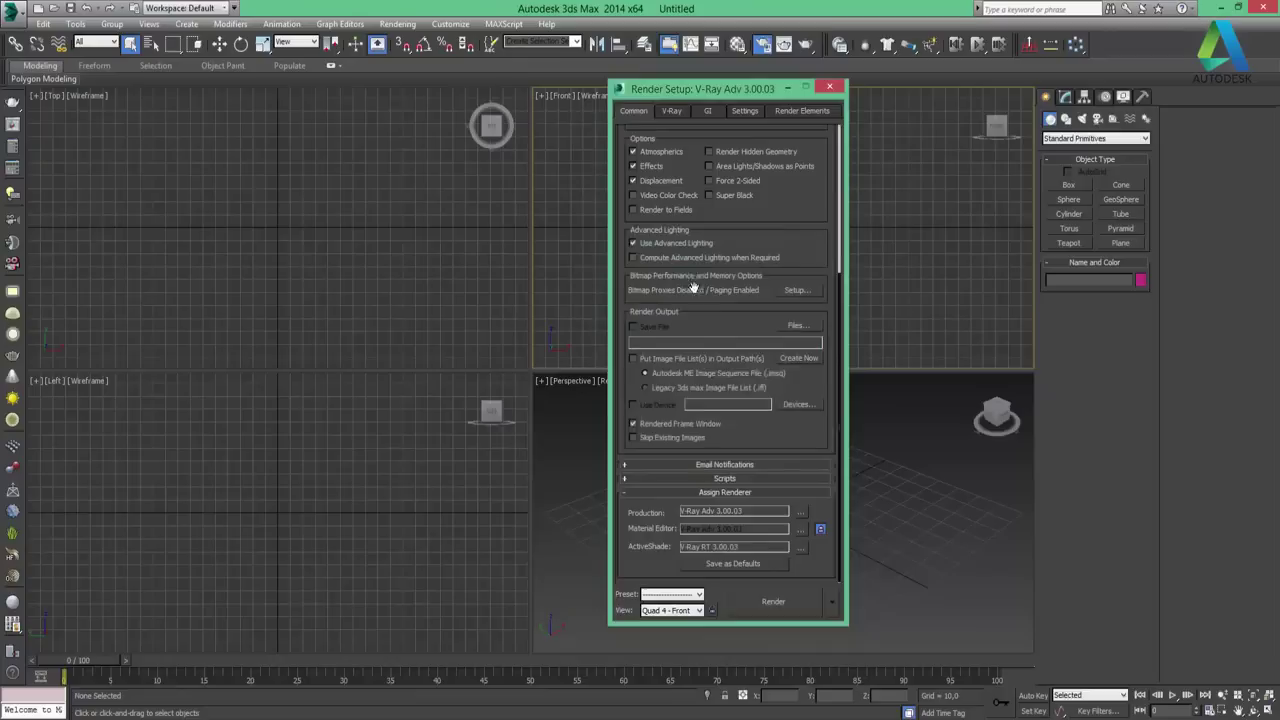
click(761, 566)
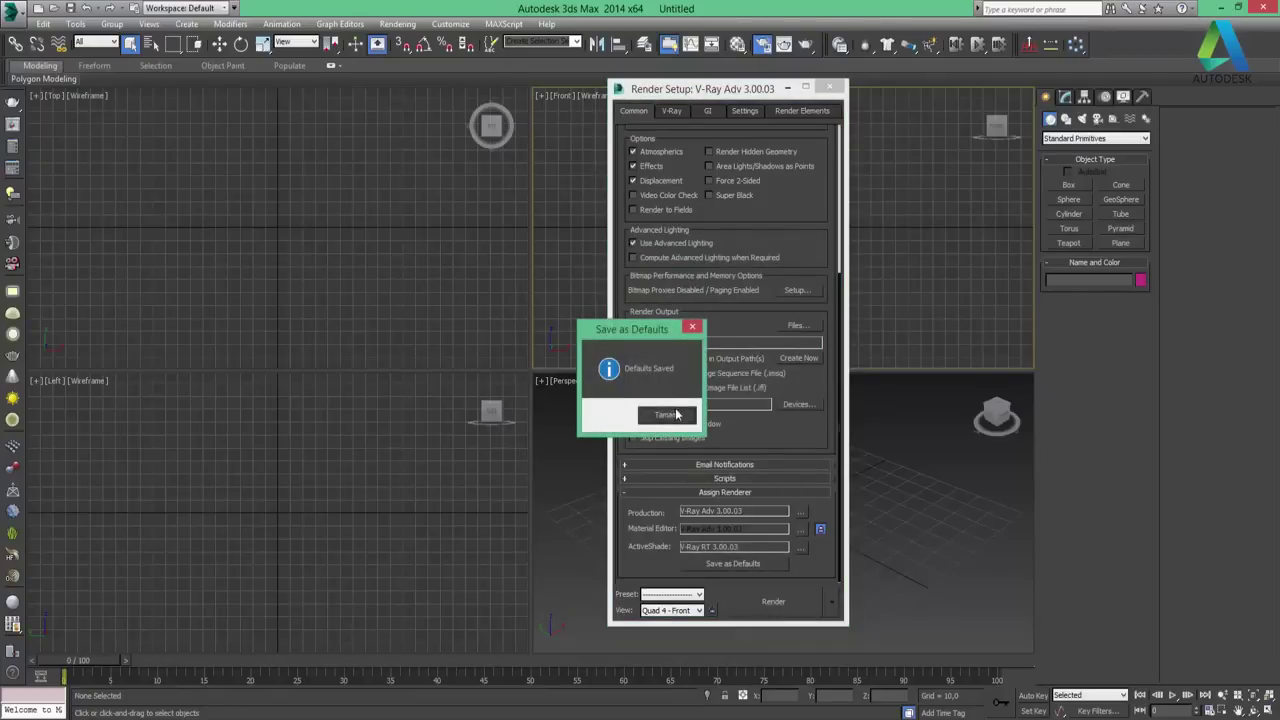
click(670, 416)
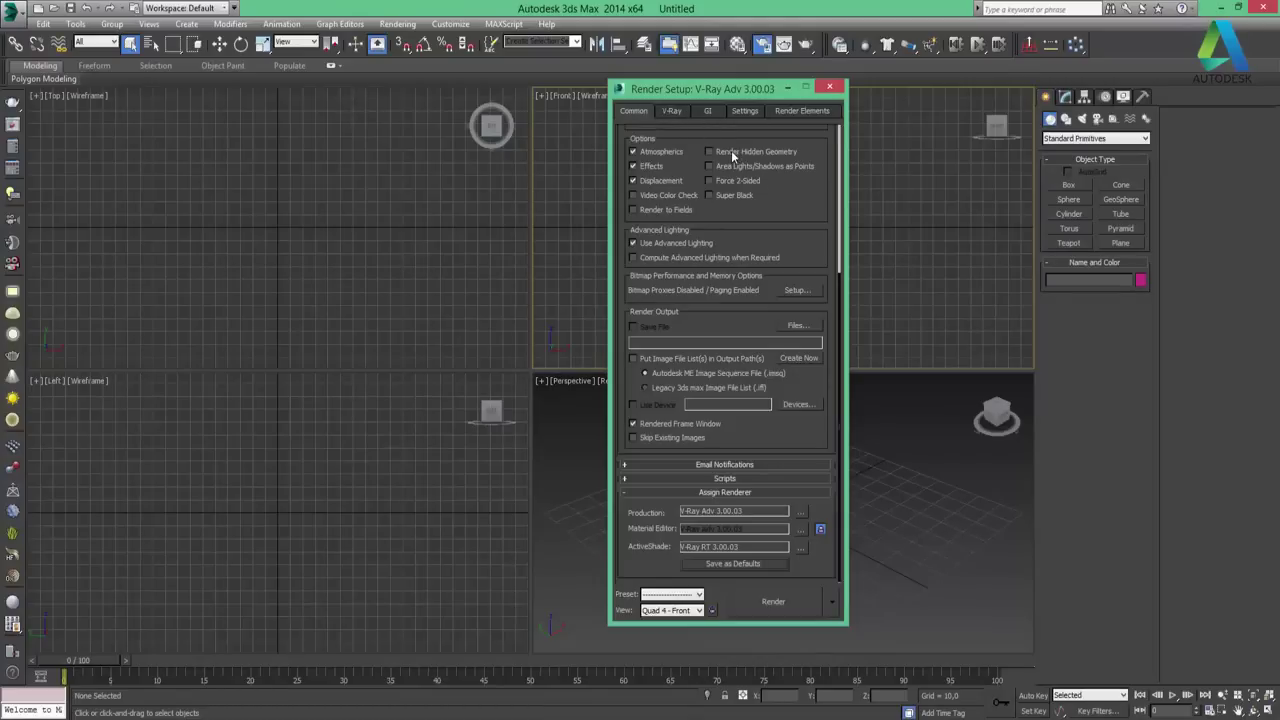
Browse the V-Ray, GI, Settings and Render Elements pages of Render Setup
click(676, 112)
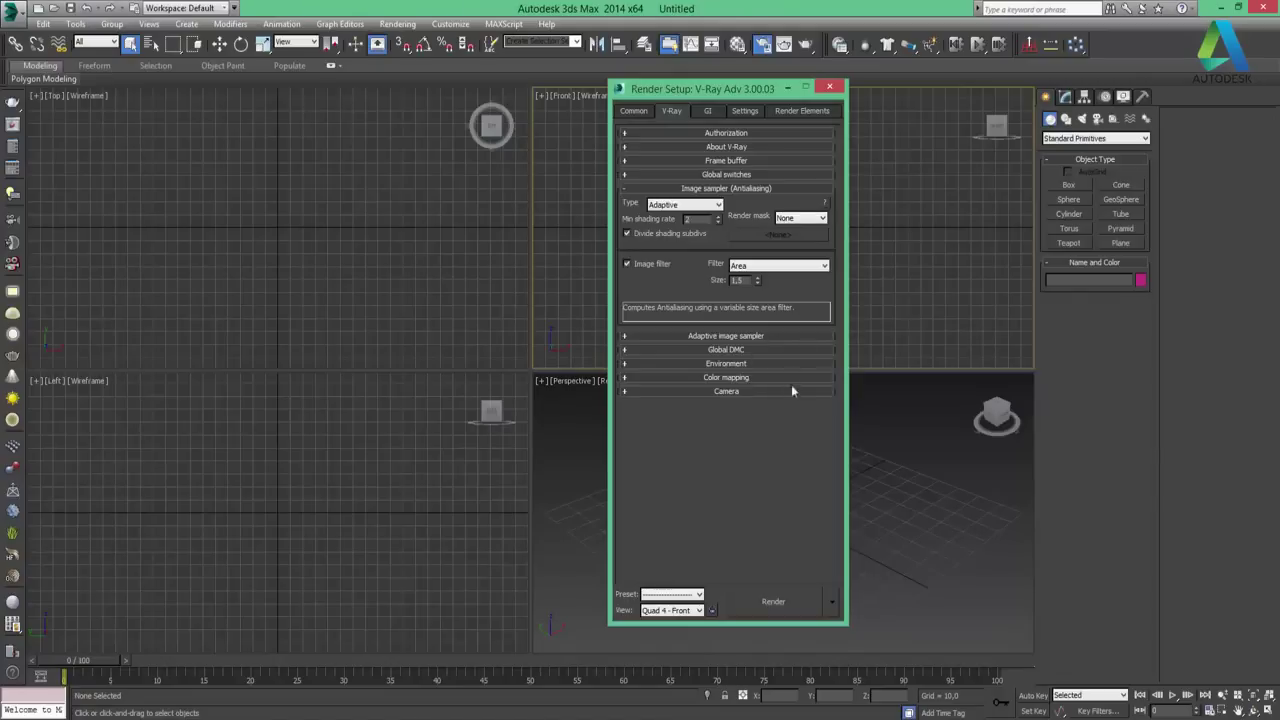
click(708, 111)
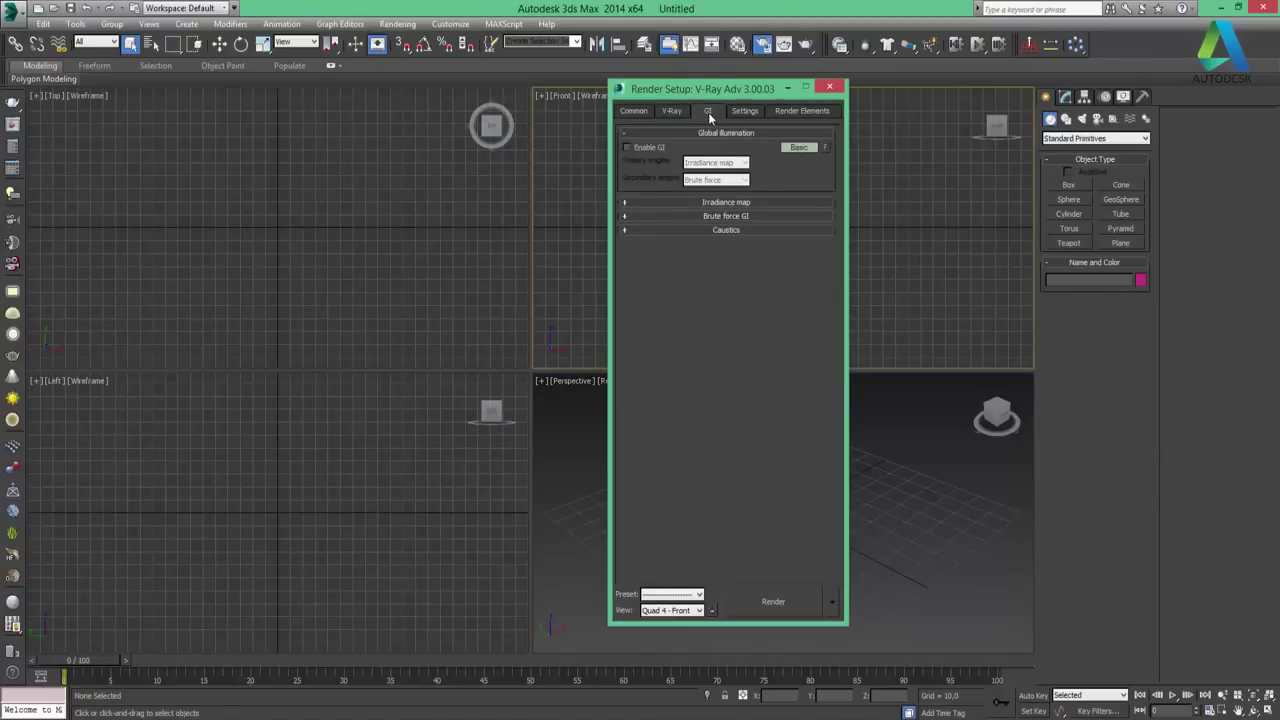
click(745, 111)
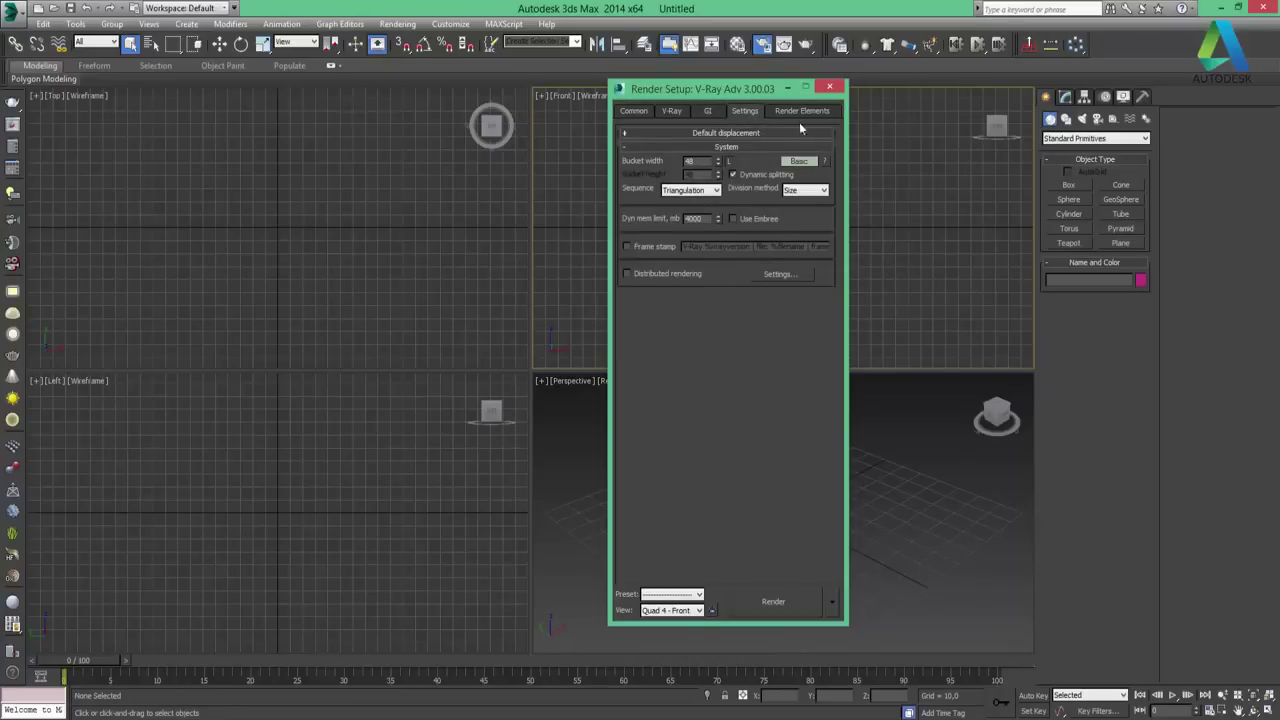
click(801, 112)
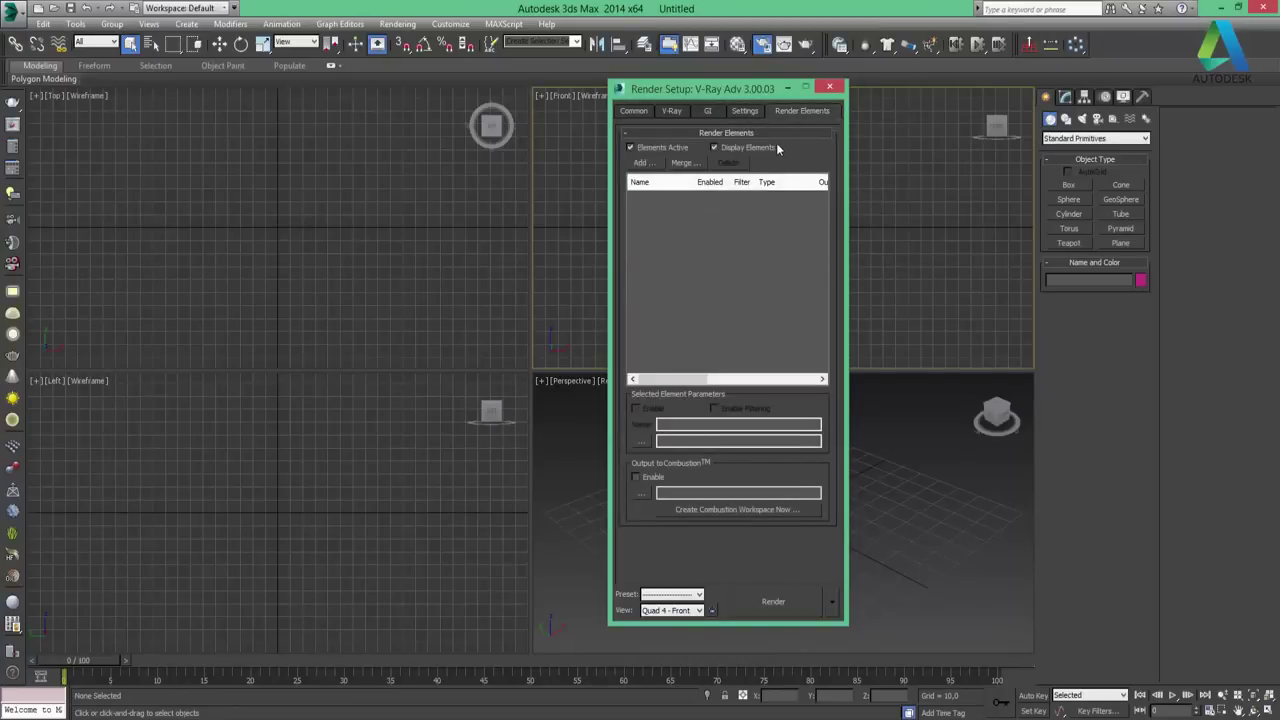
Scroll through the Common settings, then return to the V-Ray page
click(634, 111)
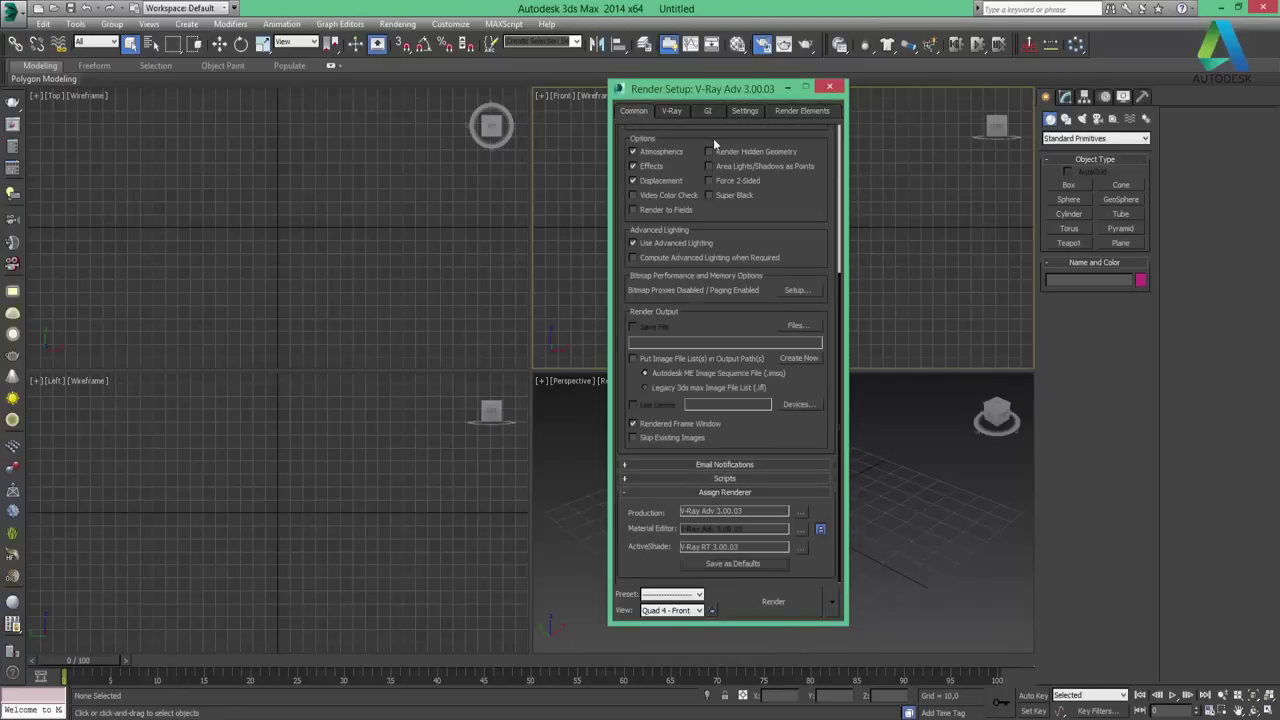
scroll(795, 226, up, 3)
scroll(771, 371, up, 3)
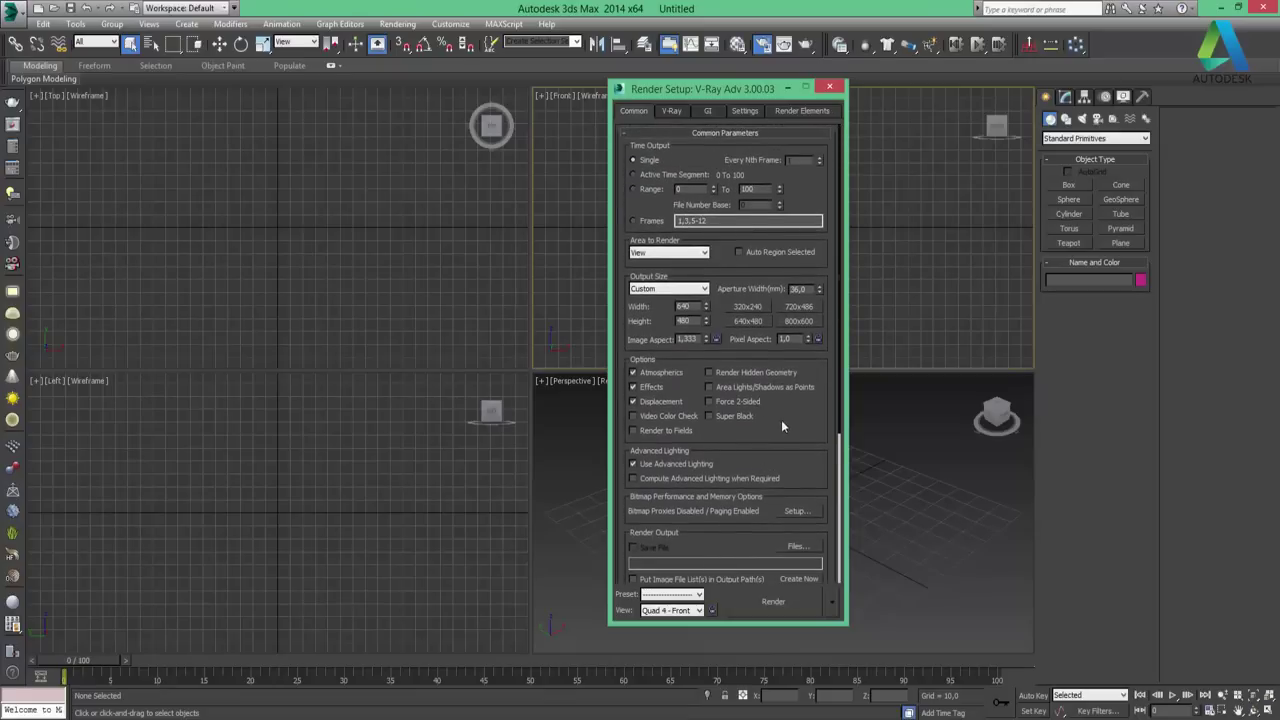
scroll(800, 420, down, 2)
scroll(775, 440, down, 3)
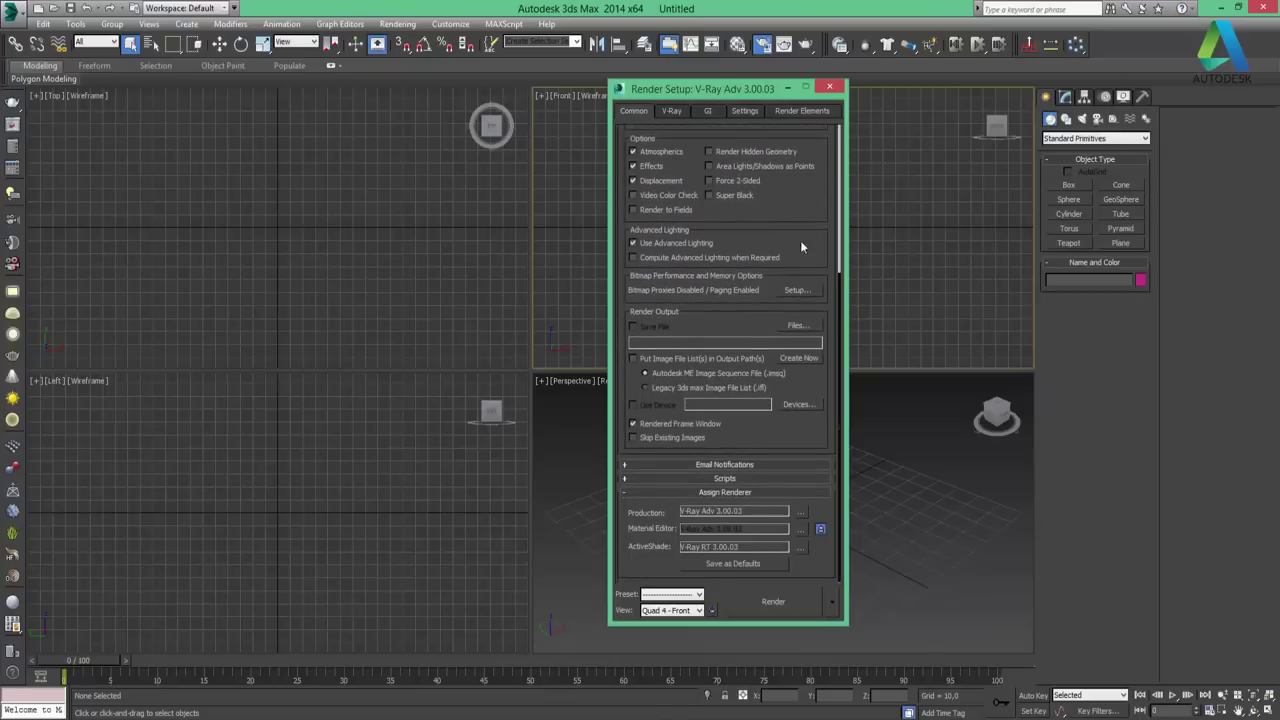
scroll(770, 445, up, 3)
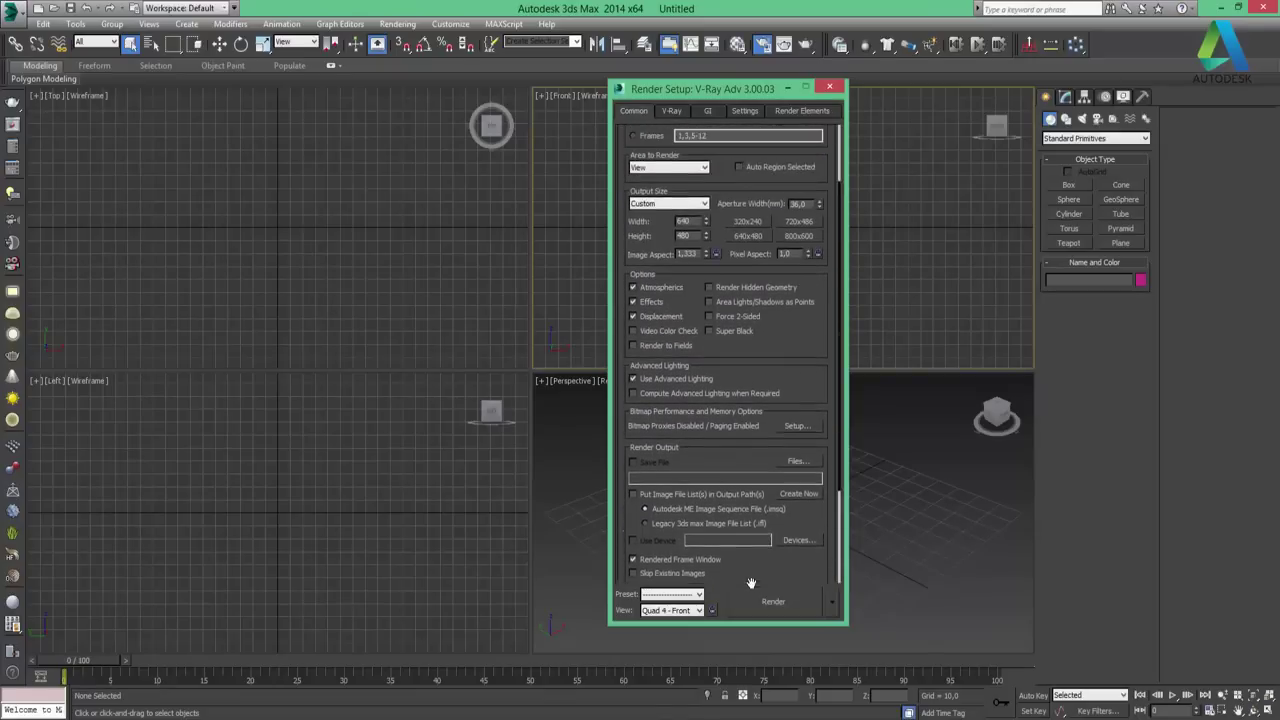
scroll(783, 417, up, 1)
scroll(775, 385, up, 1)
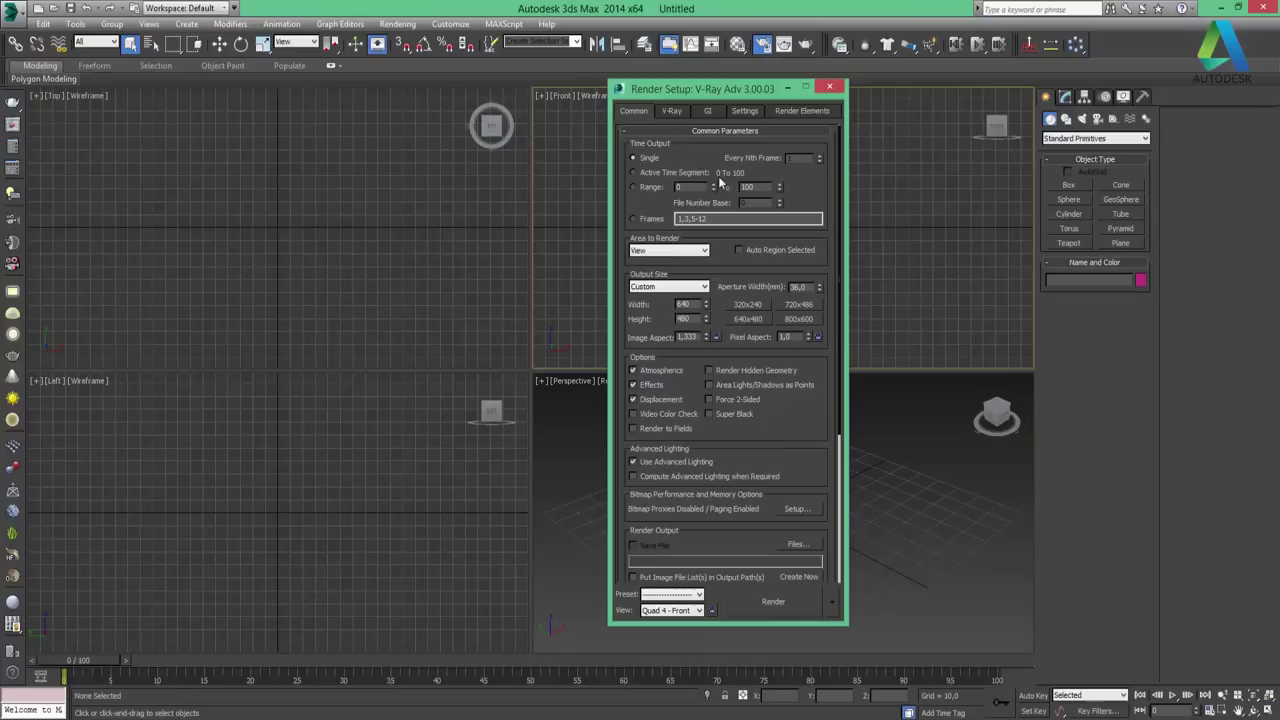
click(676, 113)
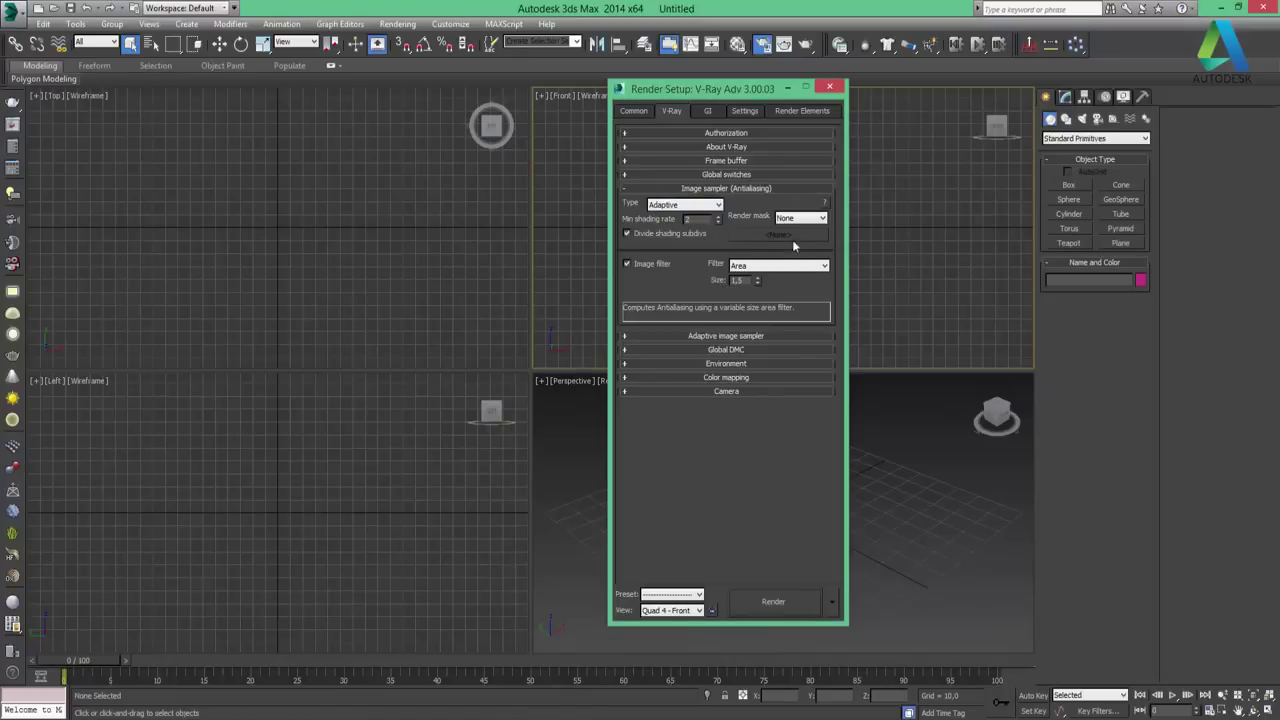
click(797, 219)
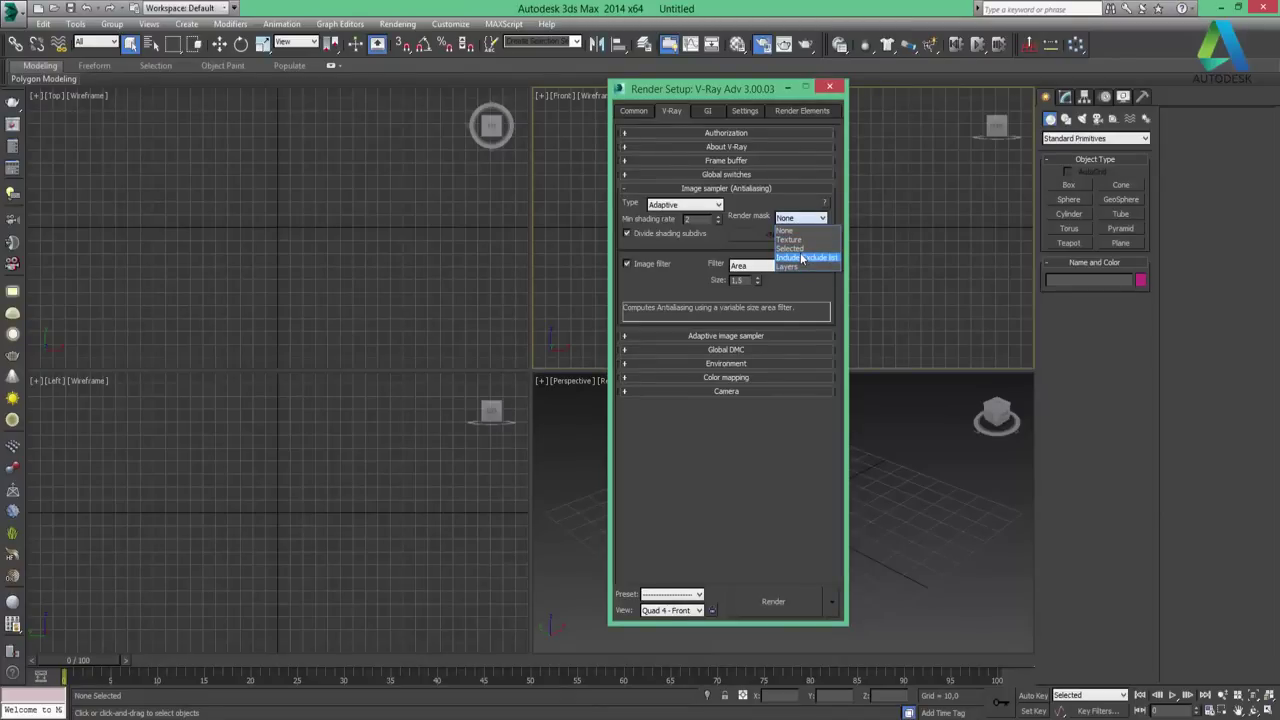
click(672, 272)
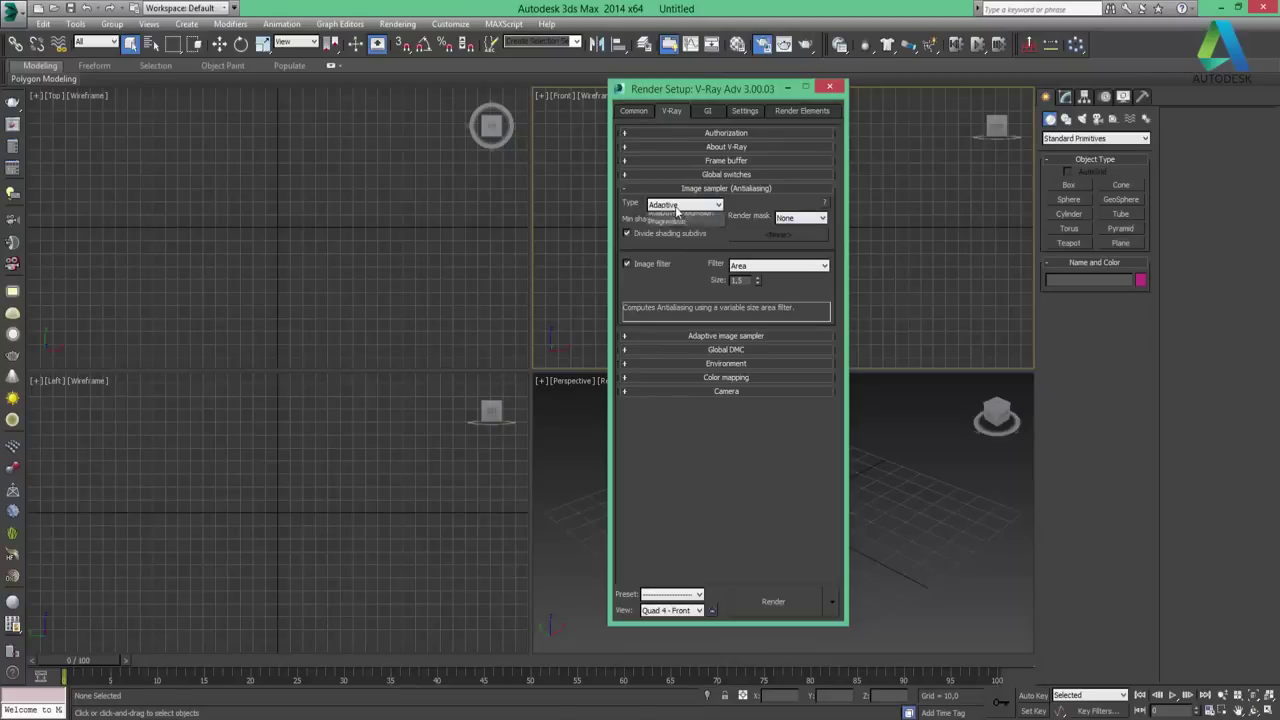
click(678, 206)
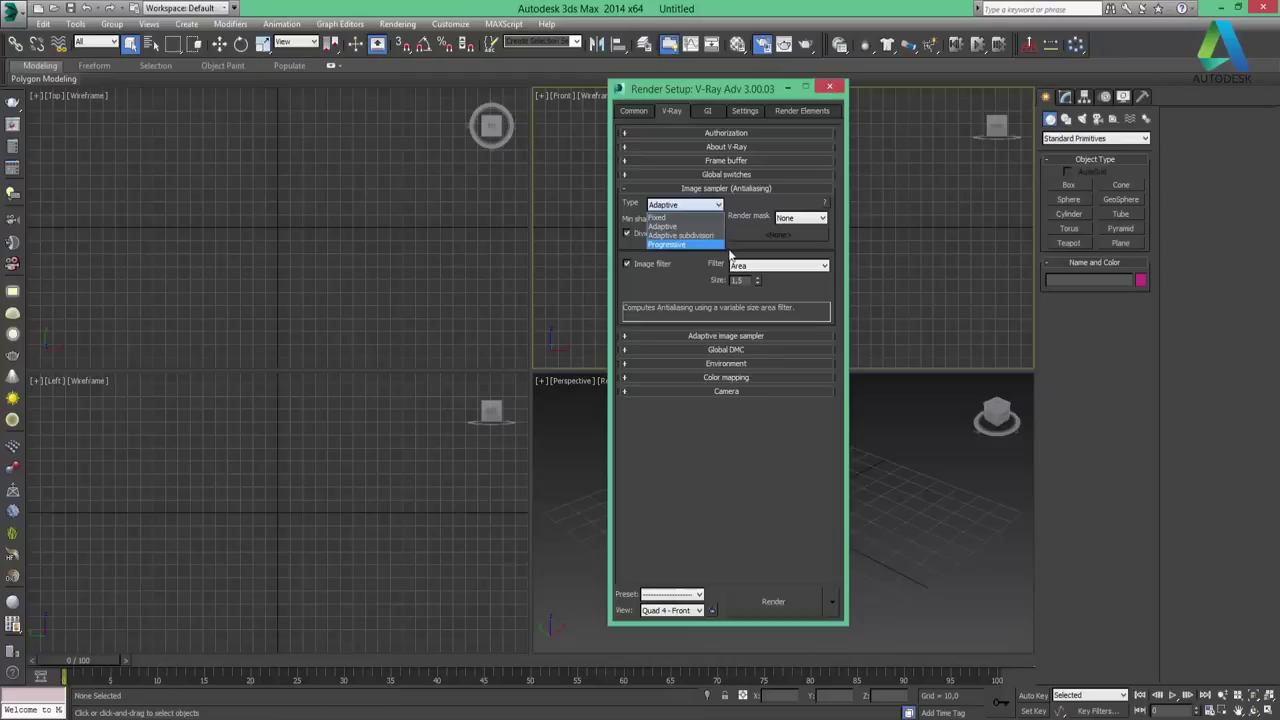
click(674, 285)
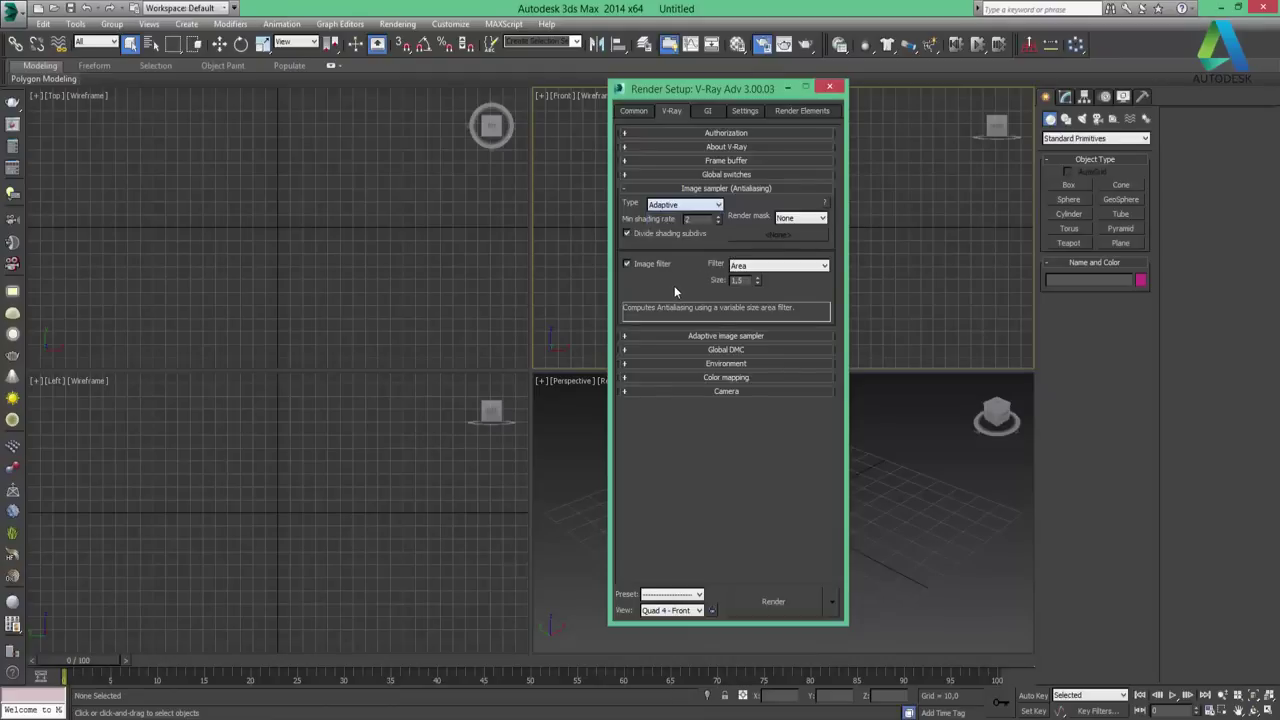
click(783, 270)
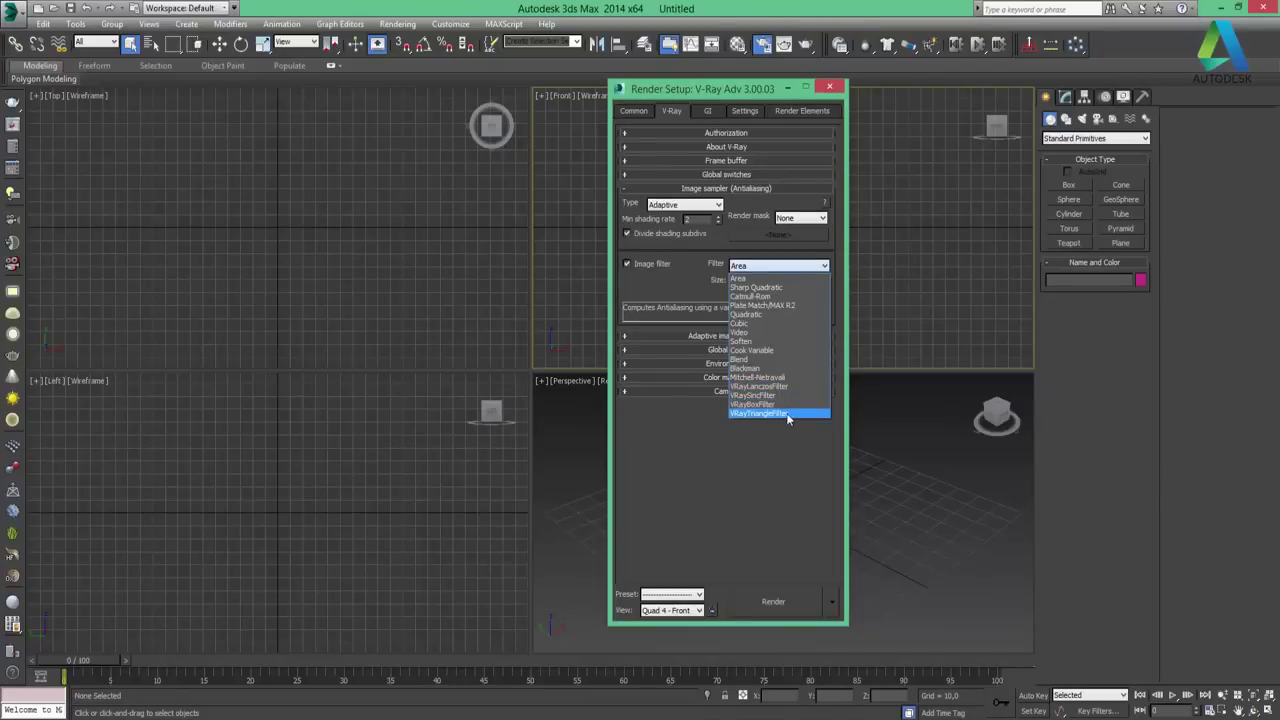
Change the image filter to Sharp Quadratic, then to Plate Match/MAX R2
click(772, 455)
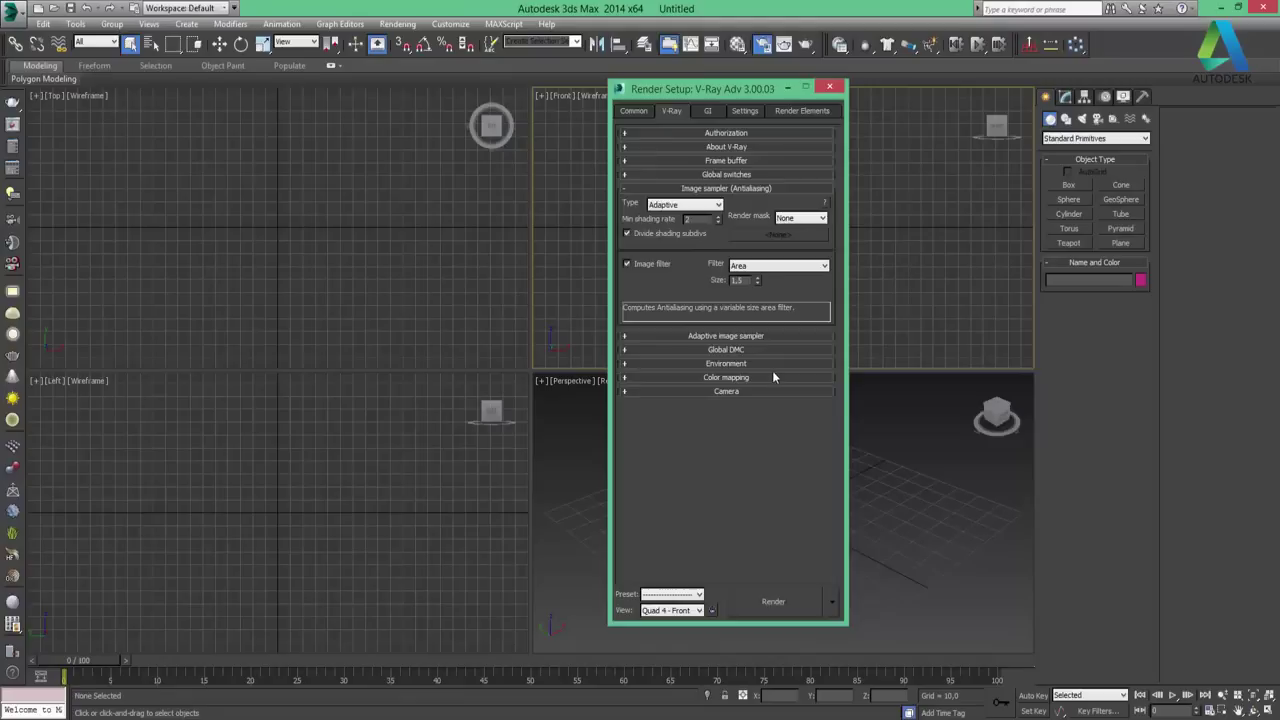
click(756, 268)
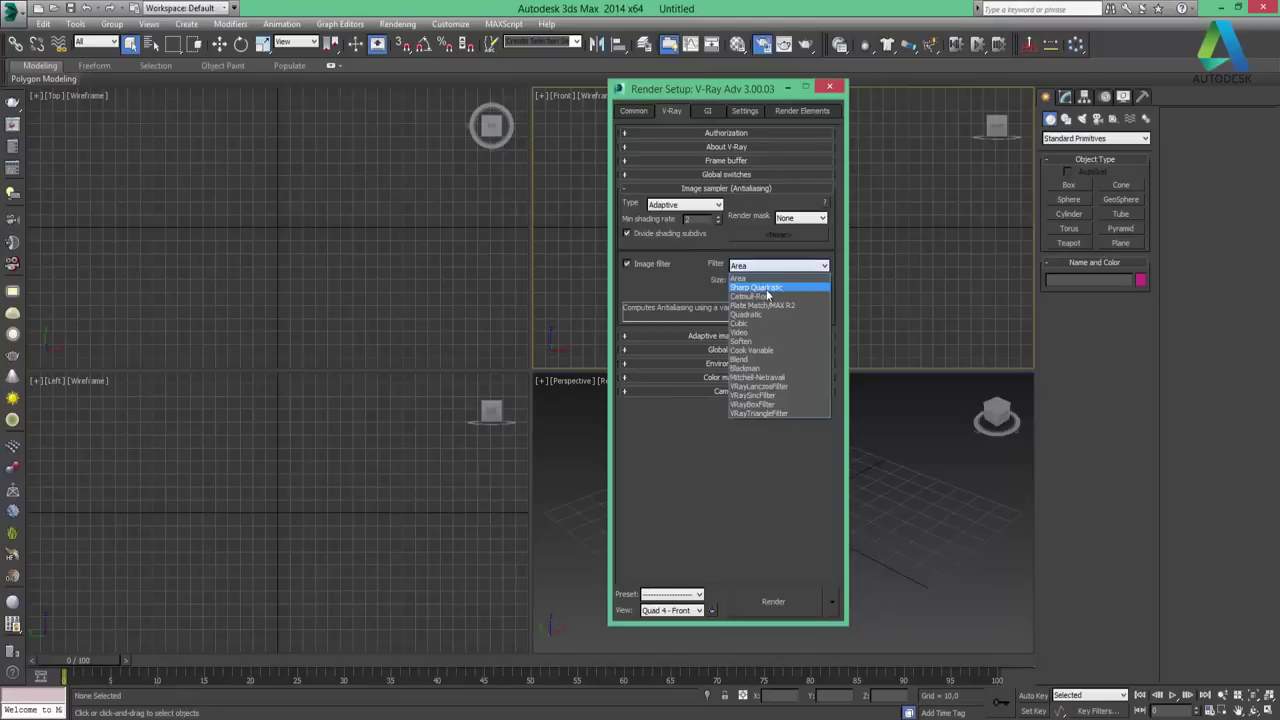
click(768, 292)
click(774, 267)
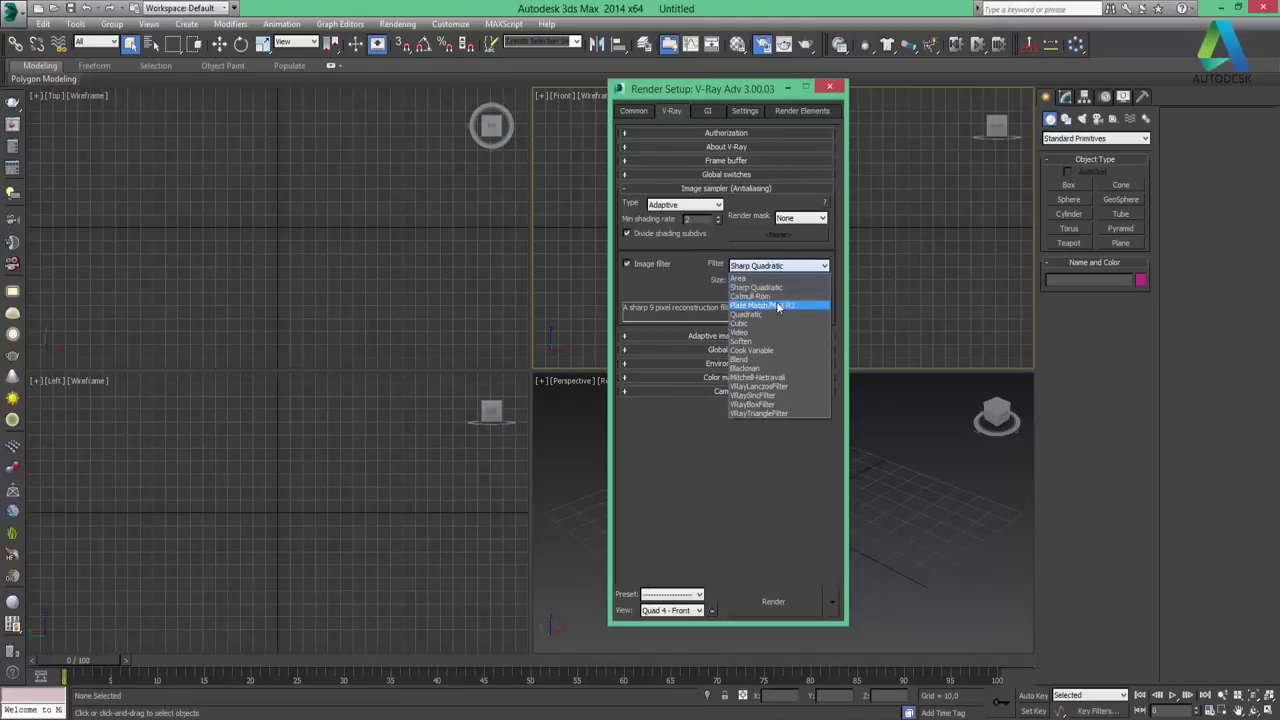
click(786, 304)
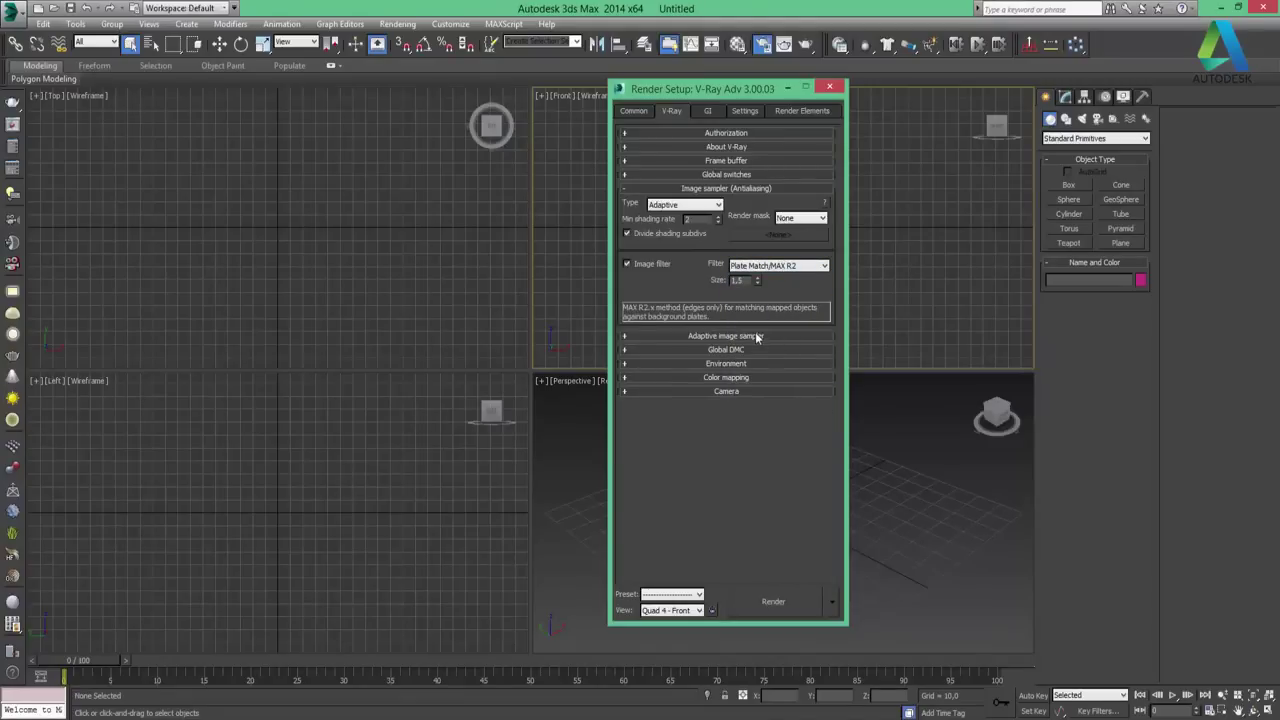
Expand the Adaptive image sampler, Global DMC and Environment rollouts
click(760, 337)
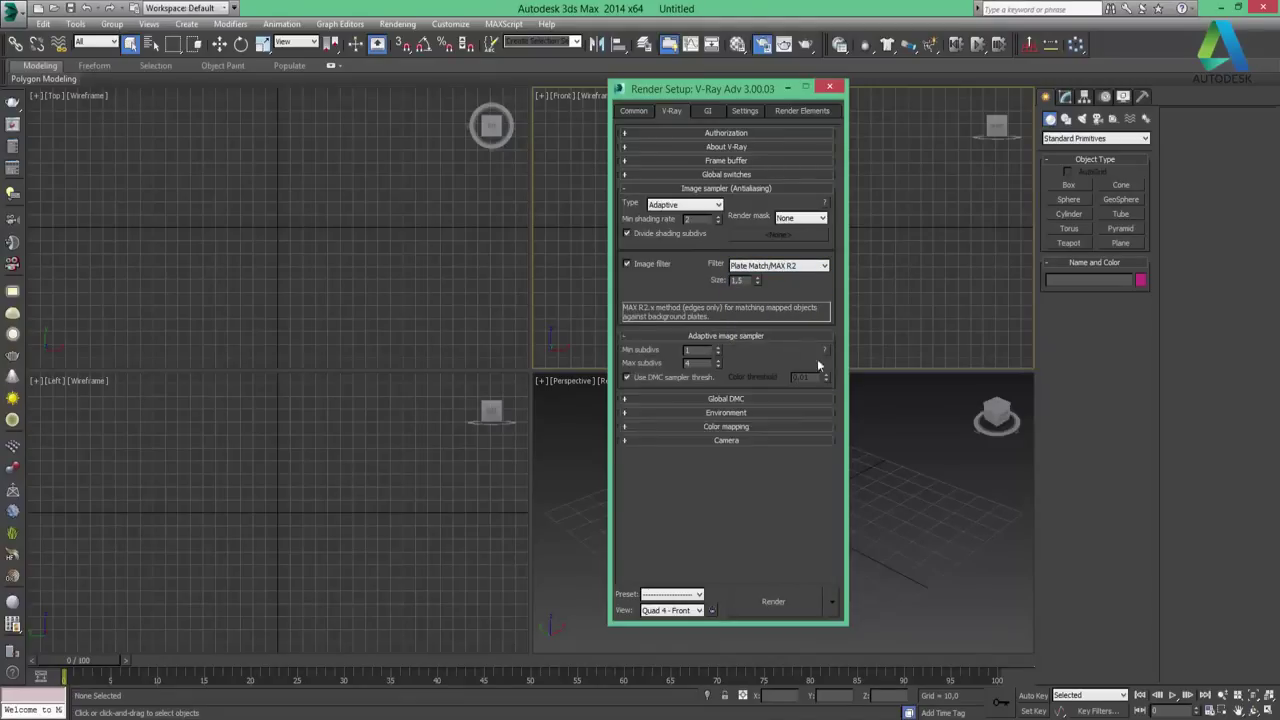
click(770, 399)
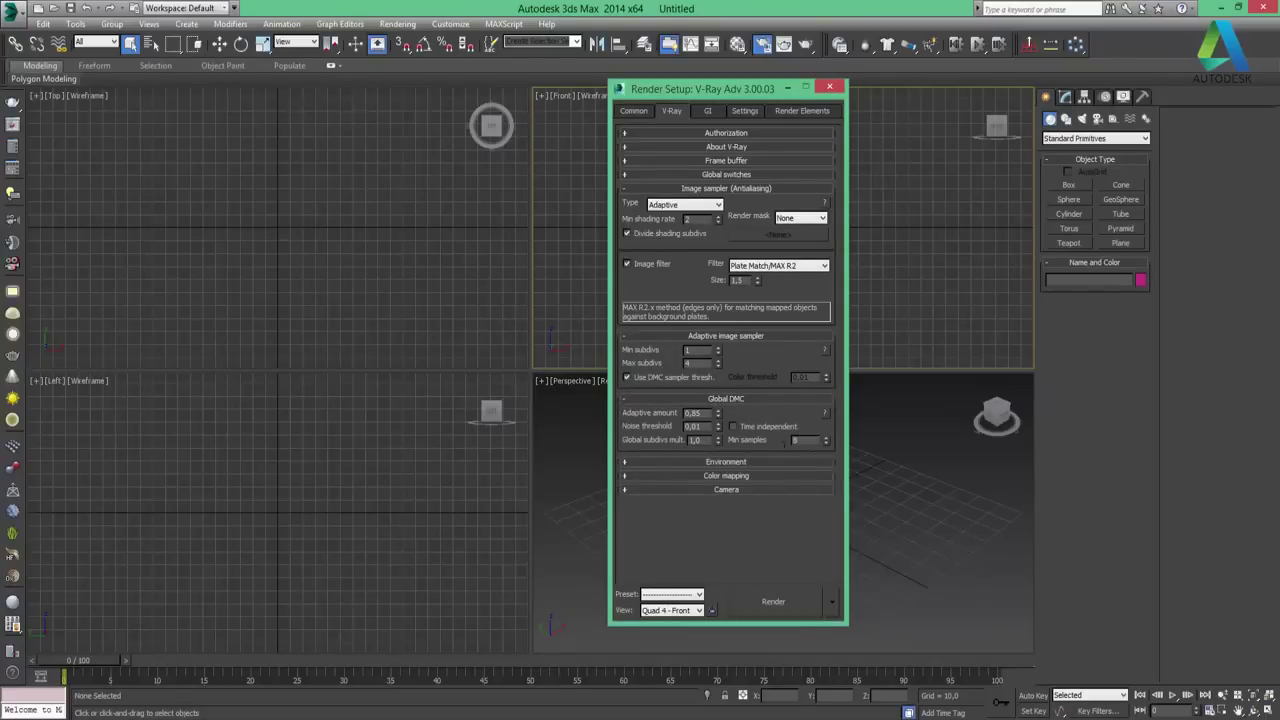
click(752, 463)
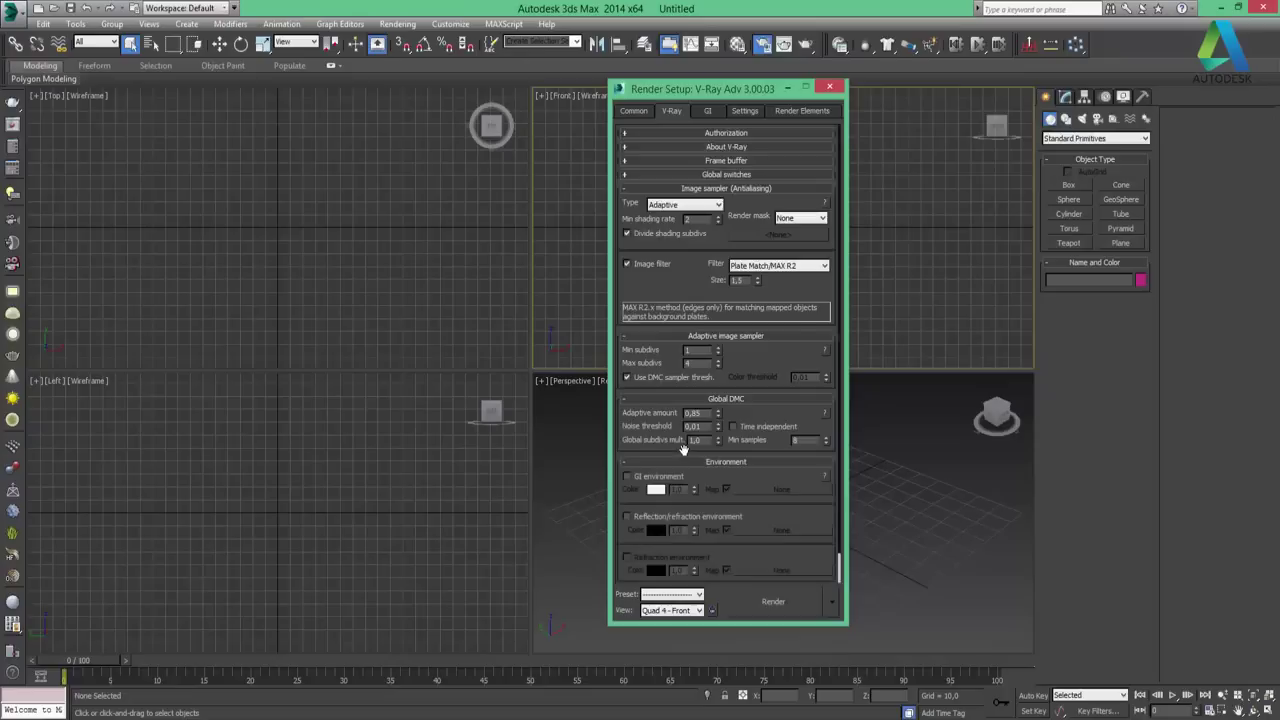
scroll(686, 347, down, 1)
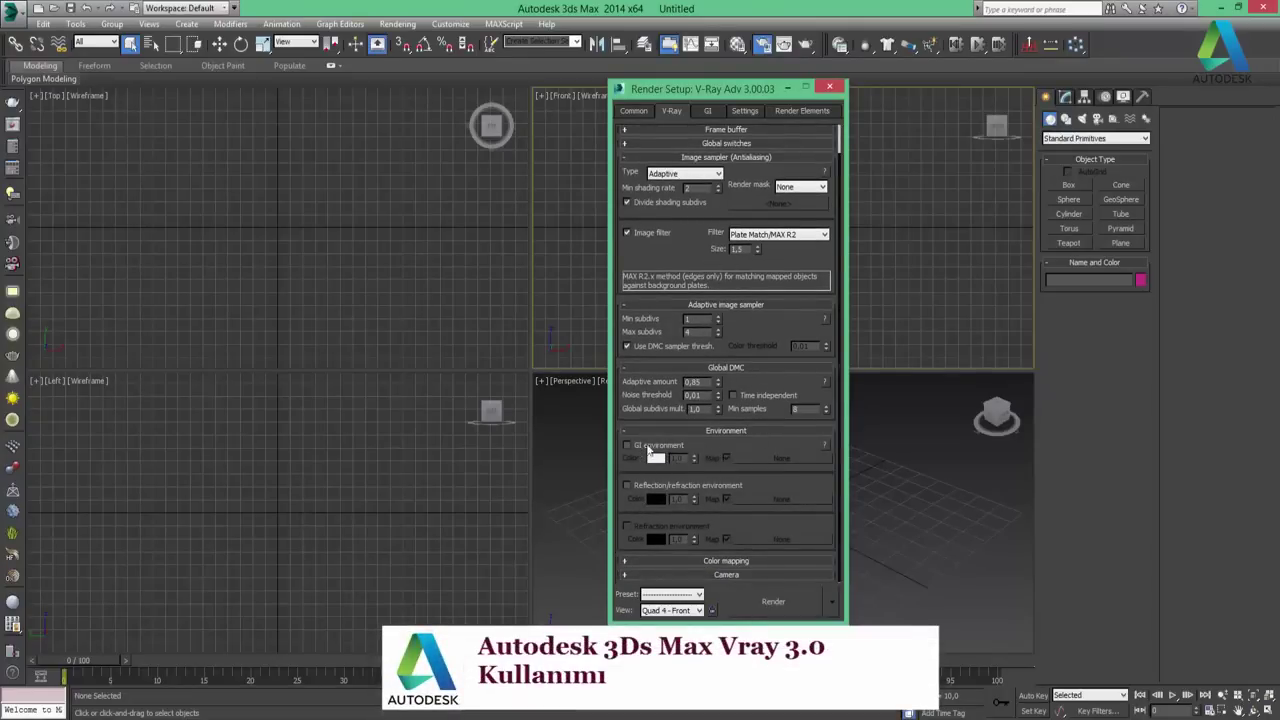
Expand the Color mapping and Camera rollouts
click(707, 560)
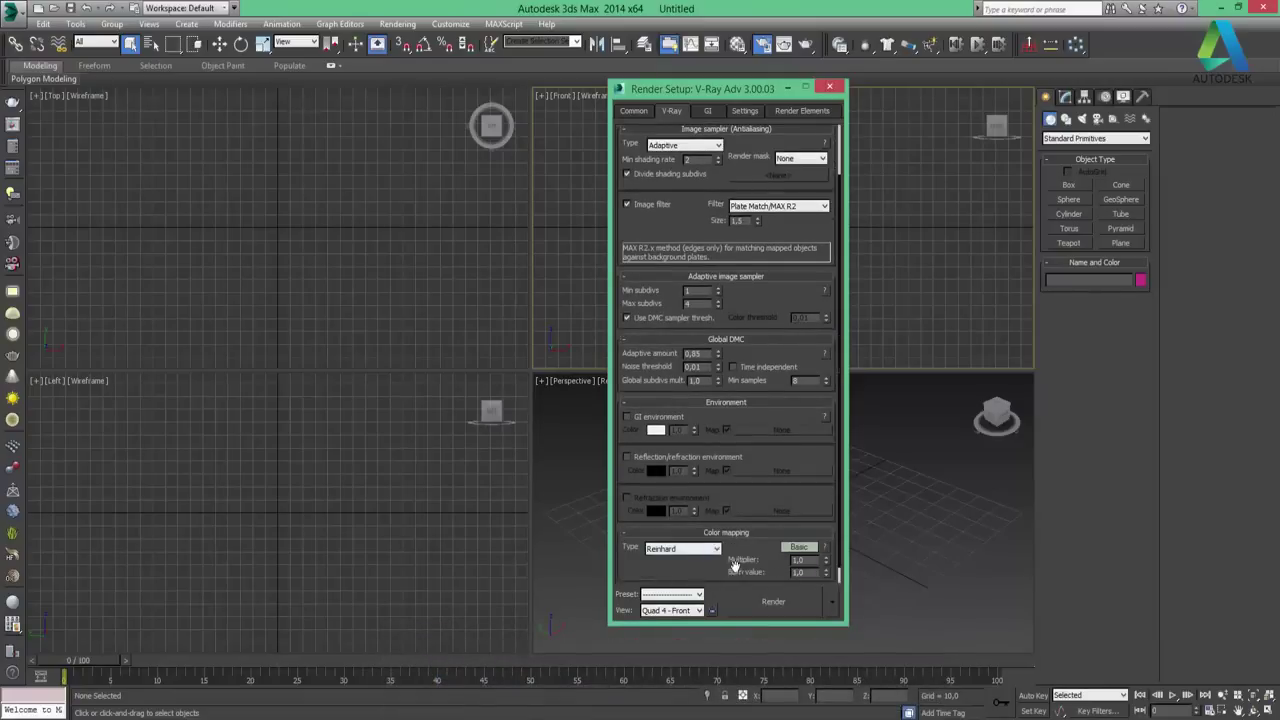
scroll(758, 547, down, 2)
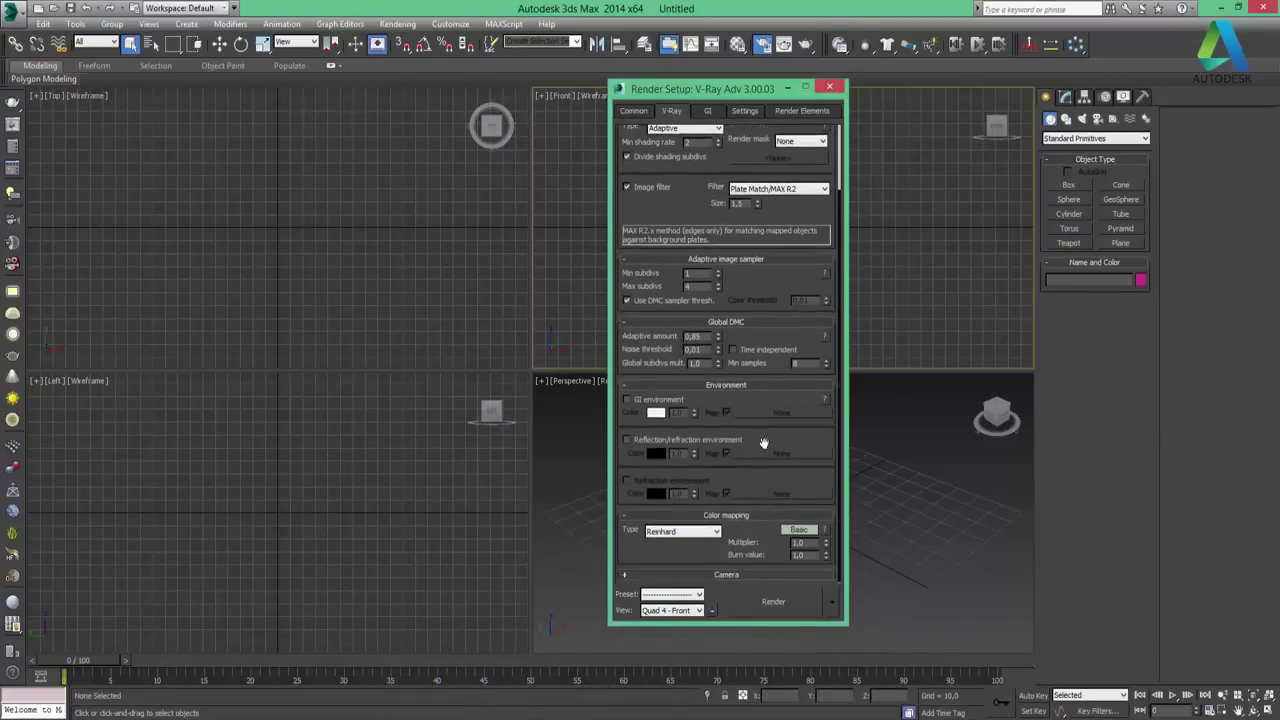
click(726, 575)
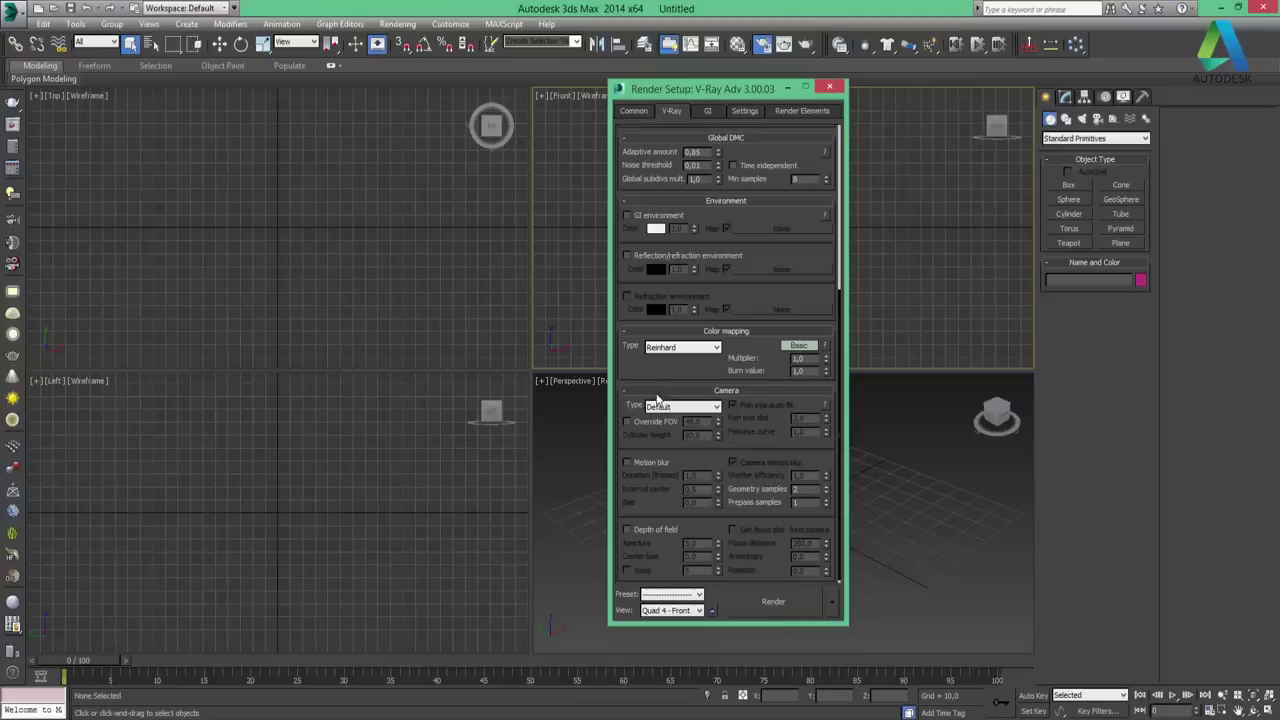
drag(650, 389, 677, 461)
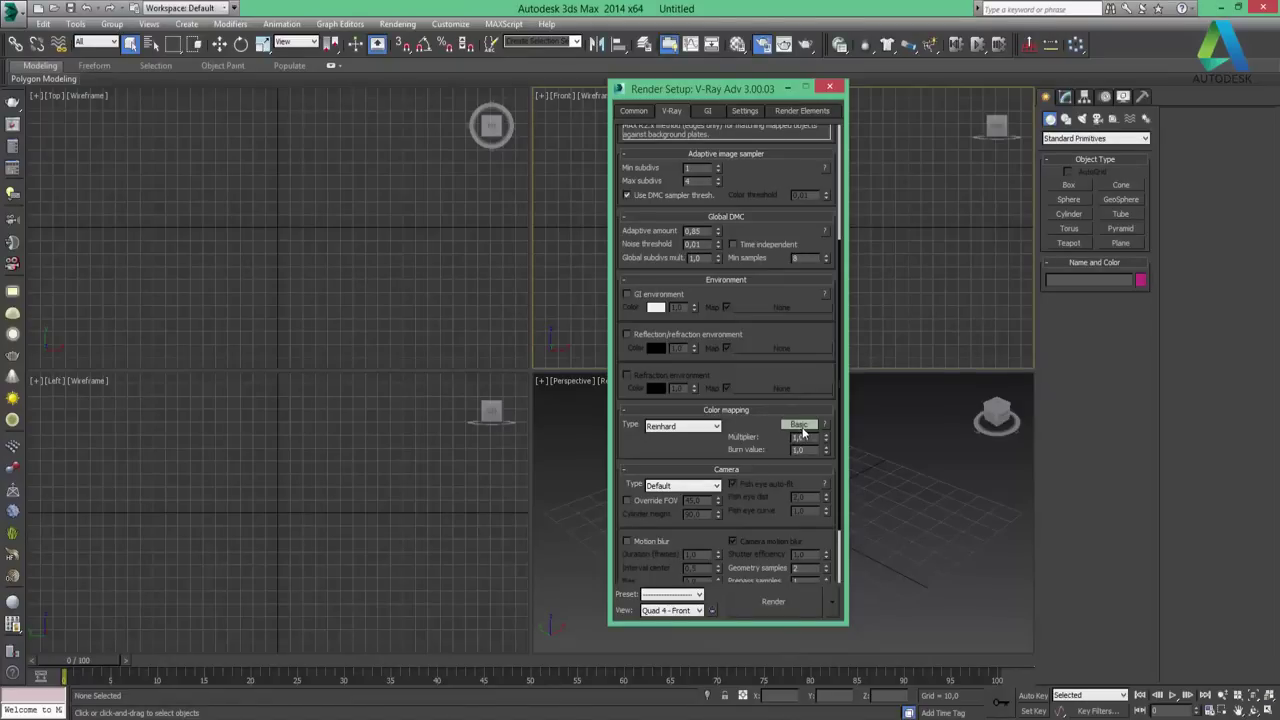
Cycle Color mapping through Advanced and Expert, then back to Basic
click(800, 426)
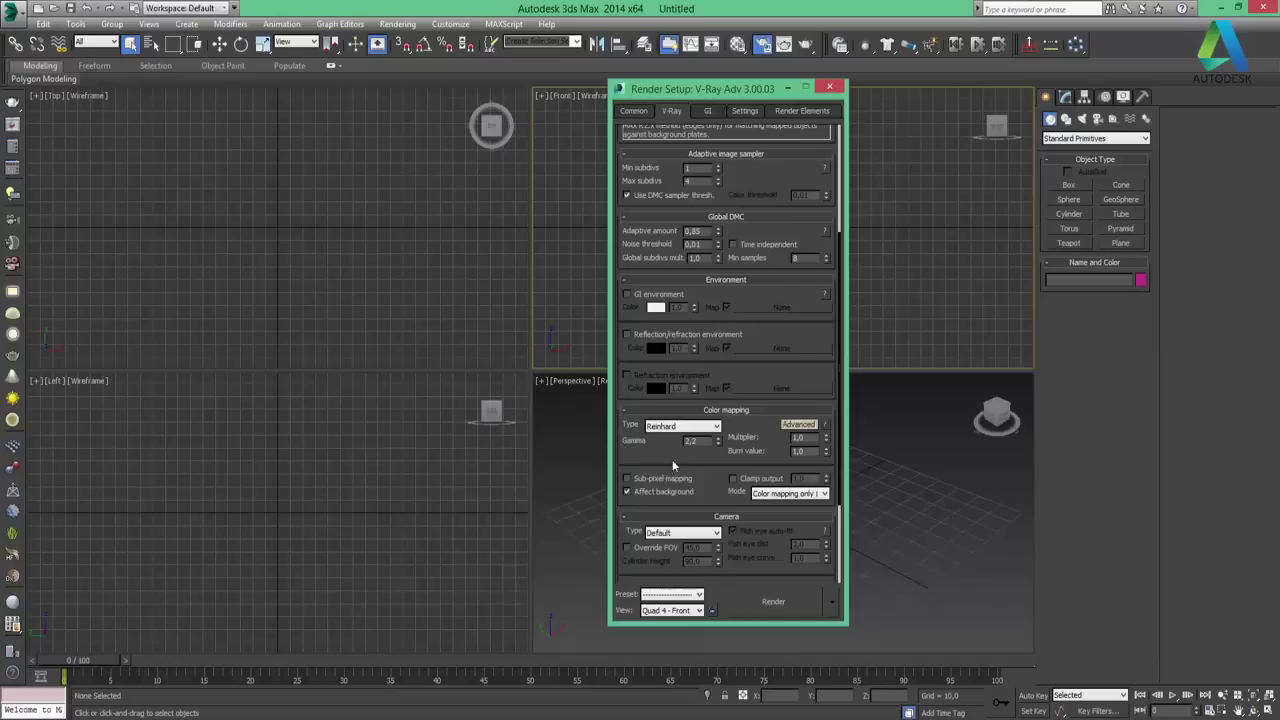
scroll(672, 462, down, 3)
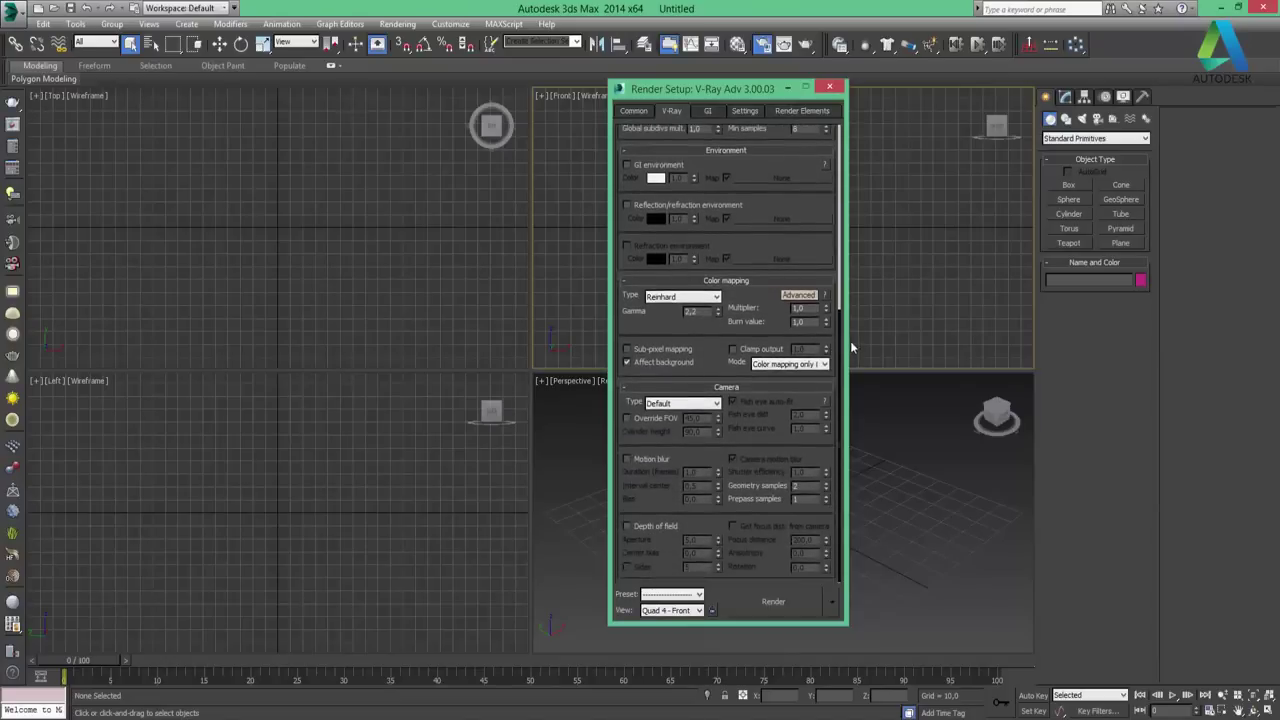
click(800, 296)
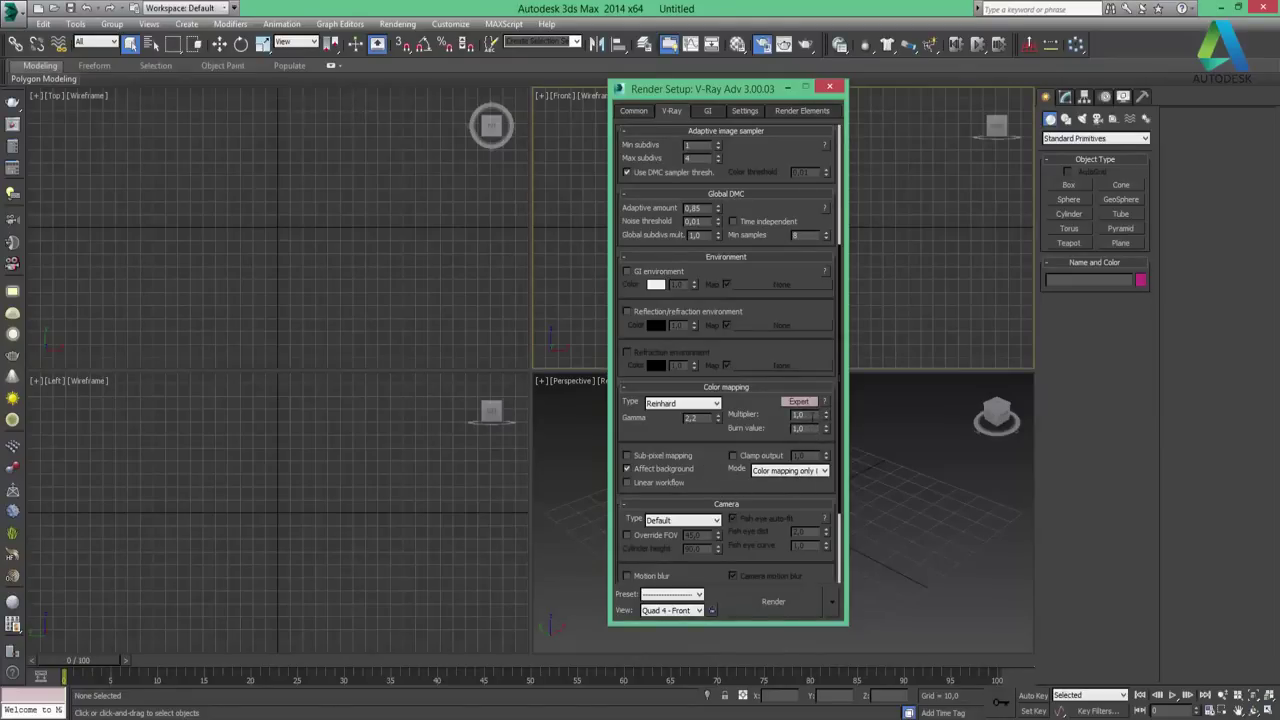
click(805, 403)
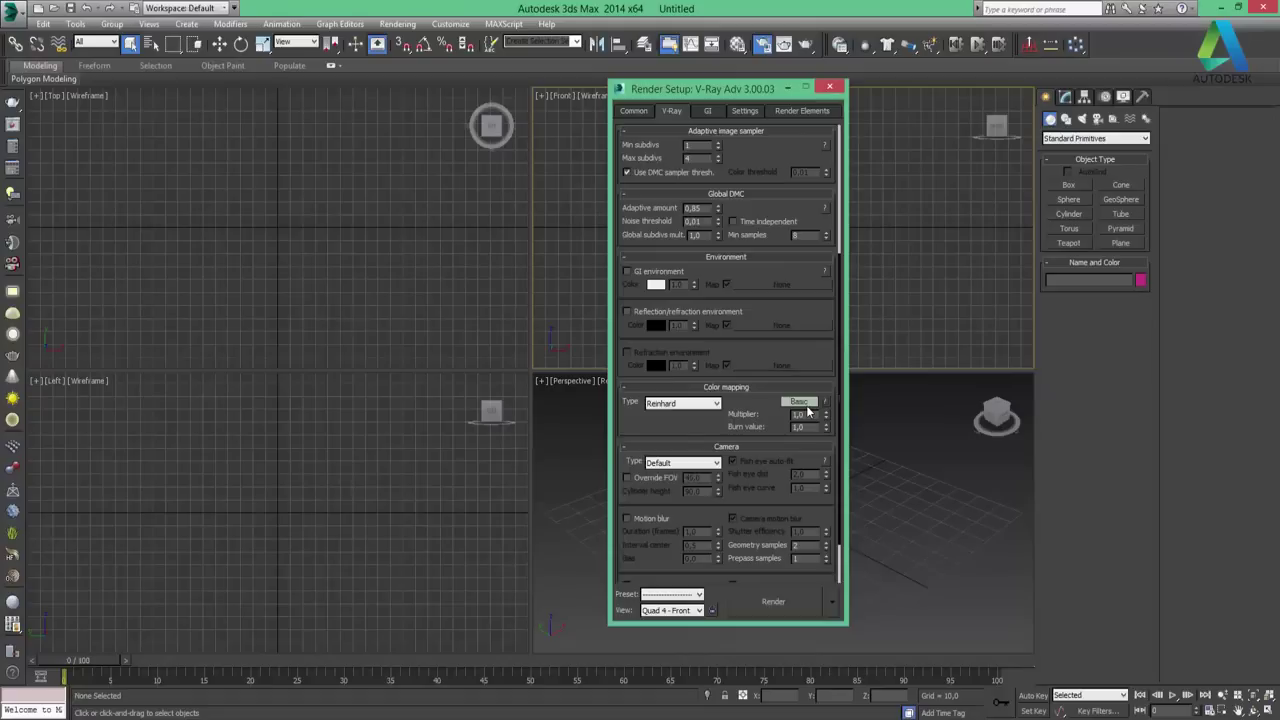
Cycle the Color mapping mode and settle on Advanced, showing gamma 2.2 and Affect background
click(799, 401)
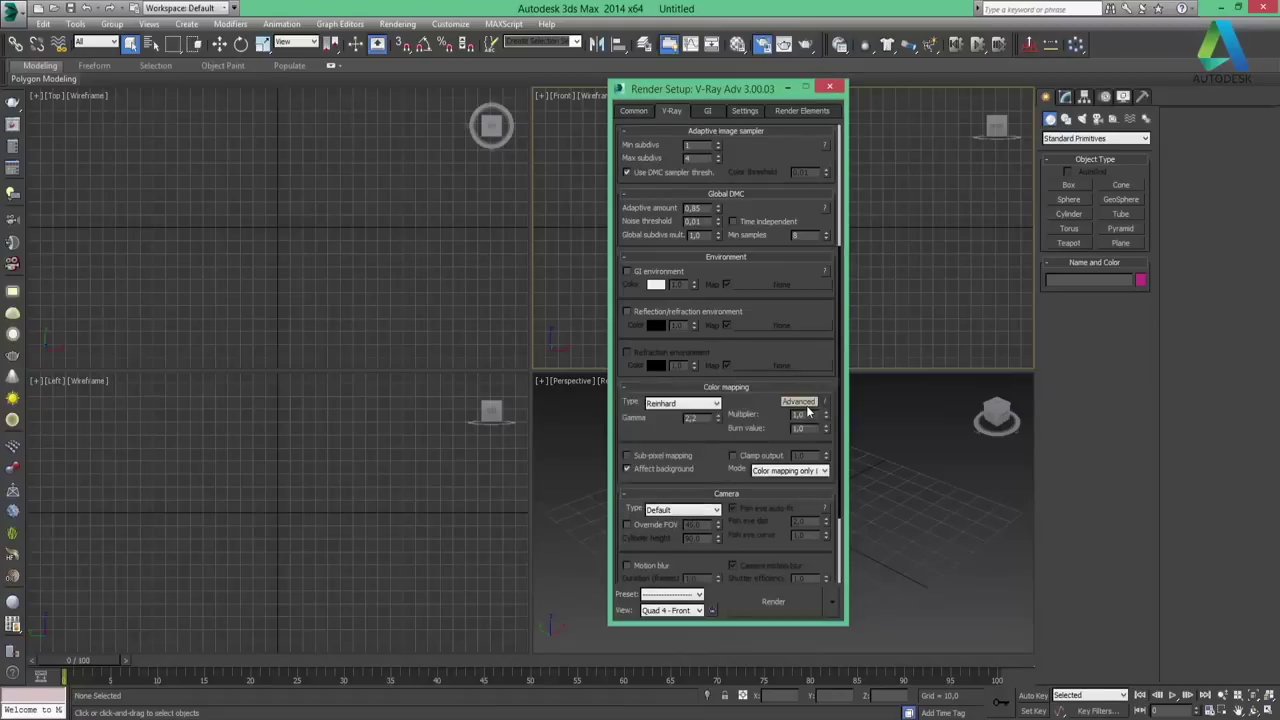
click(807, 406)
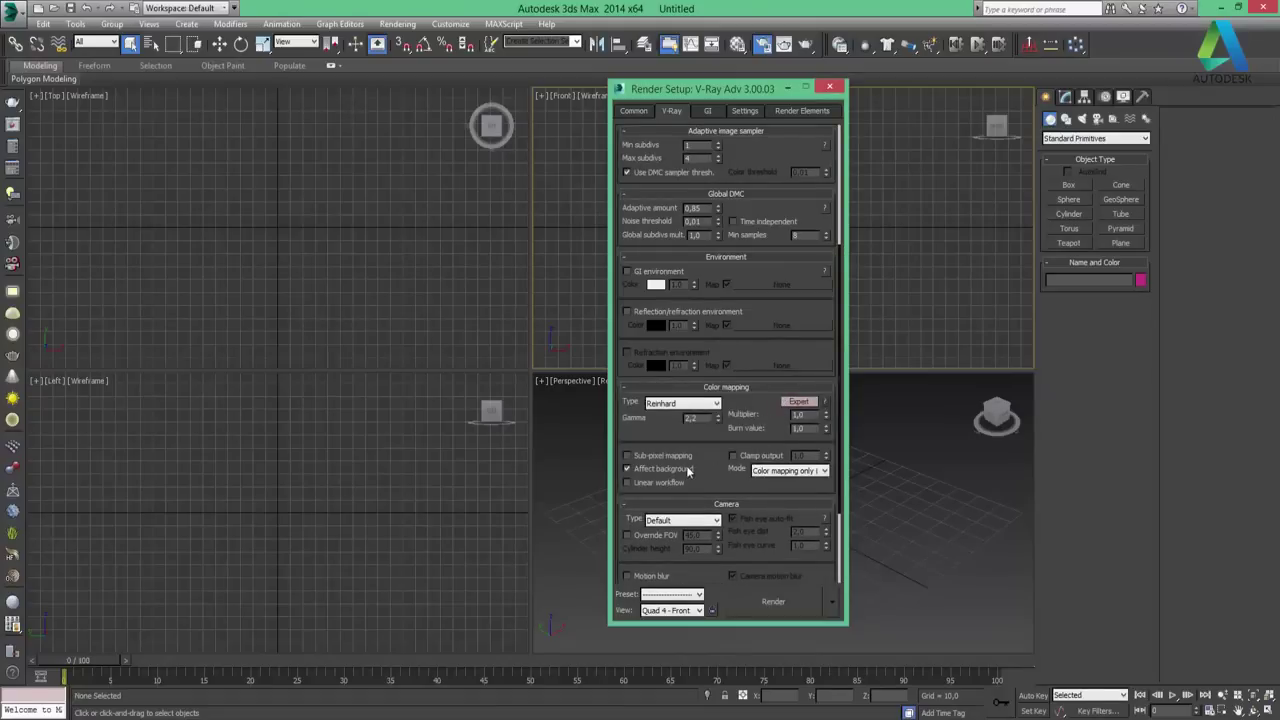
click(811, 402)
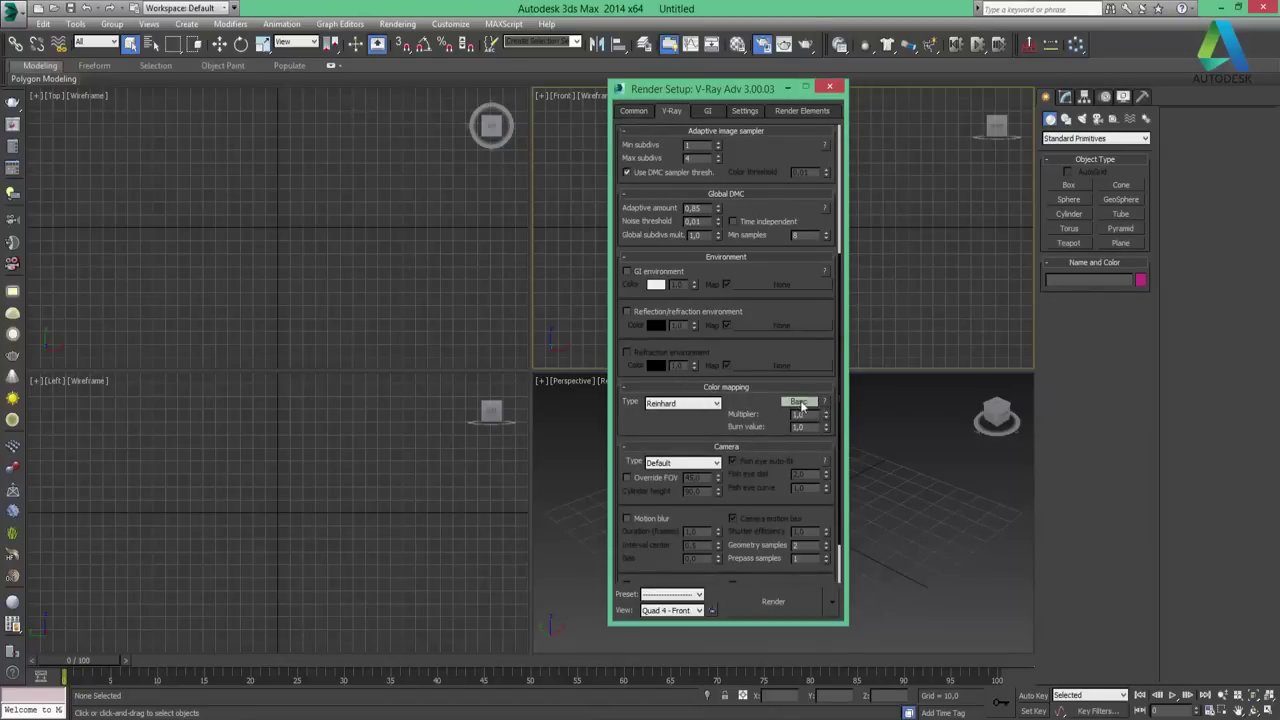
click(802, 404)
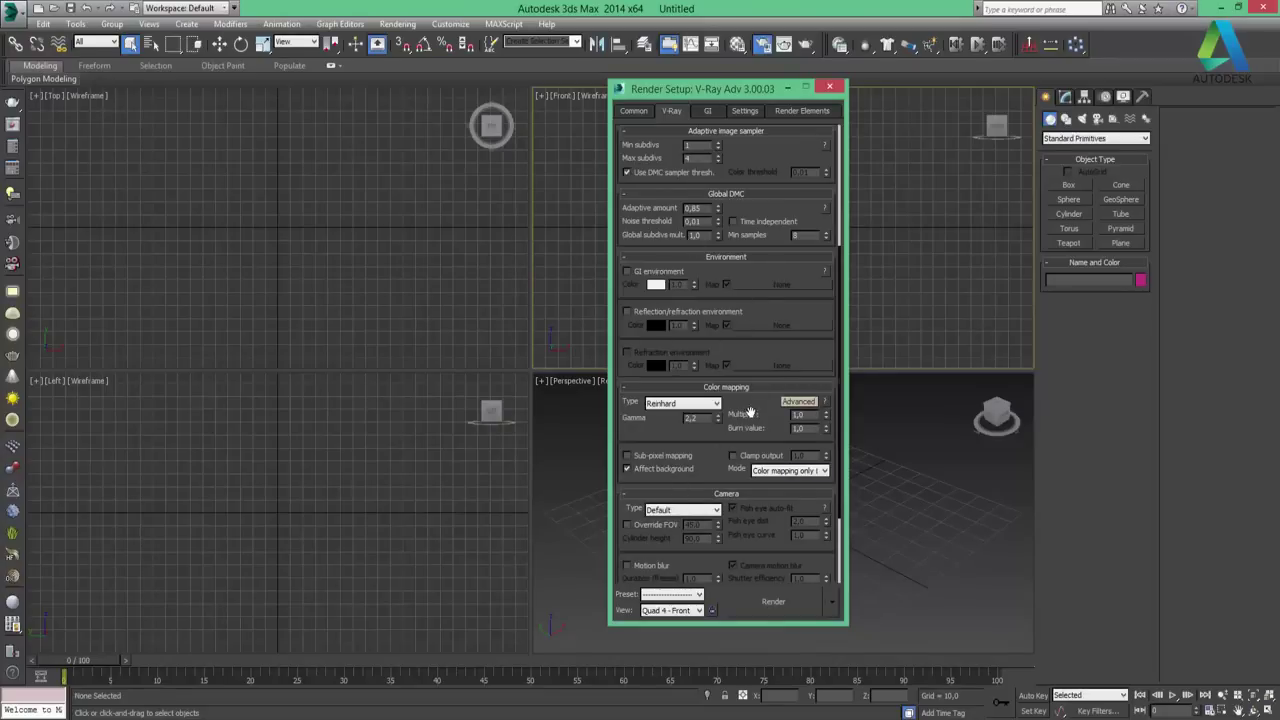
drag(757, 537, 764, 408)
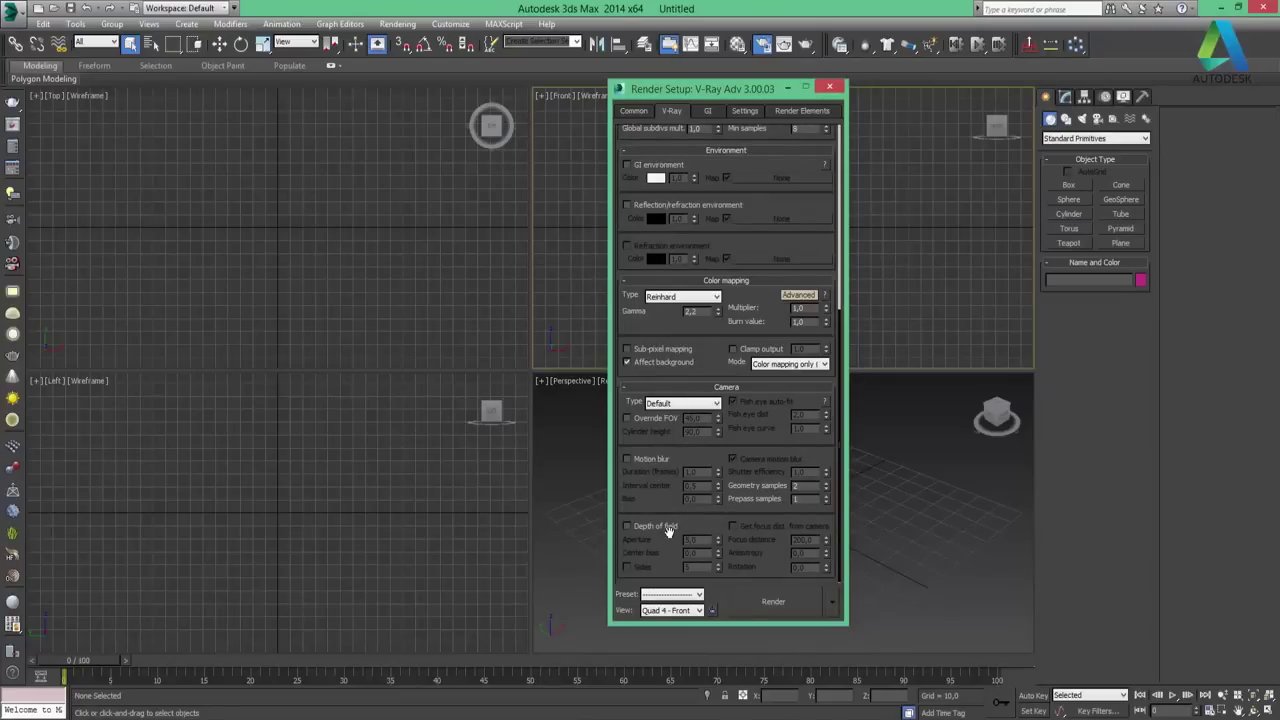
click(685, 406)
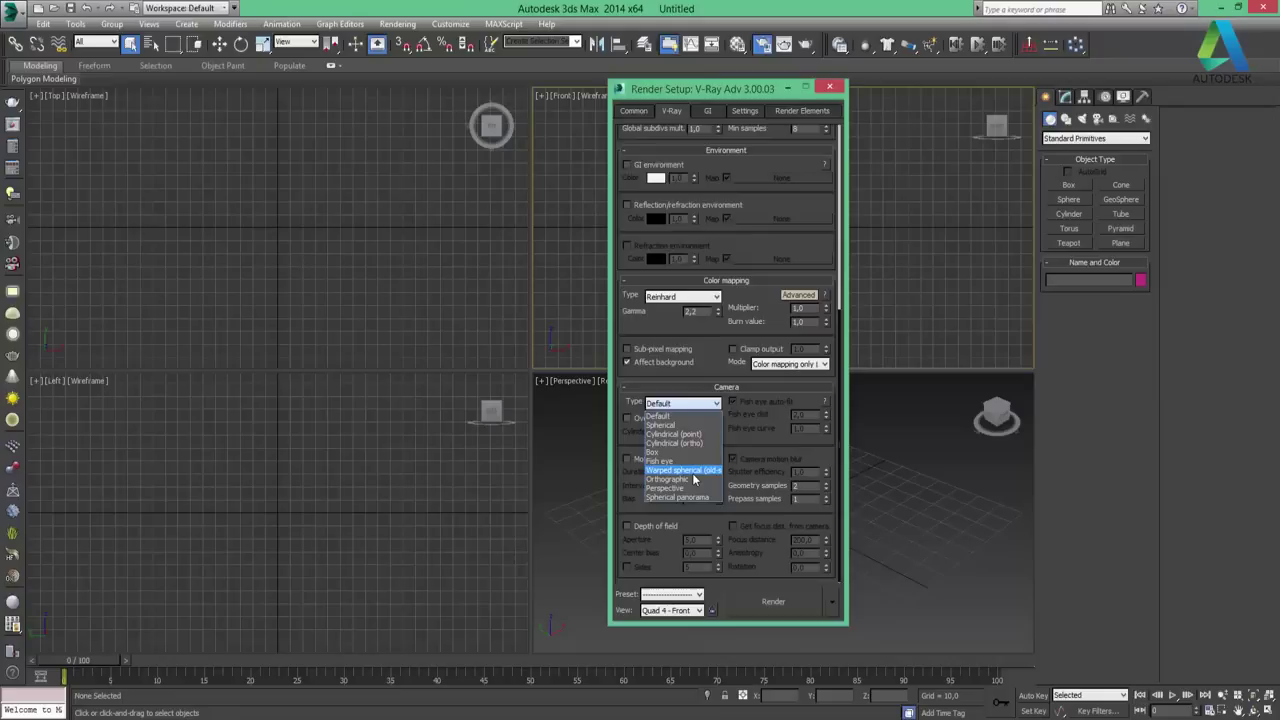
click(740, 446)
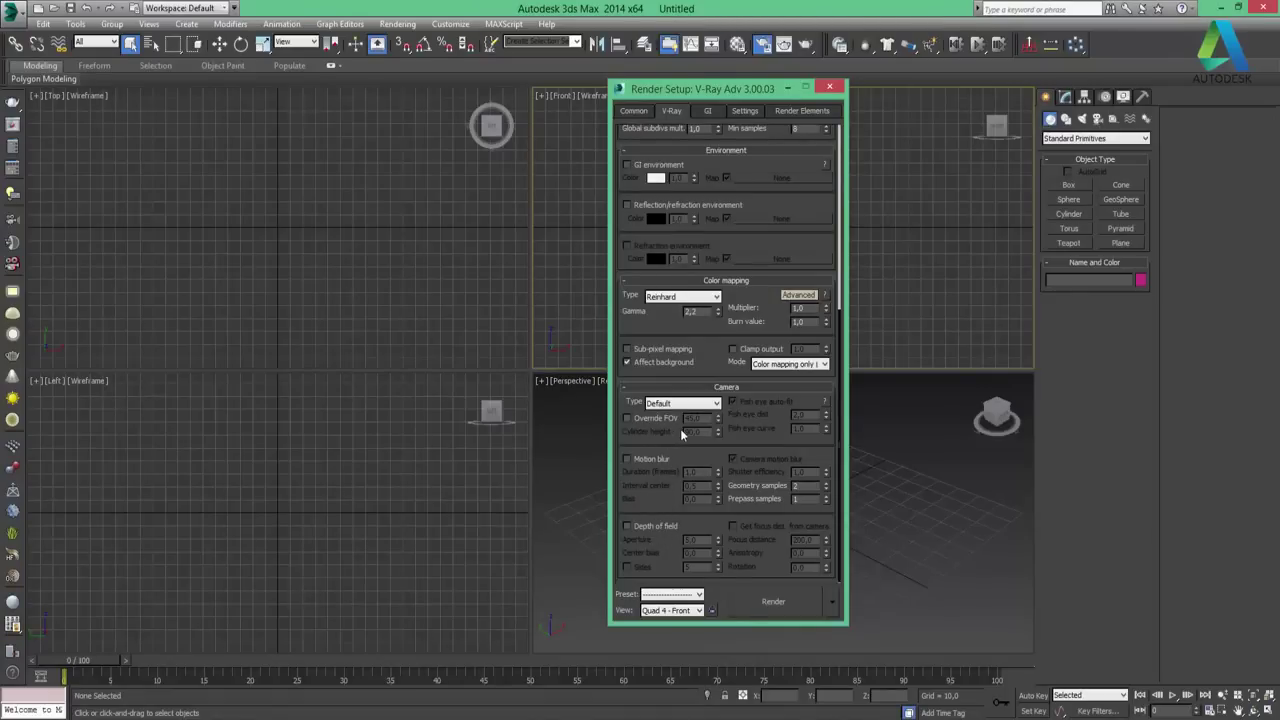
mouse_move(743, 204)
mouse_down()
mouse_move(757, 420)
mouse_move(803, 554)
mouse_up()
Expand Global switches and preview its expert options before returning to basic
click(727, 175)
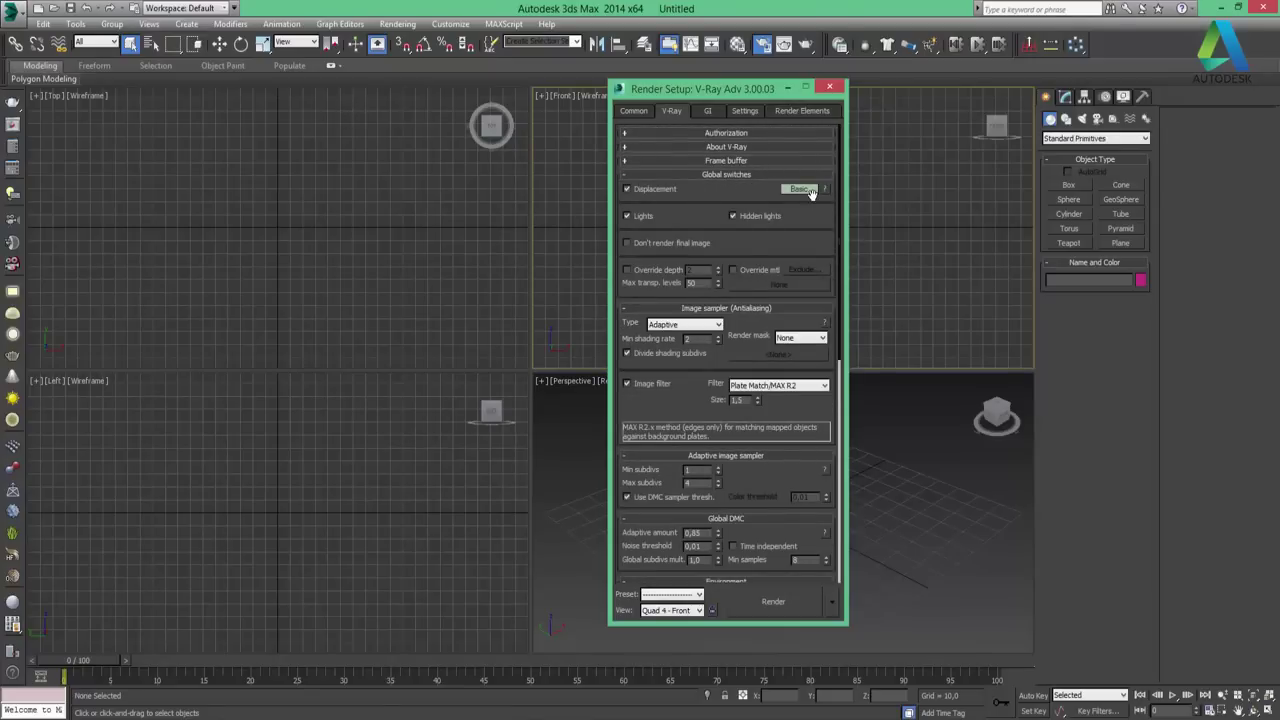
click(795, 190)
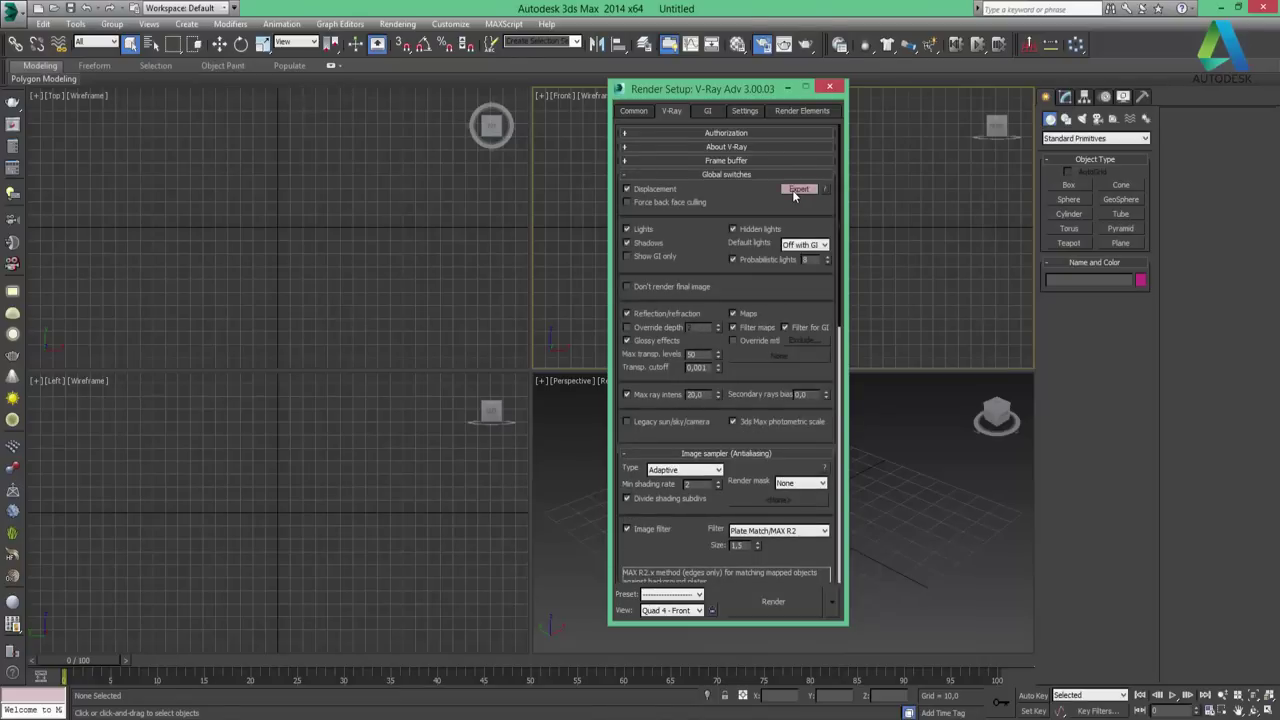
click(794, 193)
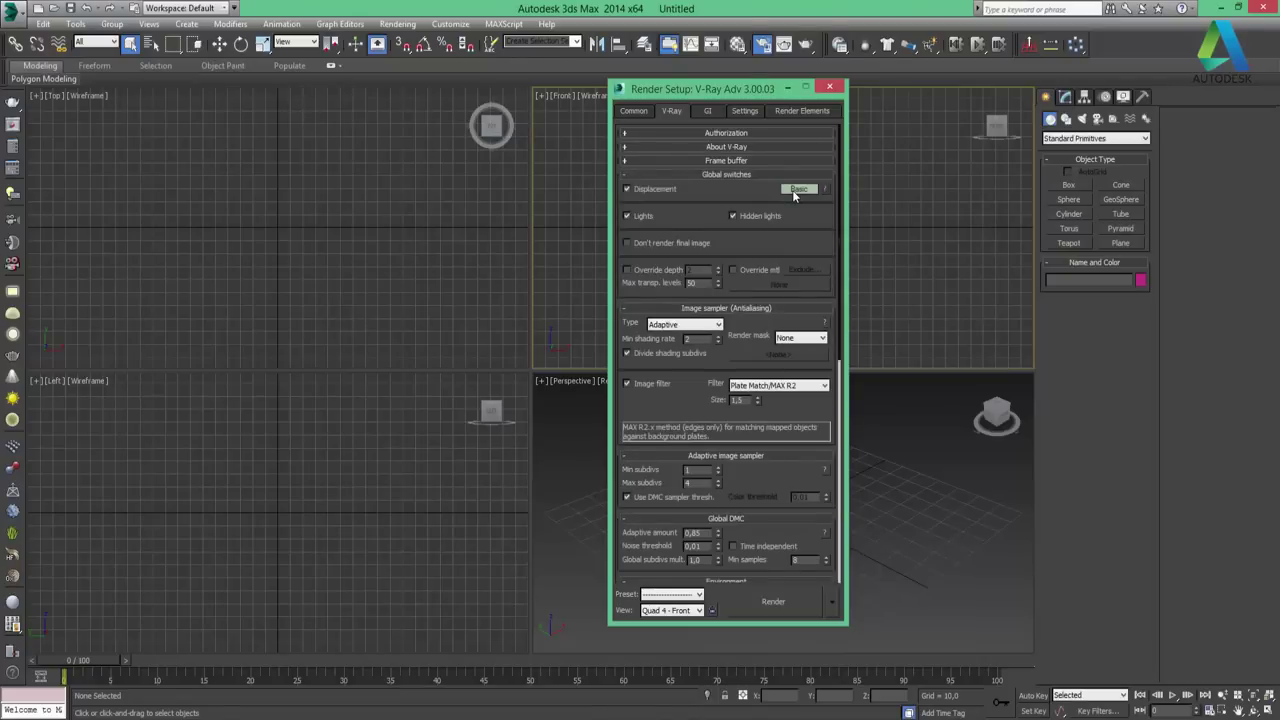
drag(770, 488, 771, 194)
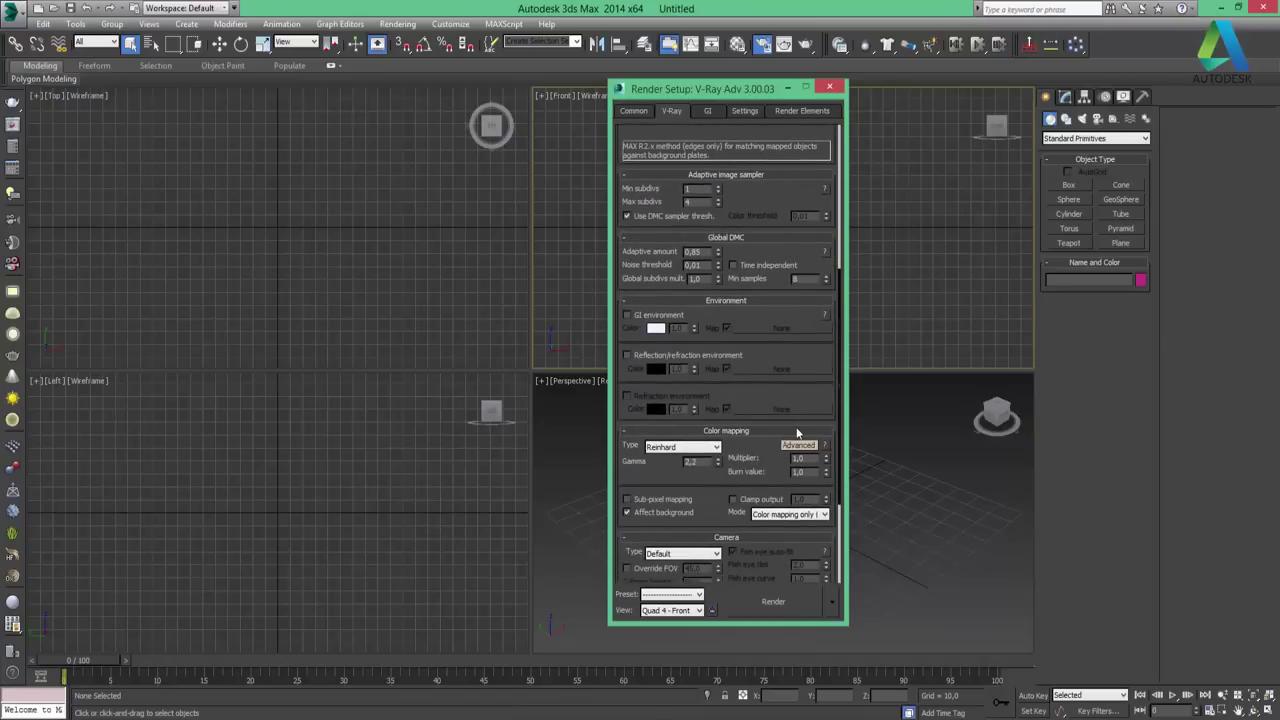
scroll(766, 395, up, 2)
scroll(766, 389, up, 2)
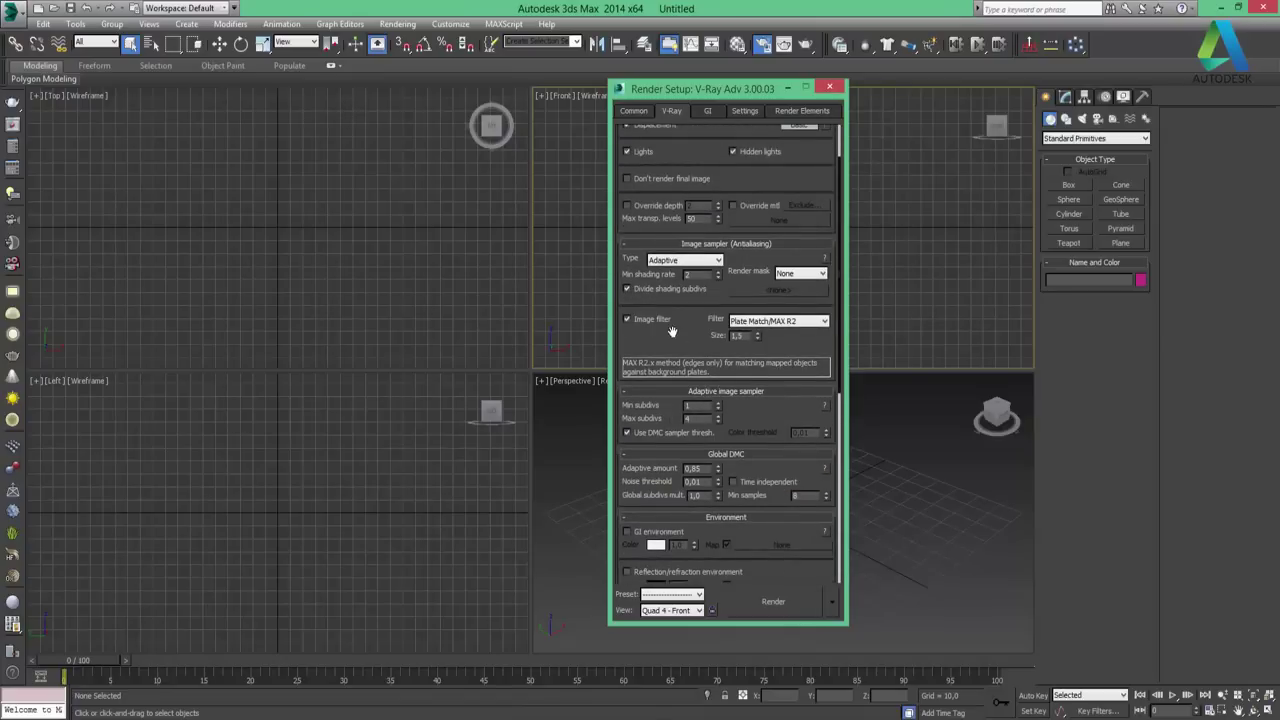
scroll(672, 355, up, 1)
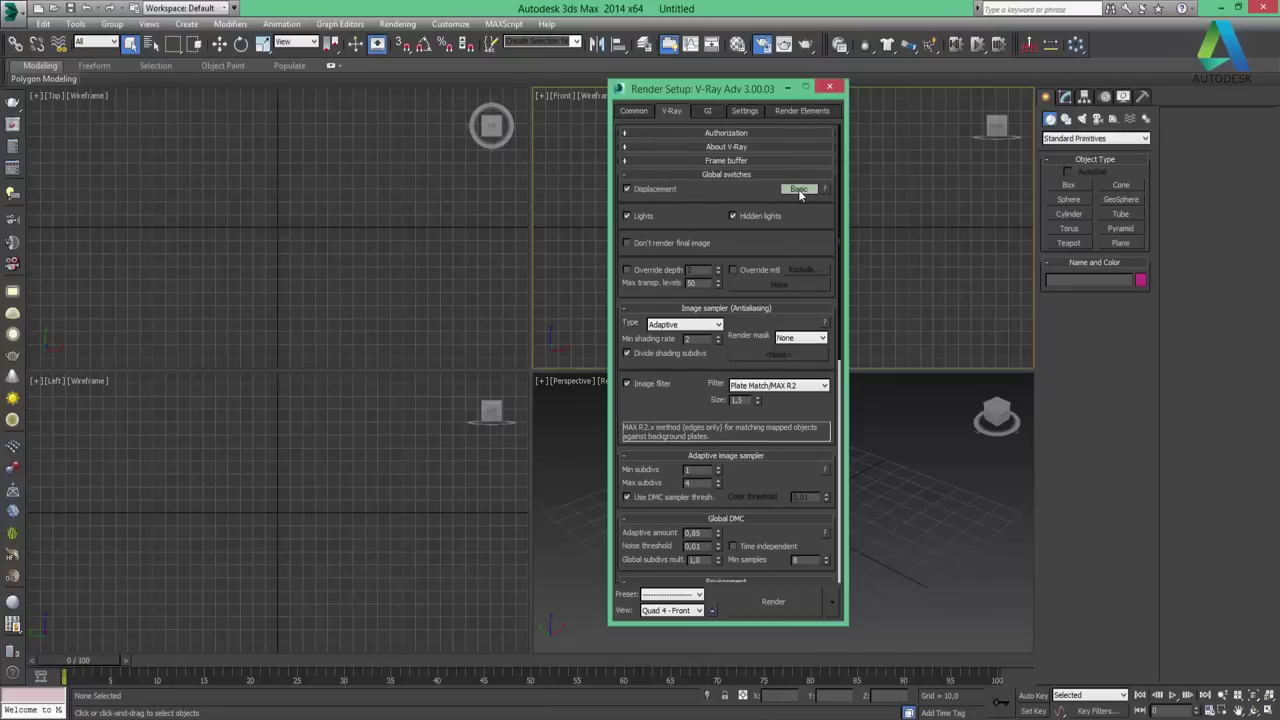
Set Global switches to Expert and expand the Frame buffer rollout
click(798, 189)
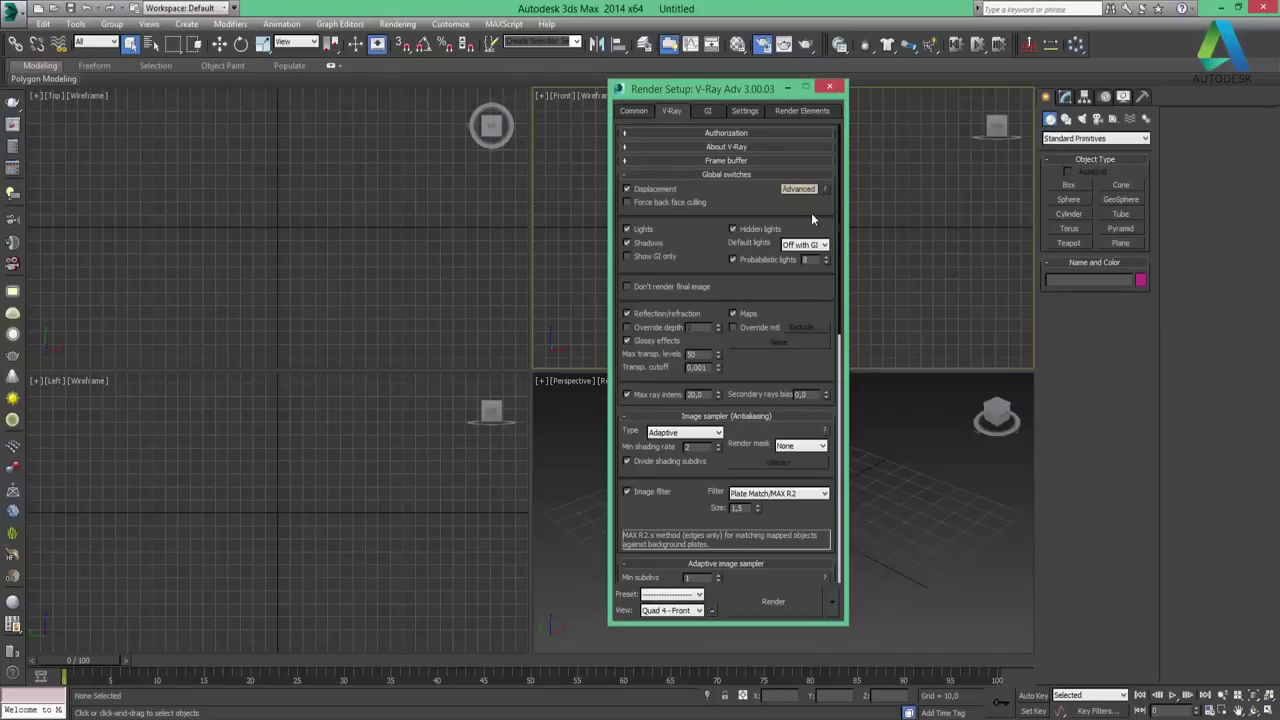
click(798, 191)
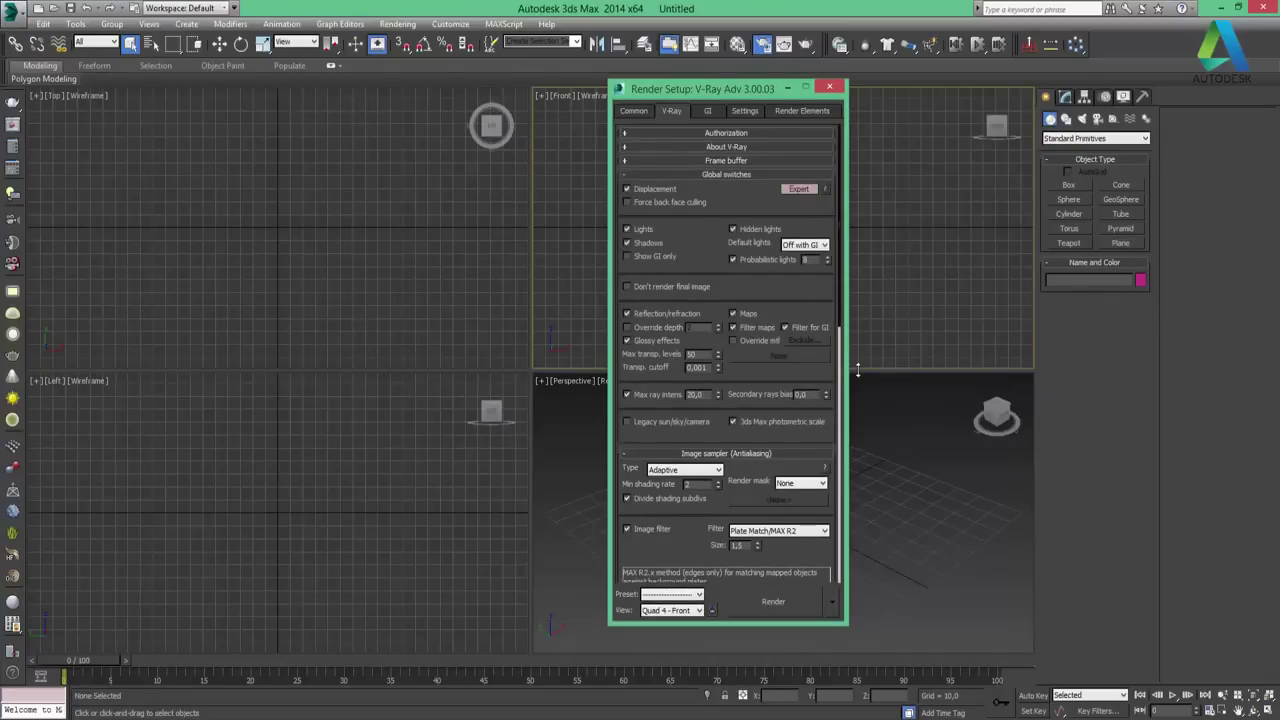
click(722, 161)
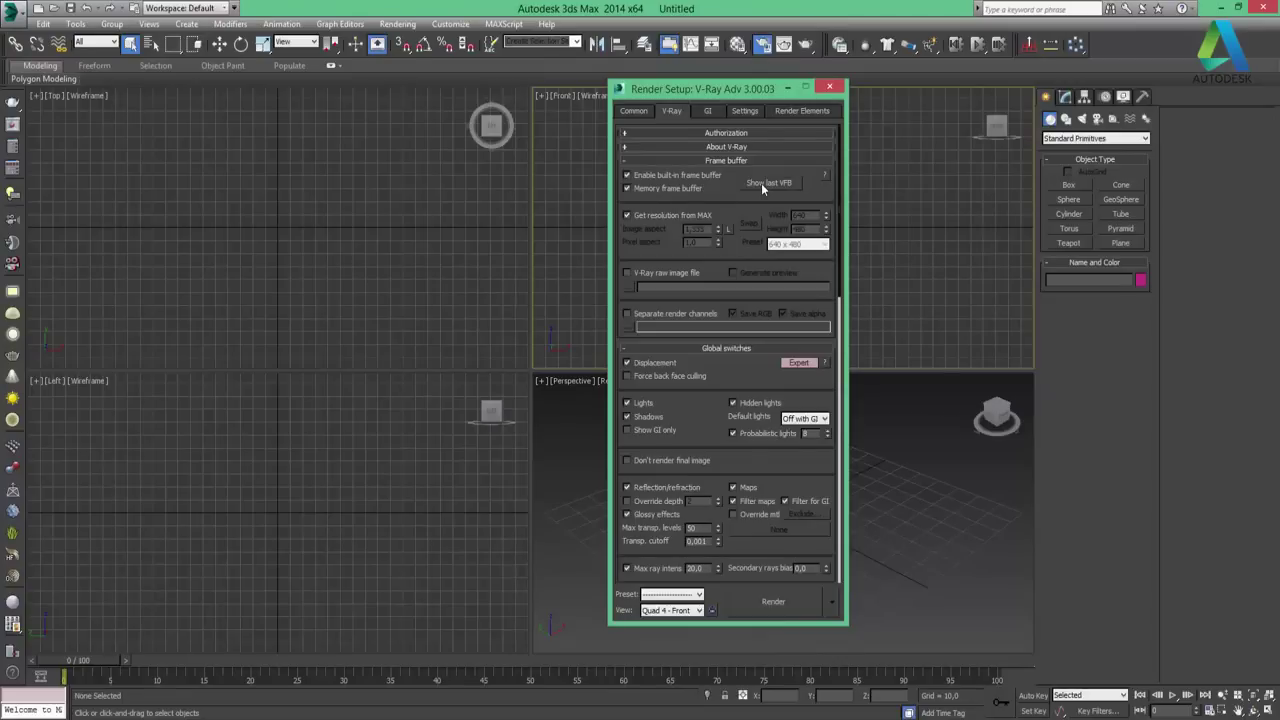
Expand the About V-Ray rollout, then switch to the GI page
click(750, 147)
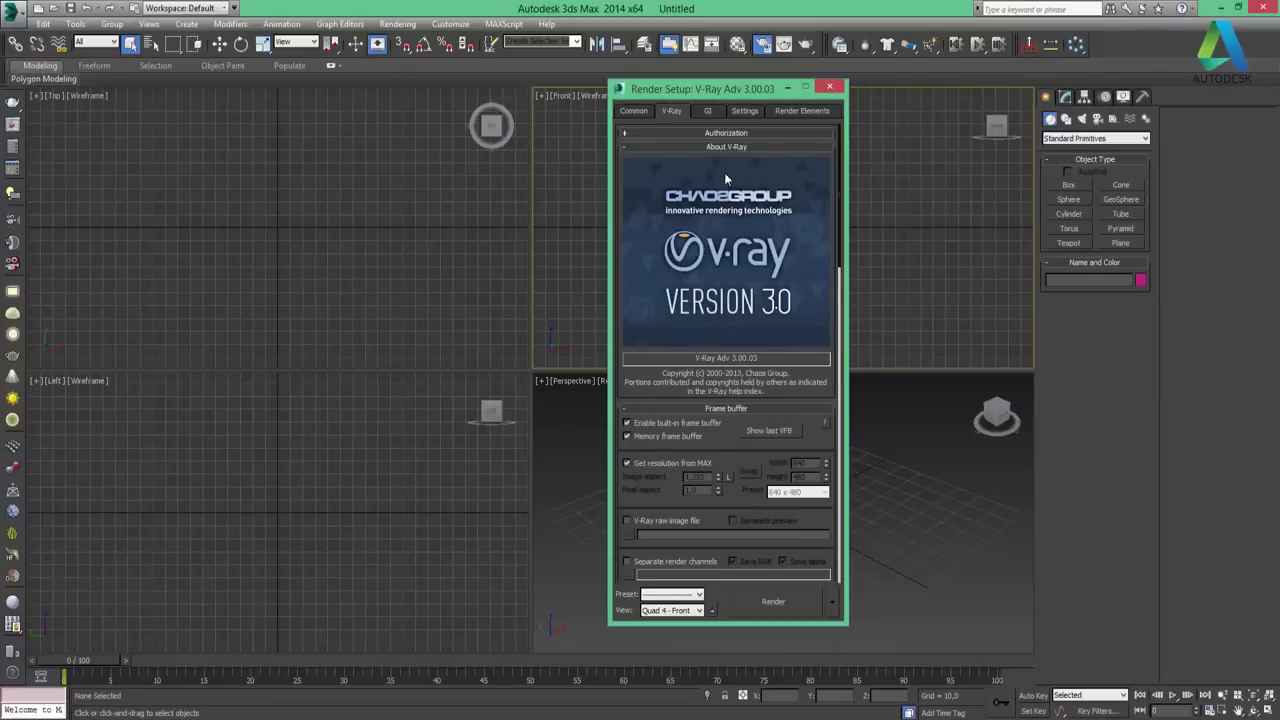
click(707, 111)
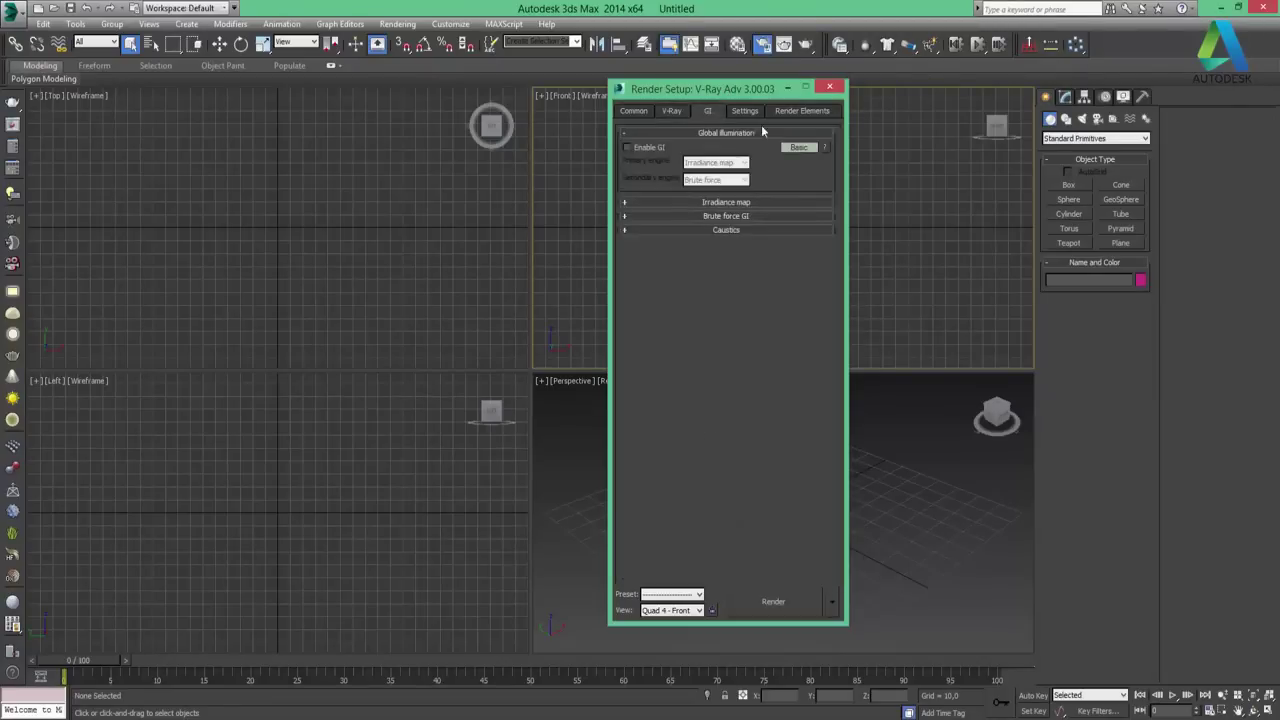
Expand Irradiance map, Brute force and Caustics, enable GI, and switch it to Expert
click(748, 204)
click(742, 382)
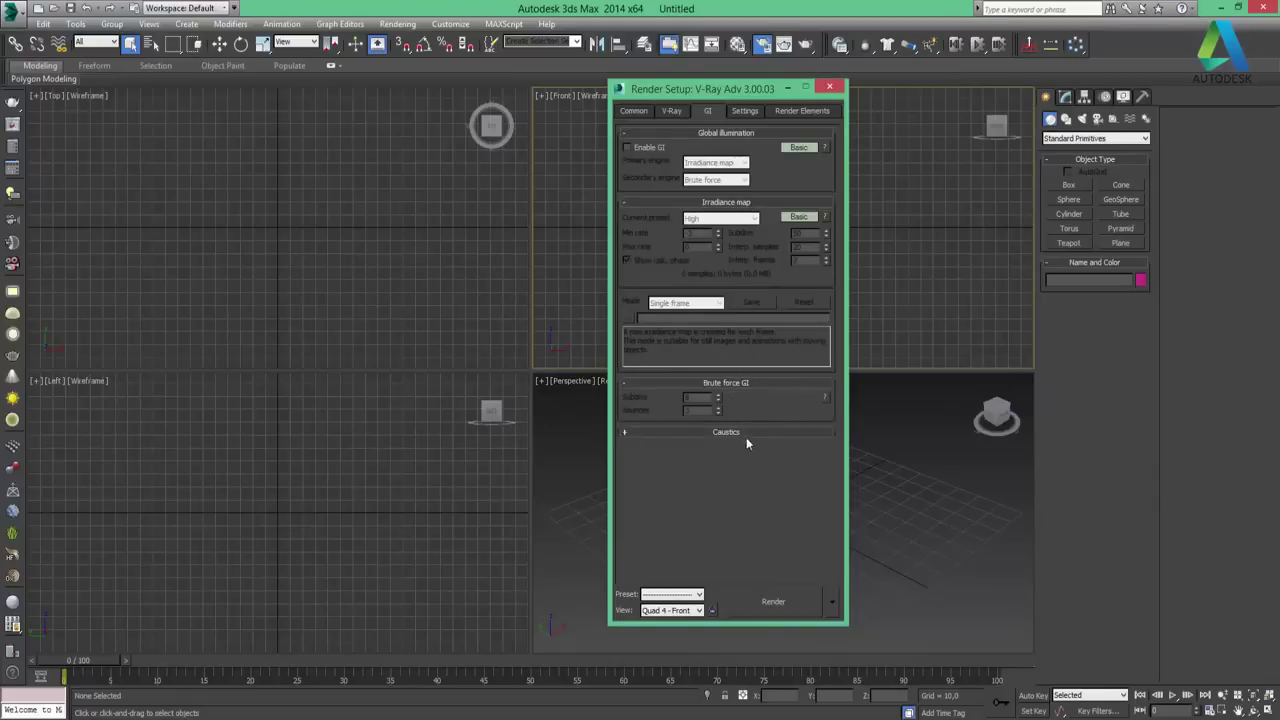
click(740, 433)
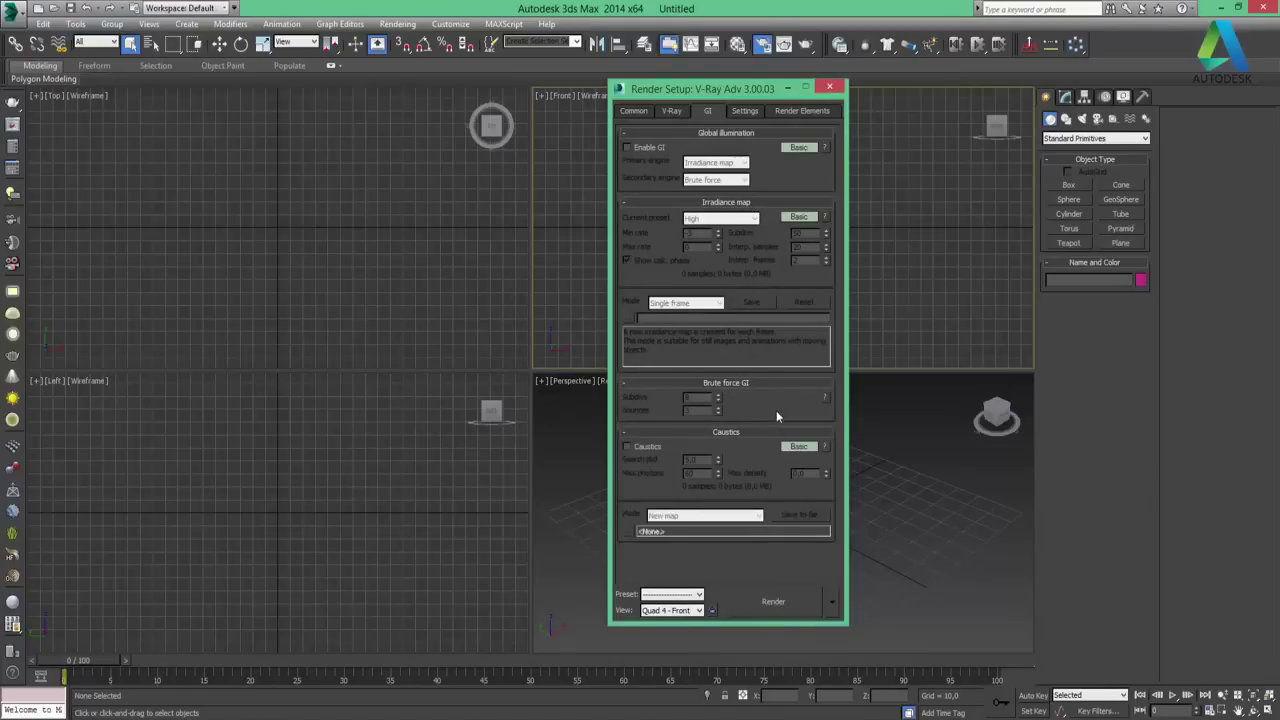
click(652, 149)
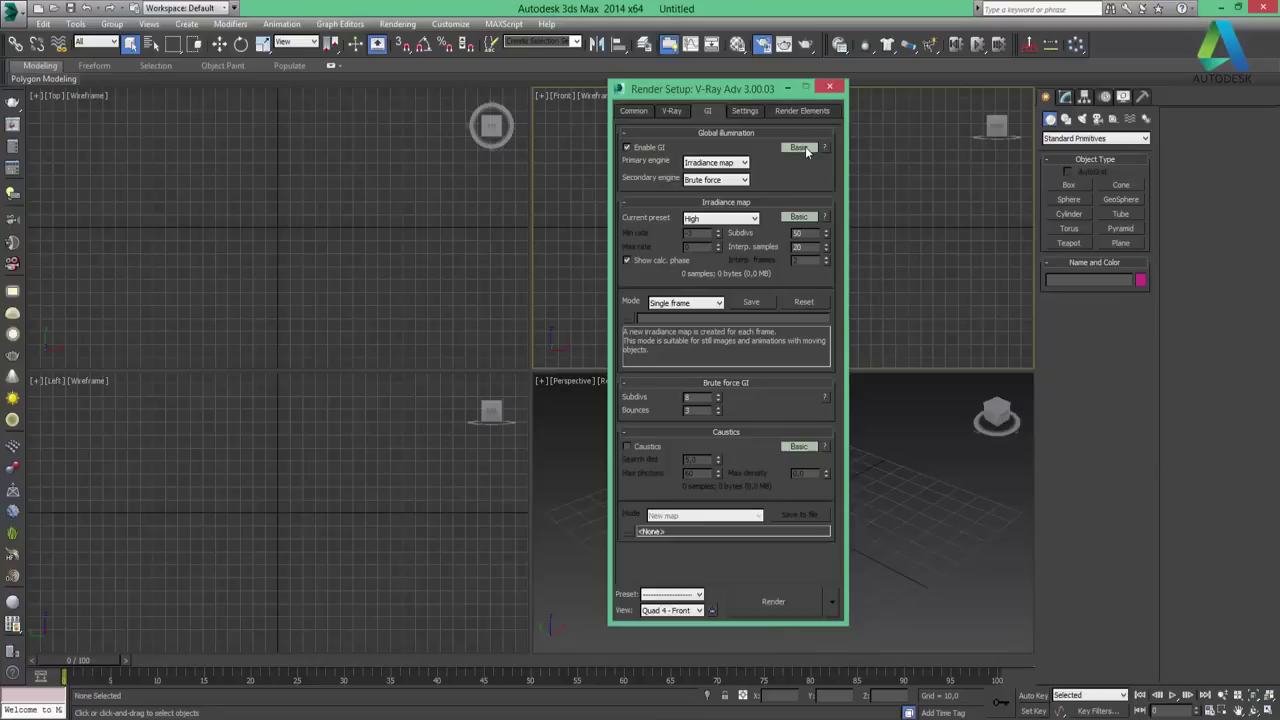
click(799, 147)
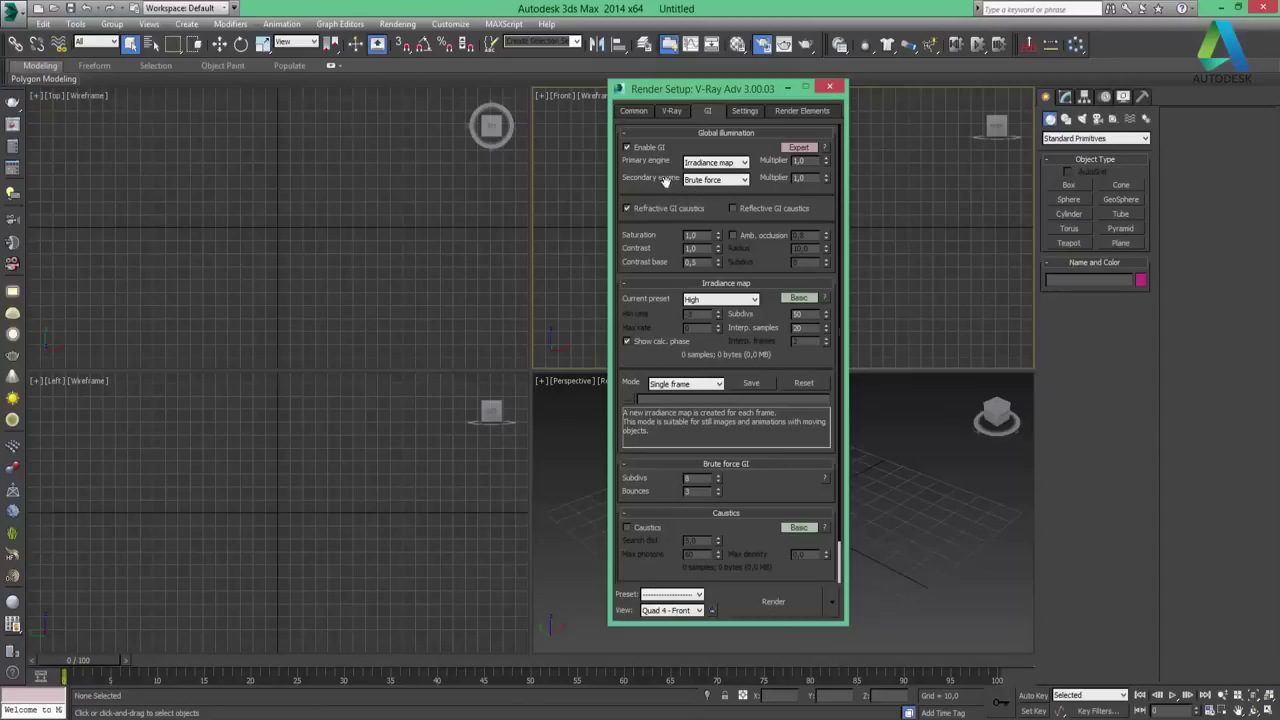
Try Photon map and Brute force, then set the secondary GI engine to Light cache
click(705, 181)
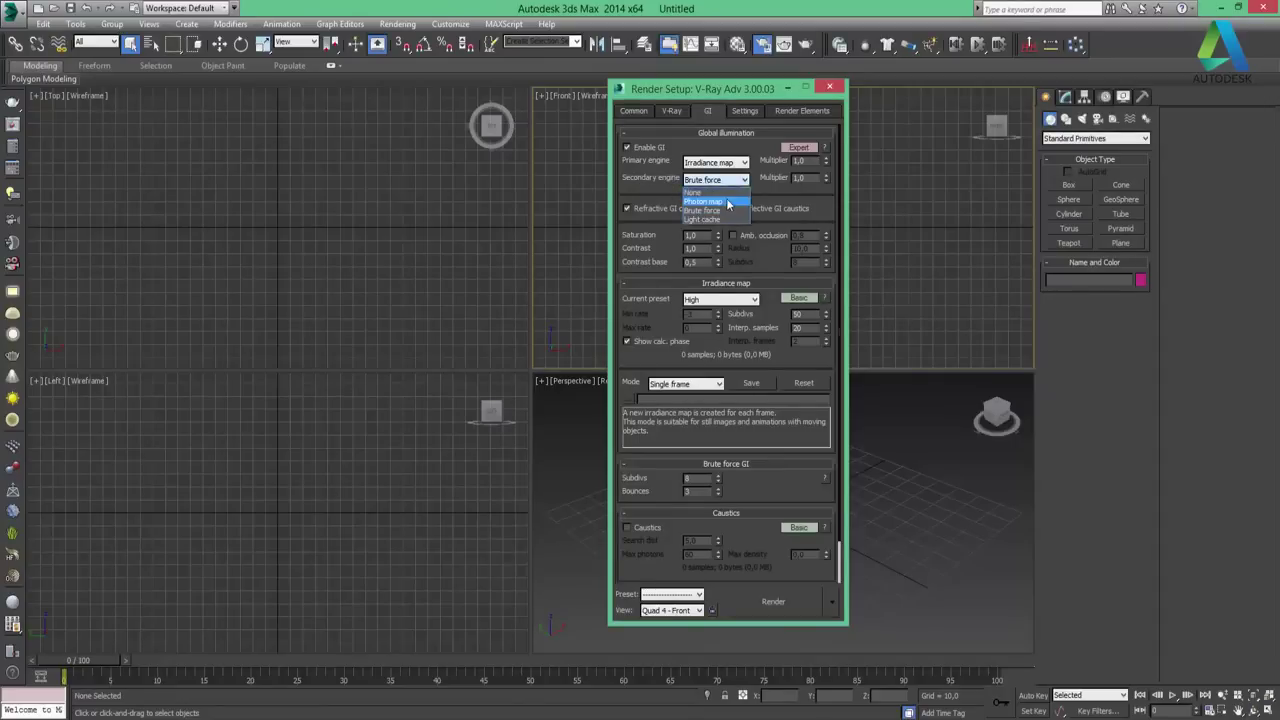
click(725, 202)
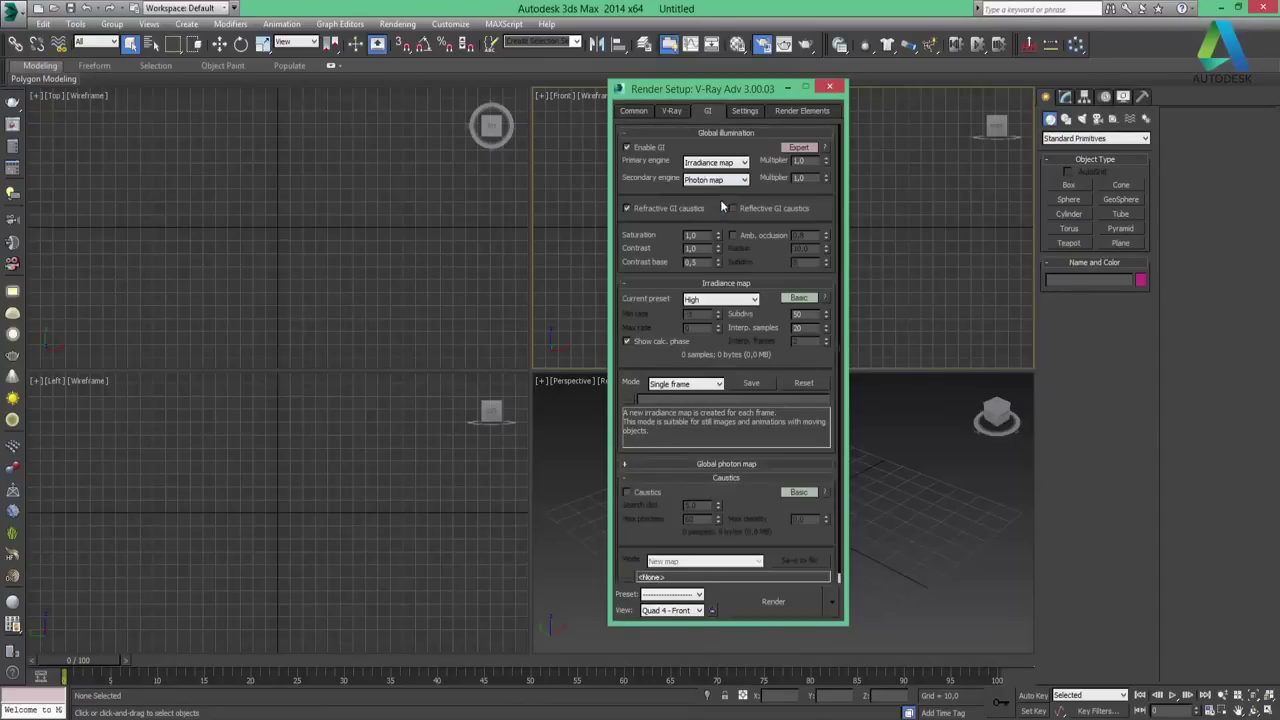
click(722, 181)
click(721, 211)
click(713, 181)
click(720, 216)
Keep Irradiance map as the primary engine and return GI to basic options
click(716, 163)
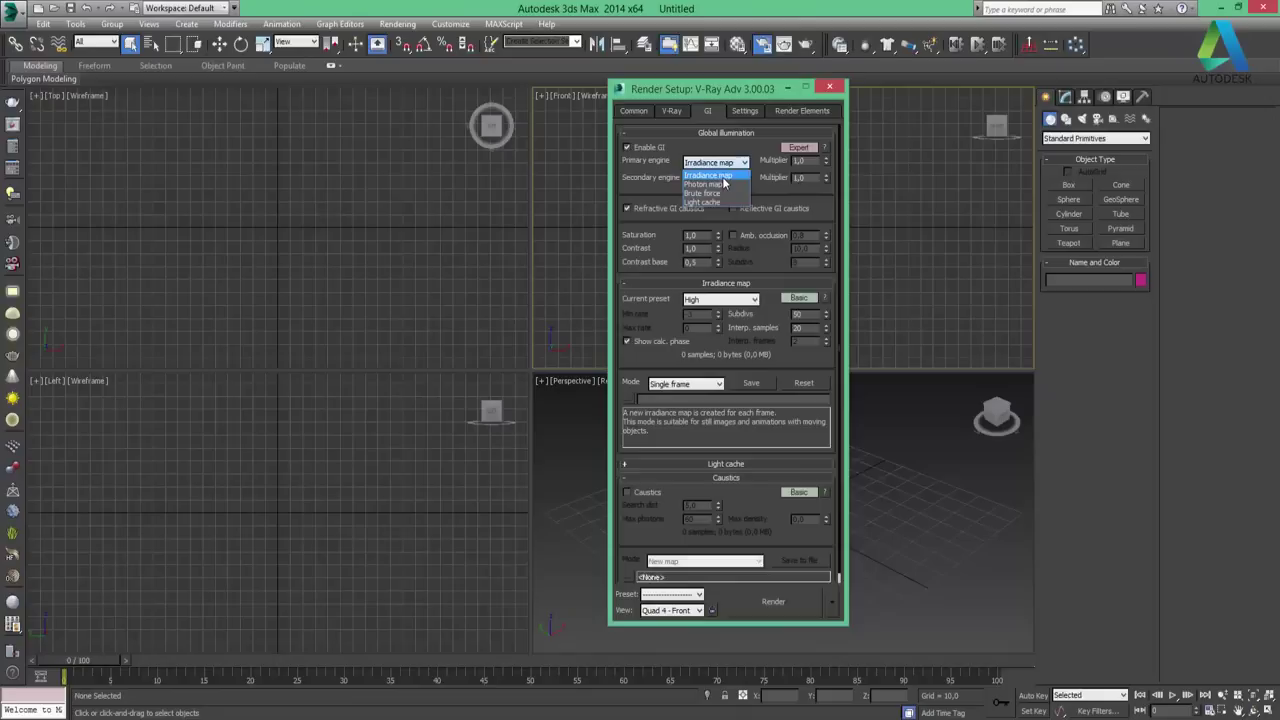
click(645, 188)
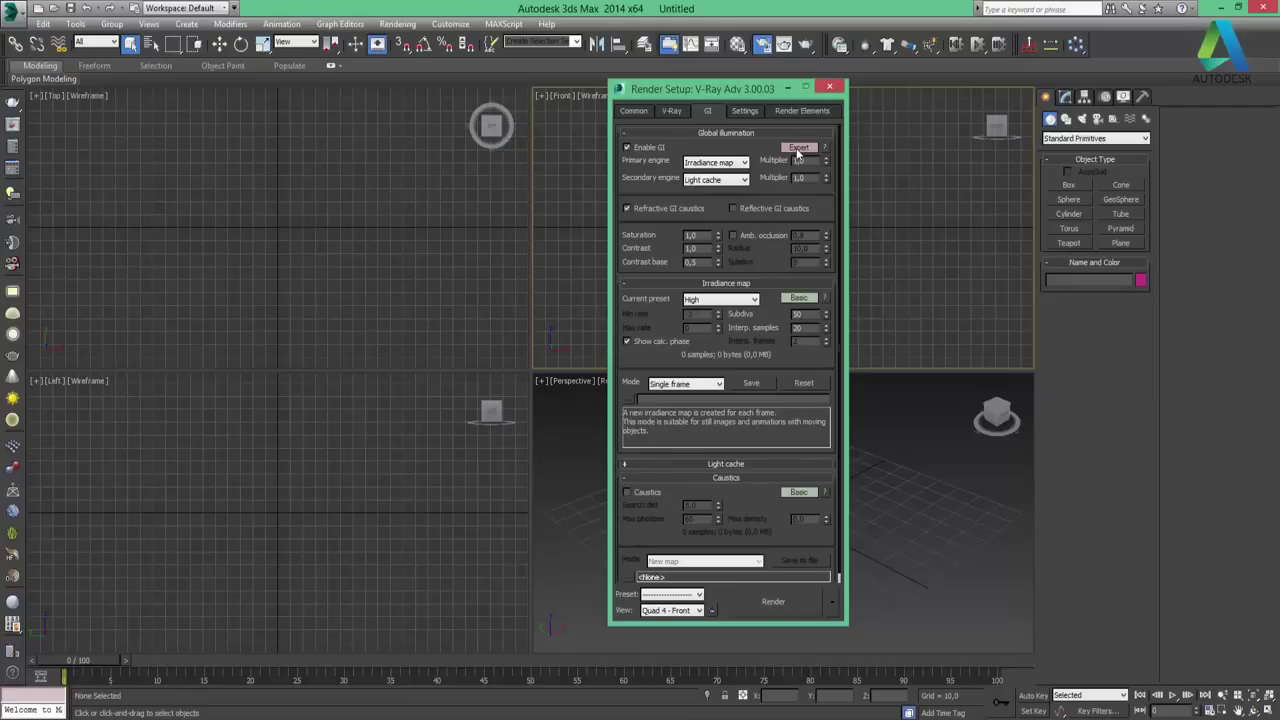
click(803, 148)
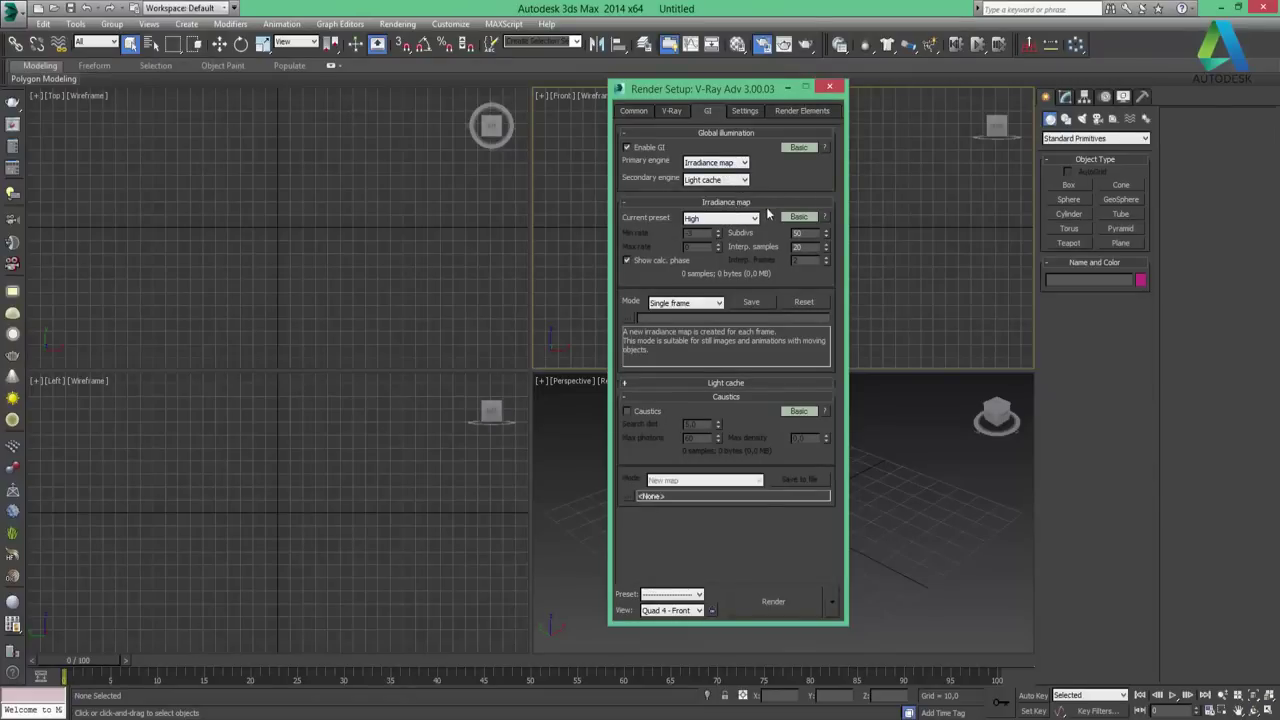
Keep the irradiance map preset at High and switch its options to Expert
click(735, 219)
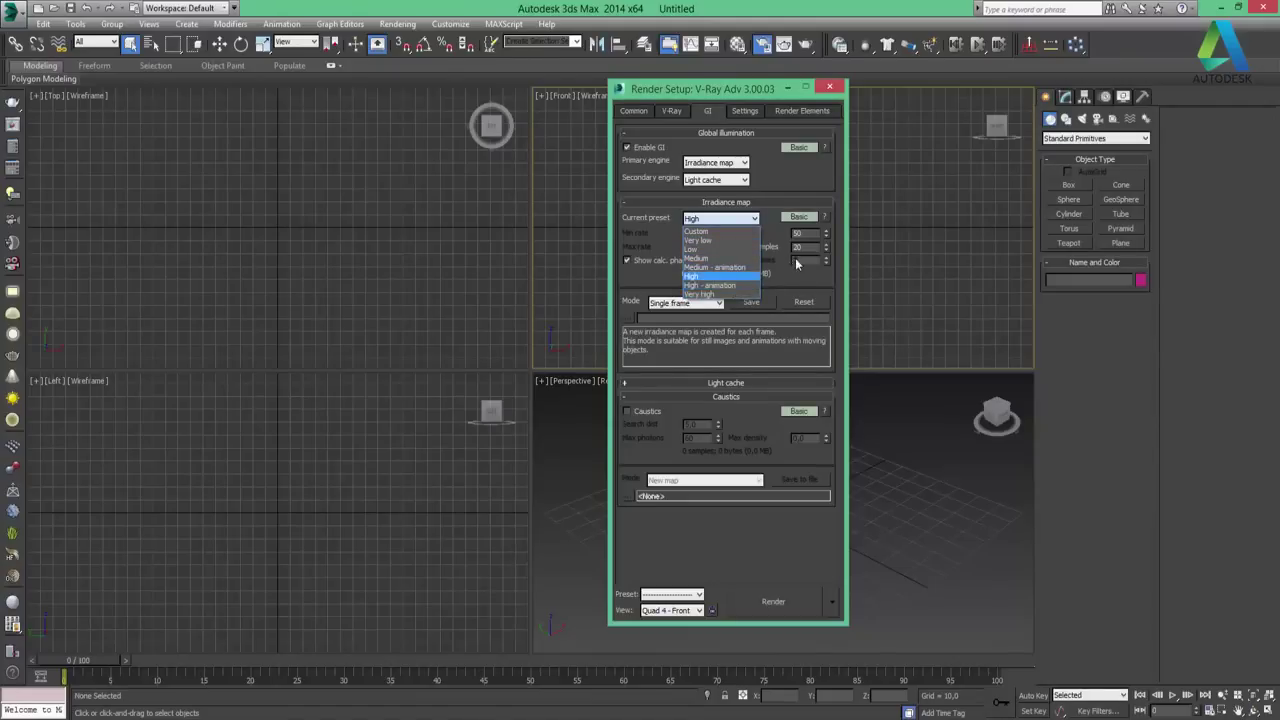
click(790, 285)
click(798, 218)
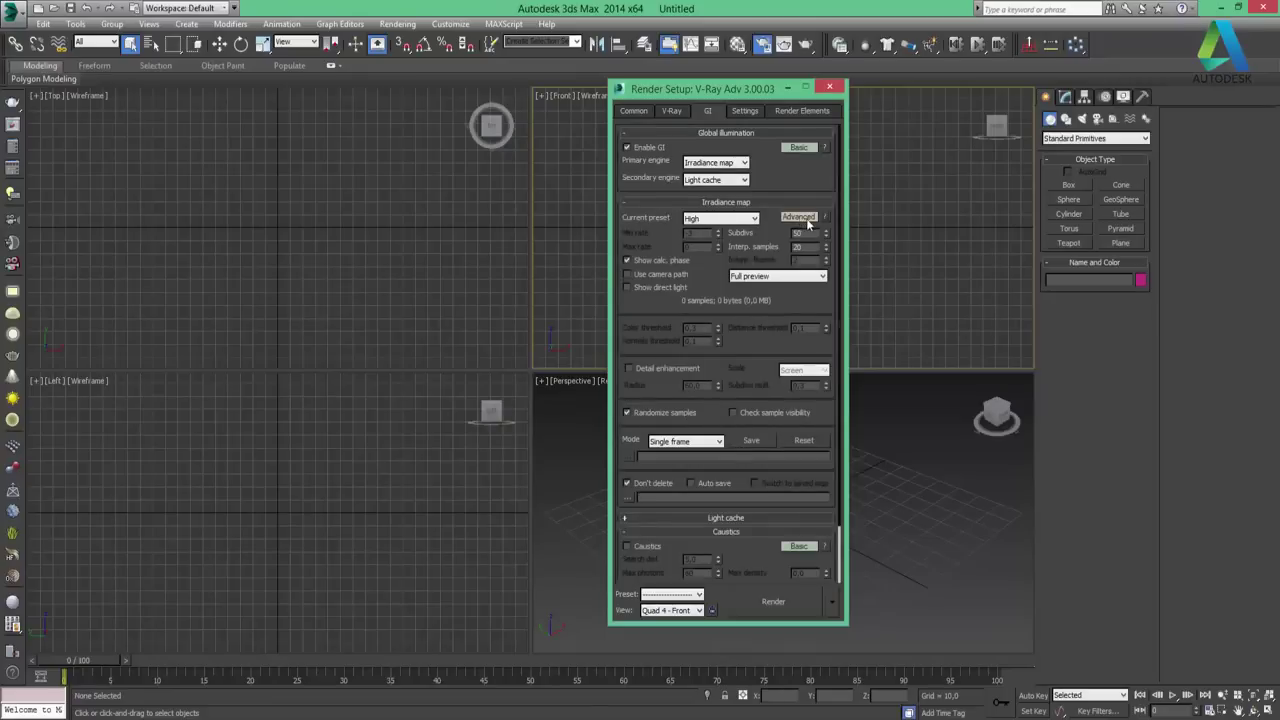
click(806, 220)
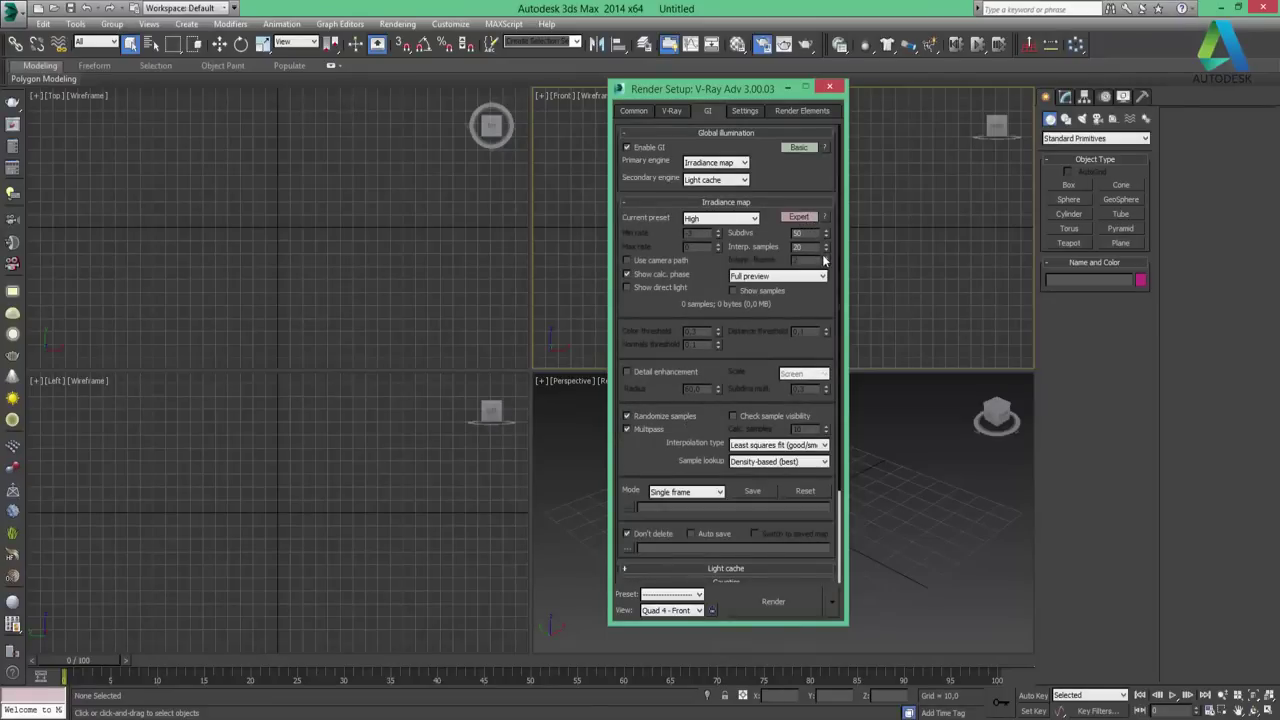
drag(661, 410, 672, 266)
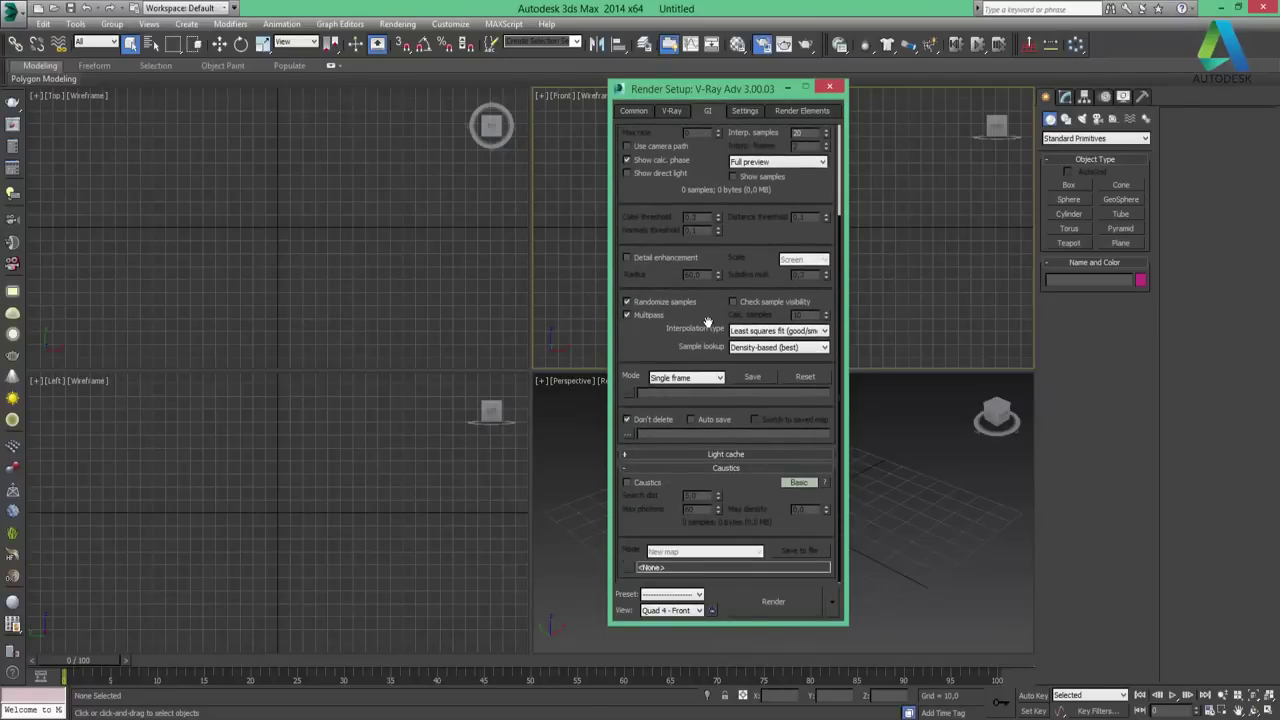
Expand Light cache, set it to Expert, review it, then collapse it
click(742, 456)
click(800, 470)
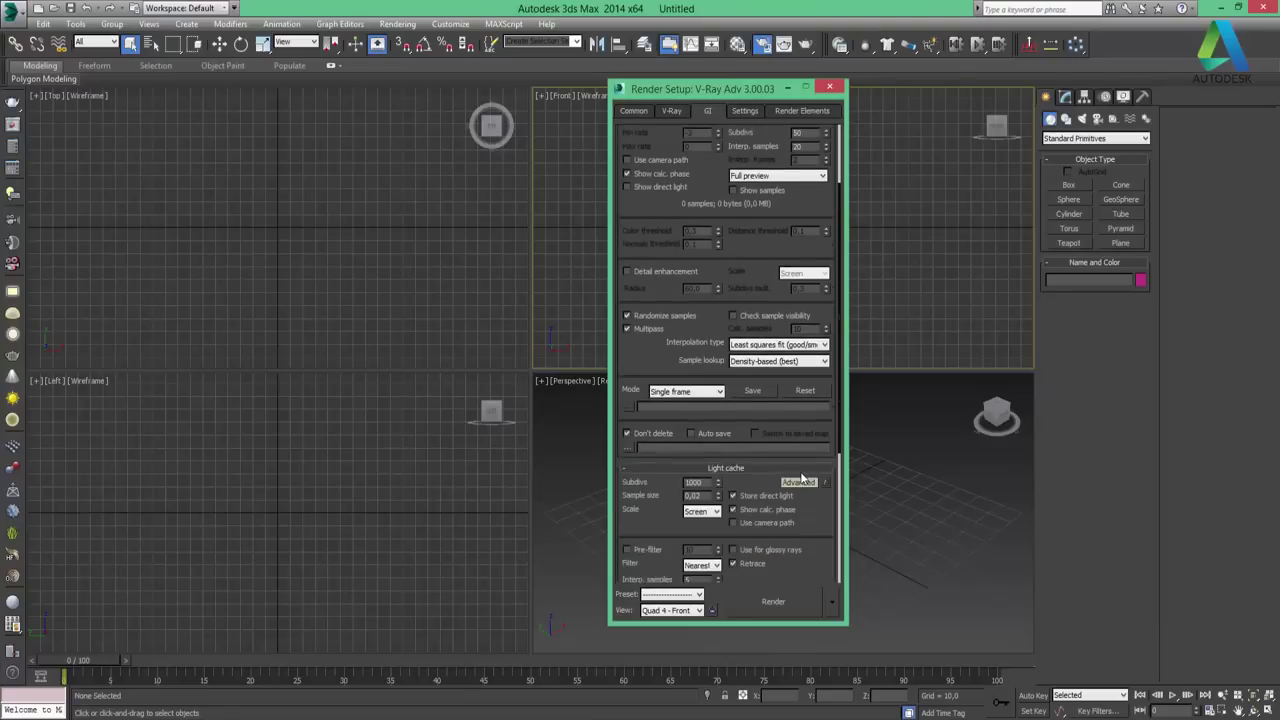
scroll(815, 511, down, 3)
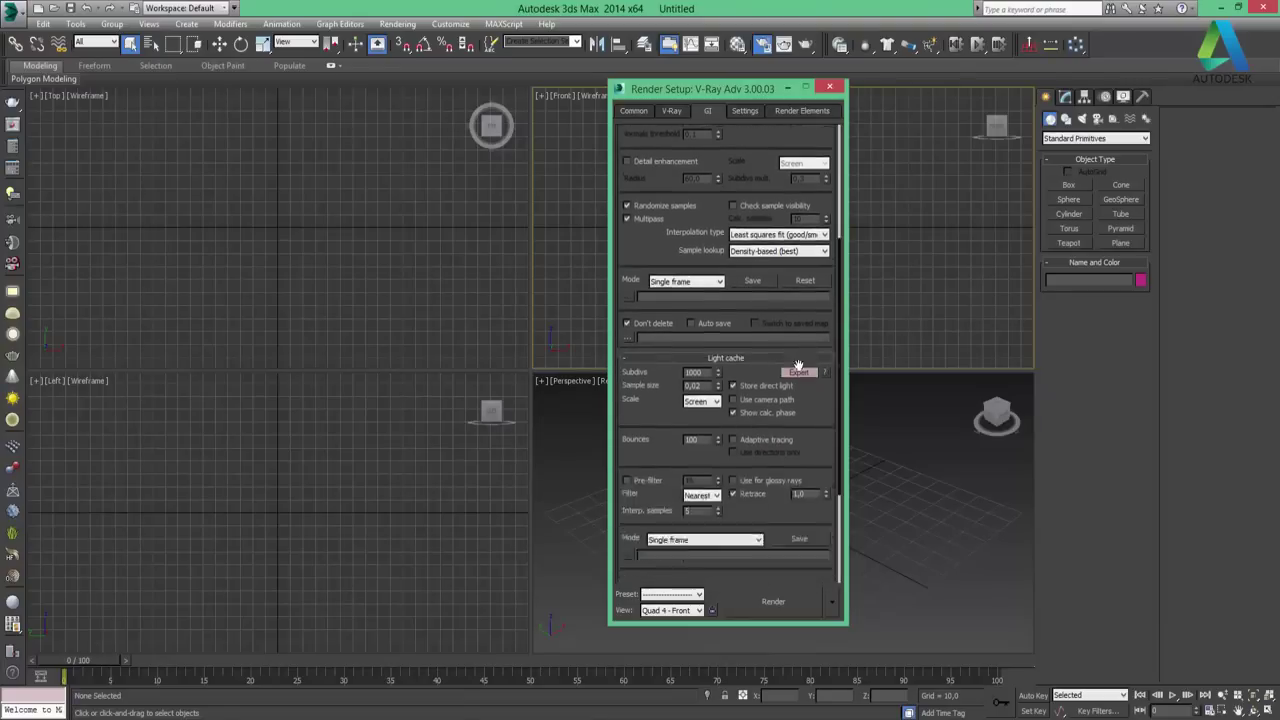
scroll(817, 400, down, 2)
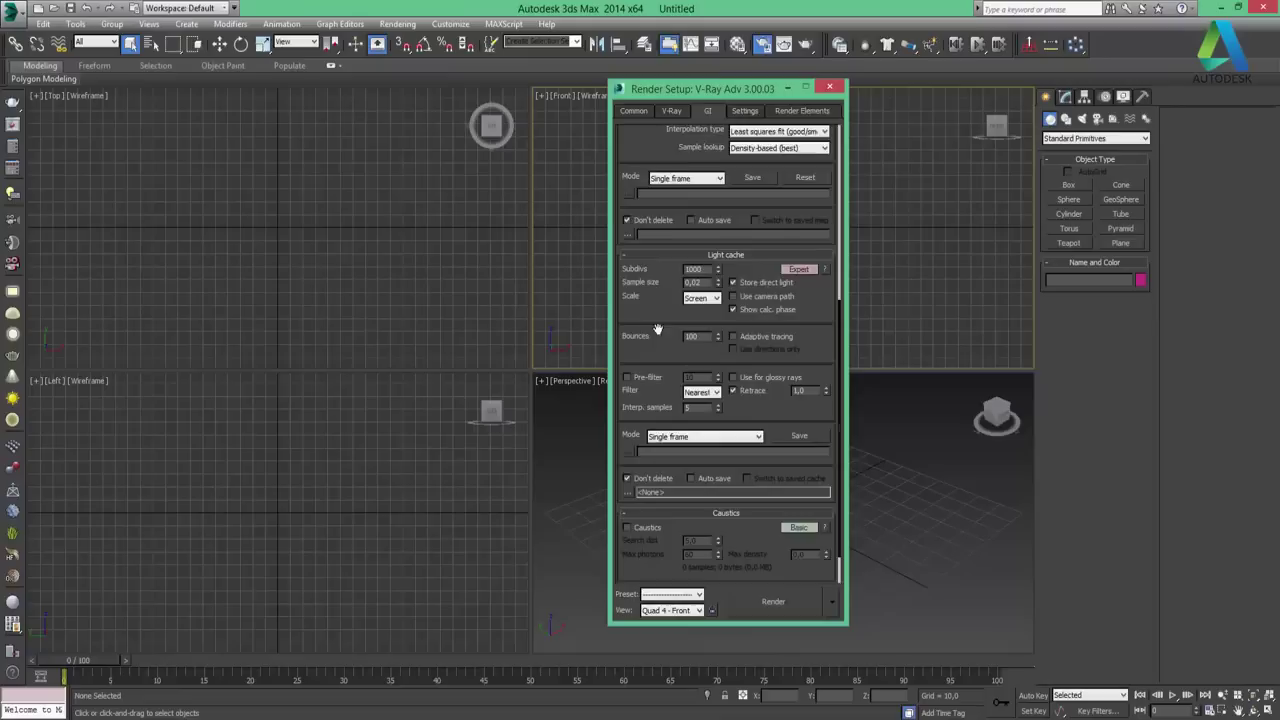
scroll(658, 330, down, 2)
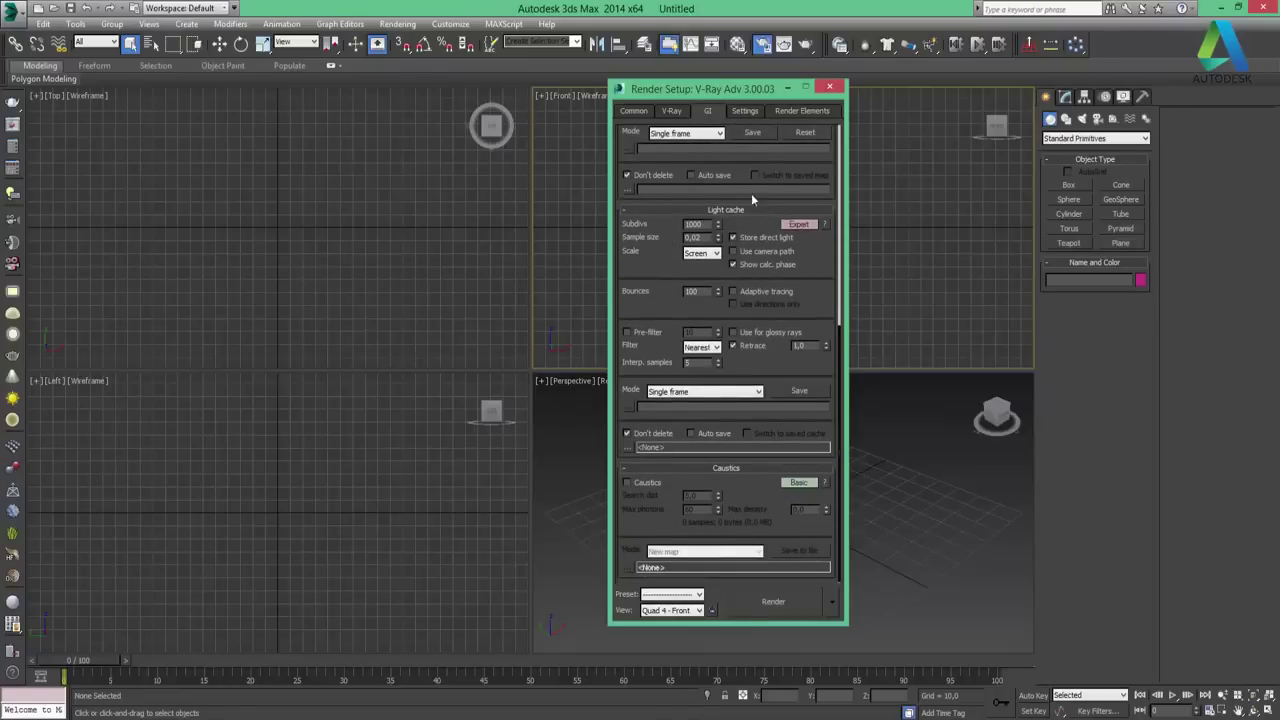
click(748, 207)
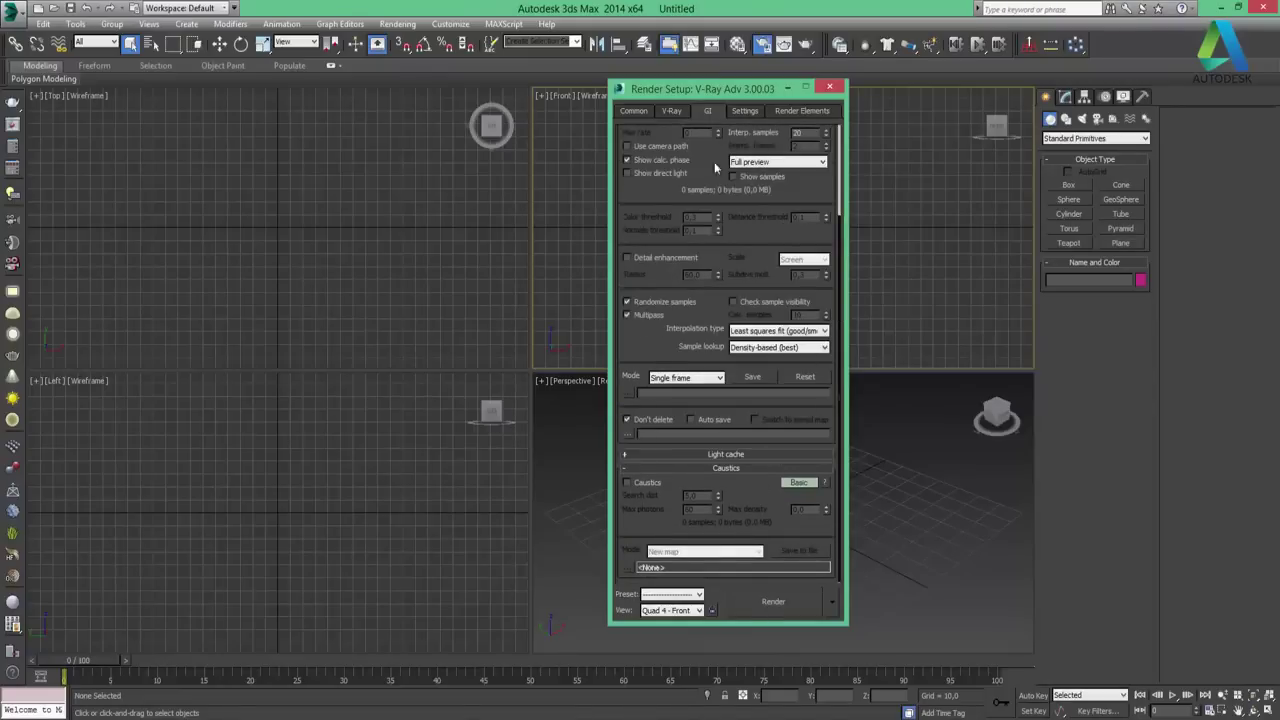
drag(668, 195, 677, 272)
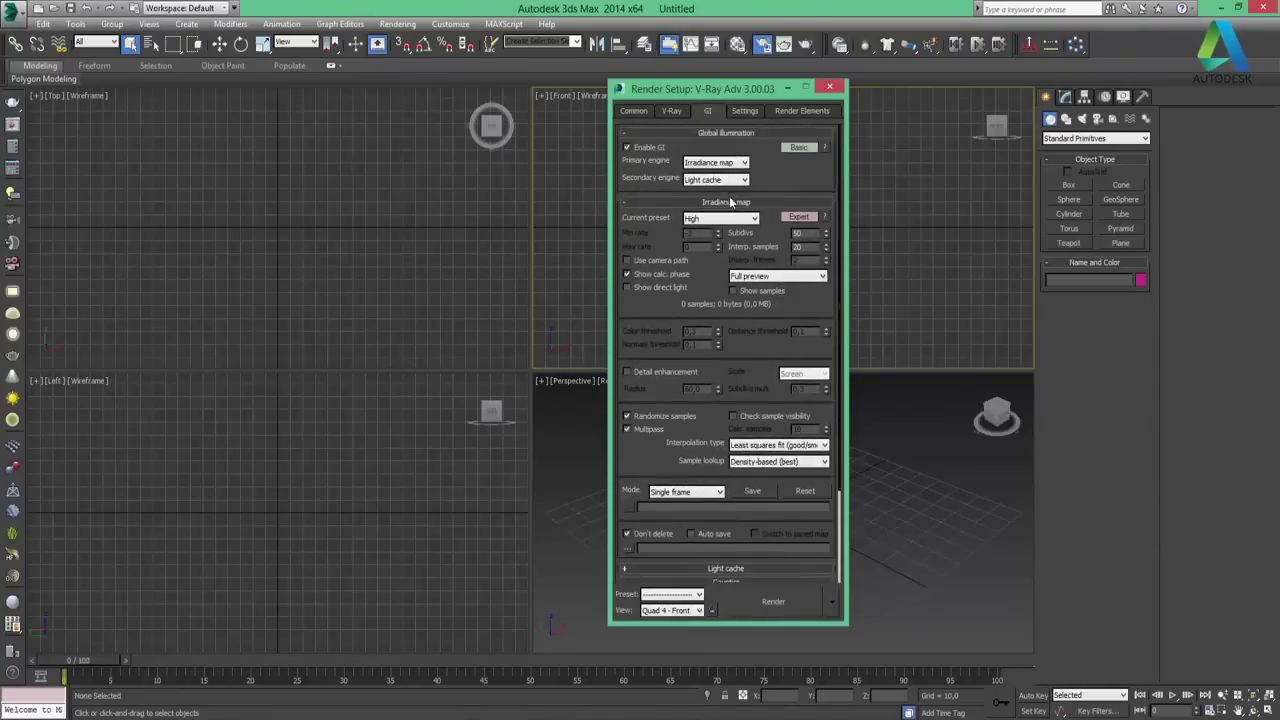
Collapse the Irradiance map rollout and switch Caustics to show its advanced options
click(727, 202)
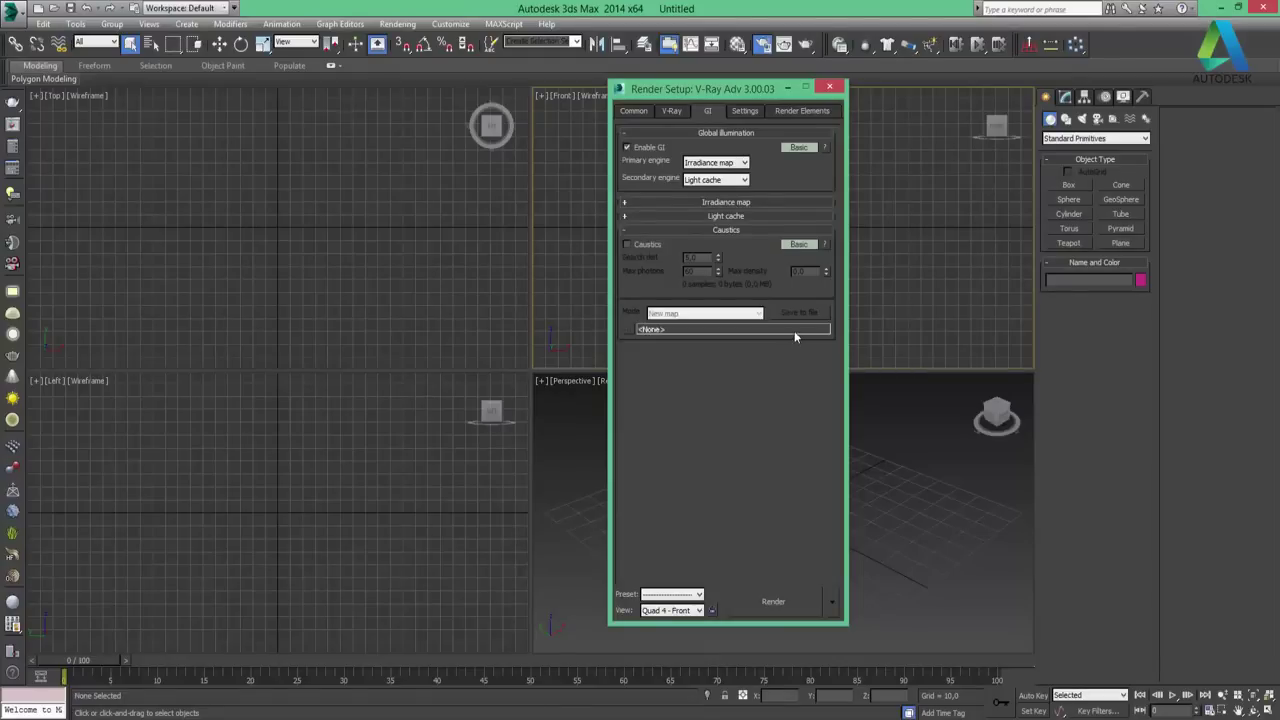
click(805, 244)
click(799, 245)
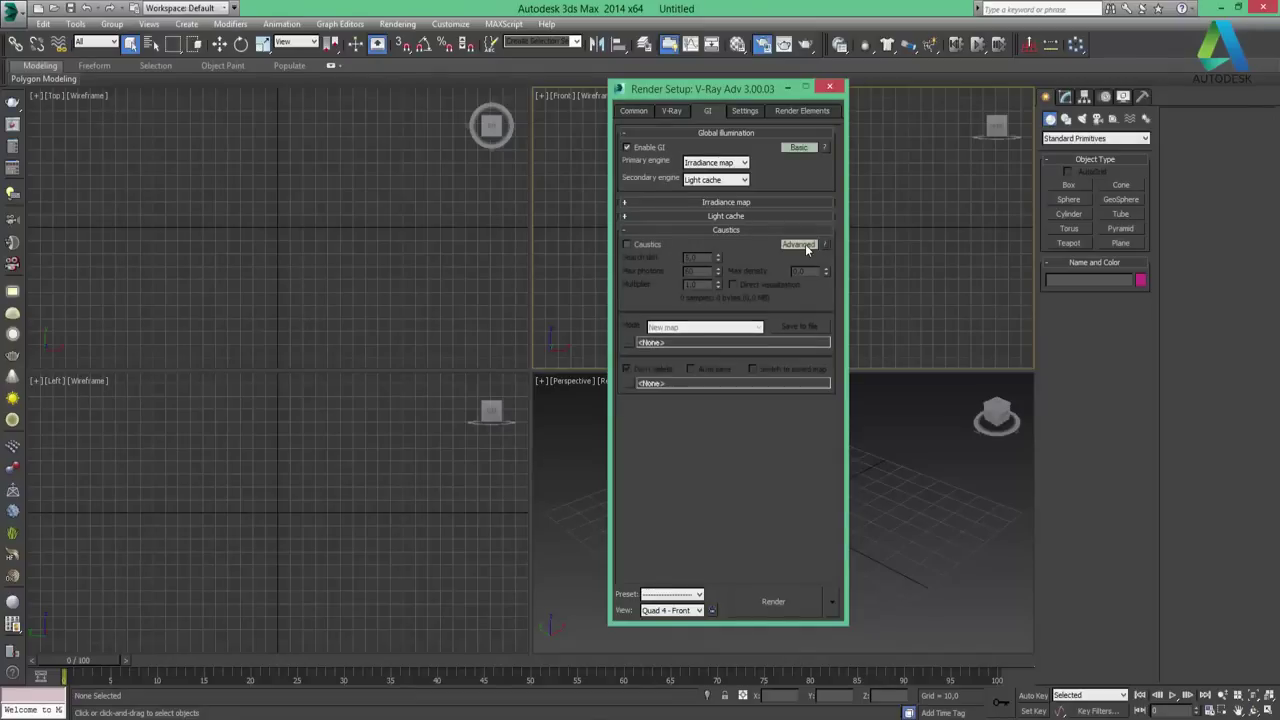
click(805, 244)
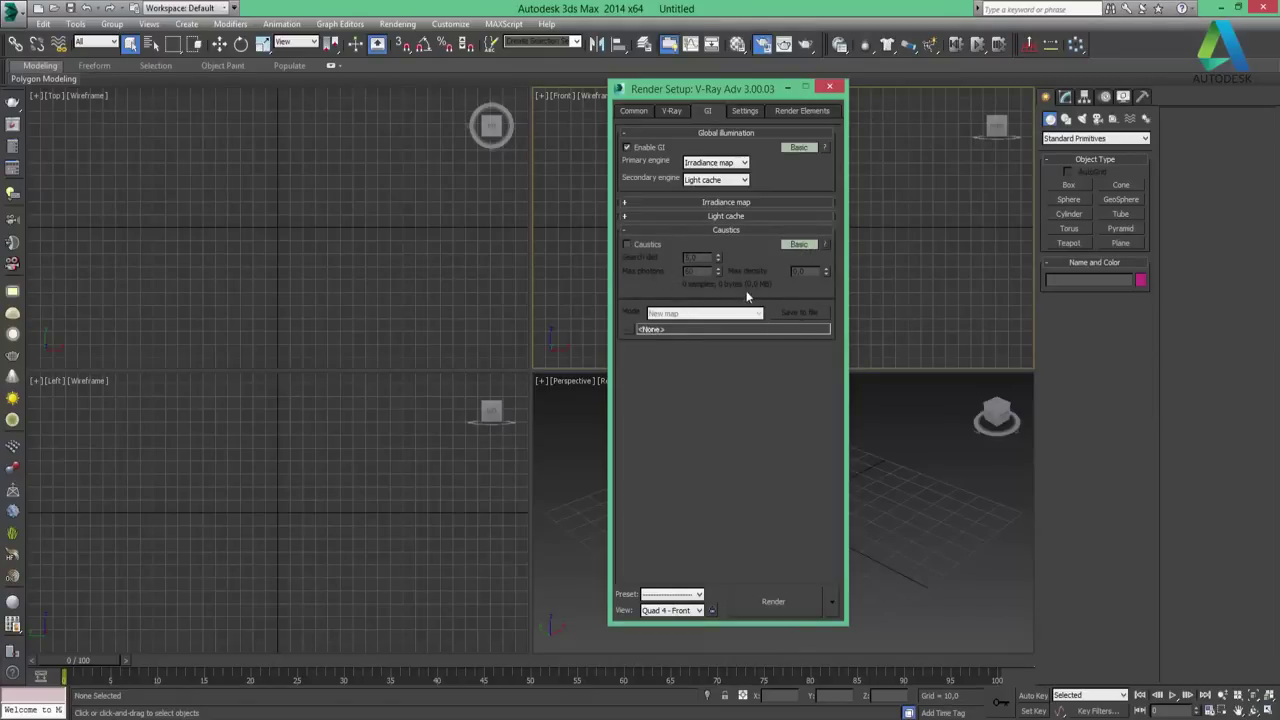
click(798, 245)
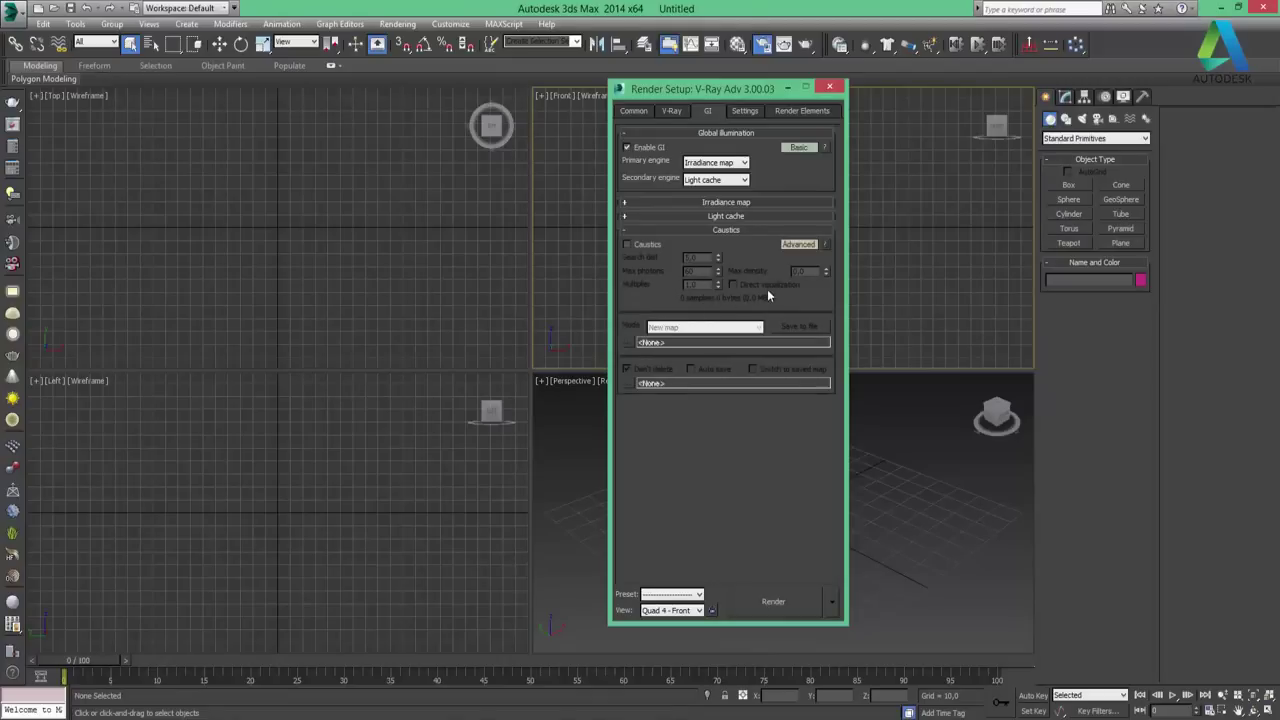
On the Settings page, expand Default displacement, set System to Expert, then show Render Elements
click(748, 112)
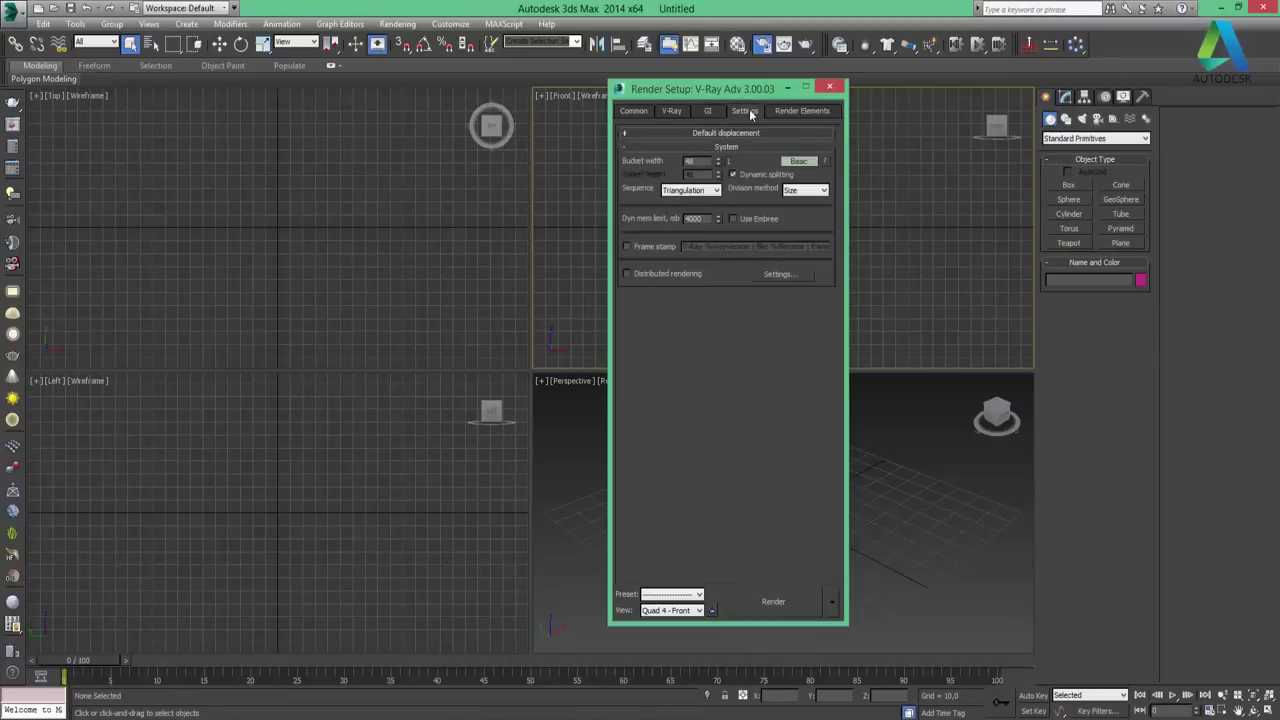
click(762, 131)
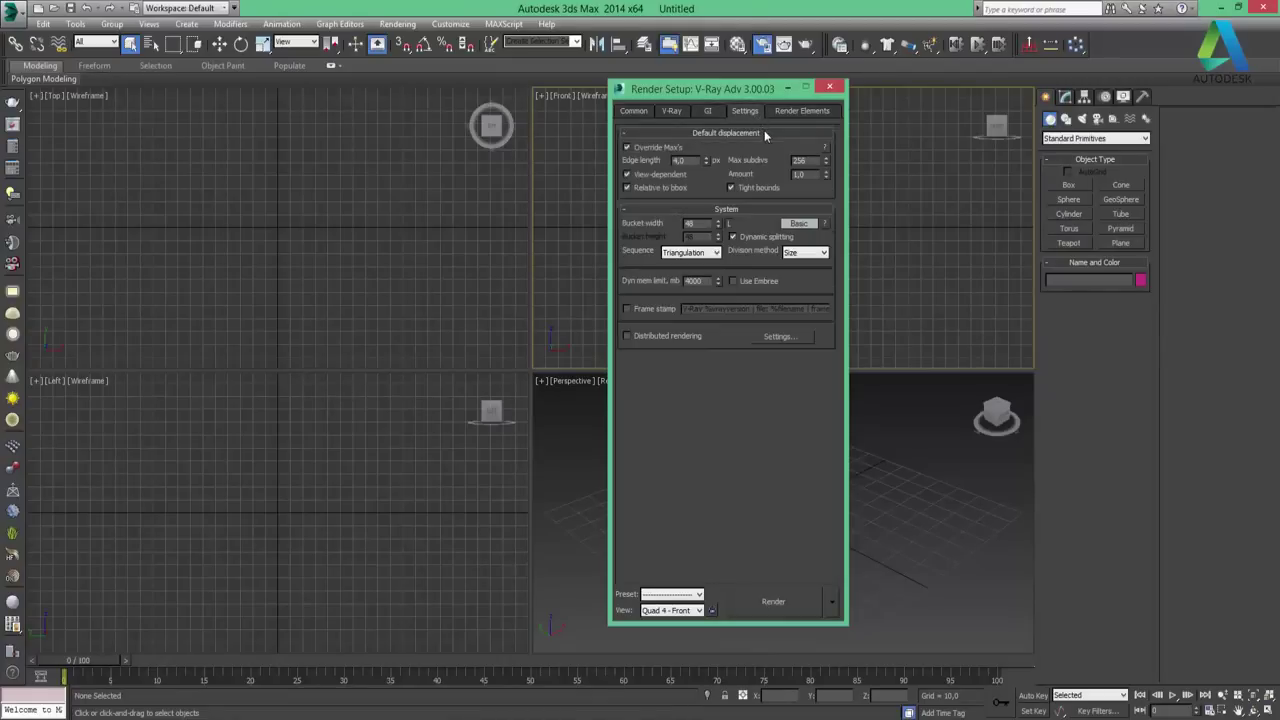
click(812, 224)
click(800, 223)
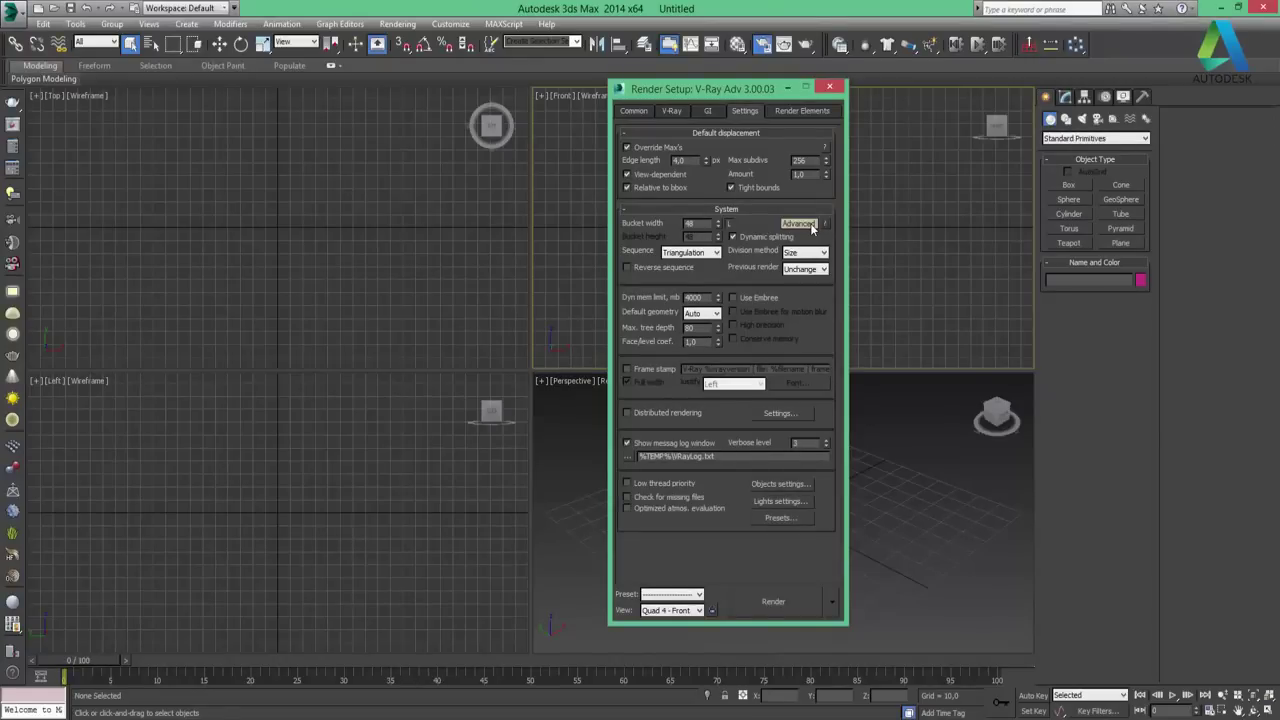
click(811, 226)
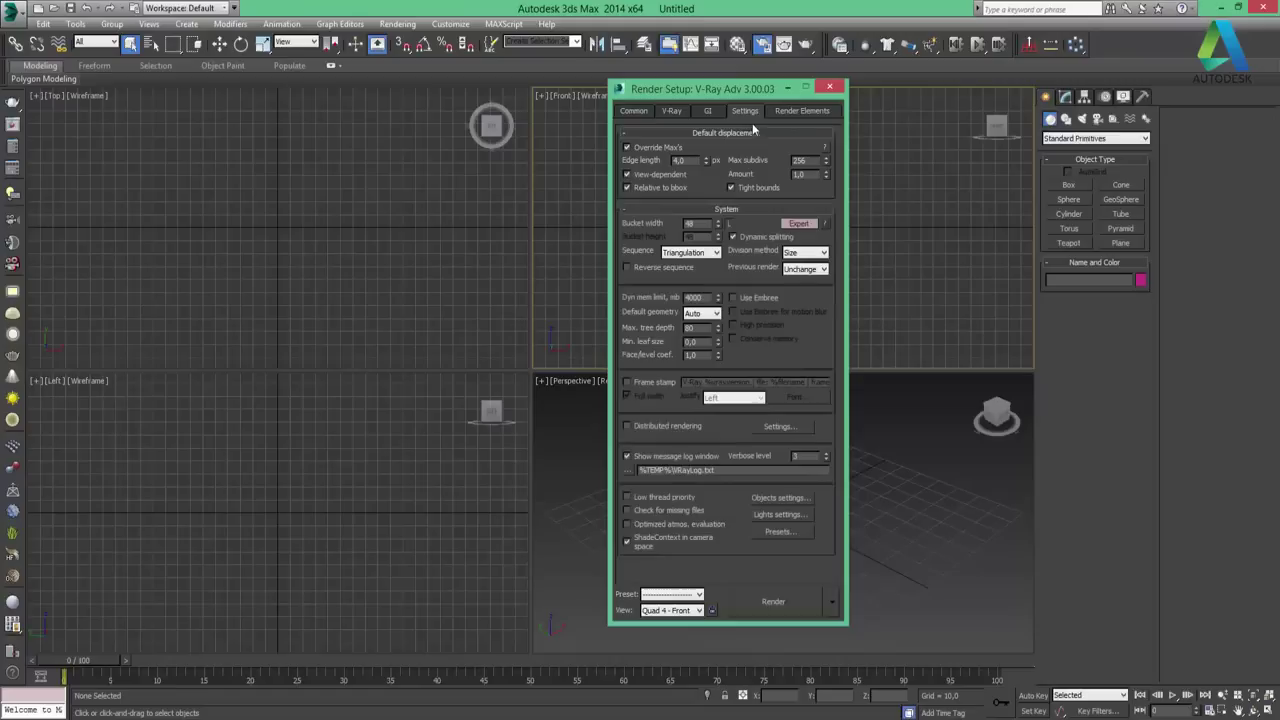
click(786, 113)
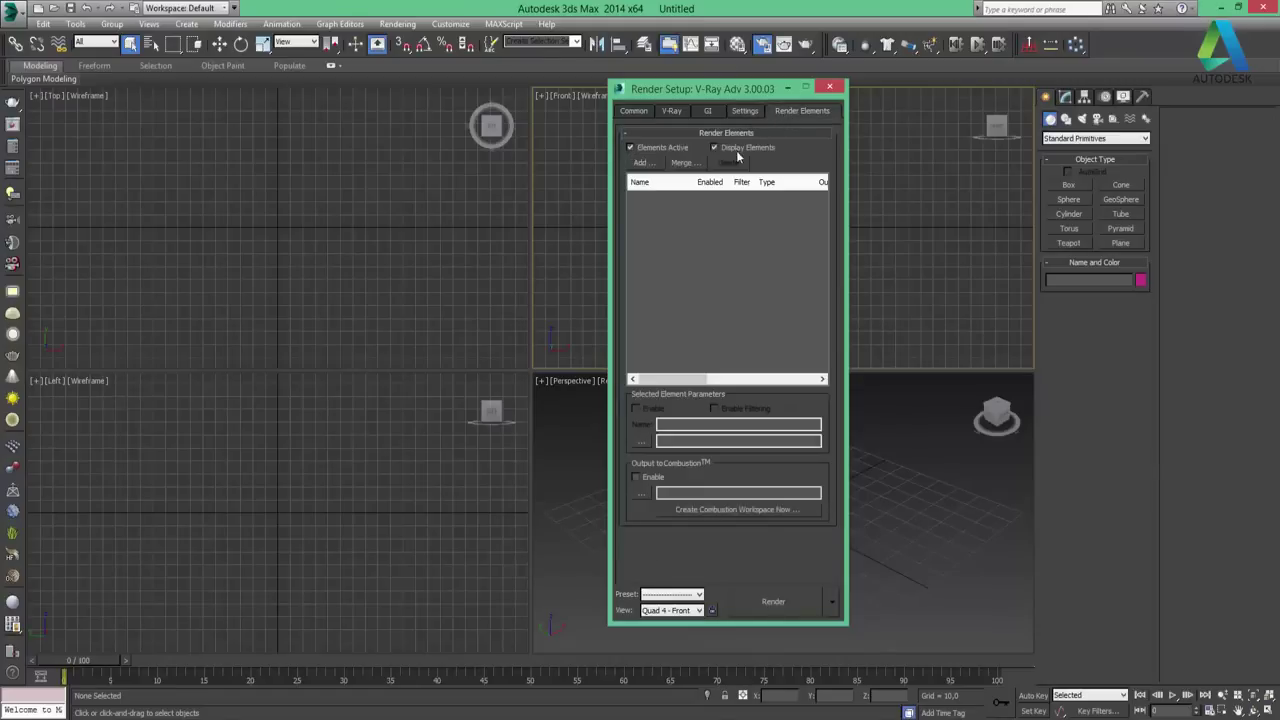
click(645, 164)
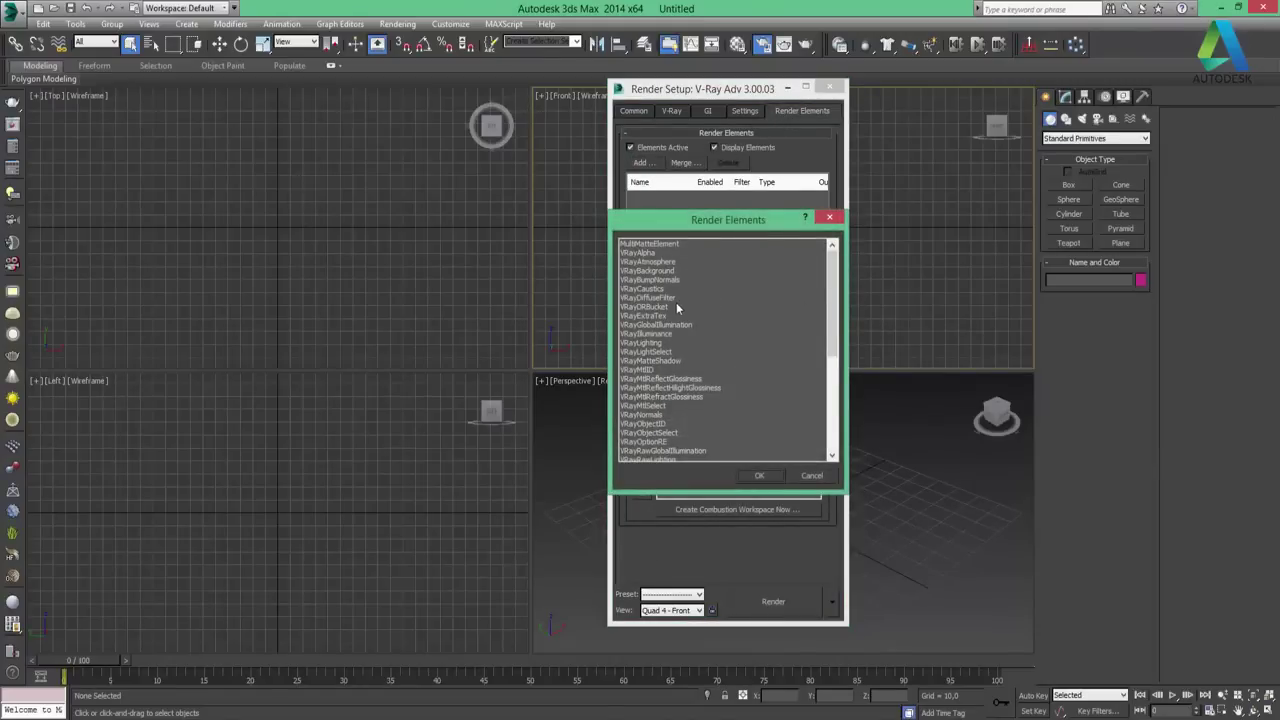
drag(756, 220, 818, 234)
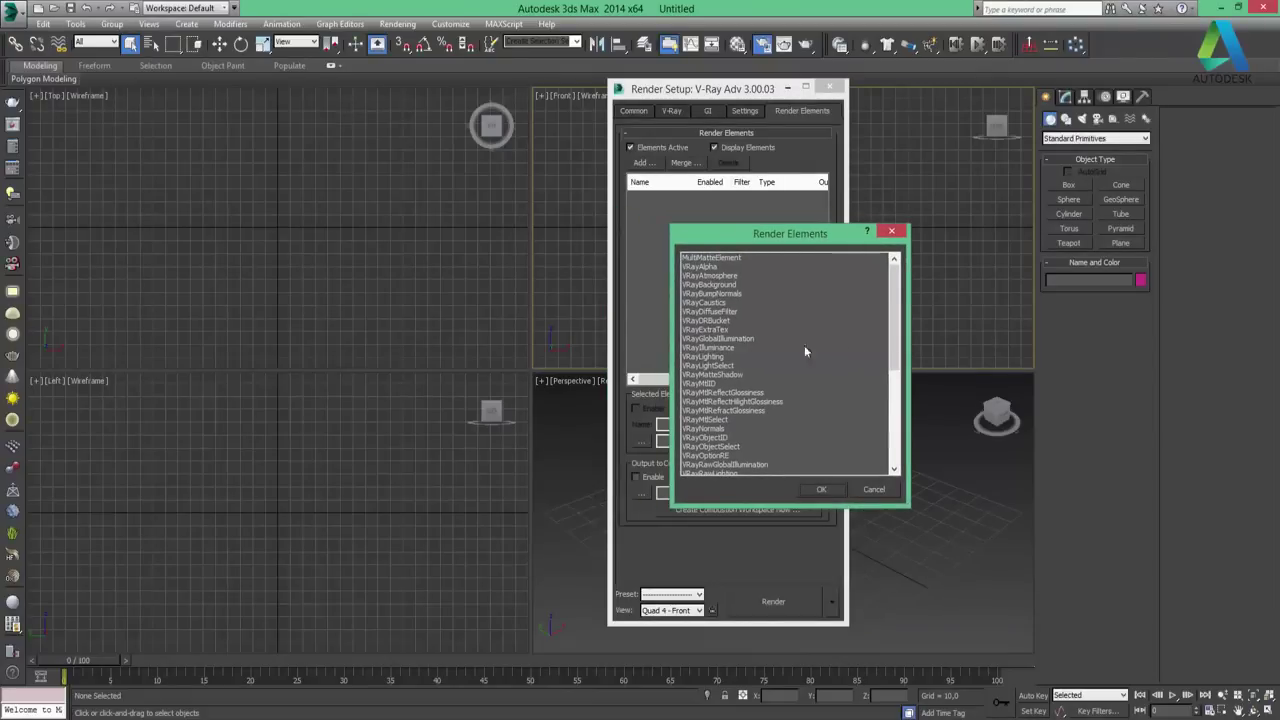
click(771, 385)
scroll(775, 388, down, 2)
scroll(786, 385, down, 3)
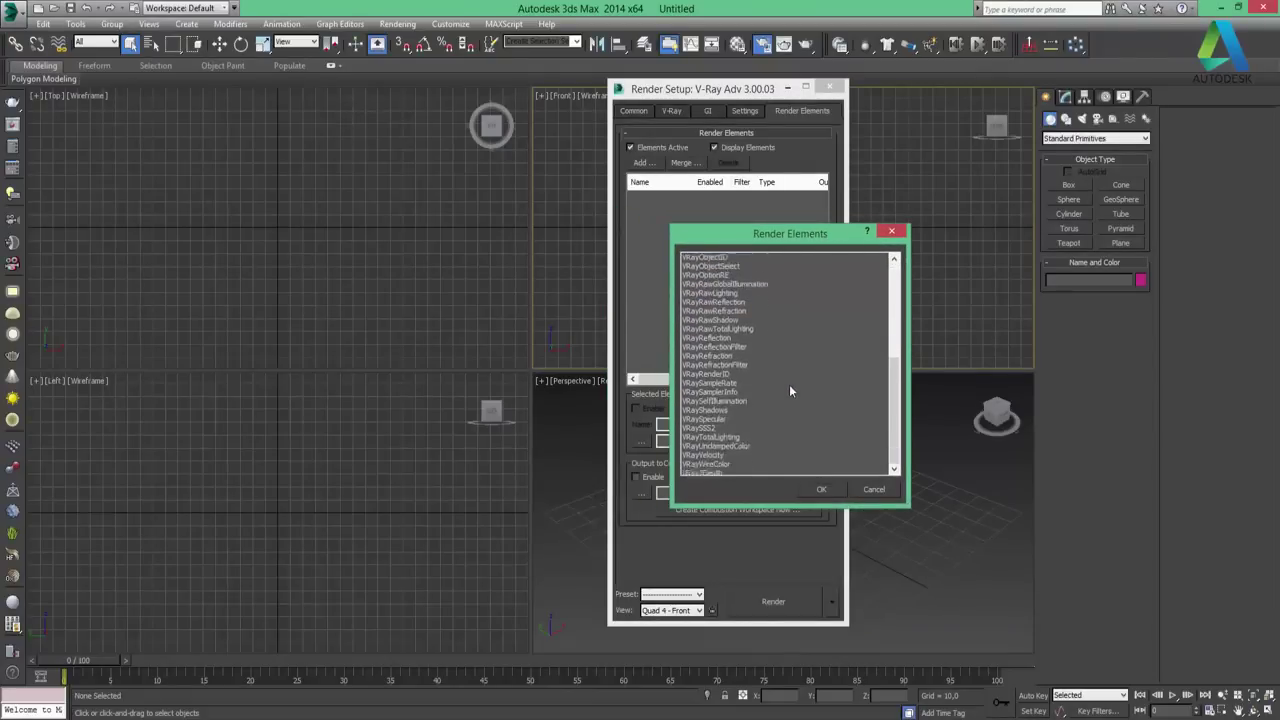
scroll(789, 385, down, 2)
click(873, 490)
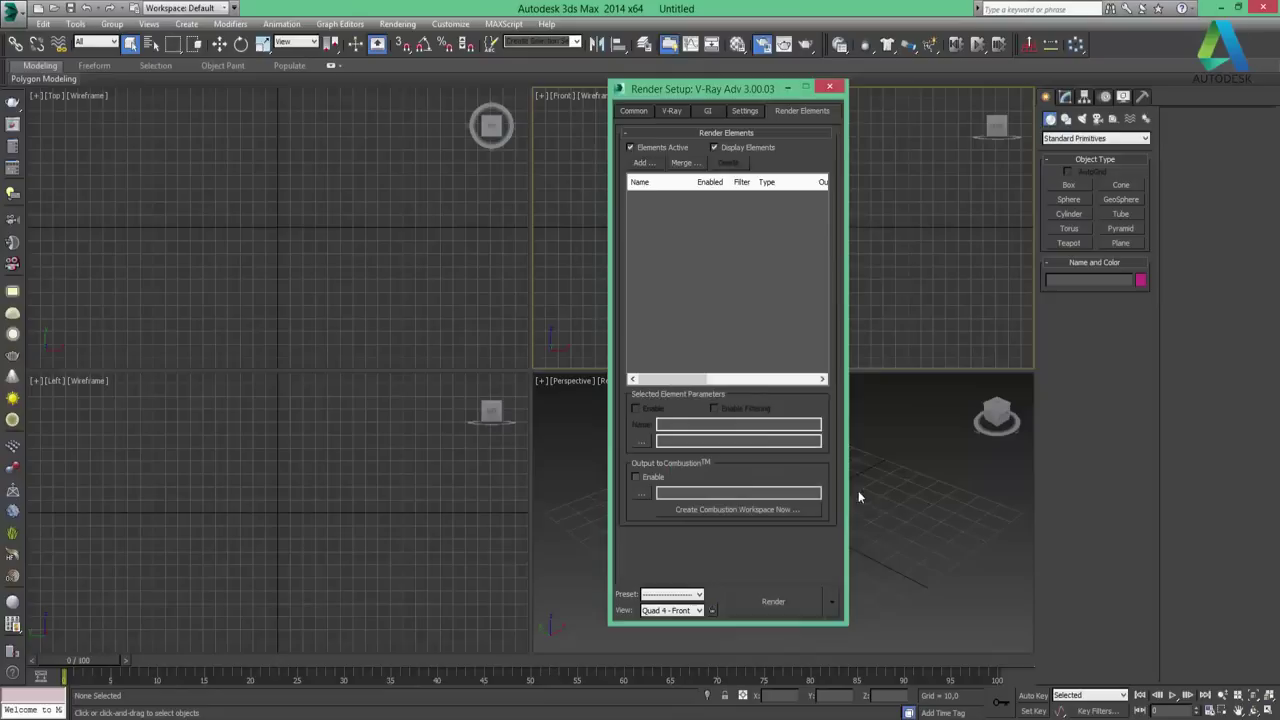
Return Render Setup to the GI page and move the window further right
click(749, 112)
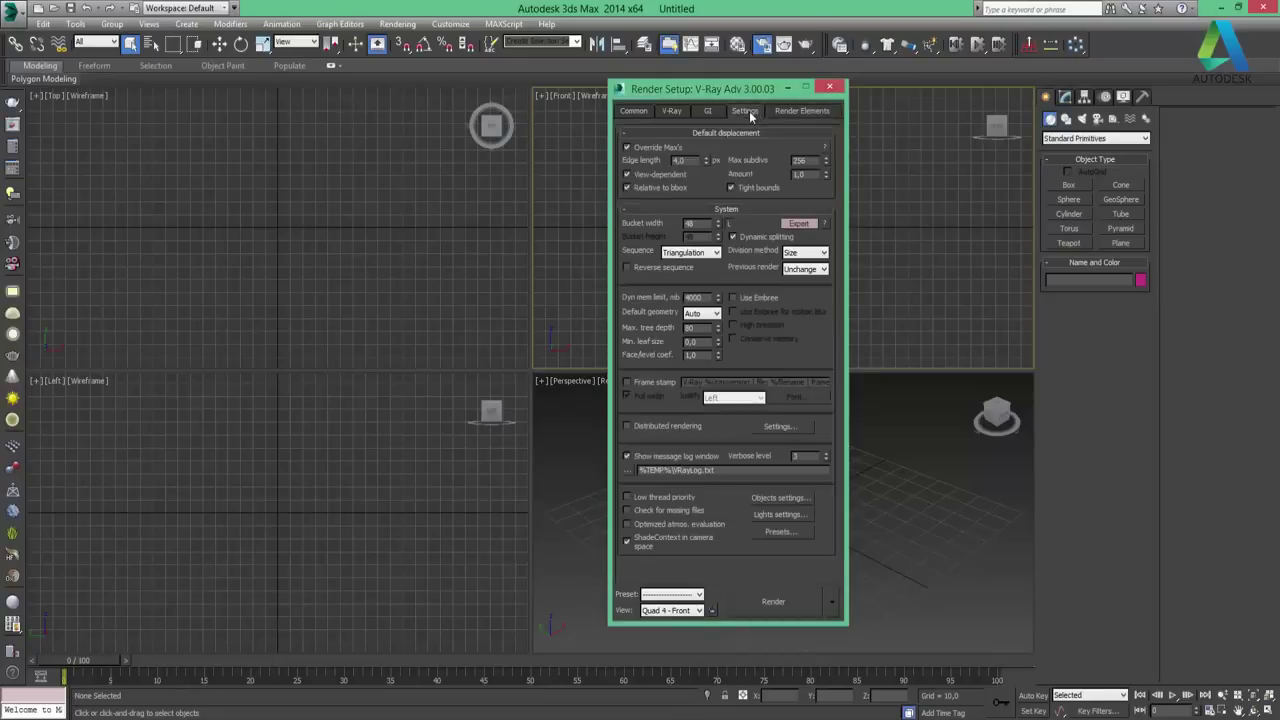
click(702, 112)
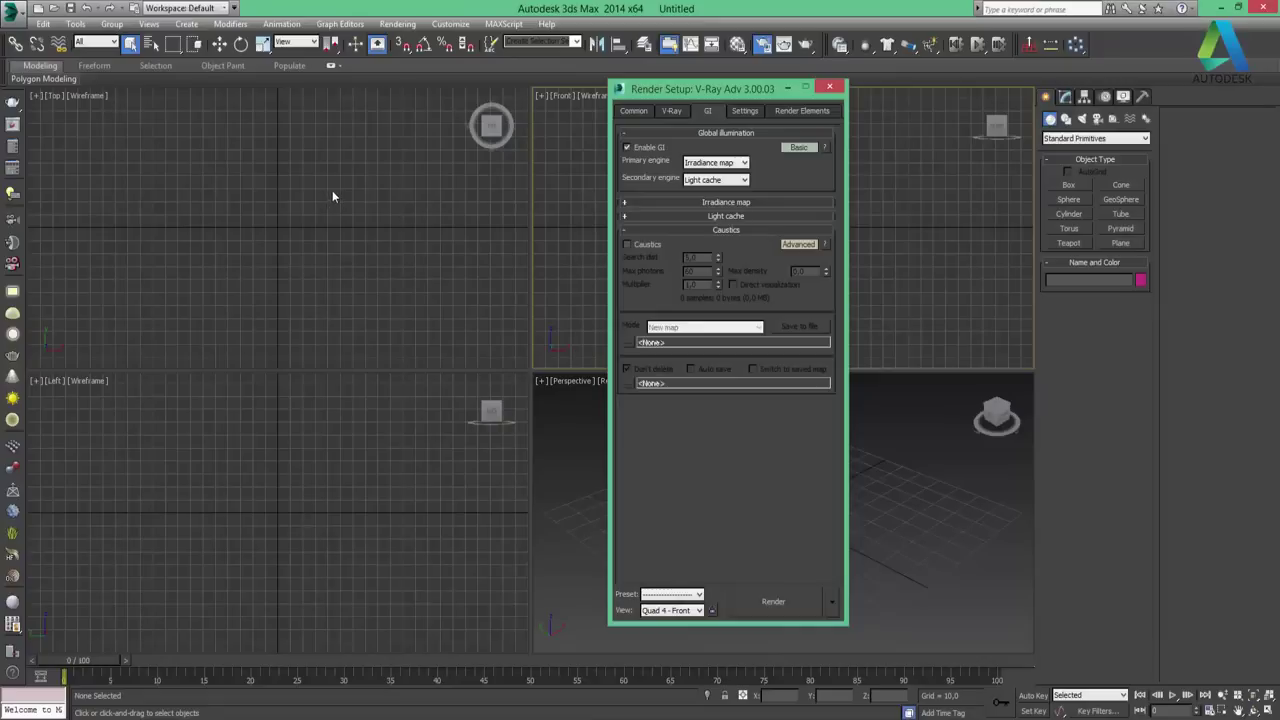
drag(740, 88, 903, 123)
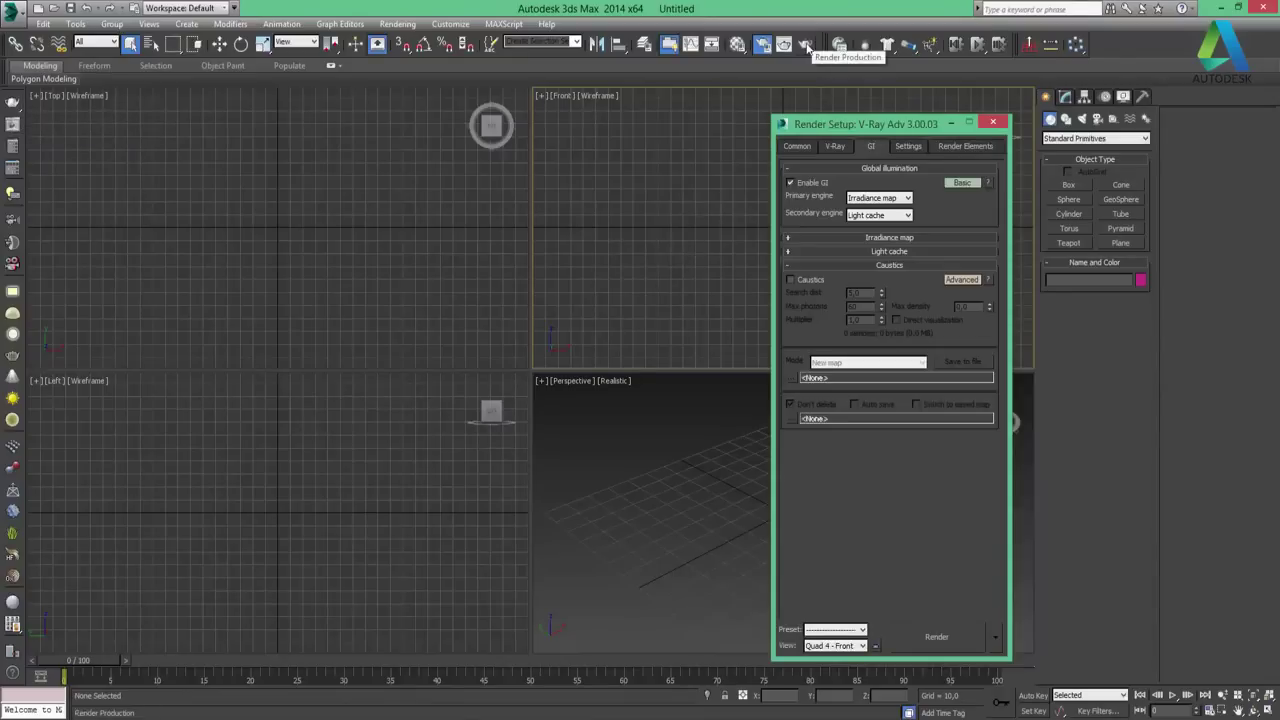
Open the empty 640 x 480 V-Ray frame buffer and place it beside Render Setup
click(13, 128)
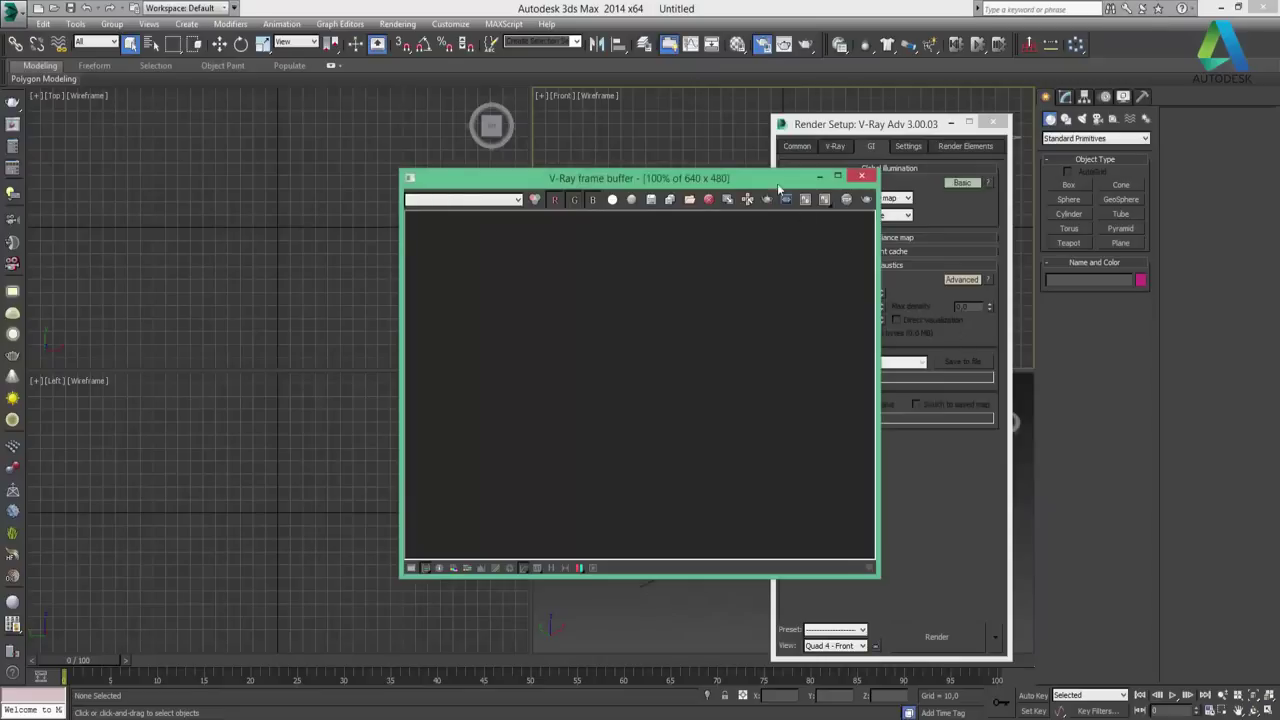
drag(766, 180, 643, 155)
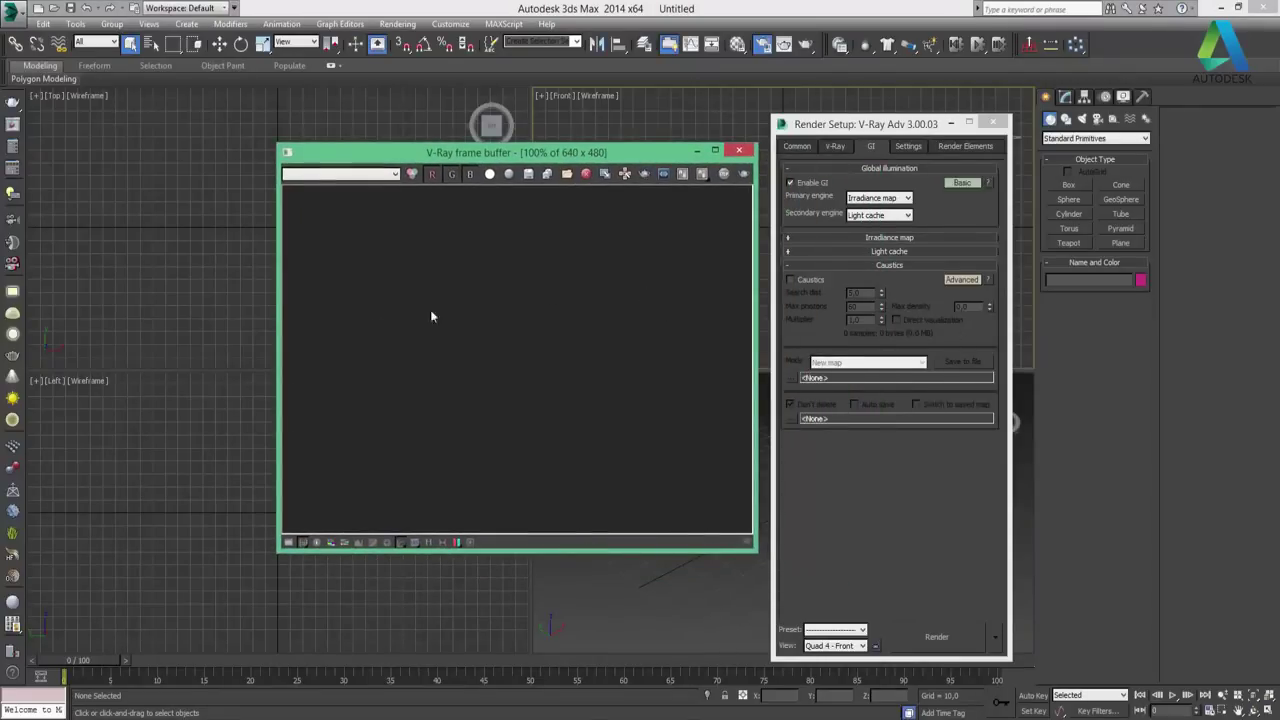
click(12, 150)
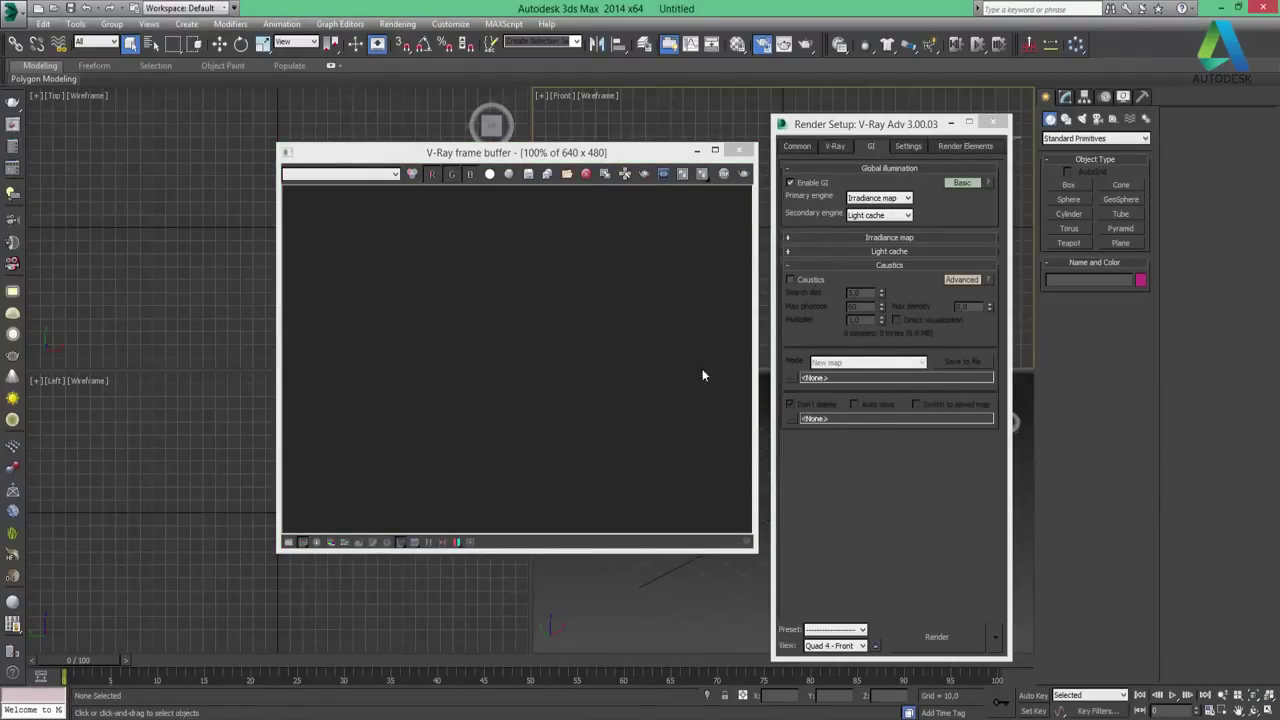
Open V-Ray Quick Settings and try the ArchViz interior and ArchViz exterior presets
click(10, 170)
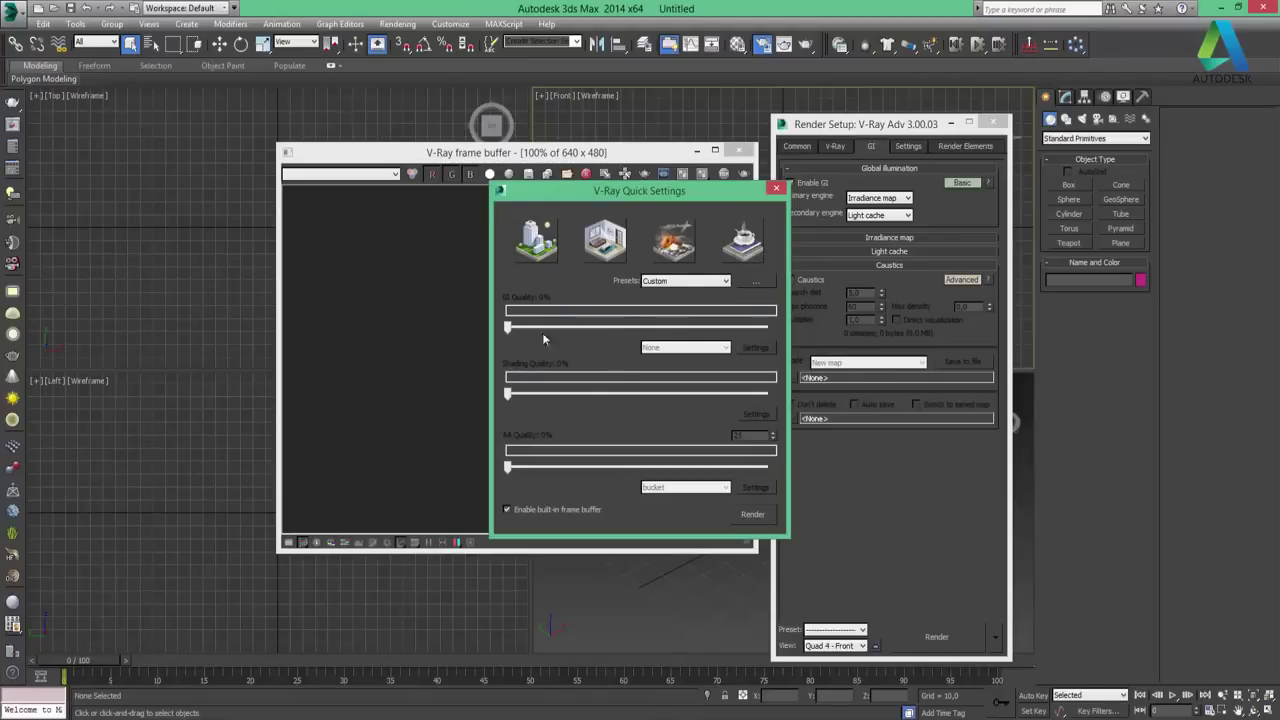
click(676, 283)
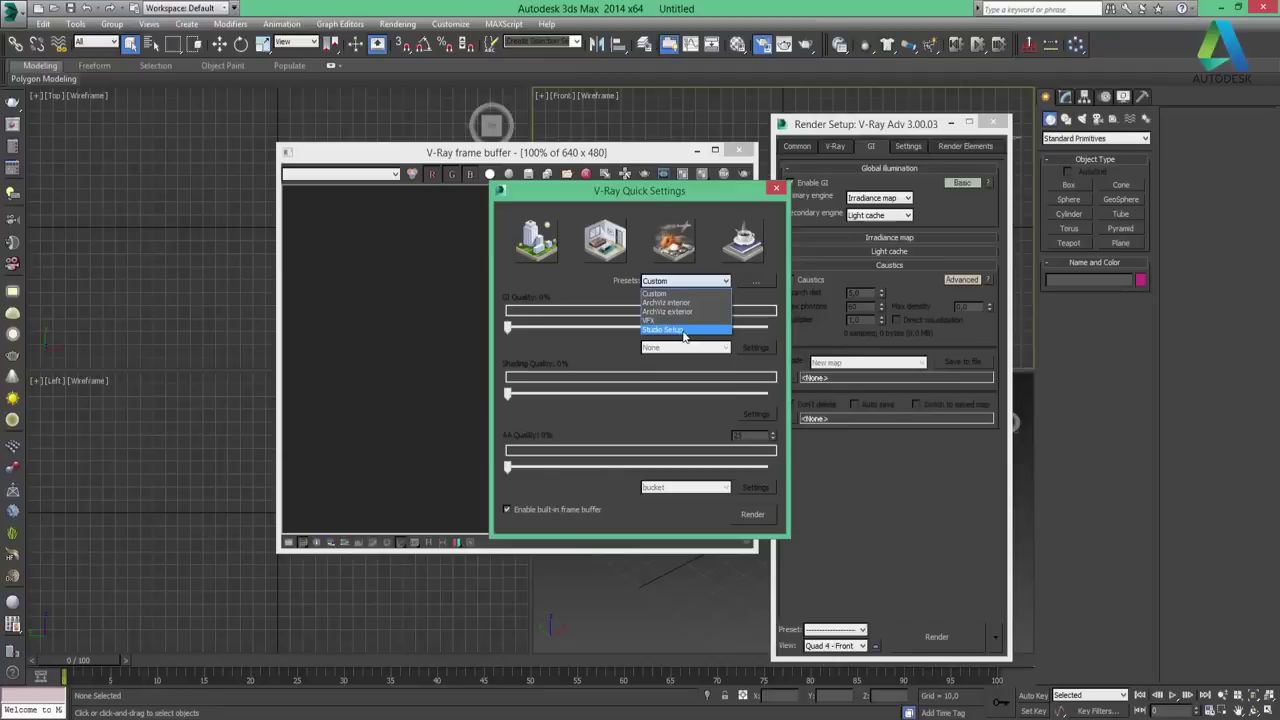
click(674, 296)
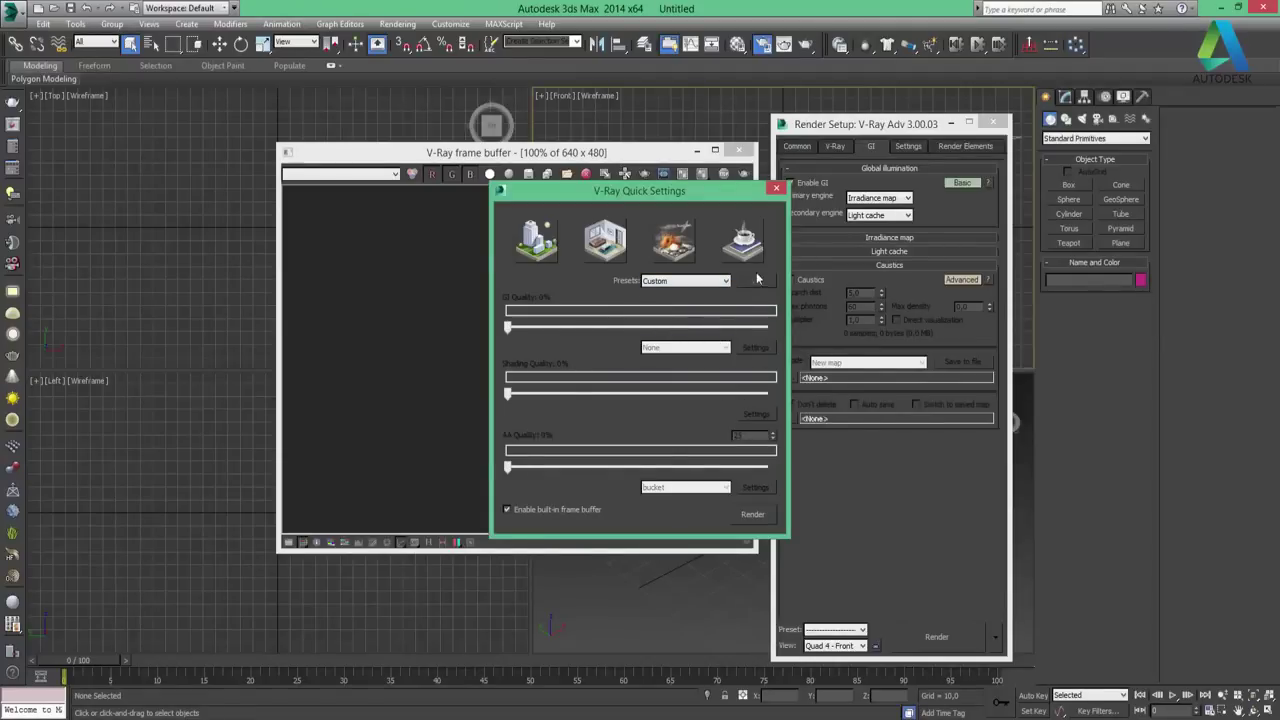
click(665, 281)
click(668, 303)
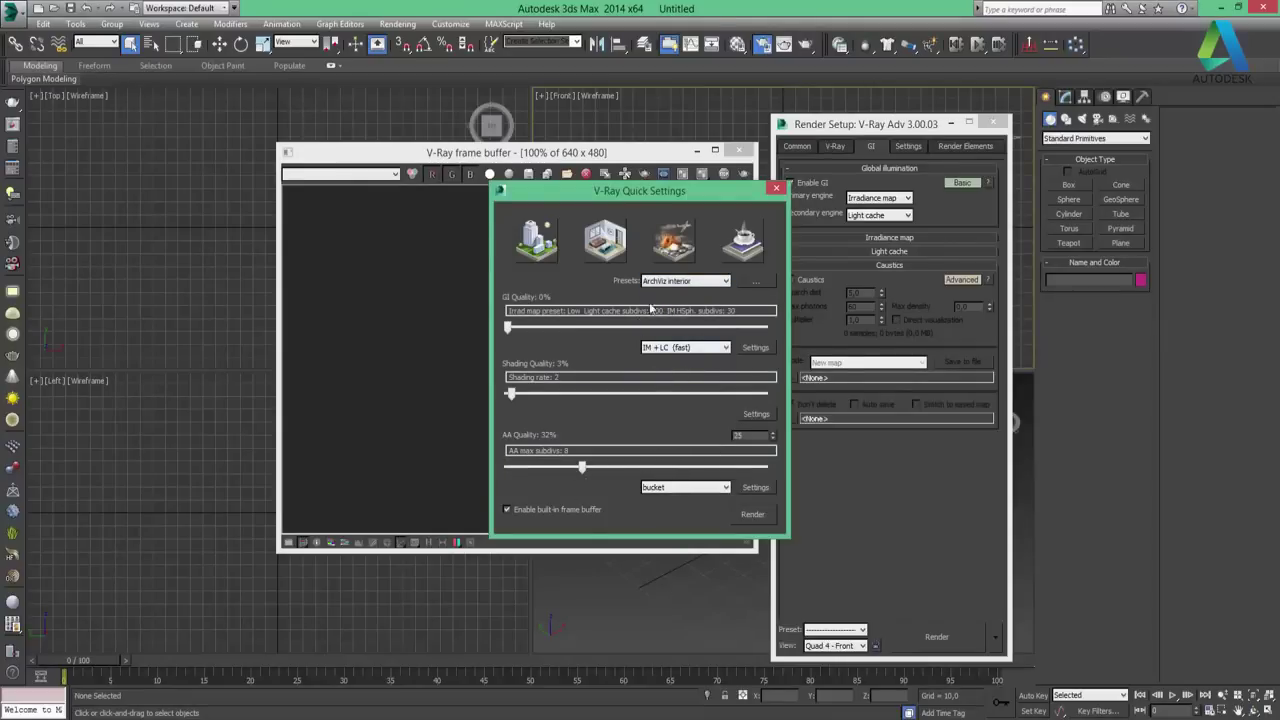
click(699, 286)
click(694, 312)
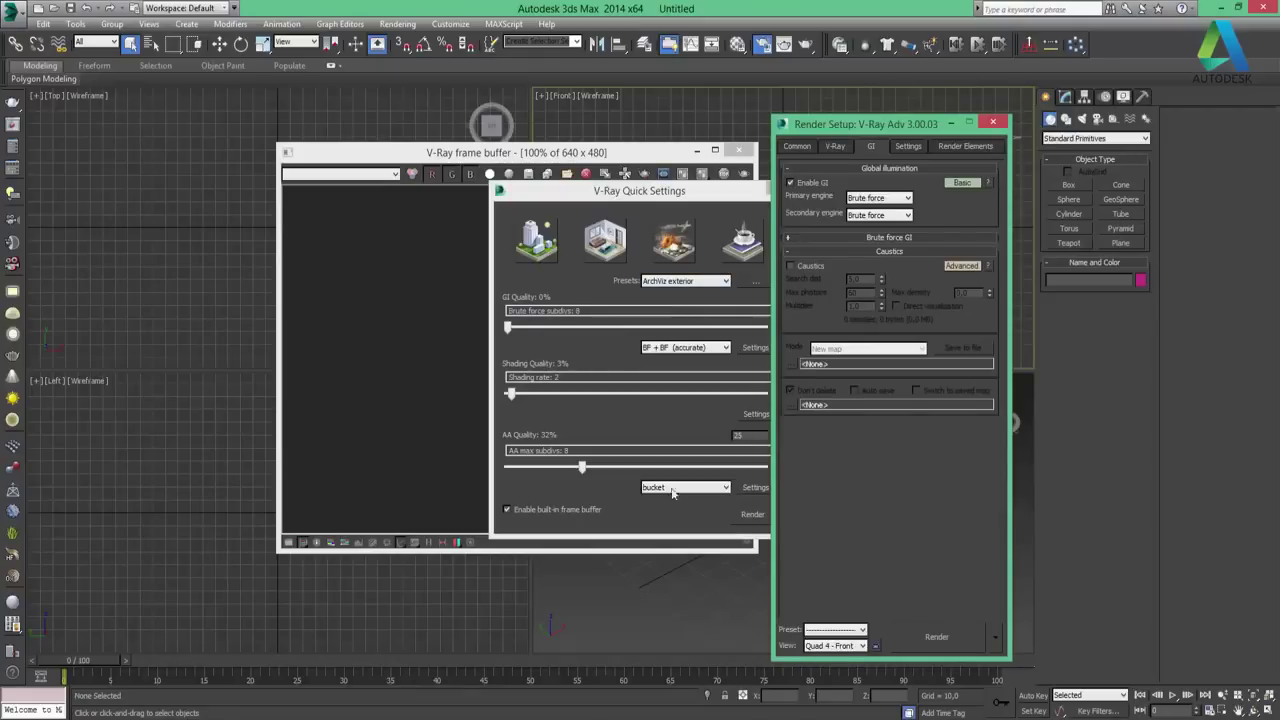
Try the VFX preset, then apply Studio Setup and move the window left
click(670, 283)
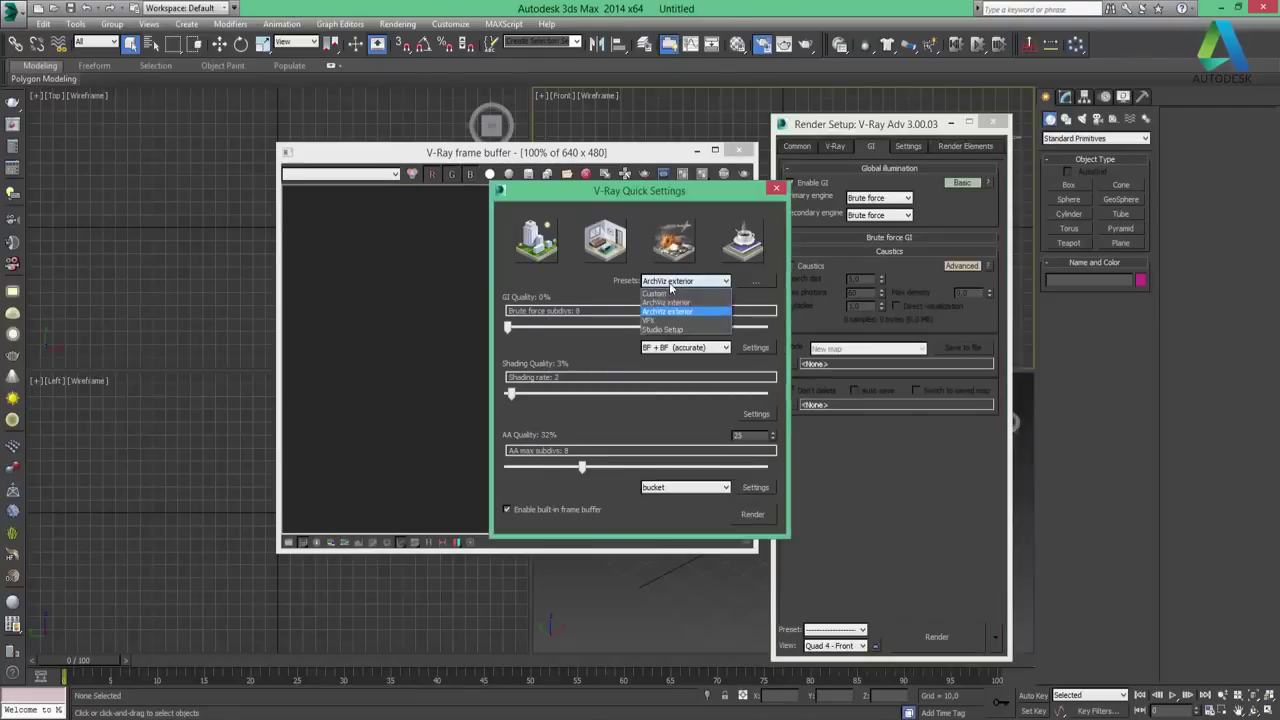
click(650, 320)
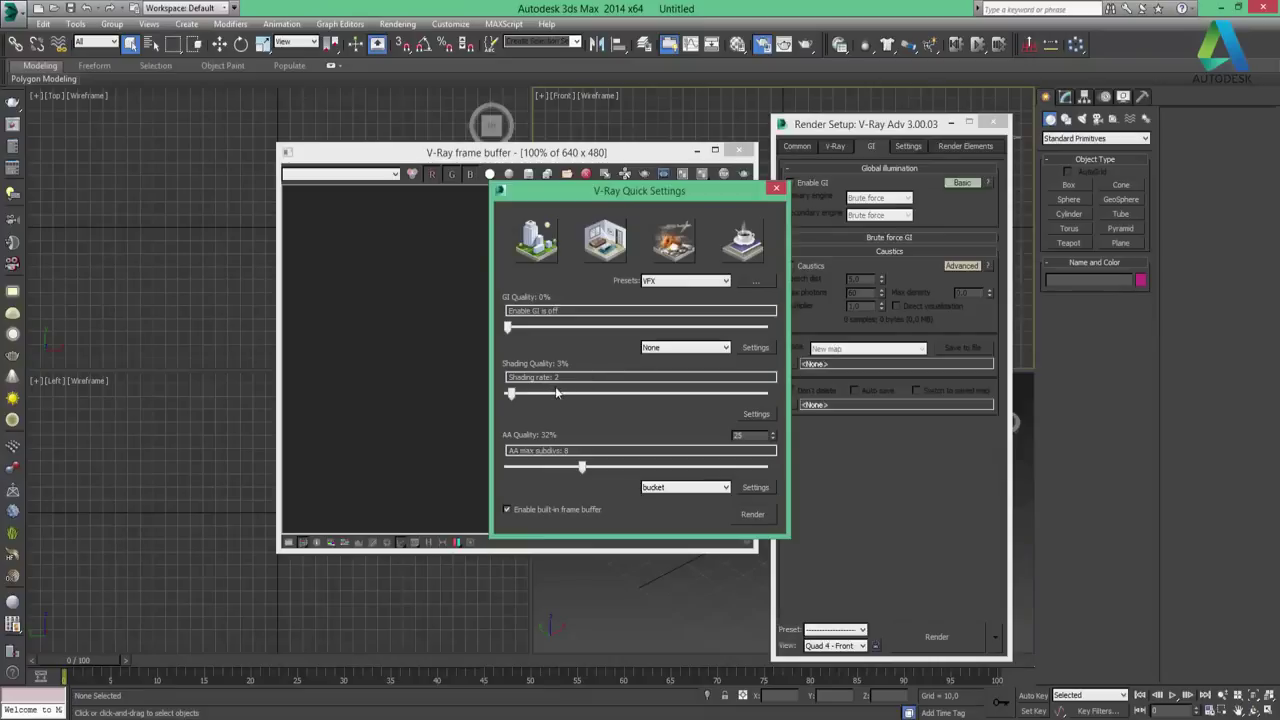
click(661, 284)
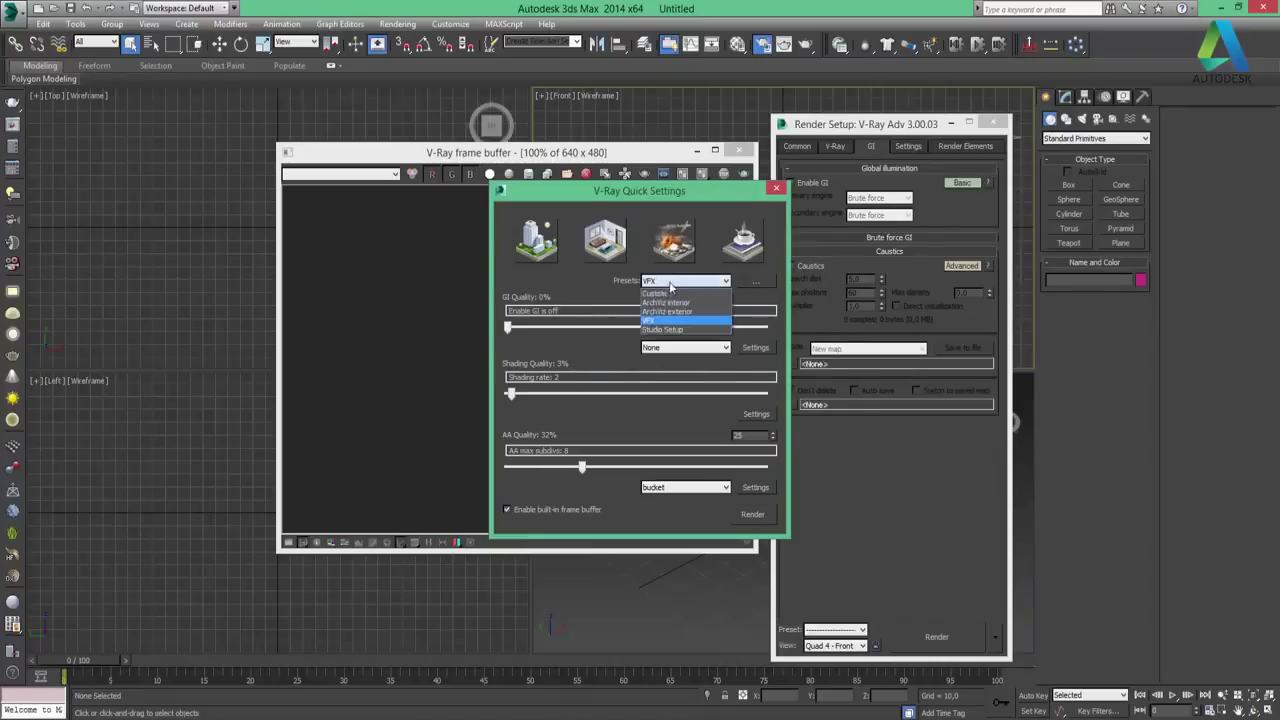
click(676, 333)
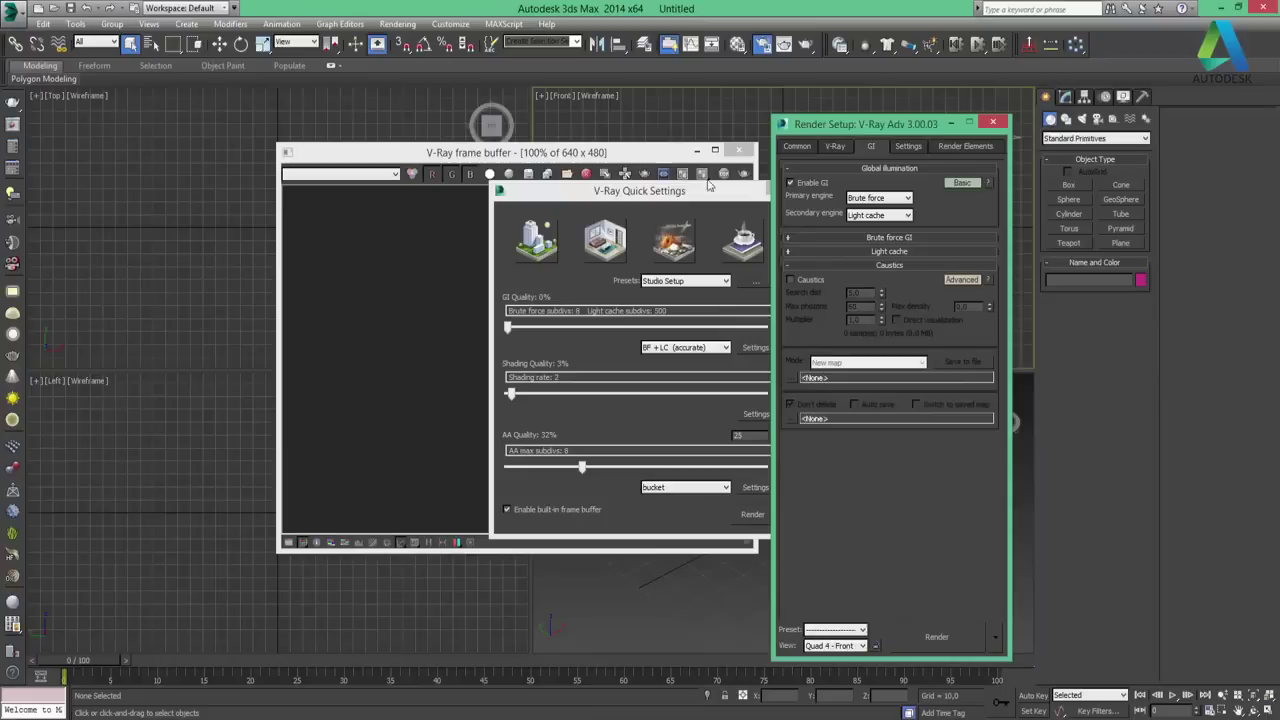
drag(645, 198, 528, 215)
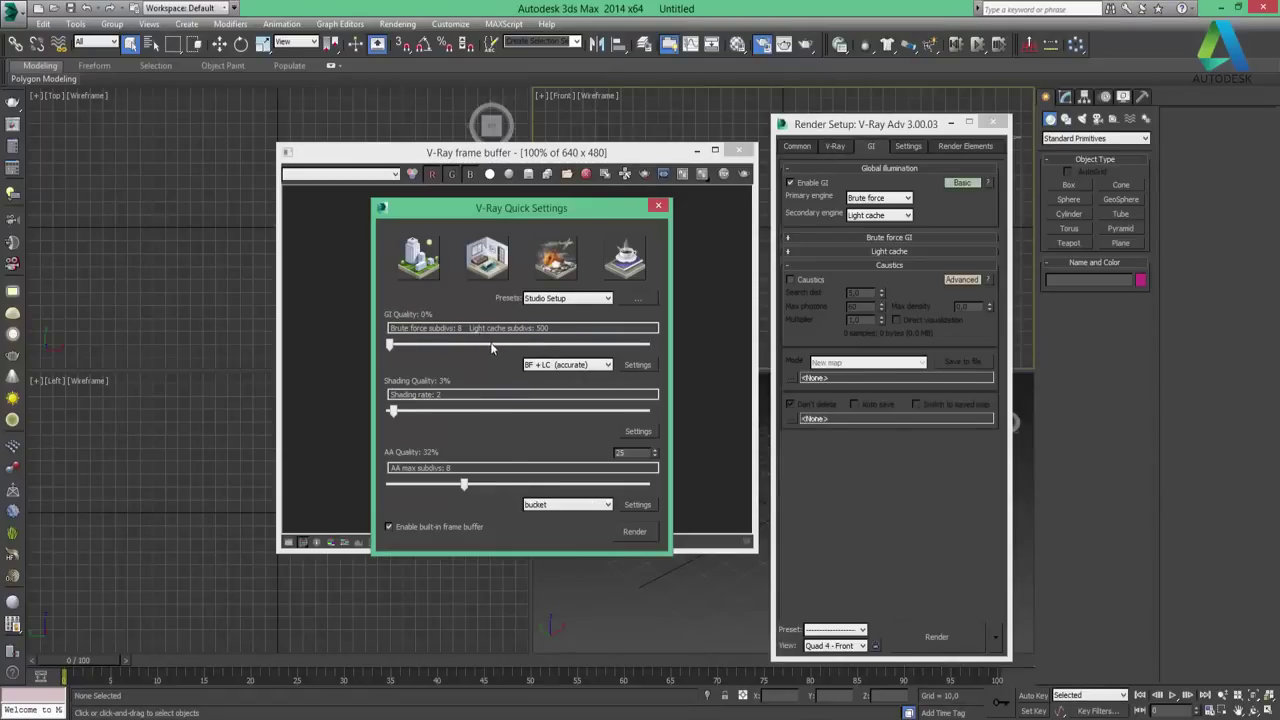
Keep Studio Setup, review the V-Ray presets manager roll-ups, then close Quick Settings
click(570, 298)
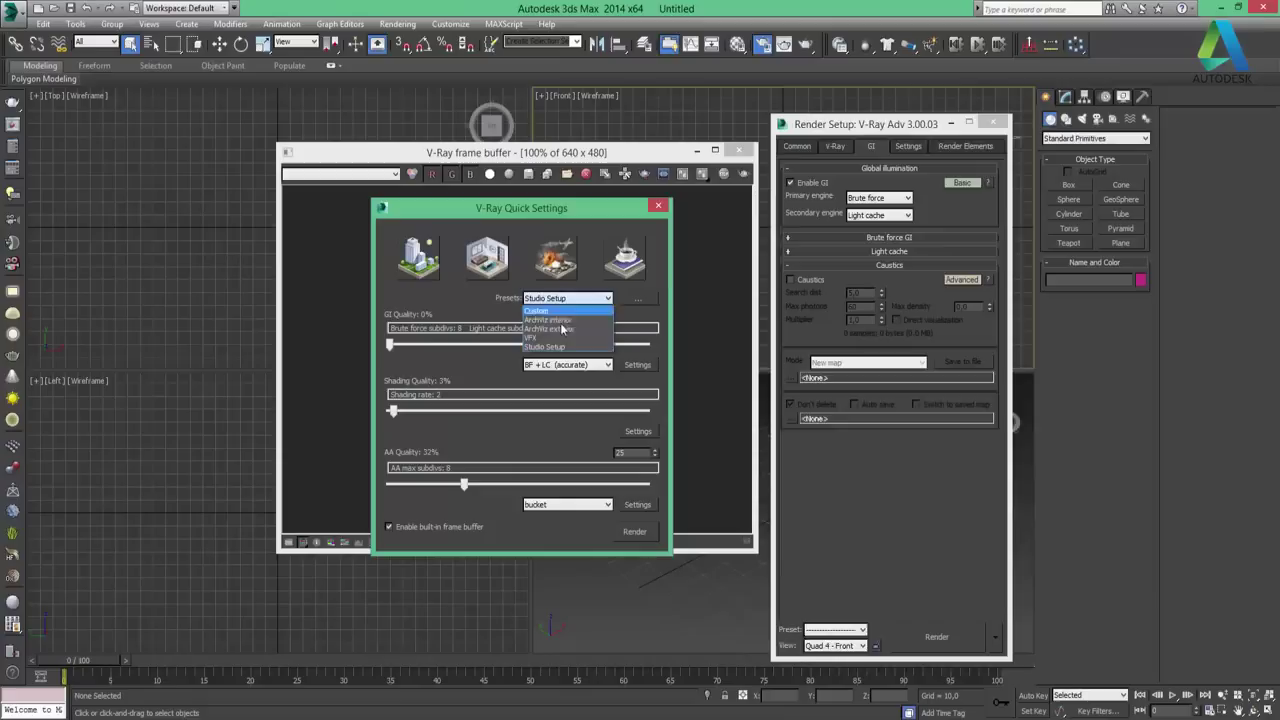
click(540, 310)
click(638, 298)
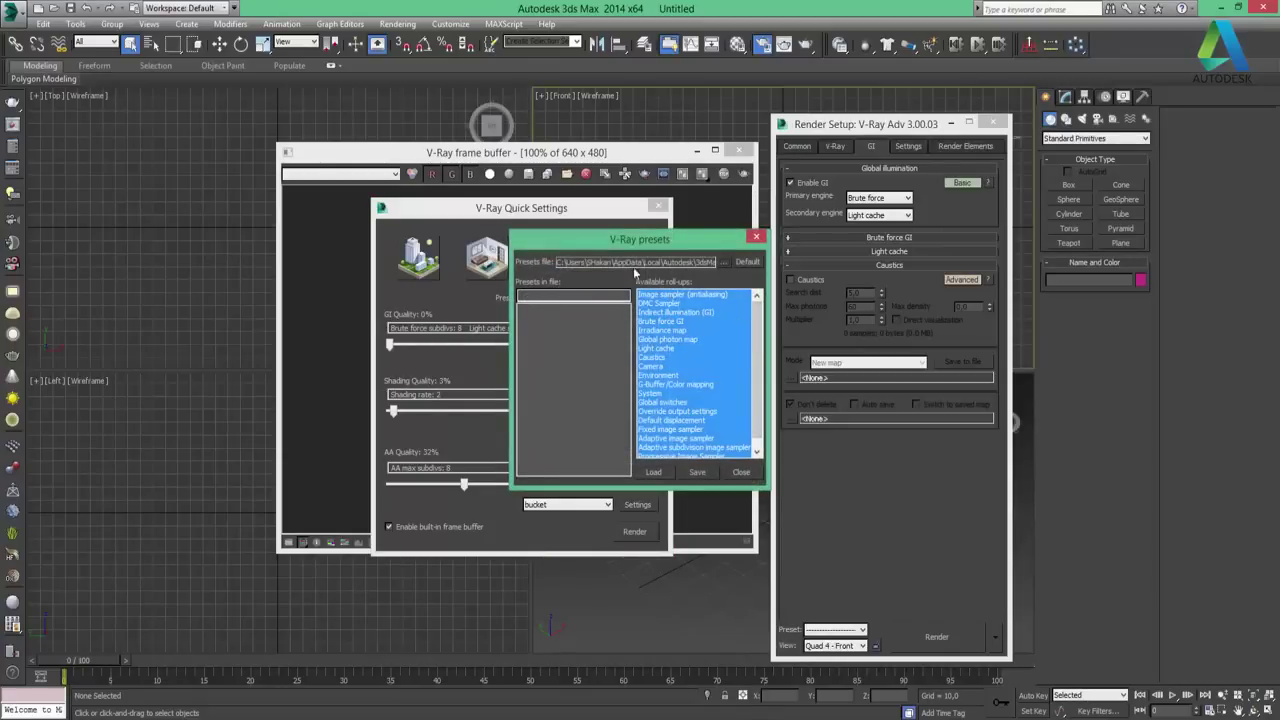
drag(631, 244, 545, 278)
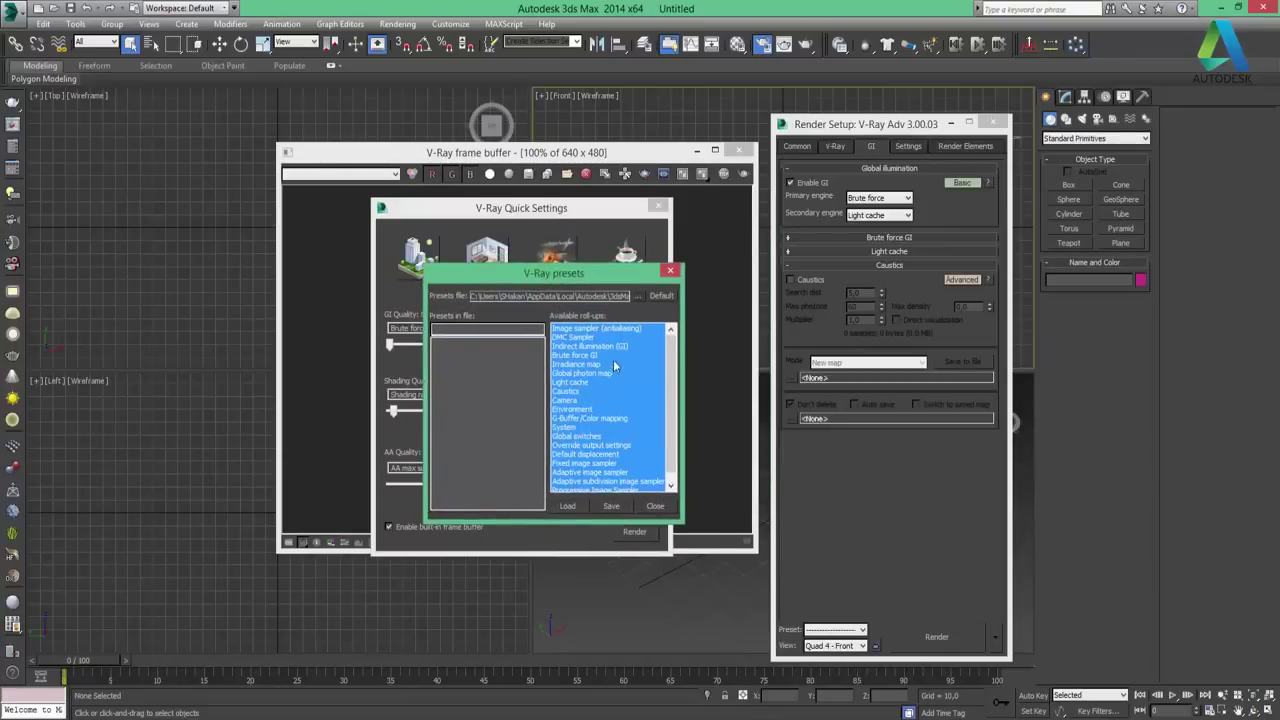
scroll(672, 440, down, 1)
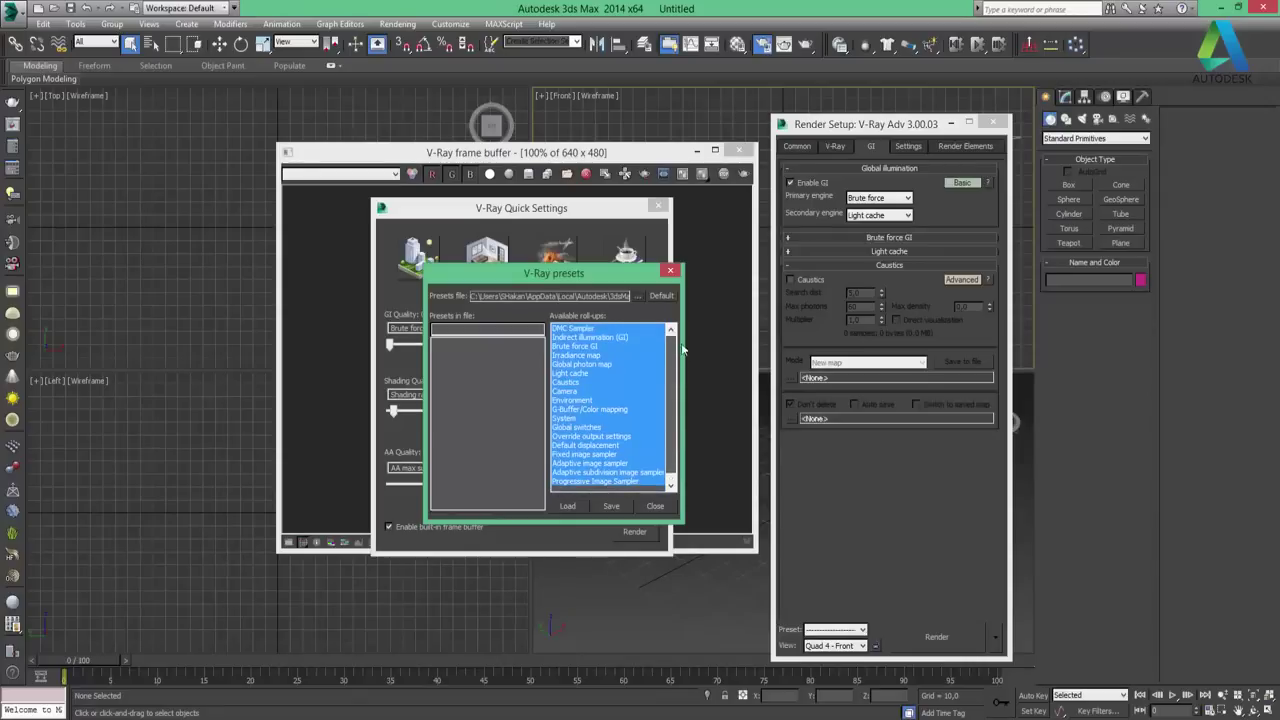
click(655, 505)
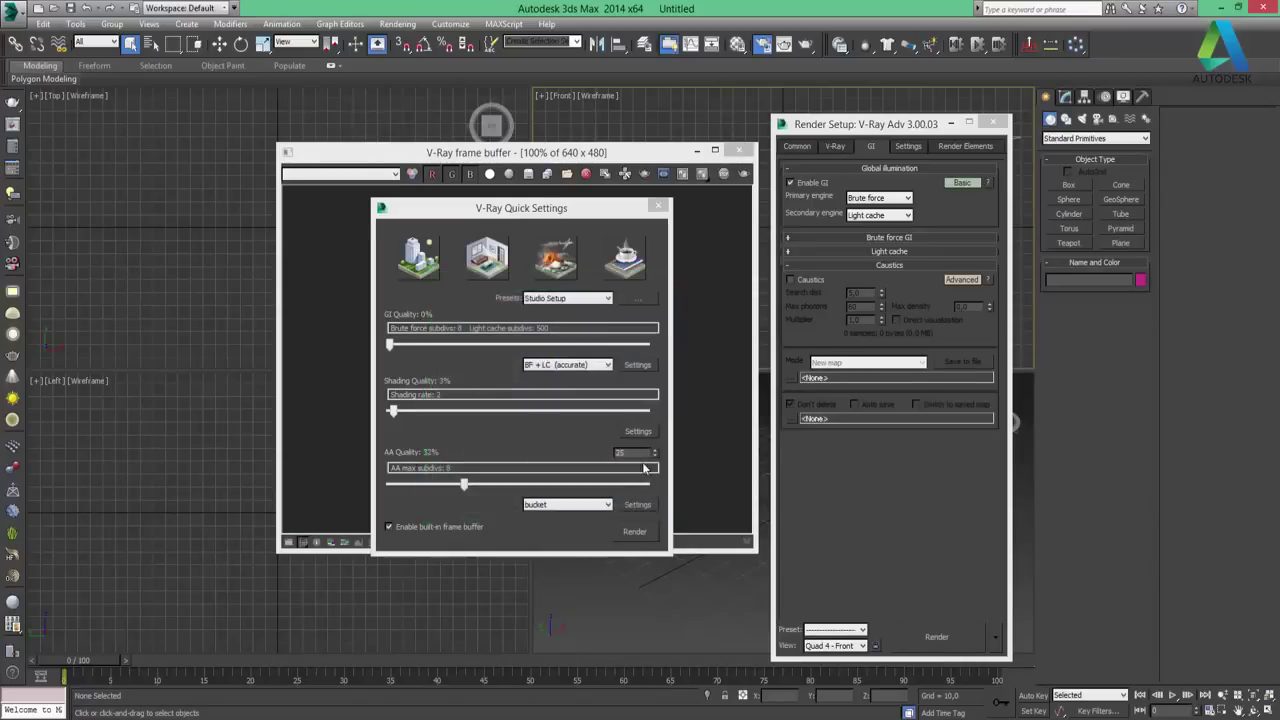
drag(516, 214, 744, 260)
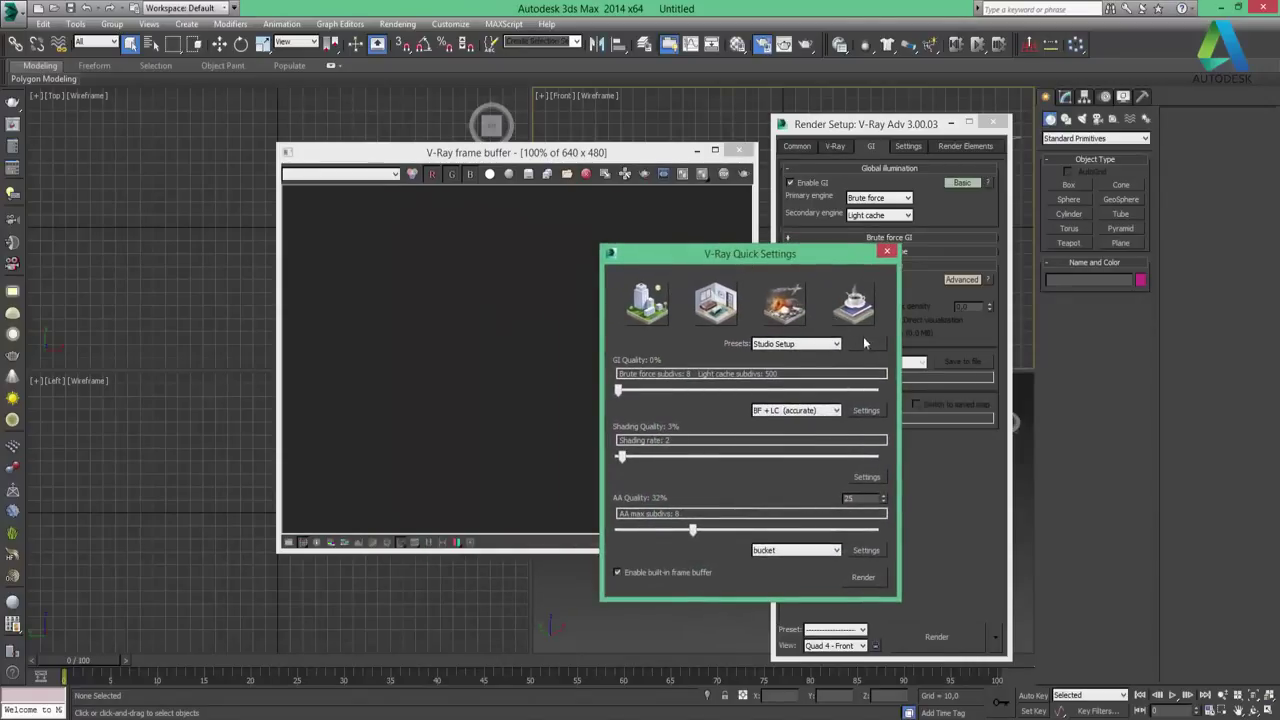
click(887, 251)
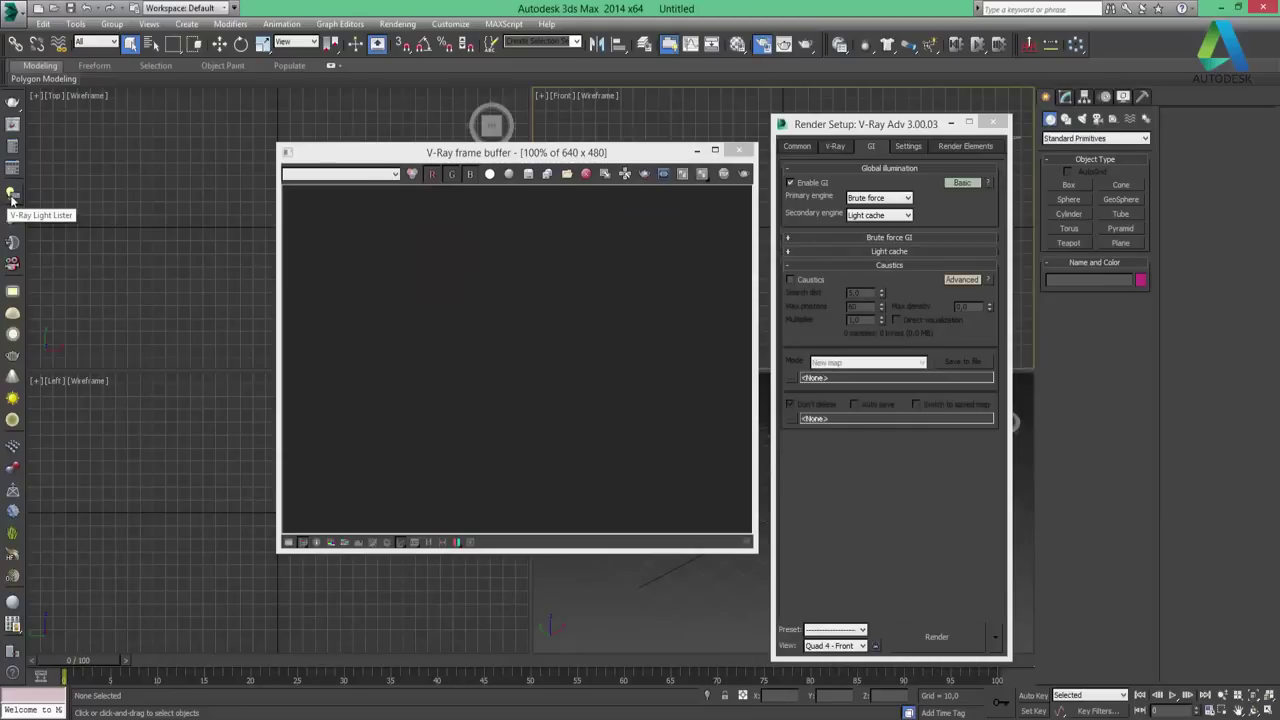
Open the standard and V-Ray Light Listers, arranging them with the V-Ray one in front
click(77, 25)
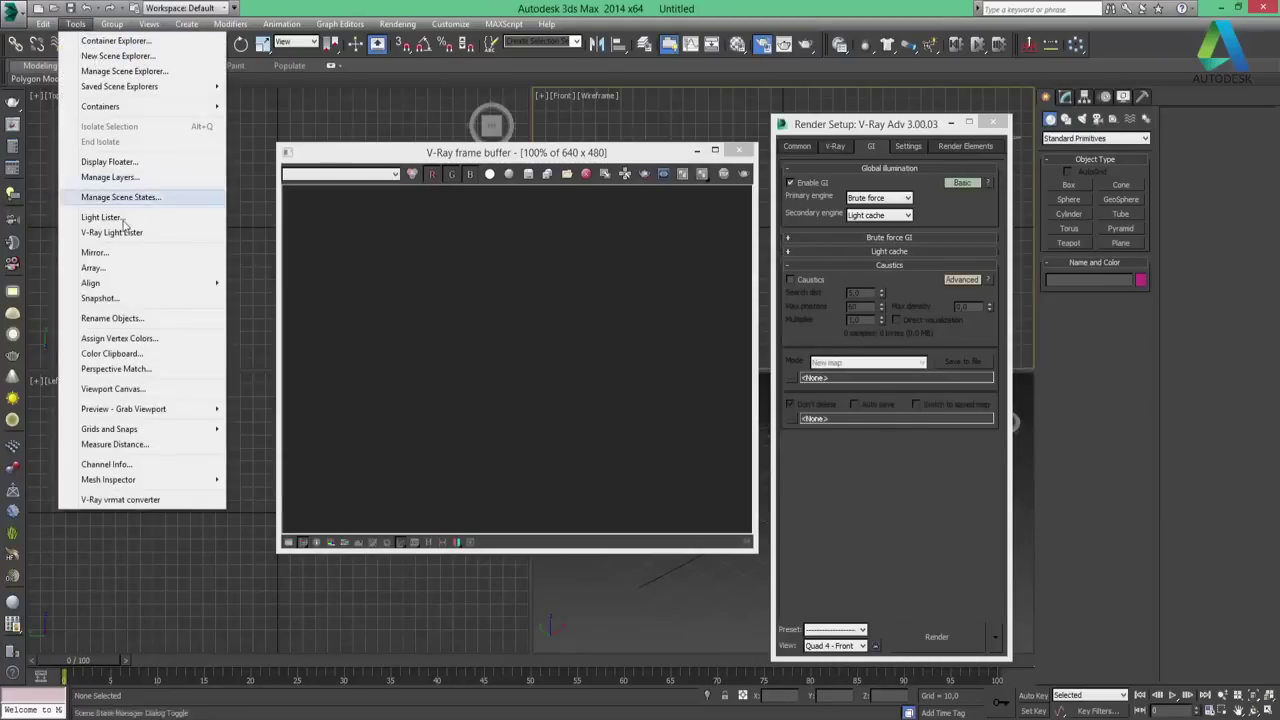
click(103, 217)
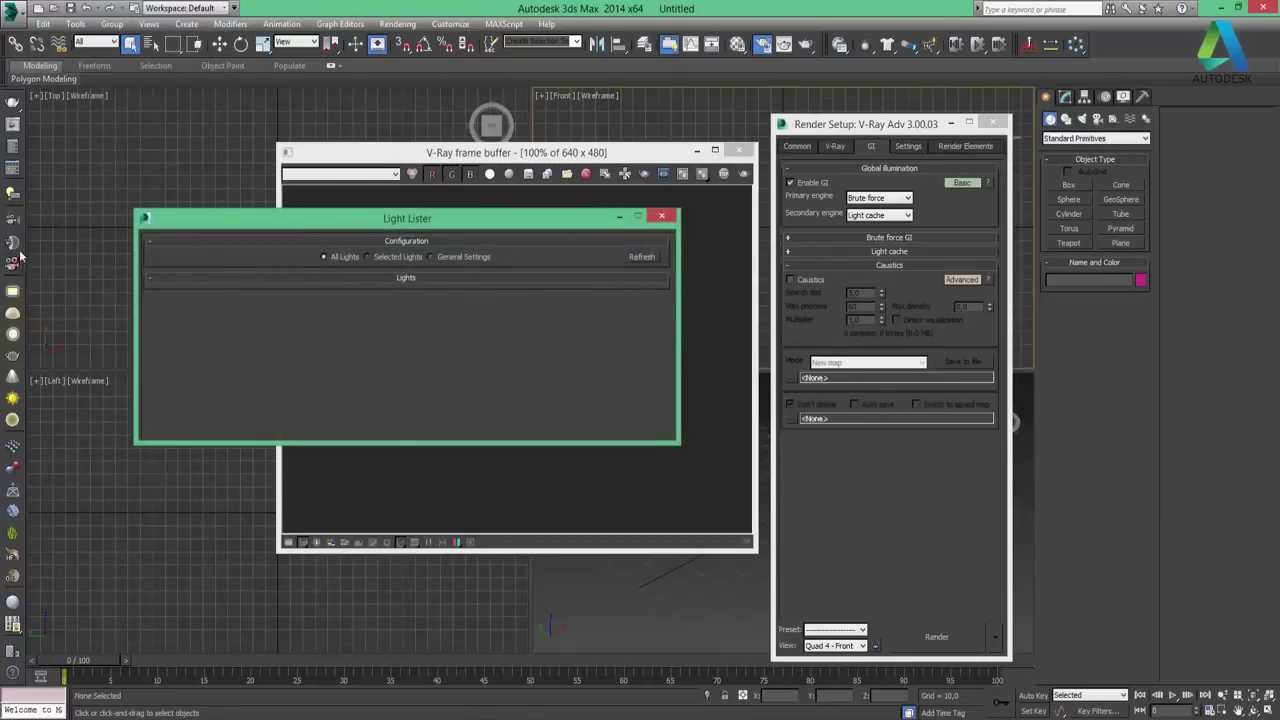
click(12, 218)
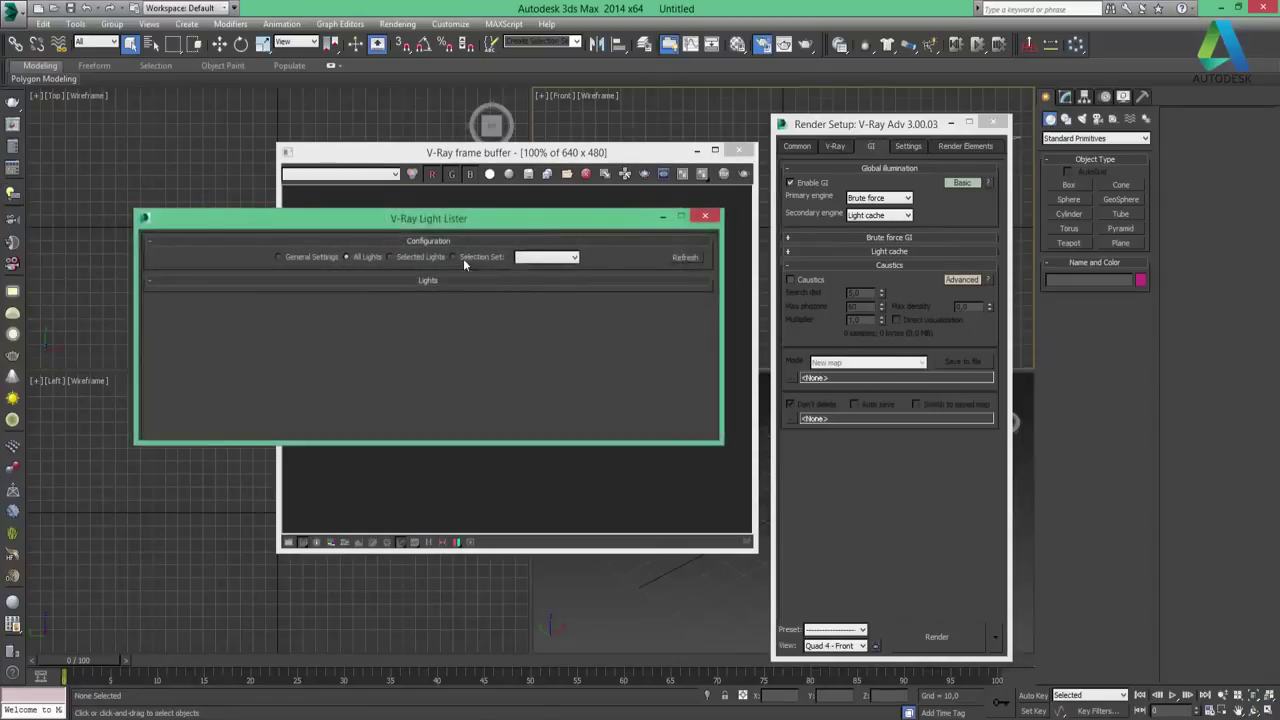
mouse_move(450, 223)
mouse_down()
mouse_move(732, 391)
mouse_move(450, 457)
mouse_up()
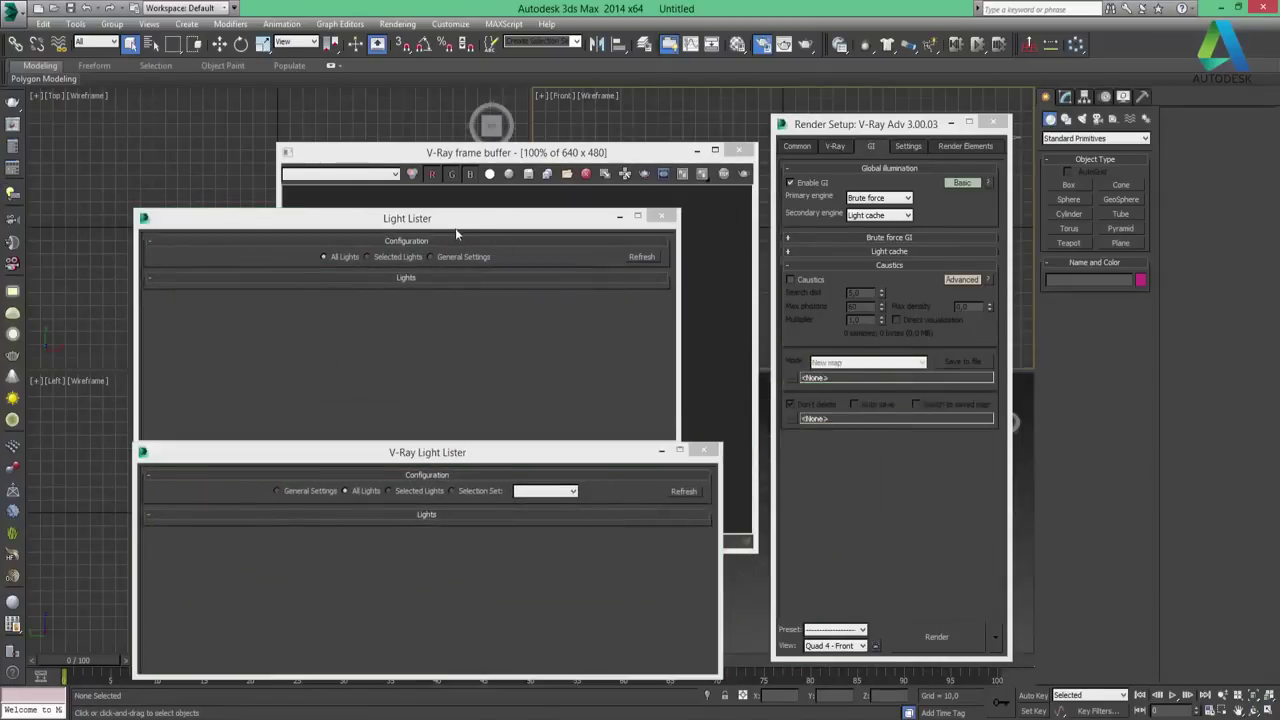
drag(455, 228, 433, 122)
mouse_move(446, 452)
mouse_down()
mouse_move(419, 384)
mouse_move(431, 391)
mouse_up()
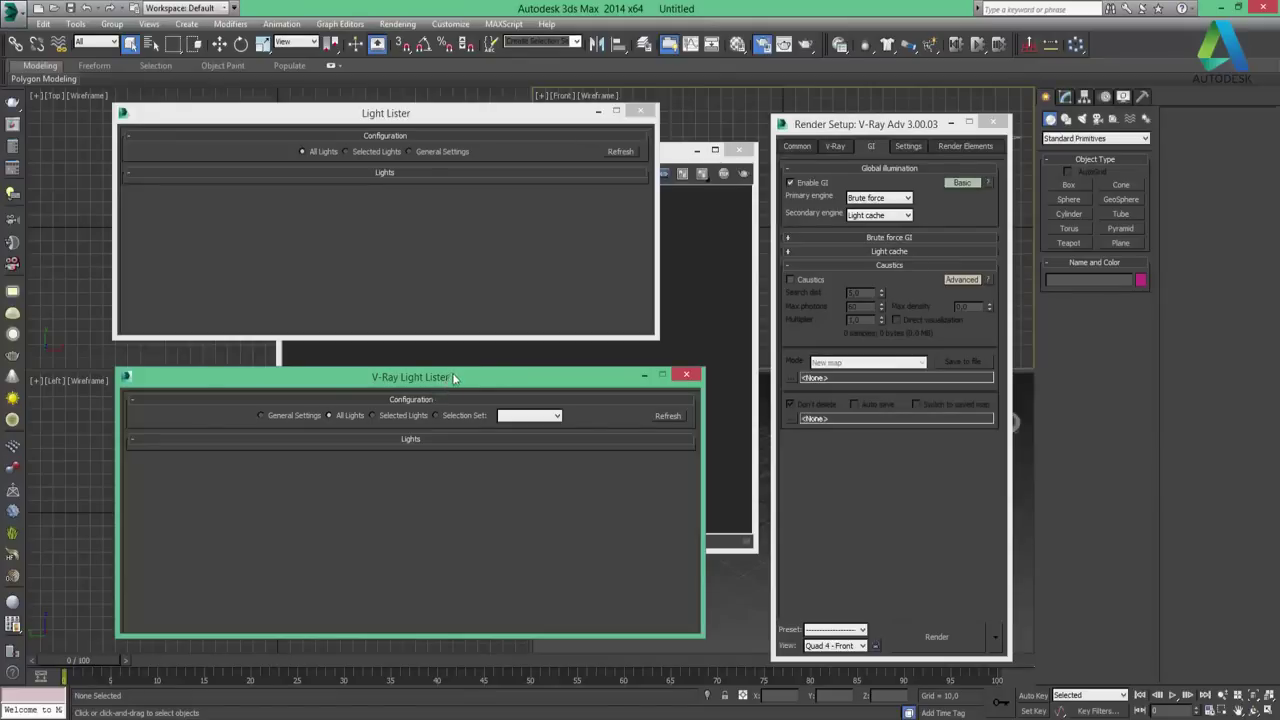
Check for saved light selection sets, then close both light listers
drag(449, 380, 451, 380)
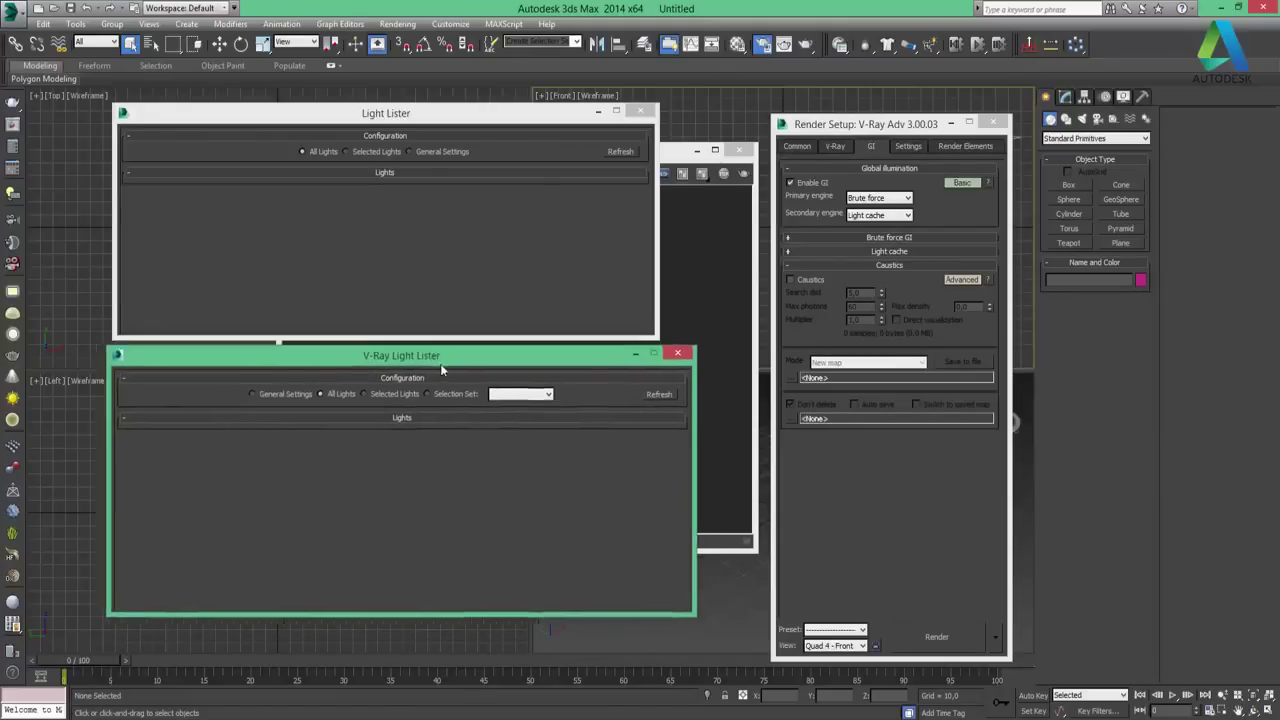
click(530, 415)
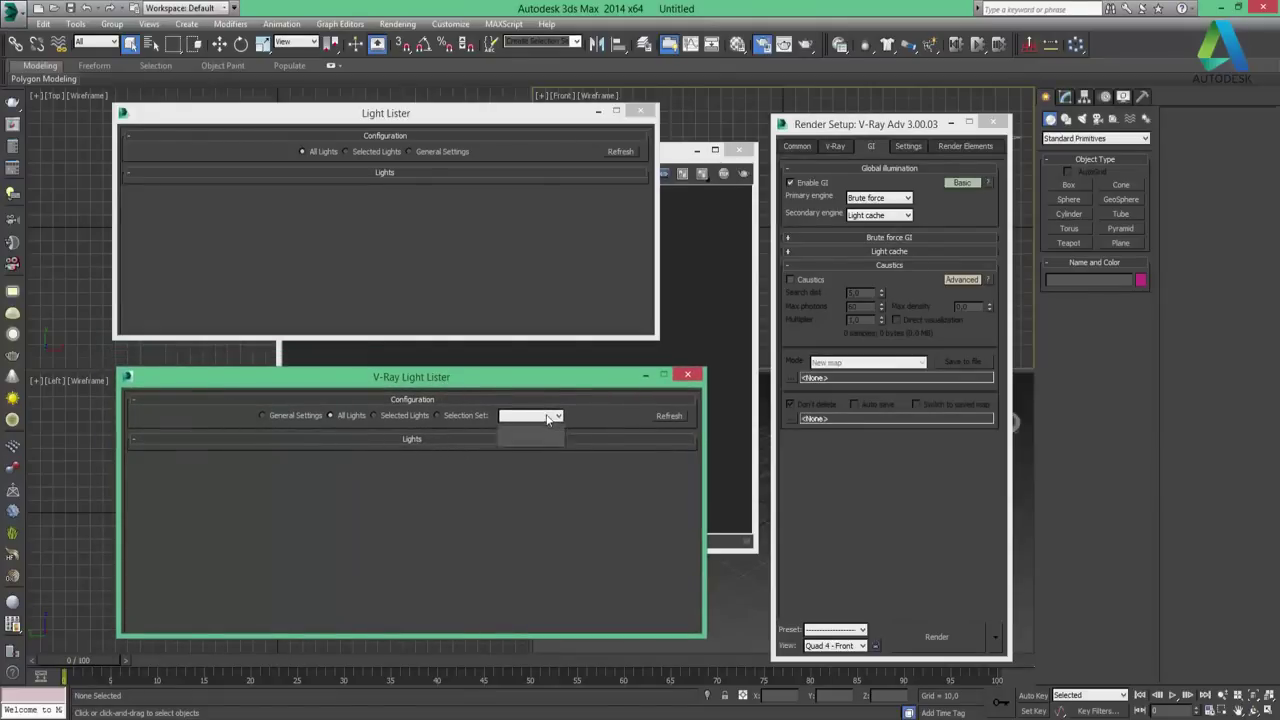
click(530, 415)
click(687, 374)
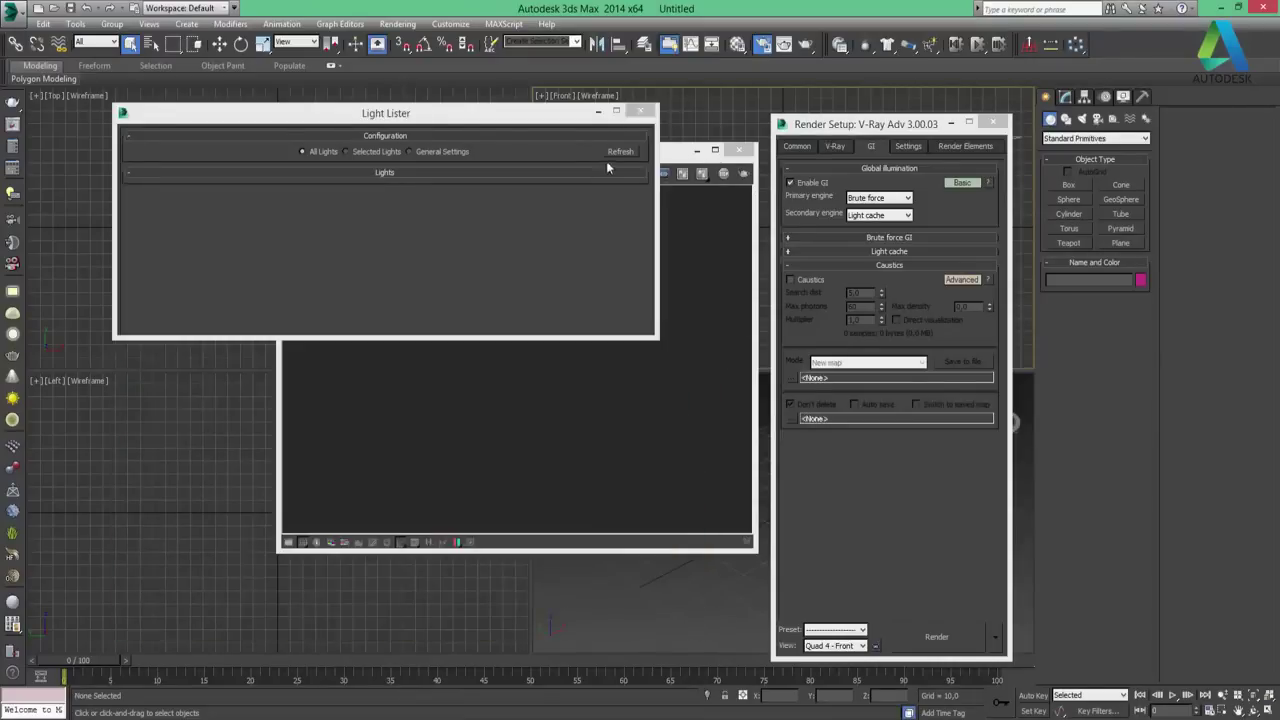
click(647, 118)
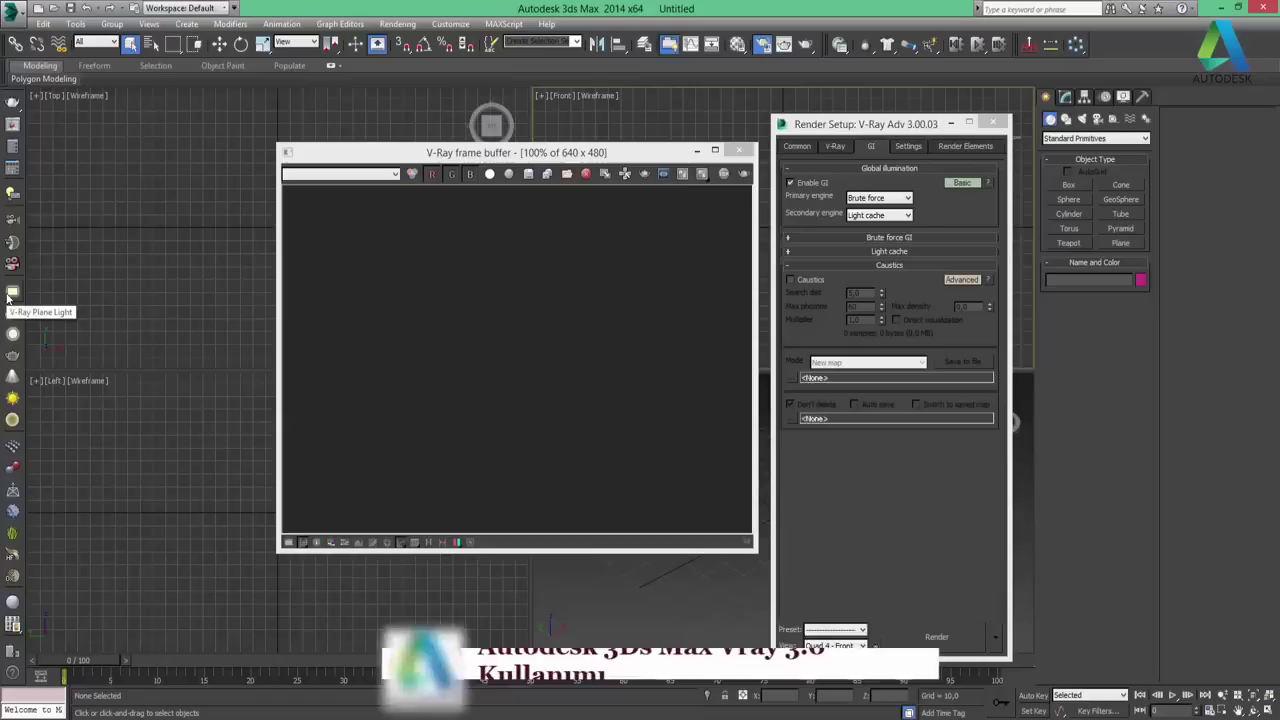
Close Render Setup, minimize the frame buffer, and draw plane light VRayLight001 in Top view
click(996, 130)
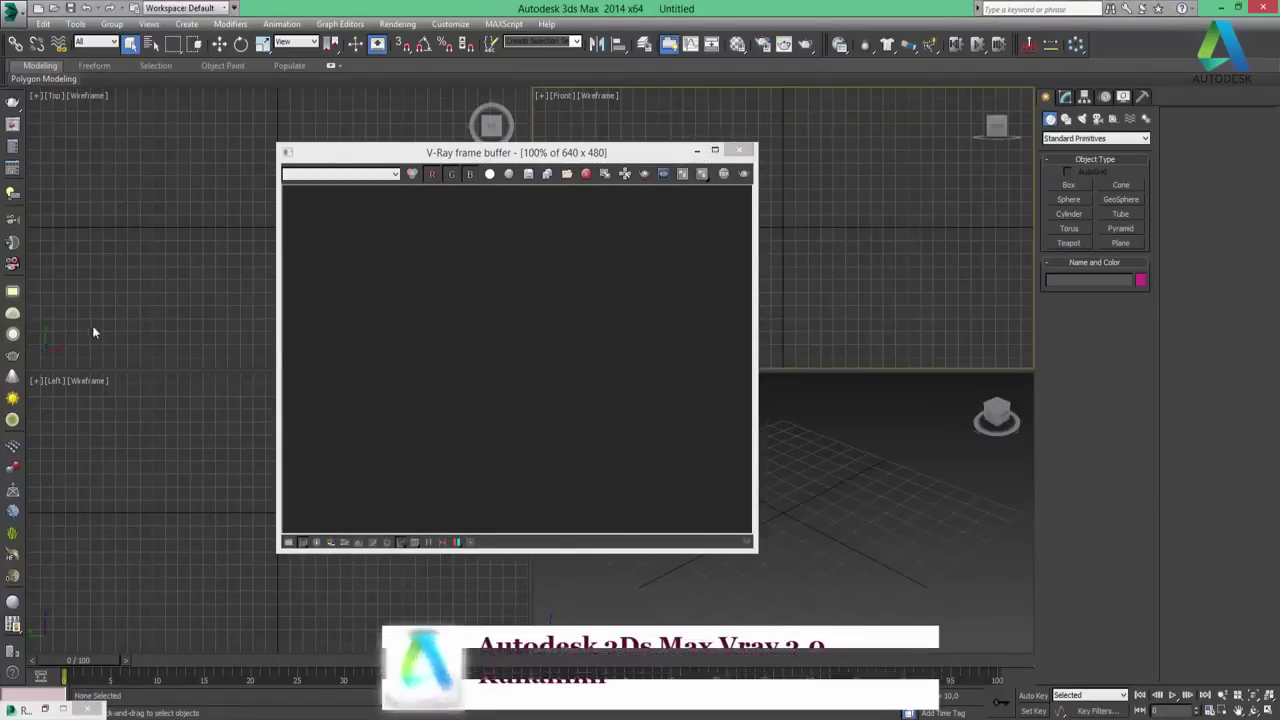
click(697, 152)
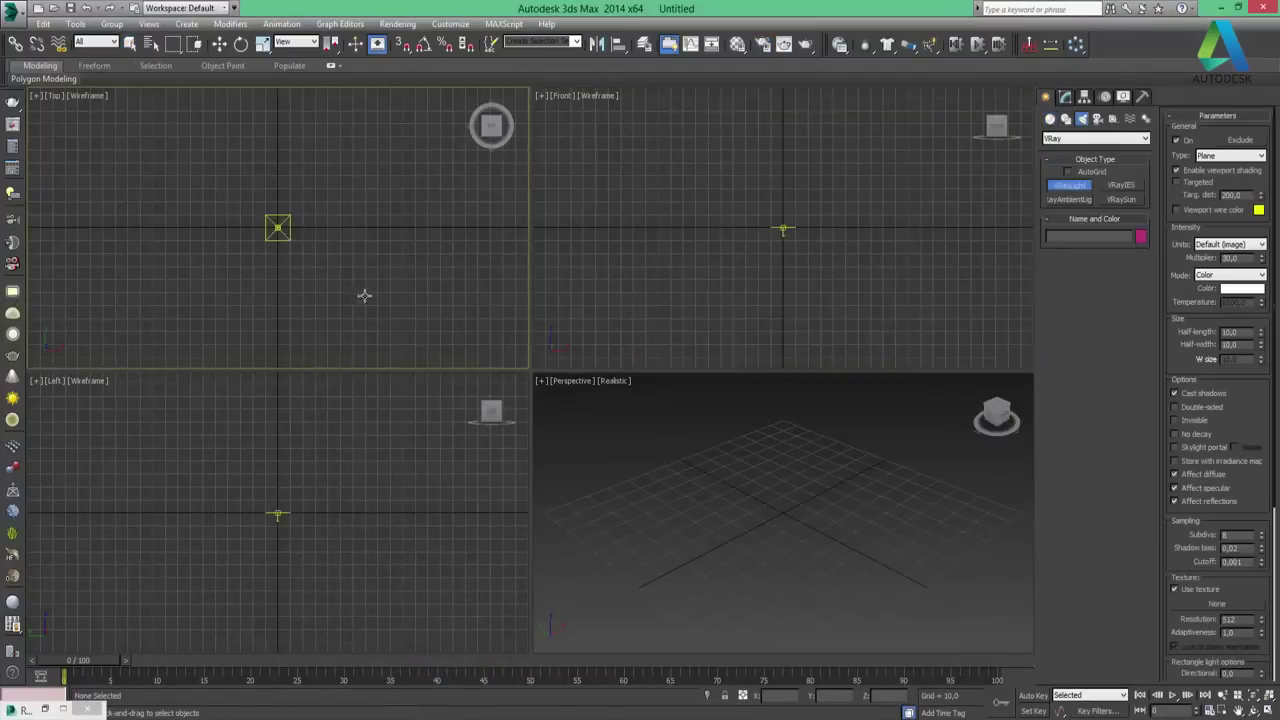
drag(219, 191, 391, 304)
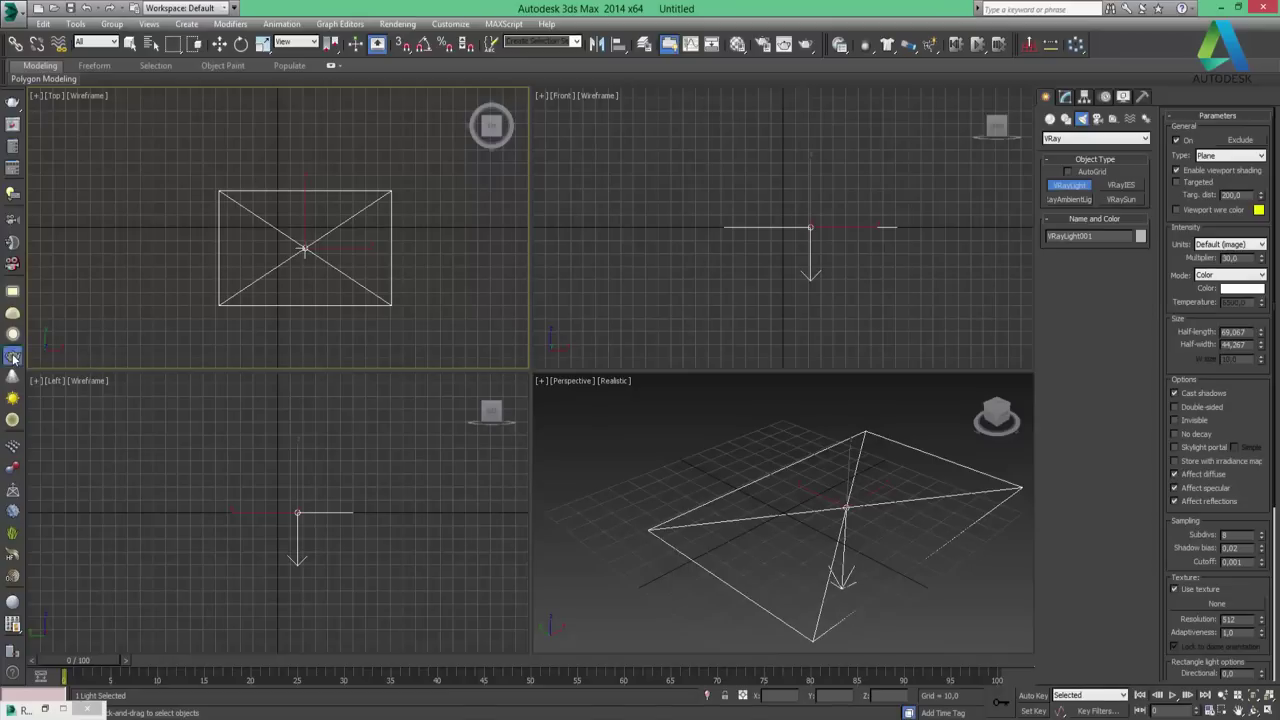
click(148, 224)
Drag plane light VRayLight002 in the Top view, overlapping the first light below-left
drag(142, 218, 311, 336)
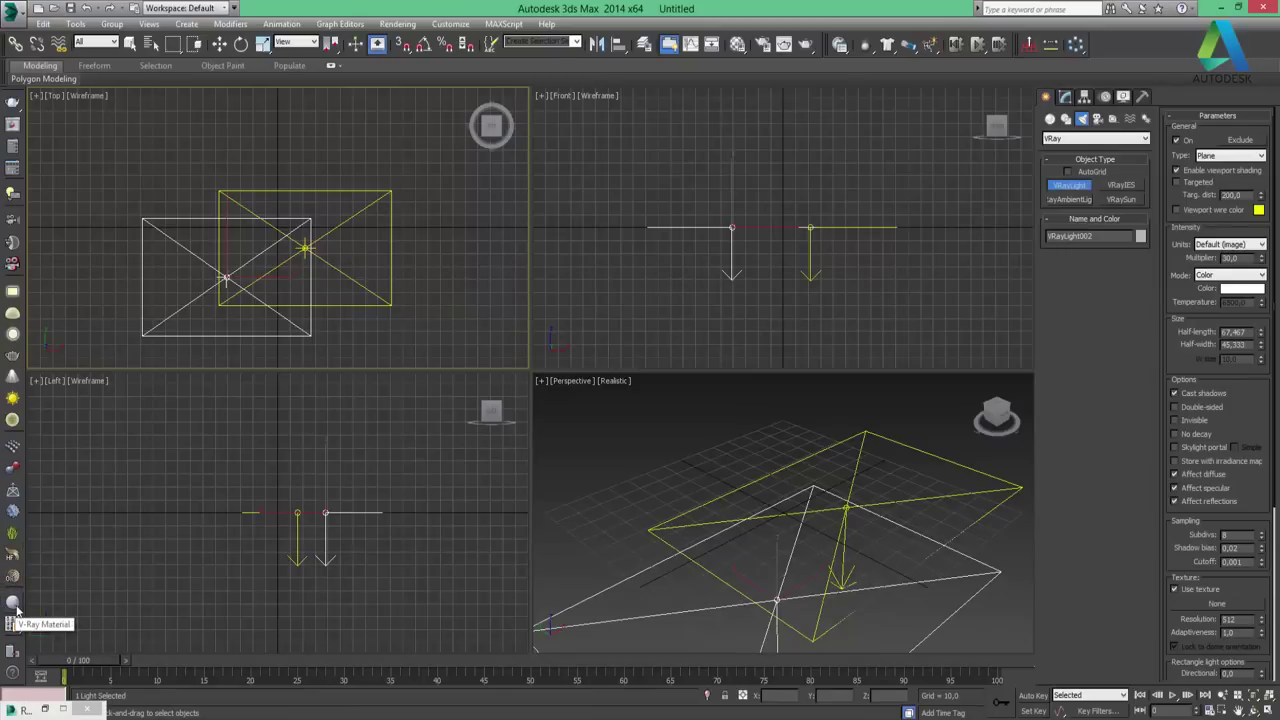
Open the Material Editor, convert sample slot 2 to a VRayMtl, and select slot 3
click(13, 603)
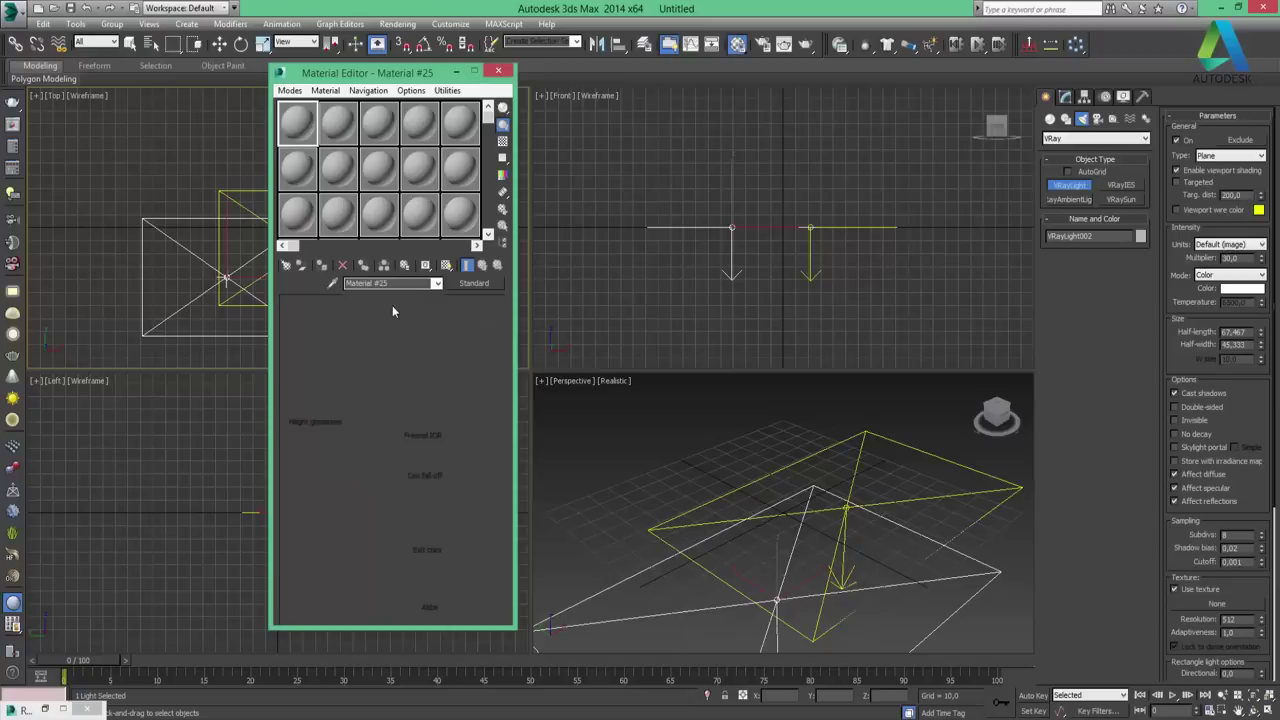
drag(373, 72, 744, 65)
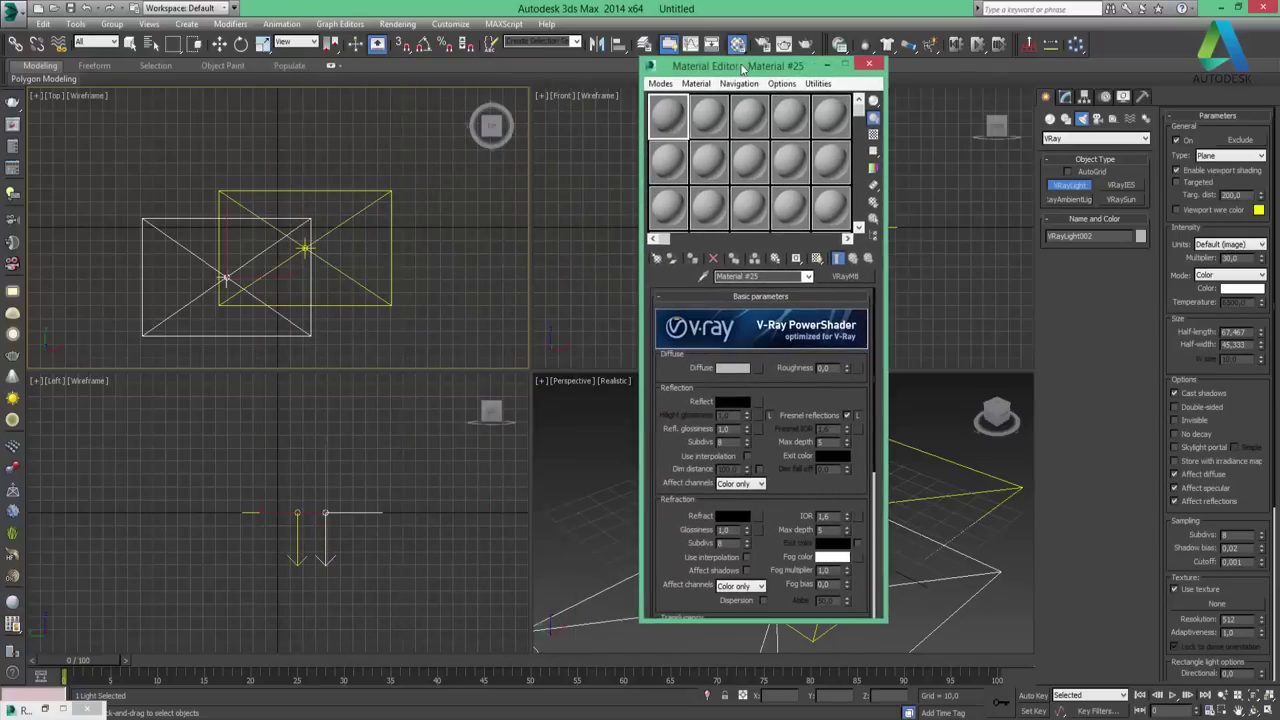
click(707, 120)
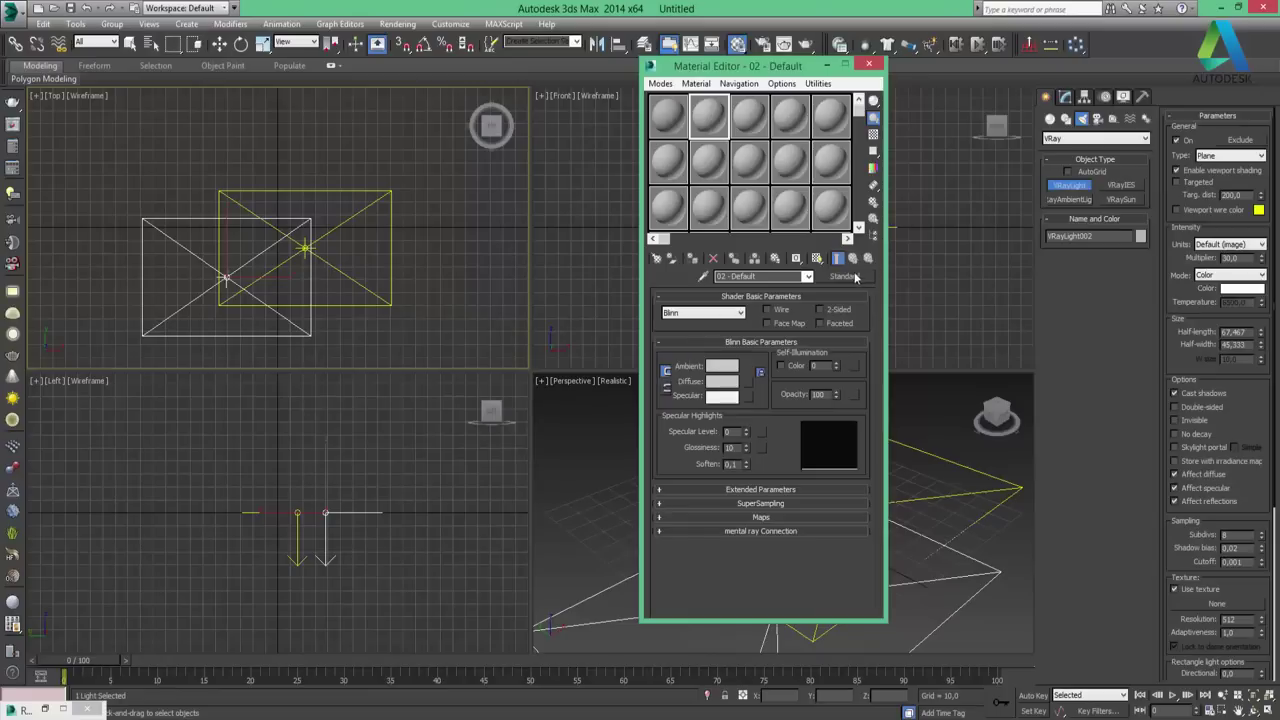
click(848, 277)
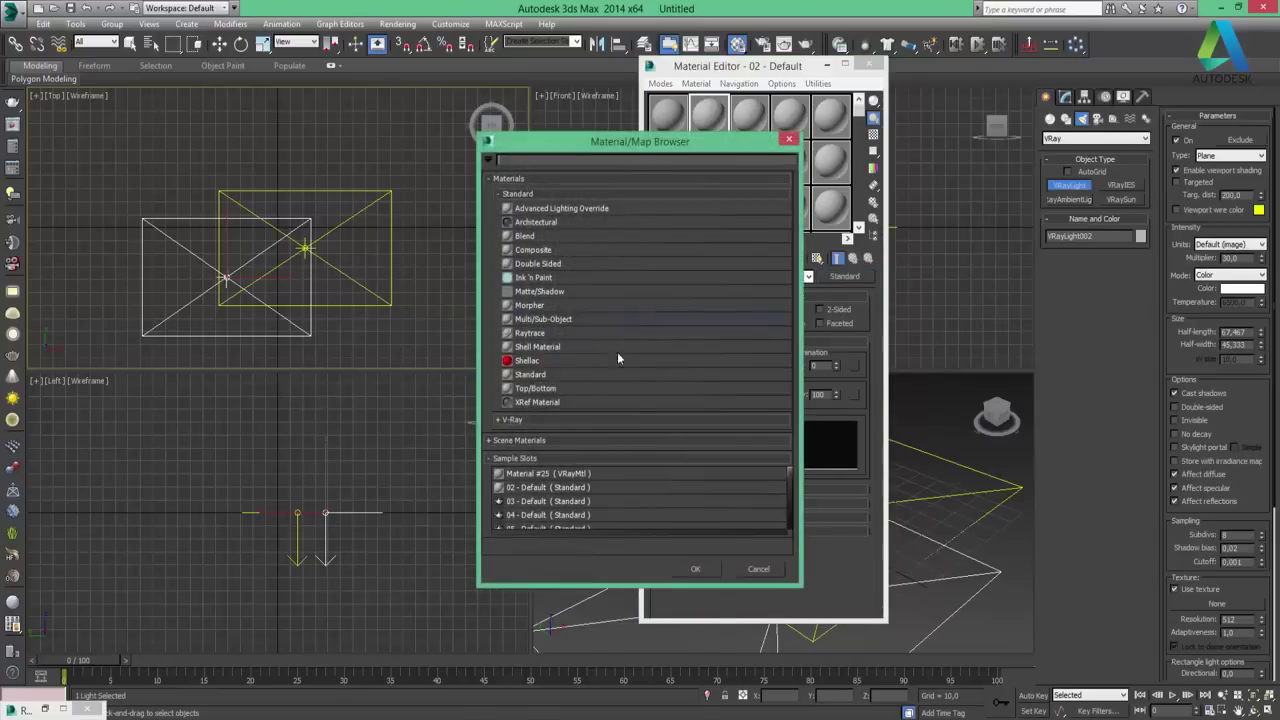
click(617, 426)
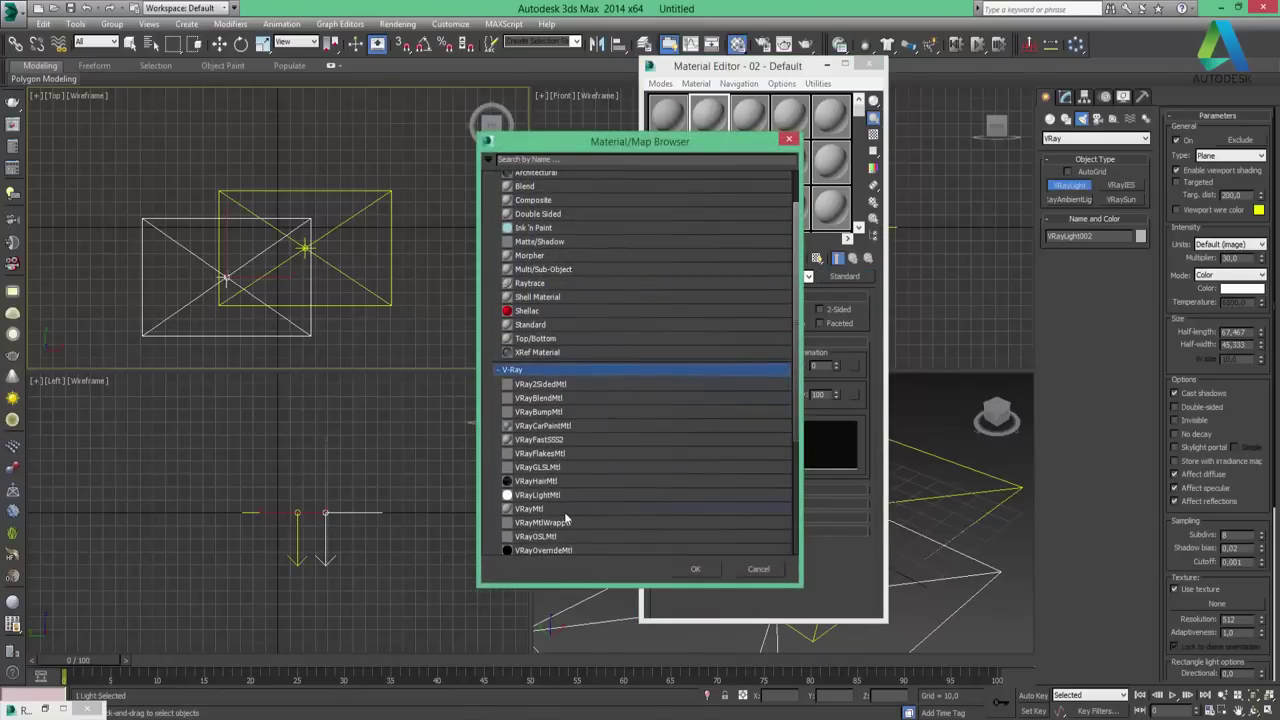
double_click(561, 523)
click(755, 124)
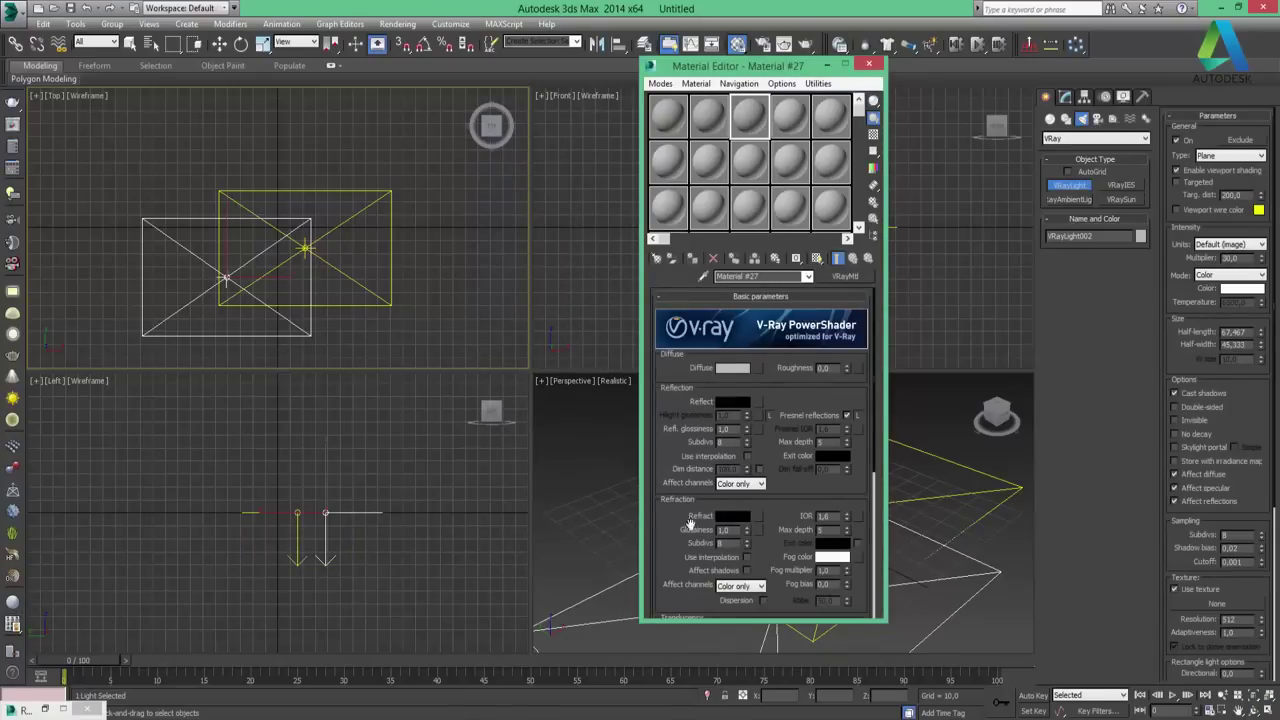
Make Material #28 a VRayVRmatMtl, then close the V-Ray material editor window it opened
click(14, 627)
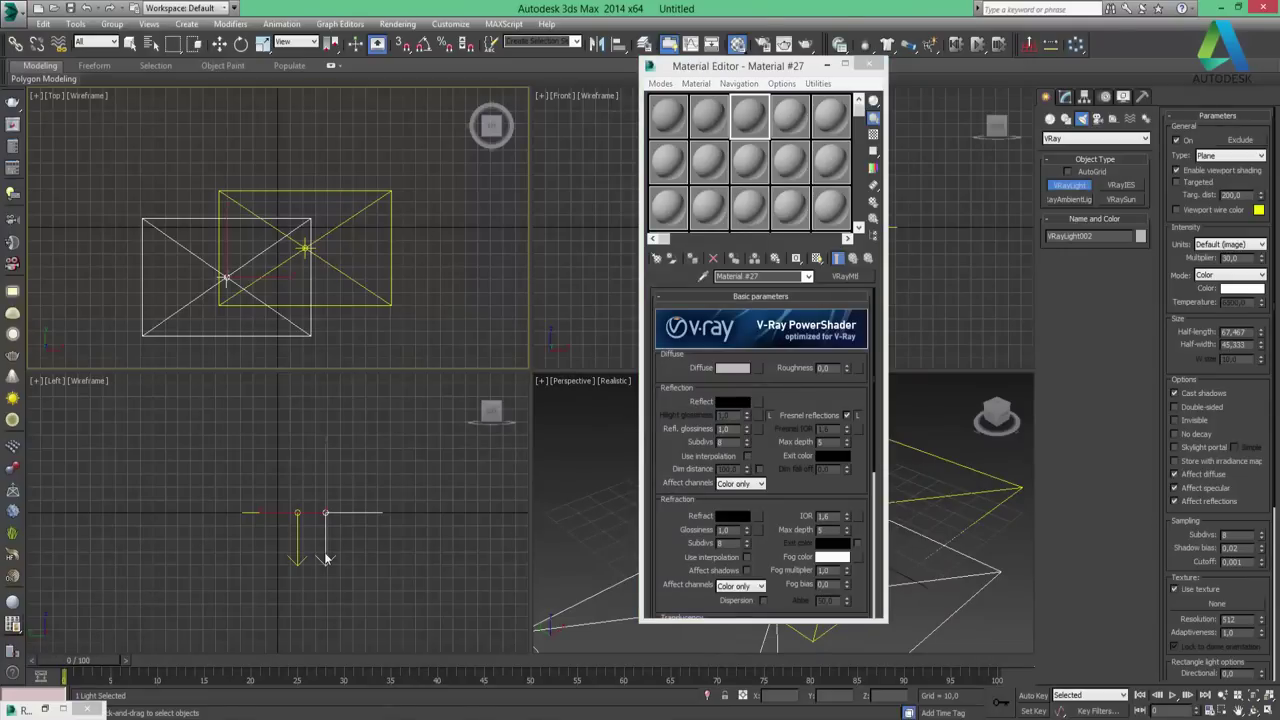
click(16, 658)
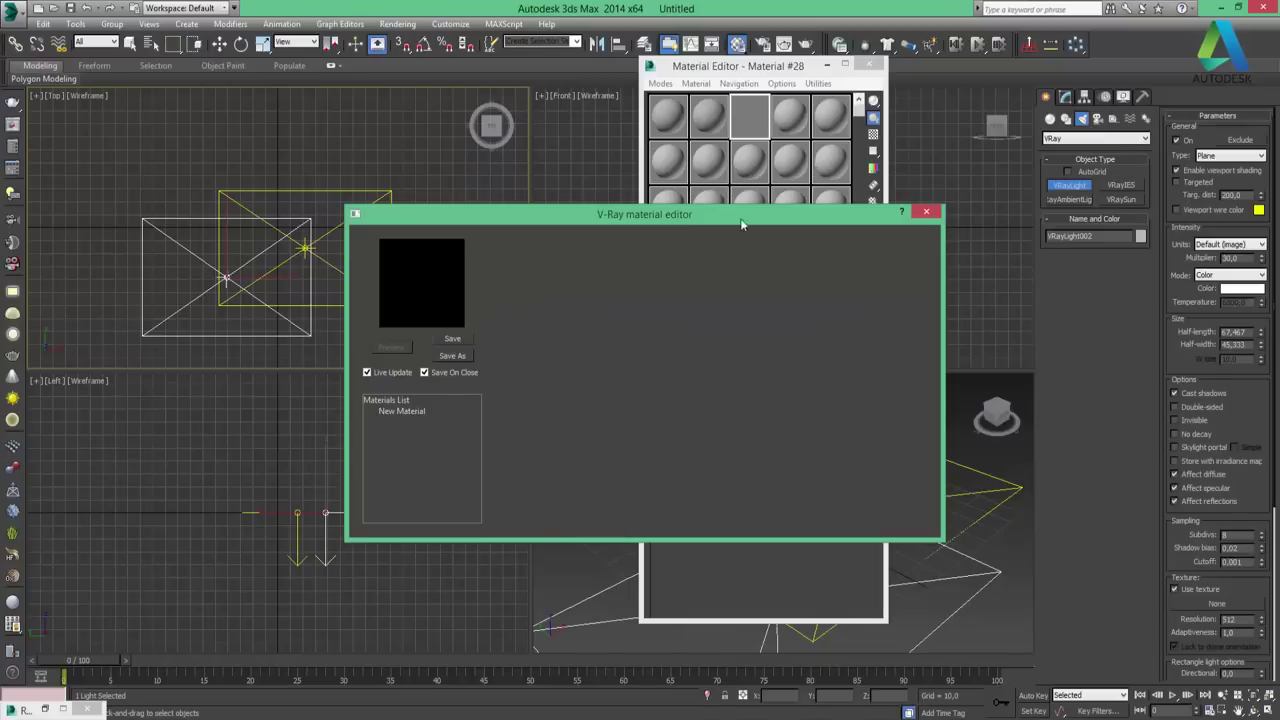
drag(744, 222, 555, 290)
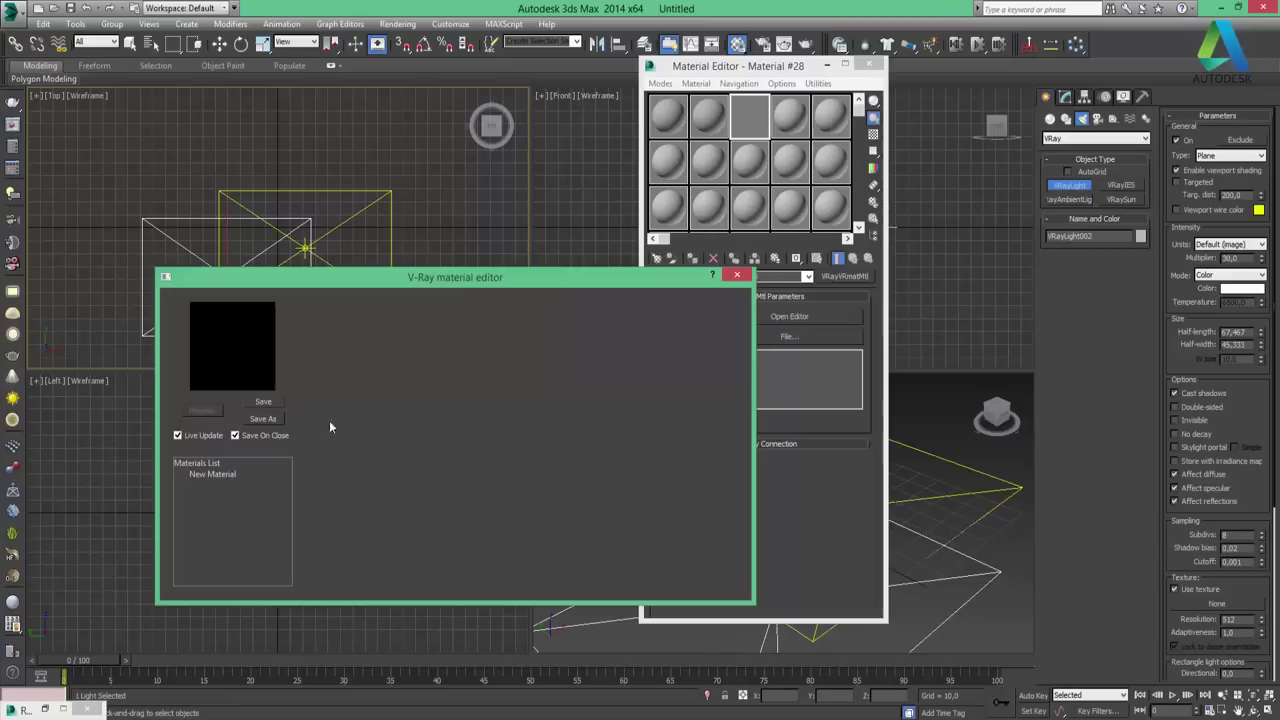
click(738, 68)
drag(910, 108, 908, 92)
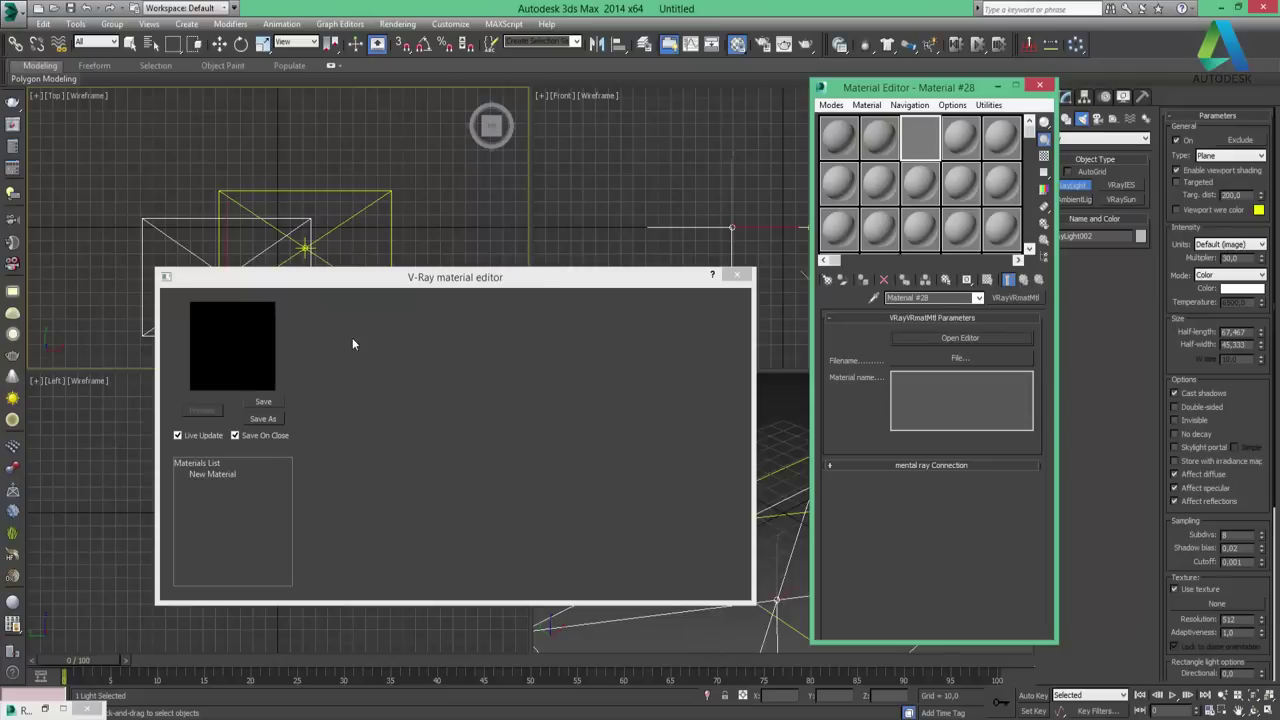
click(737, 274)
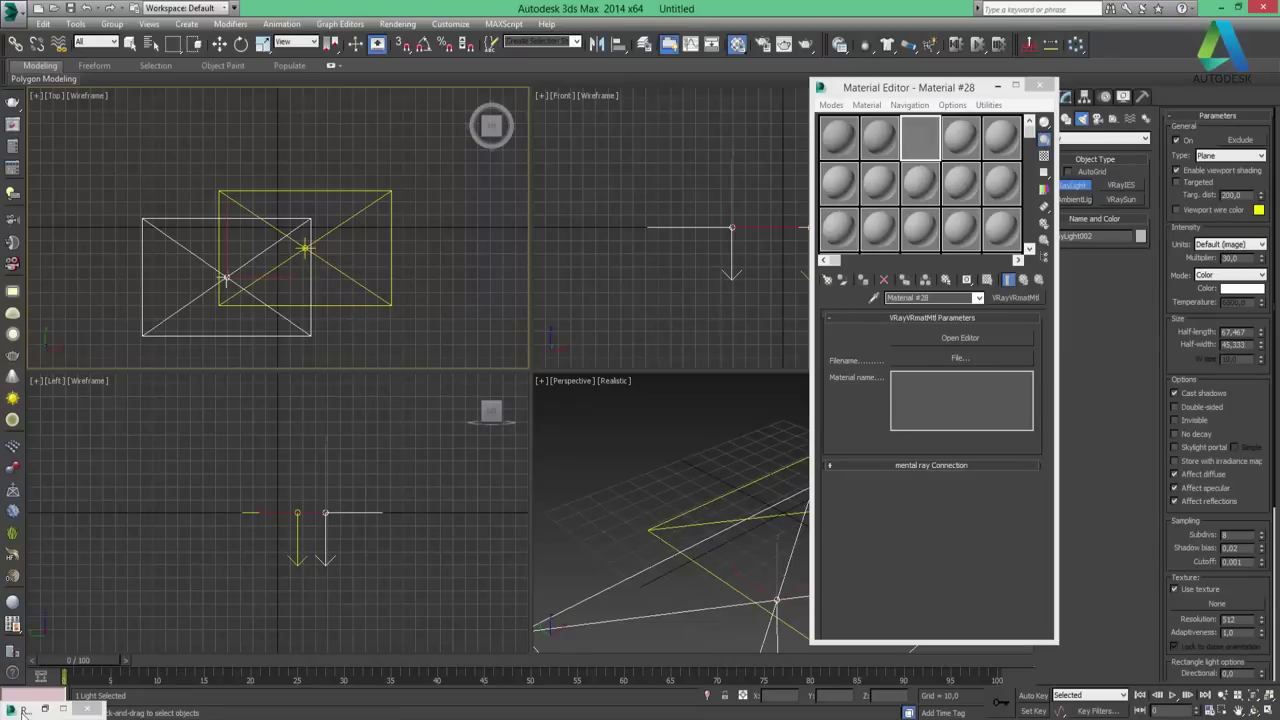
click(10, 678)
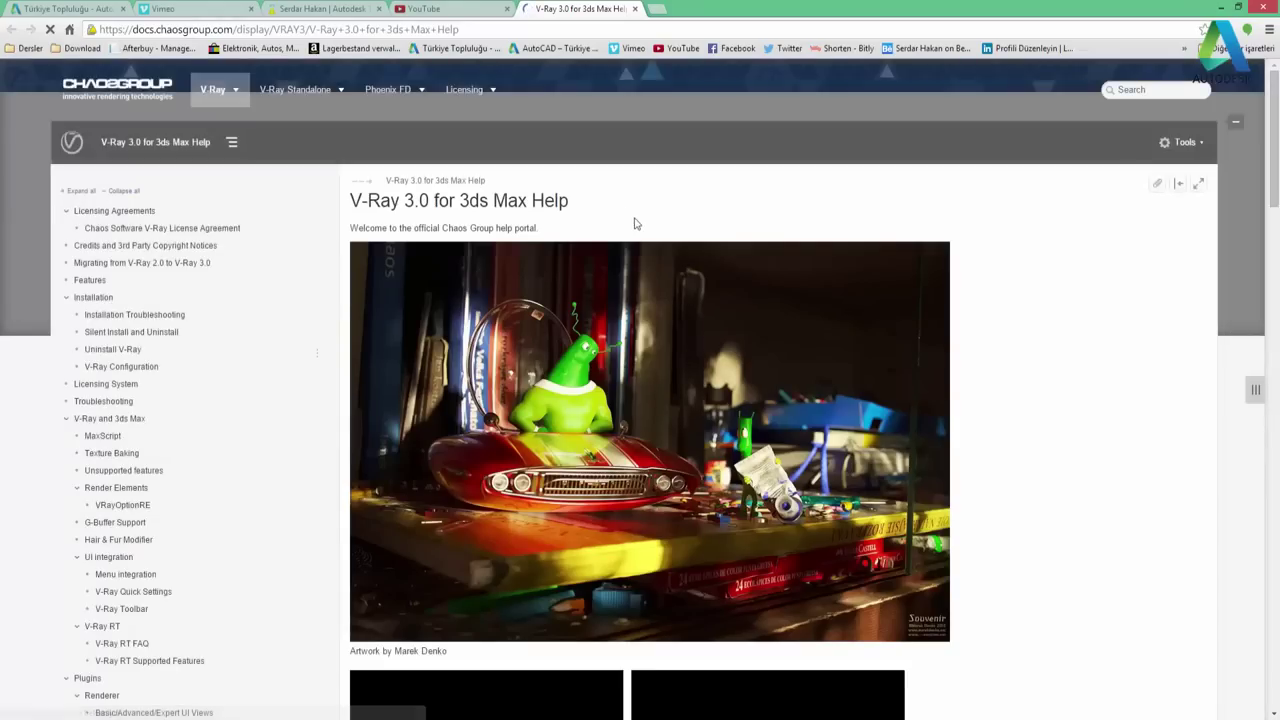
scroll(638, 201, down, 3)
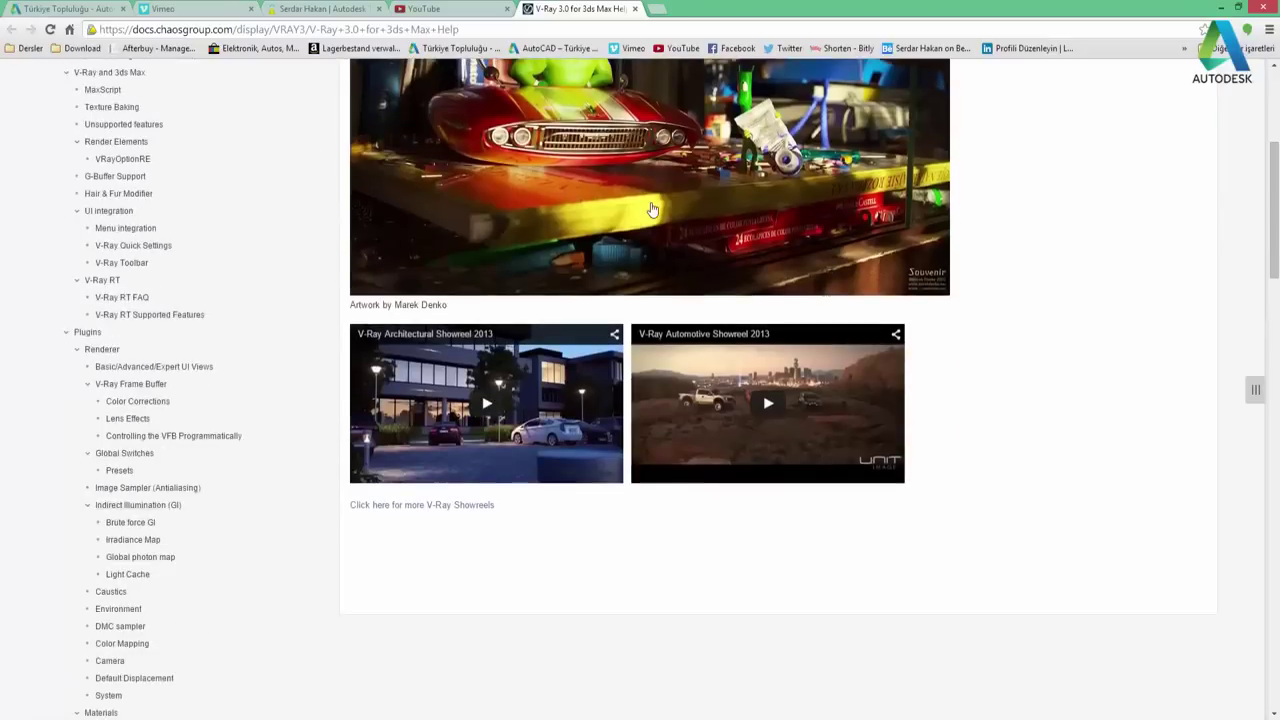
scroll(650, 207, down, 3)
scroll(651, 209, up, 3)
scroll(651, 209, up, 4)
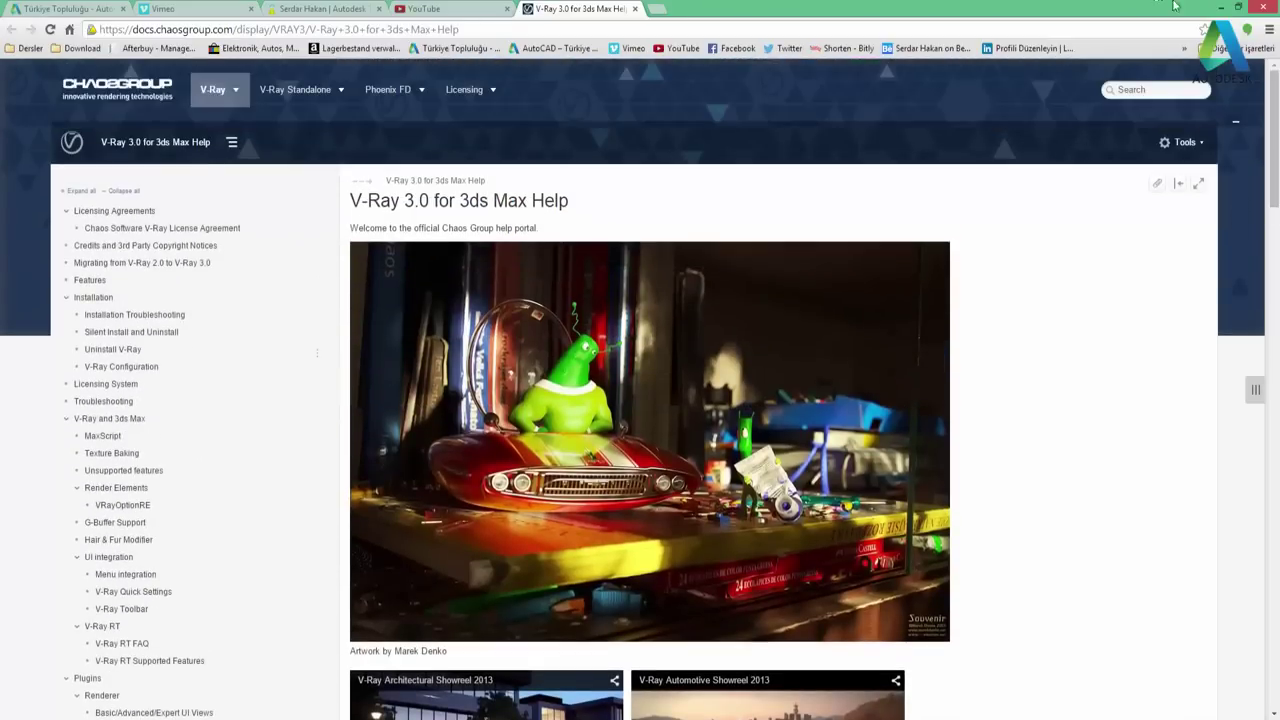
click(1224, 9)
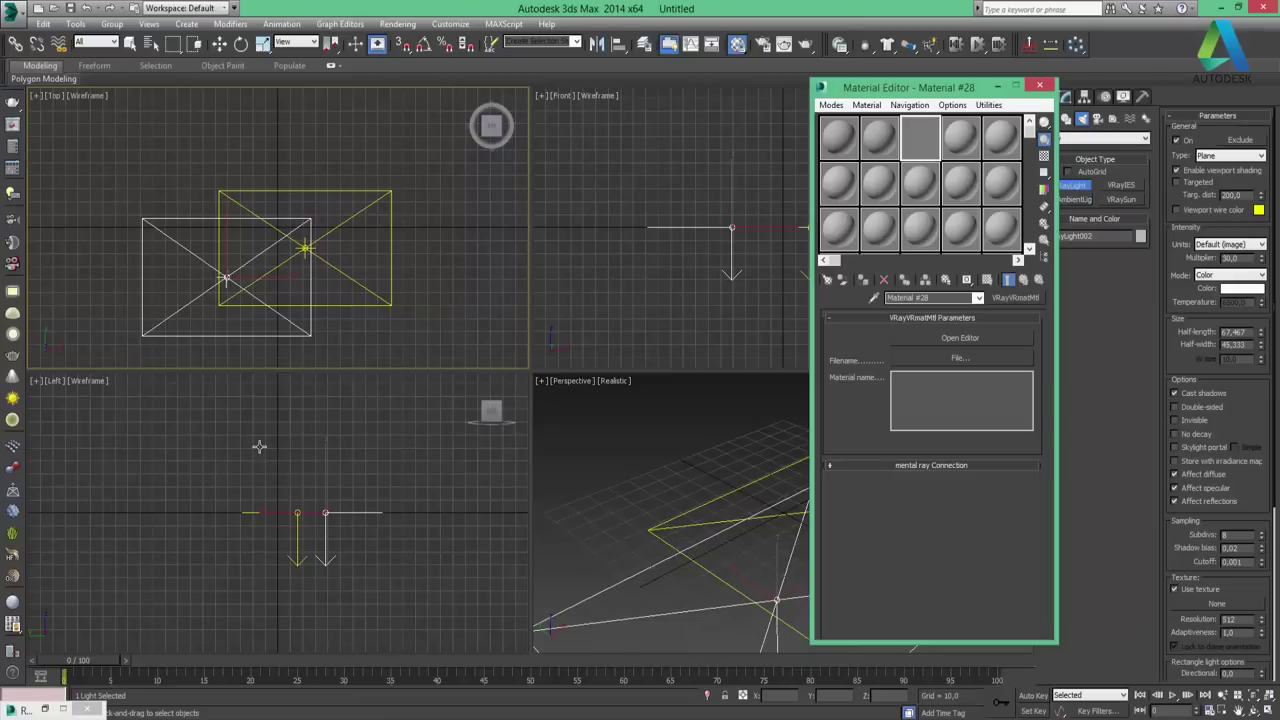
Window-select both V-Ray plane lights, delete them, and minimize the Material Editor
click(219, 44)
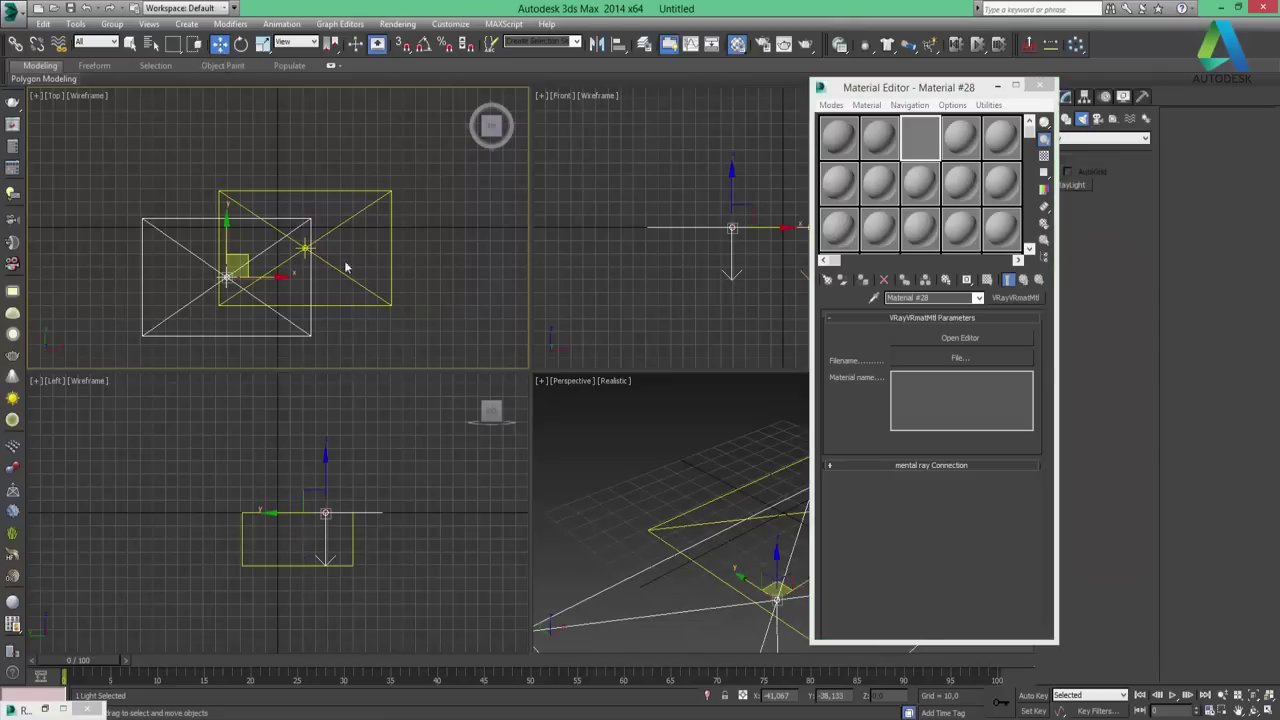
click(370, 328)
drag(396, 344, 103, 156)
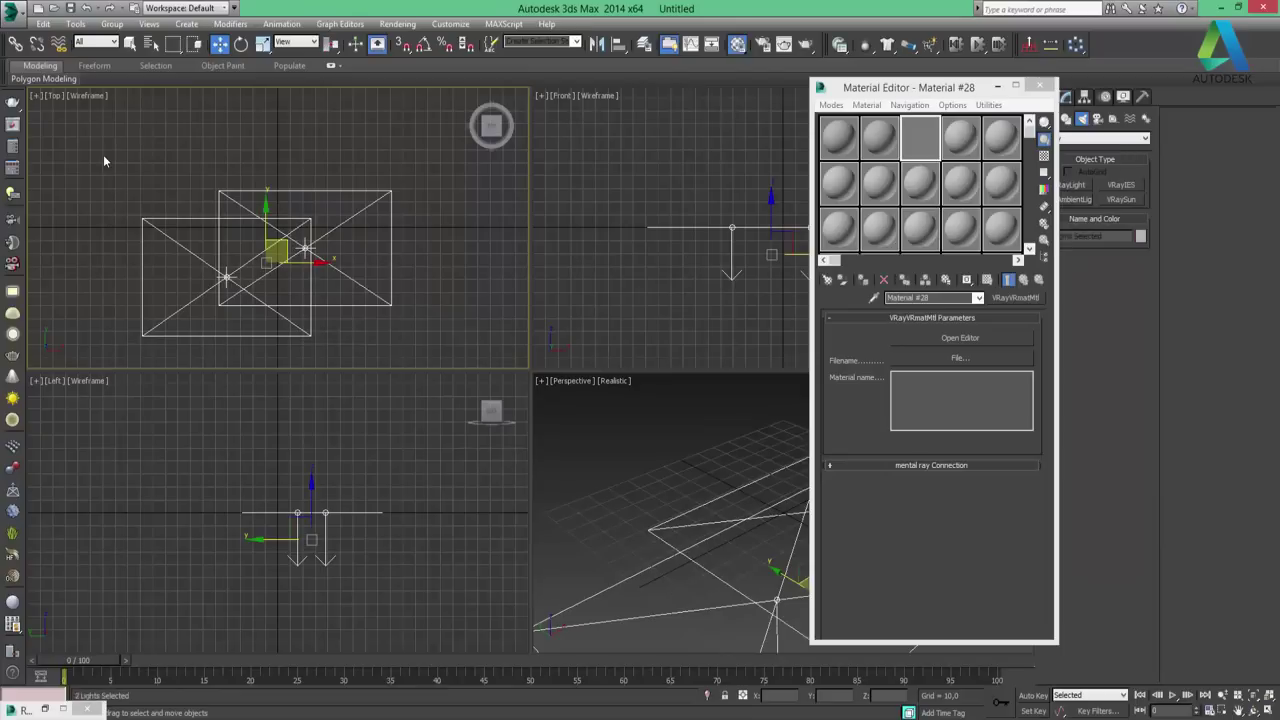
key(Delete)
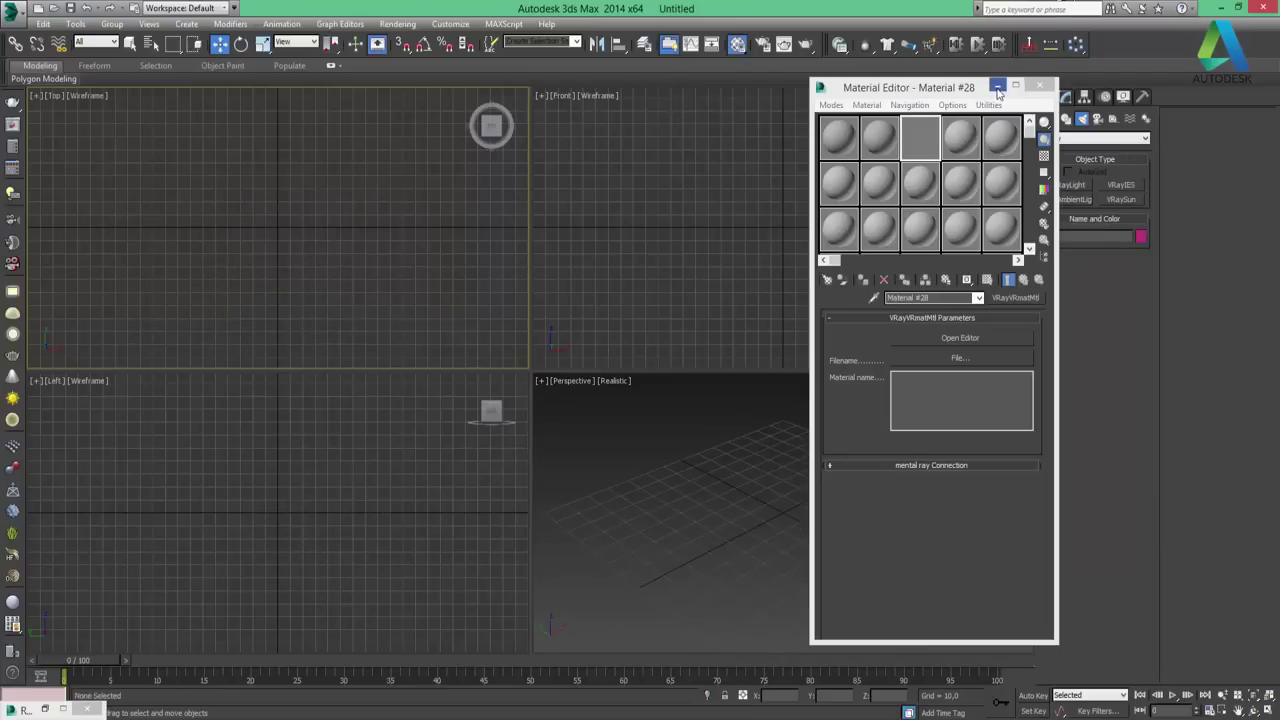
click(997, 87)
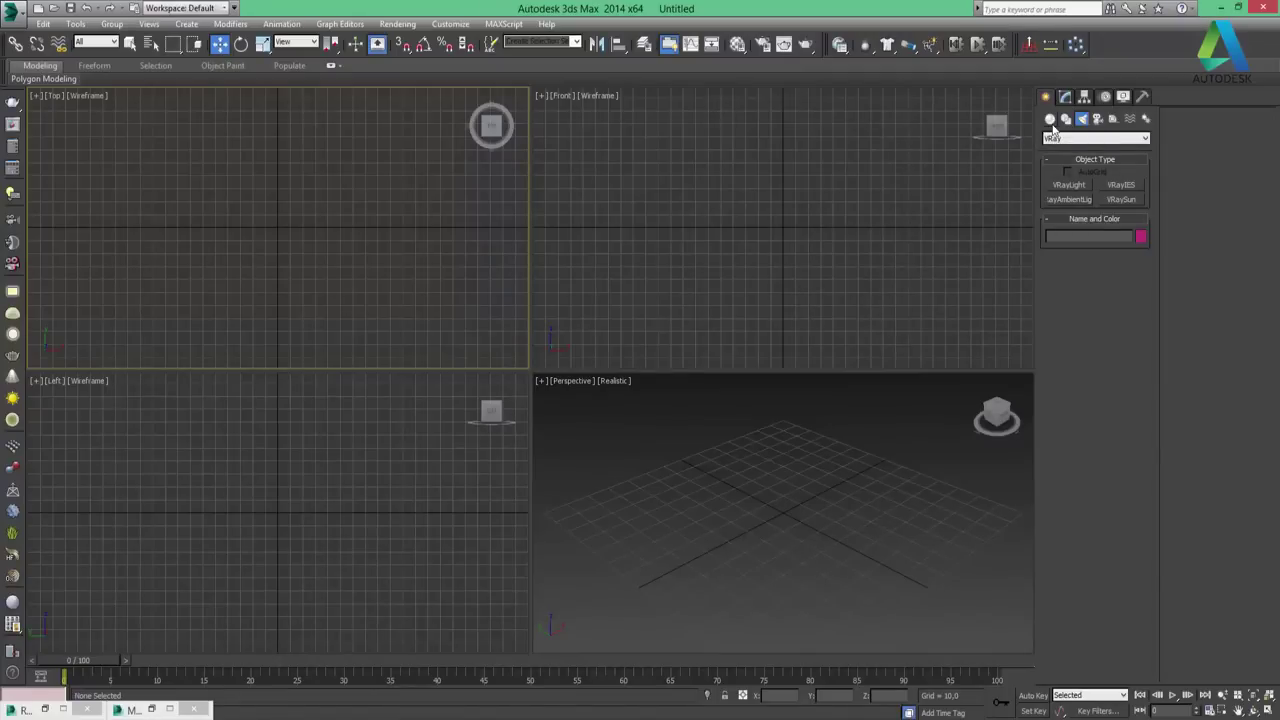
click(40, 8)
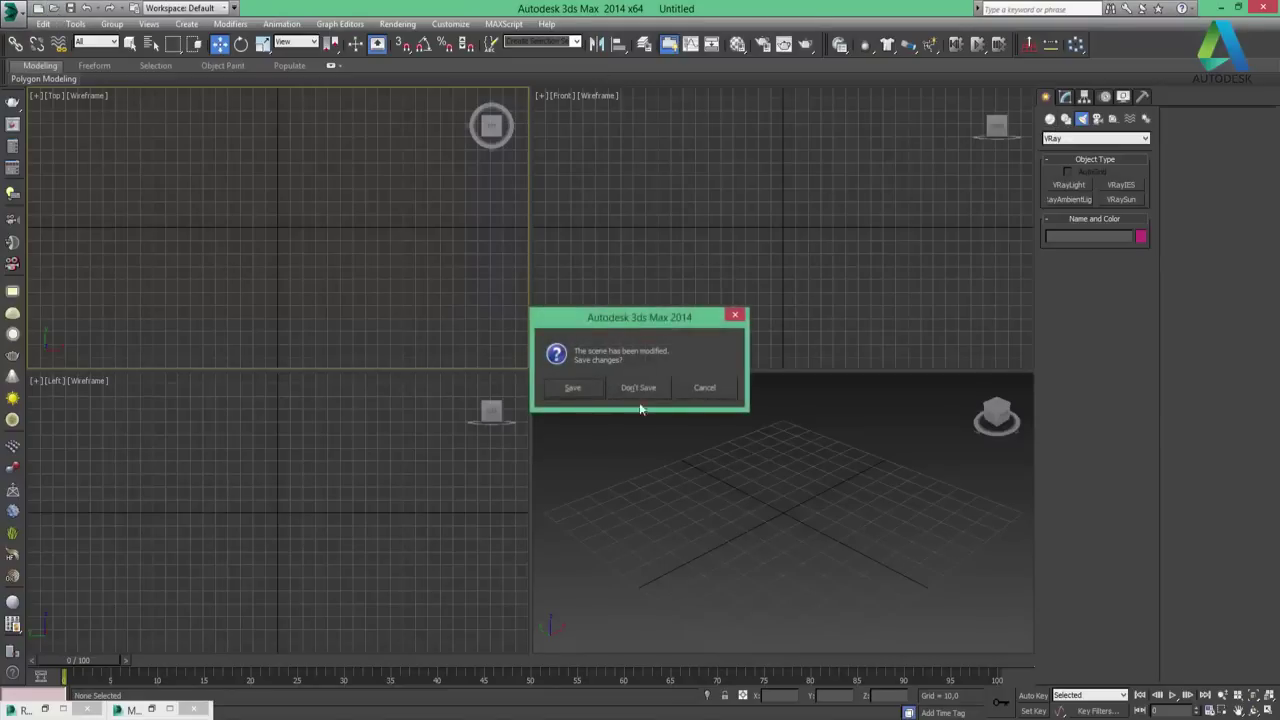
click(639, 388)
click(38, 145)
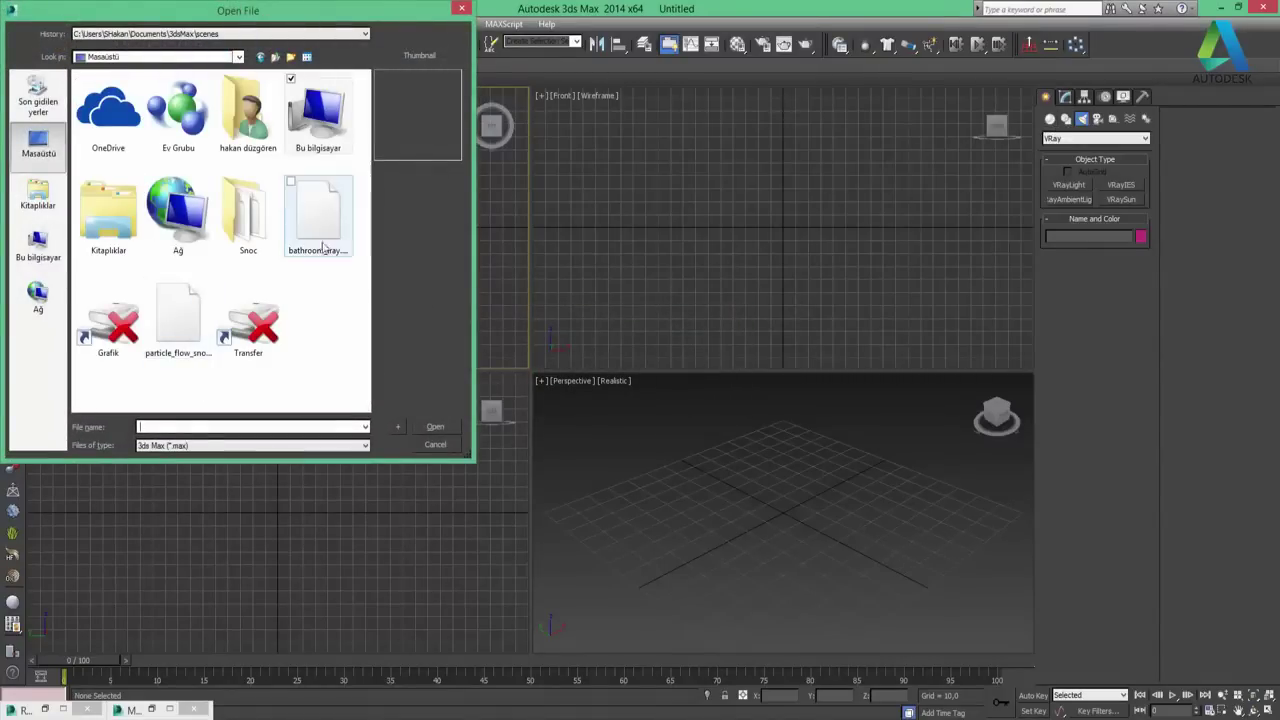
click(166, 336)
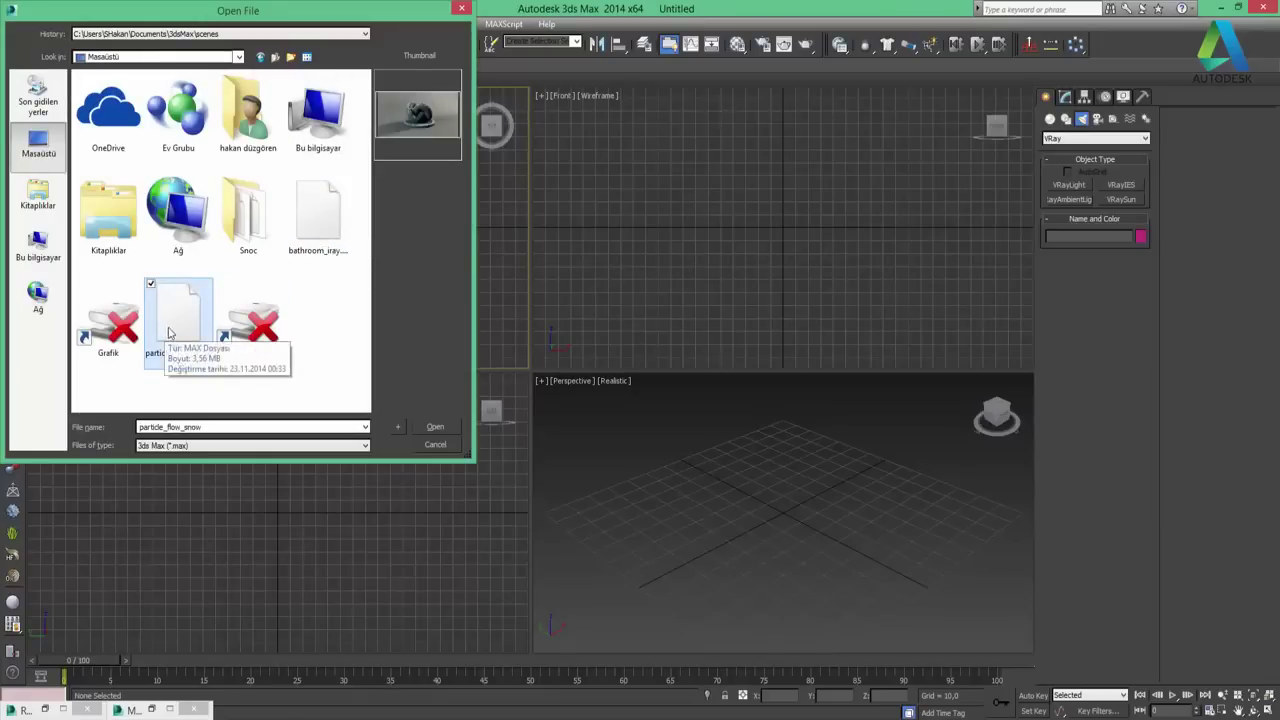
click(460, 10)
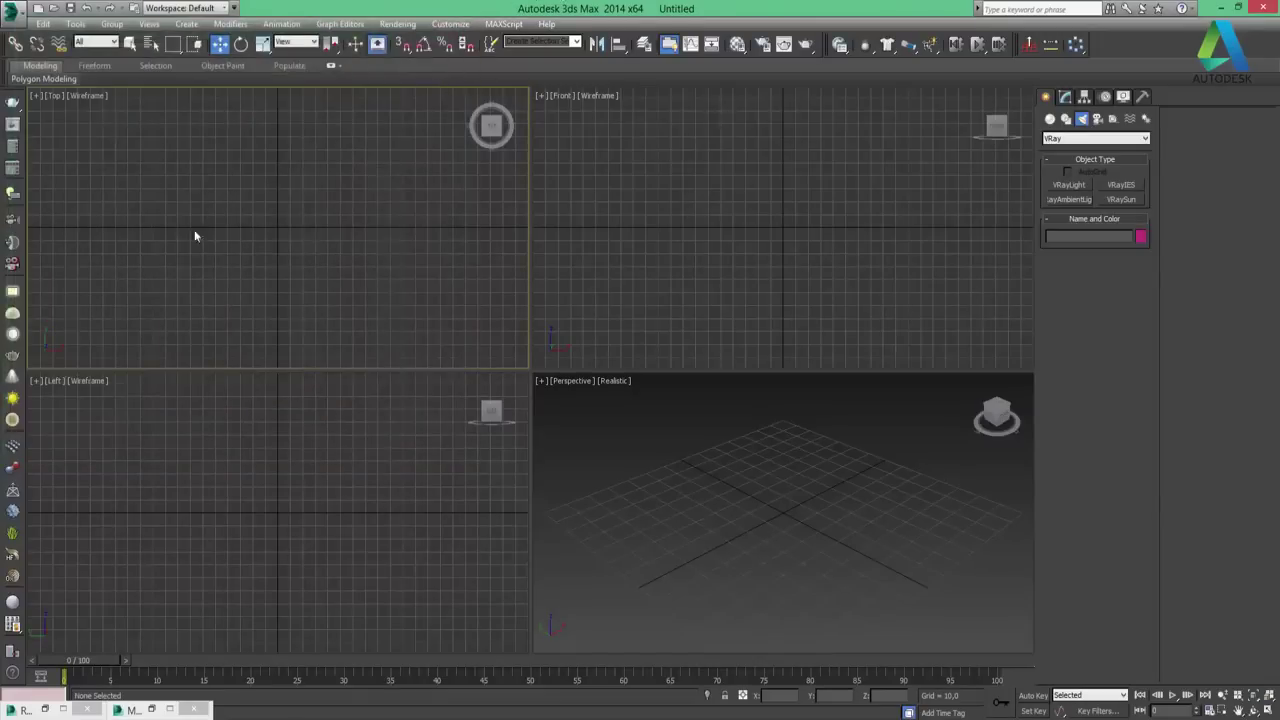
click(53, 8)
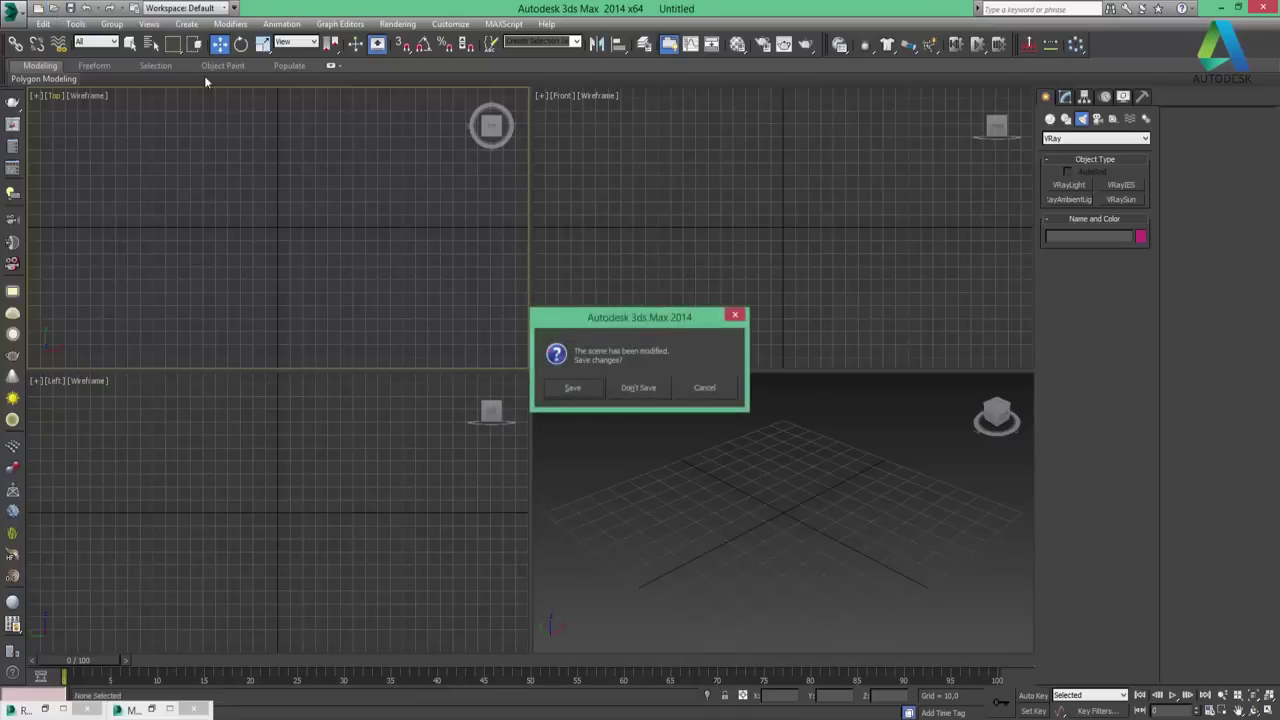
click(707, 395)
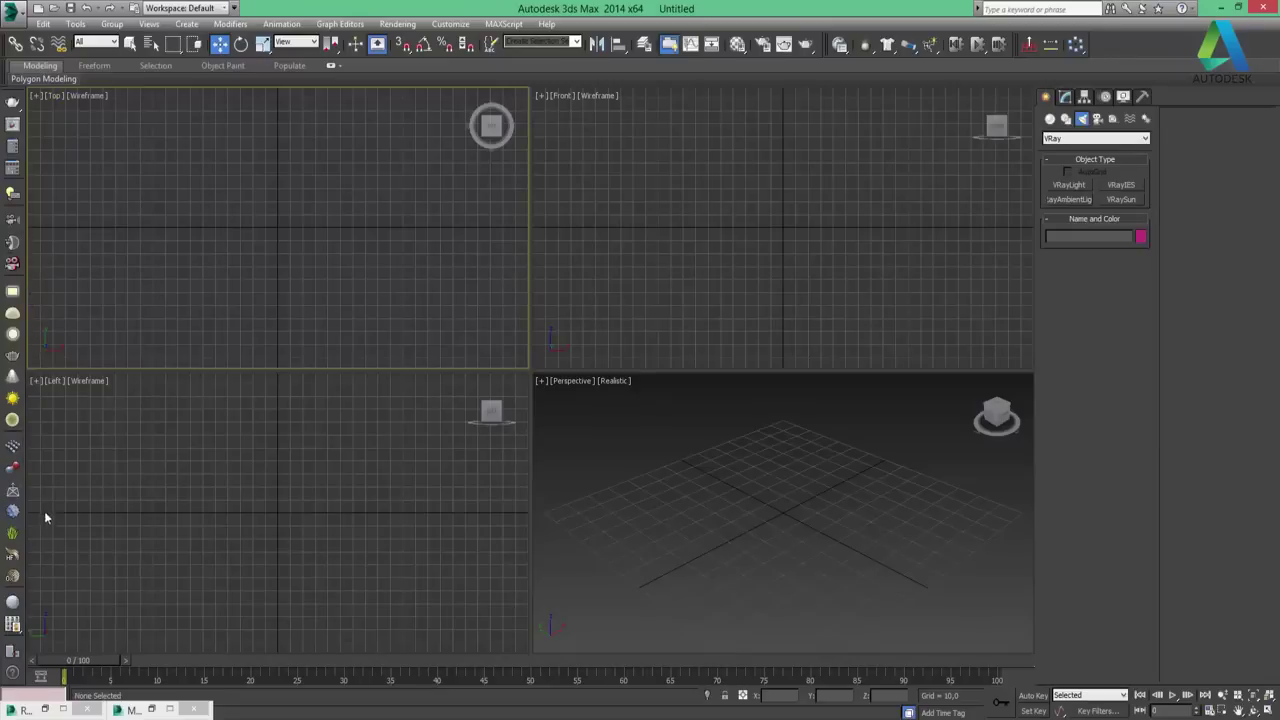
Place a VRayPlane in the Top view and zero its X and Y position
click(13, 495)
click(276, 225)
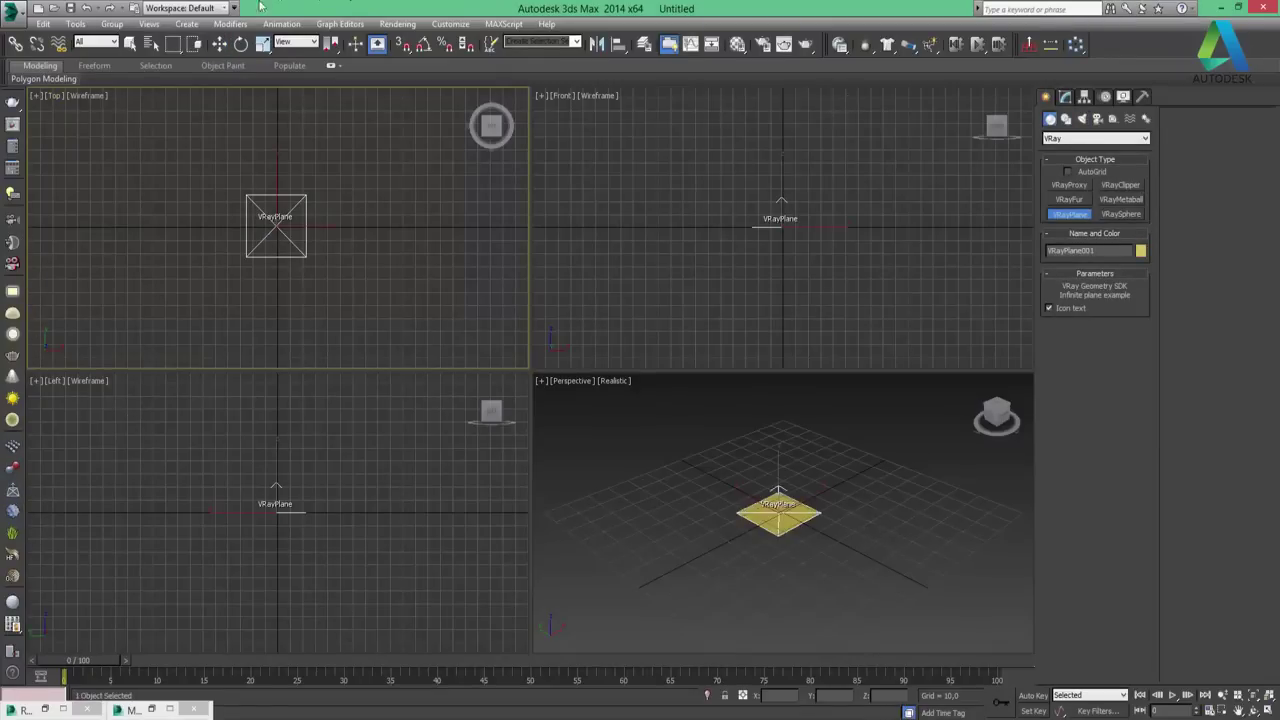
click(222, 44)
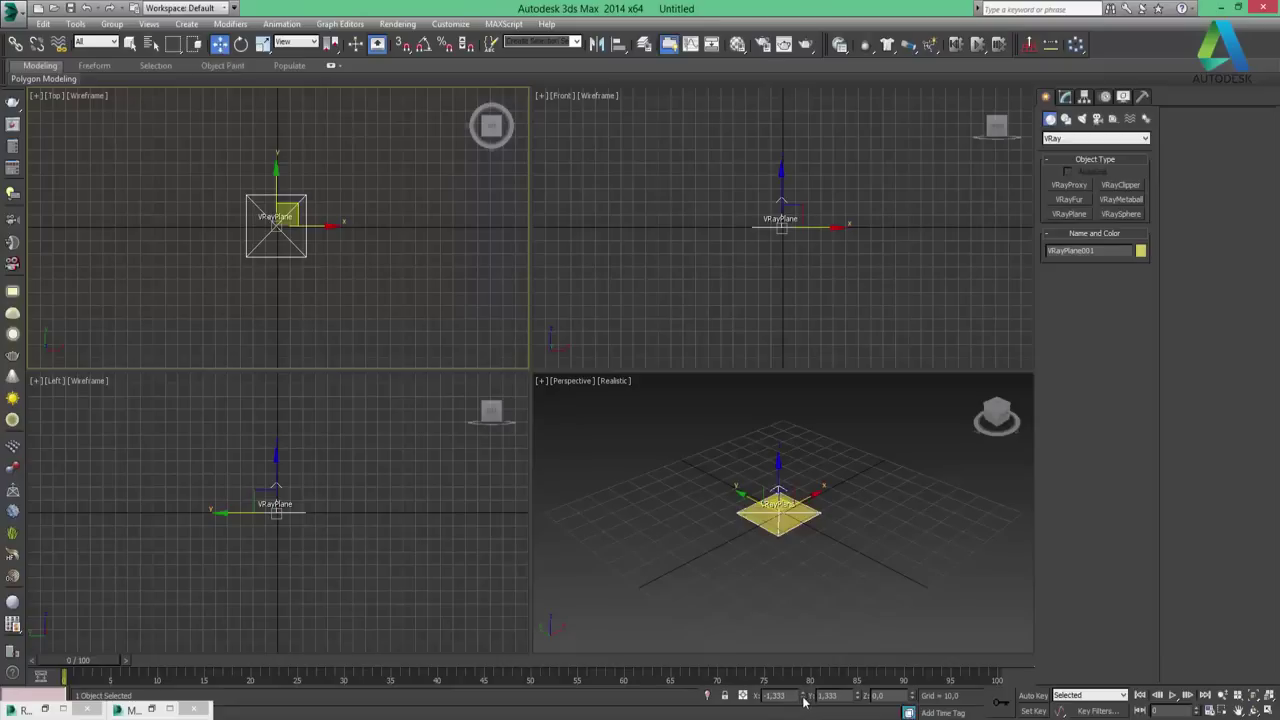
right_click(804, 696)
right_click(857, 696)
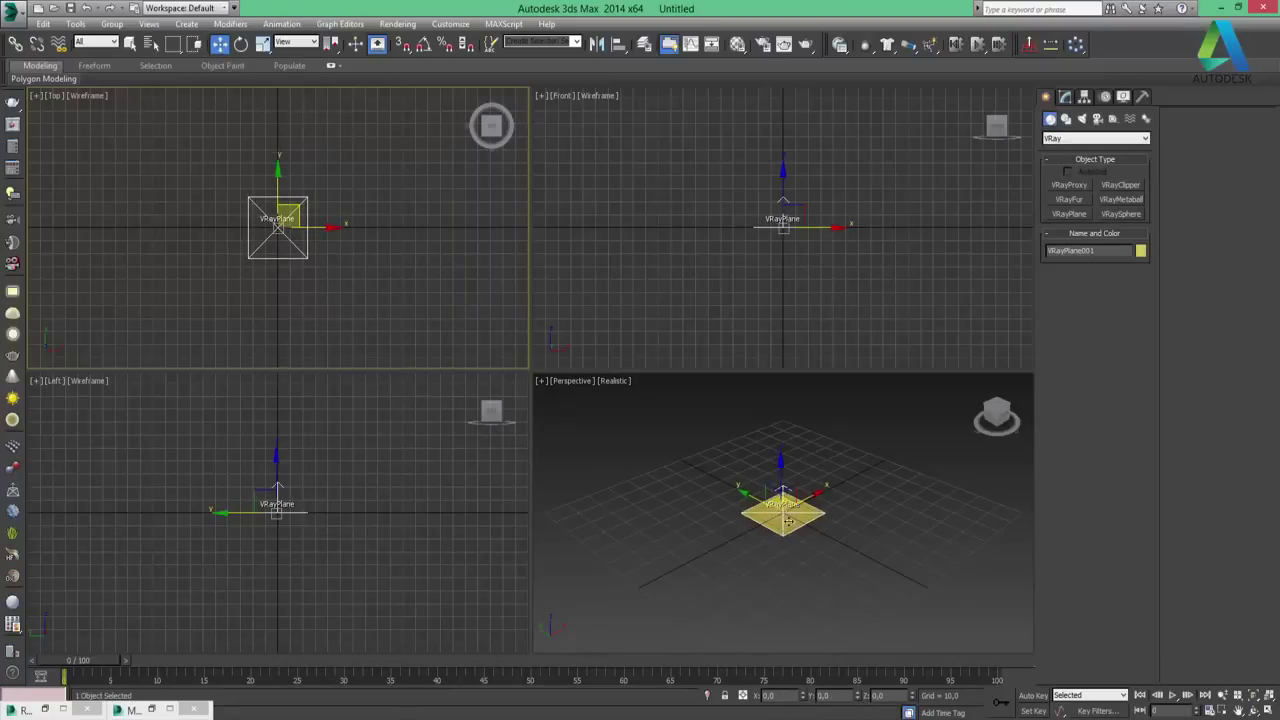
Set the Create panel to Standard Primitives and reopen the Material Editor with M
click(1066, 97)
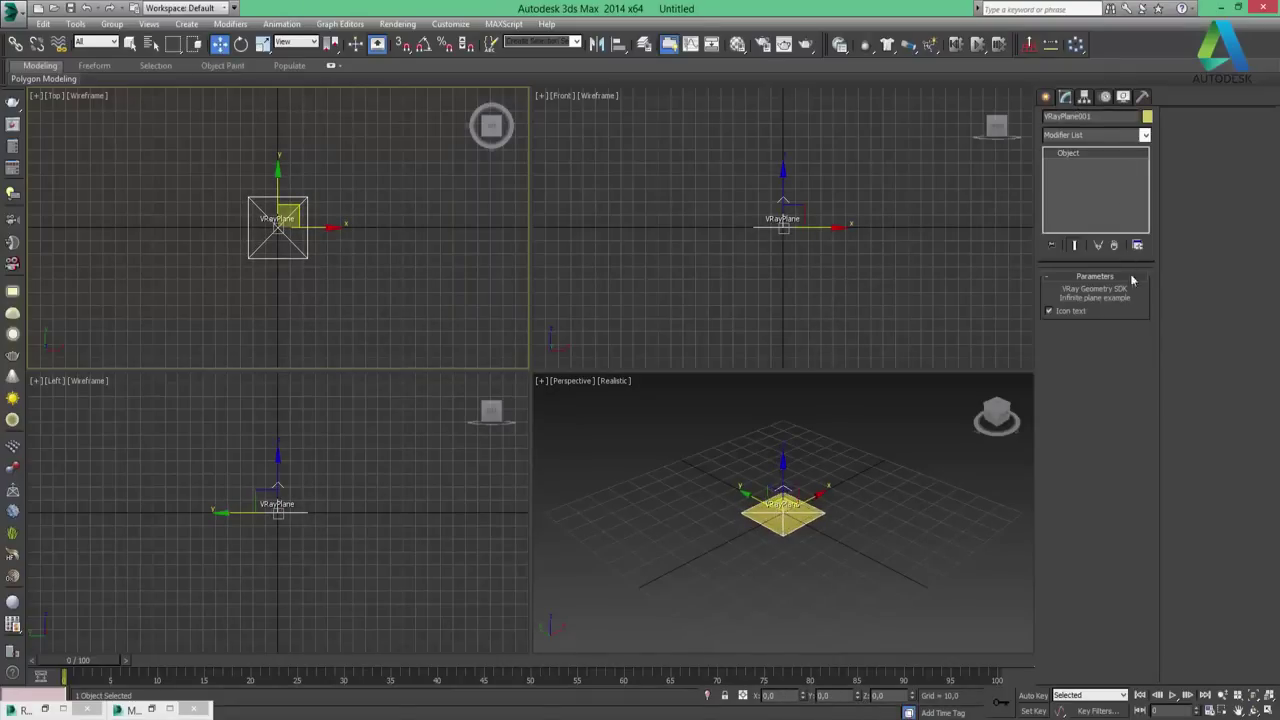
click(1046, 98)
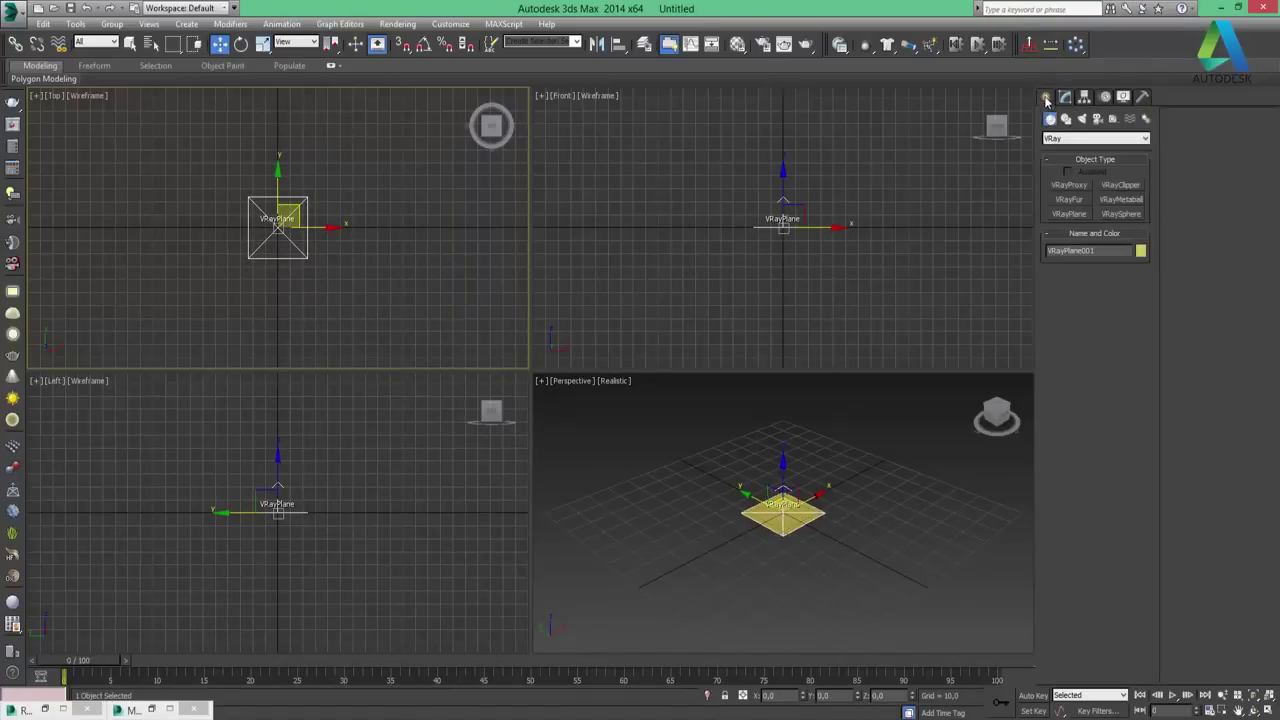
click(1075, 140)
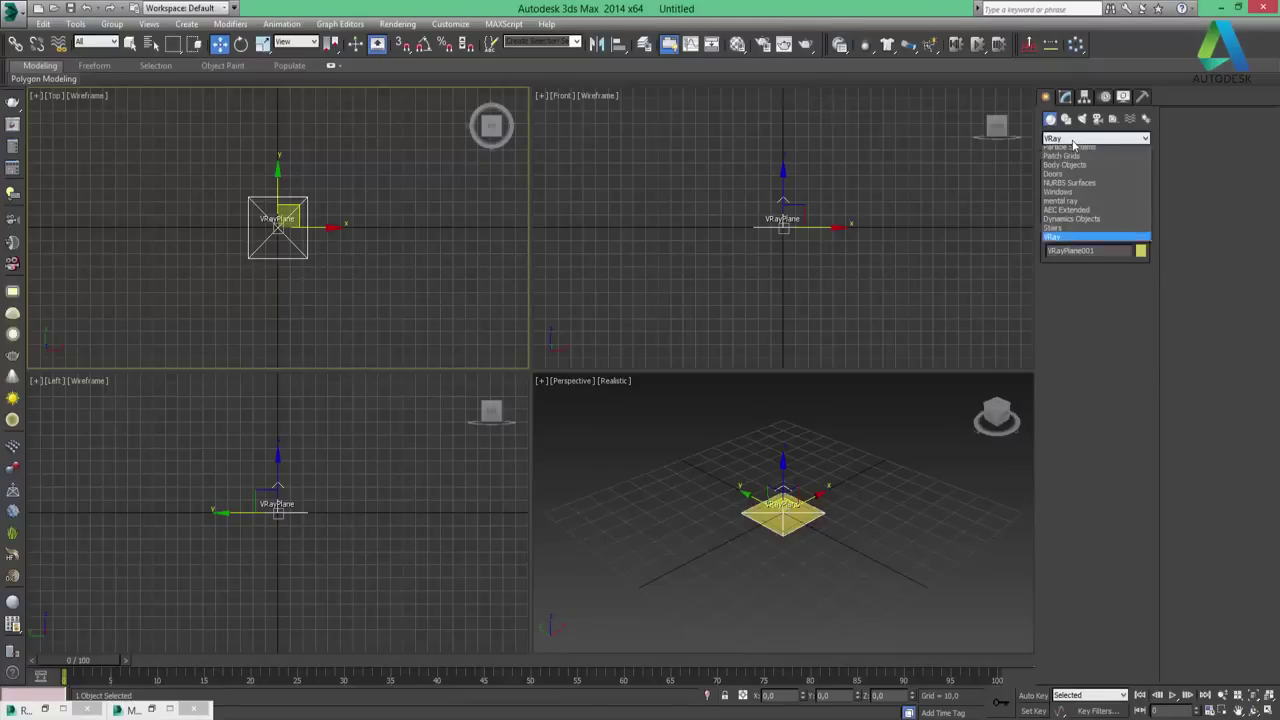
click(1075, 147)
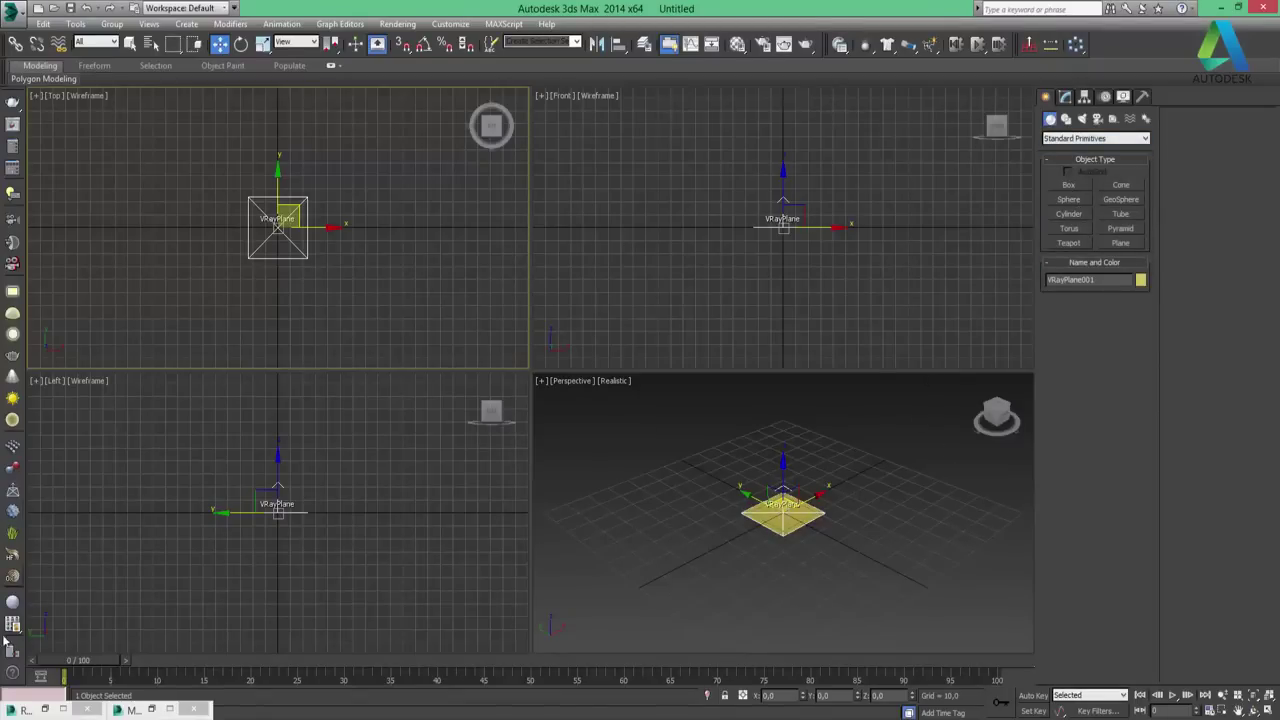
key(m)
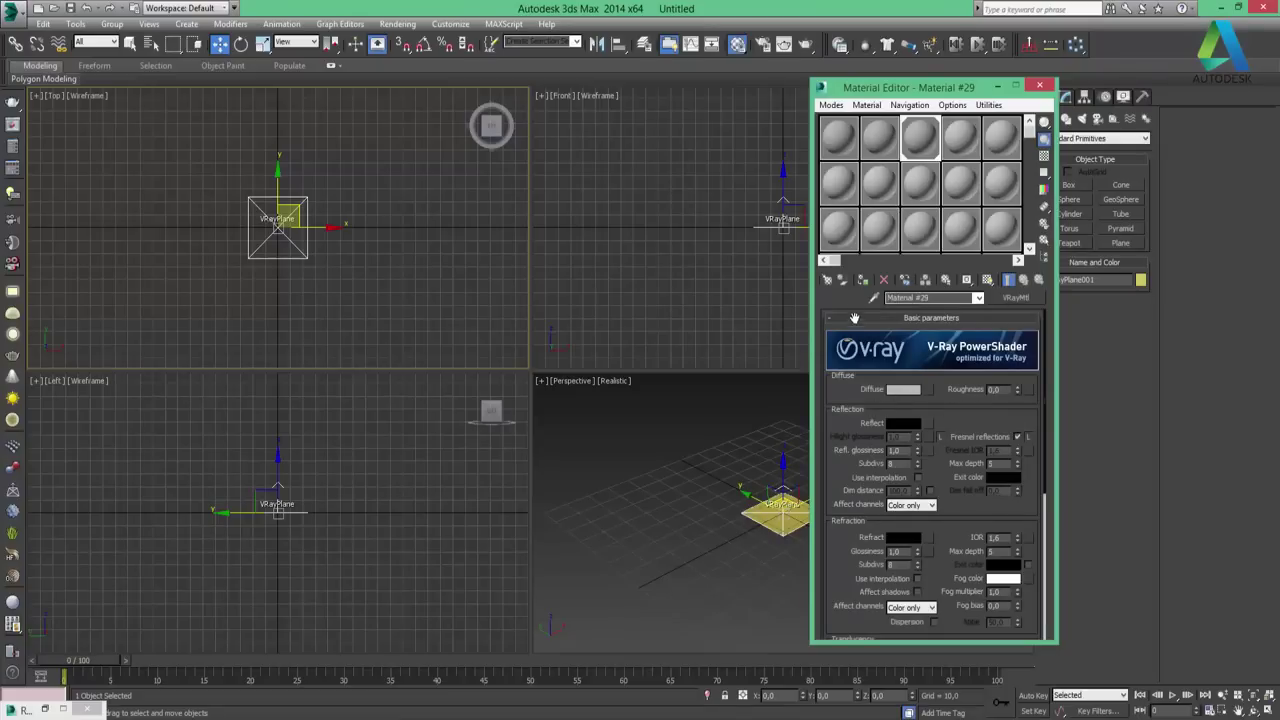
Select the 02 - Default slot, draw a sphere in Perspective, and raise it above the VRayPlane
click(882, 136)
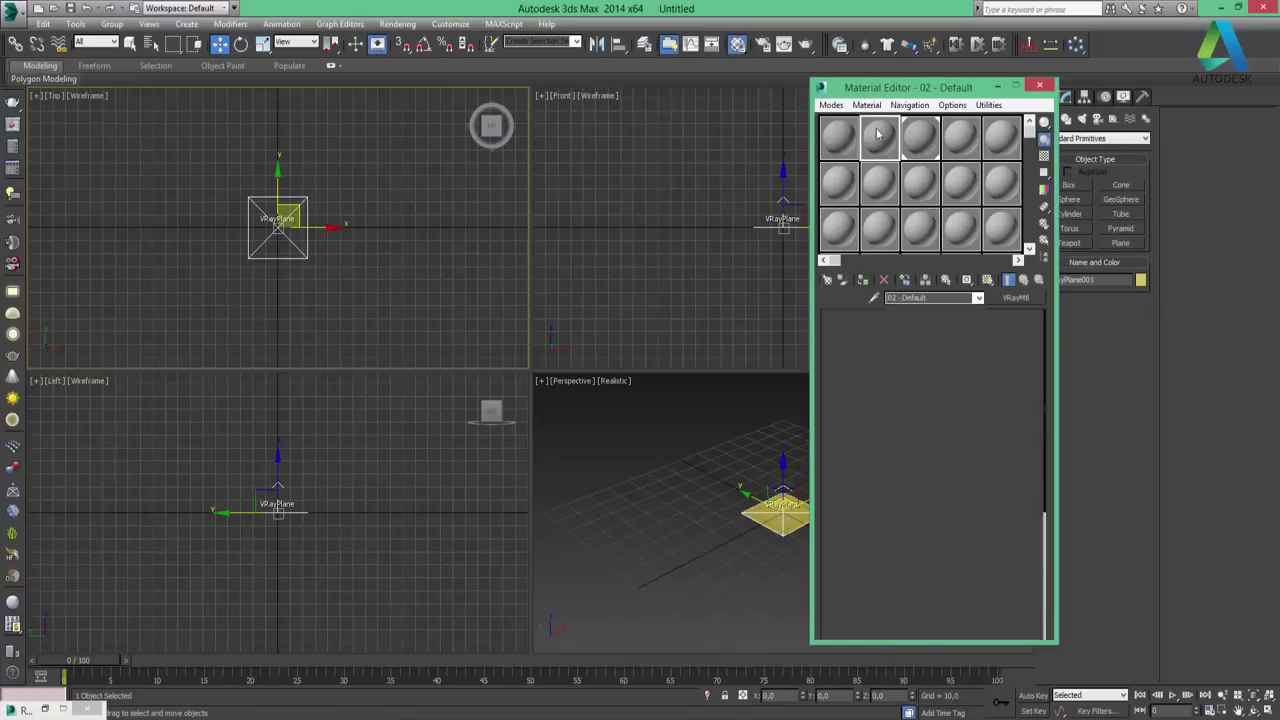
drag(940, 88, 370, 51)
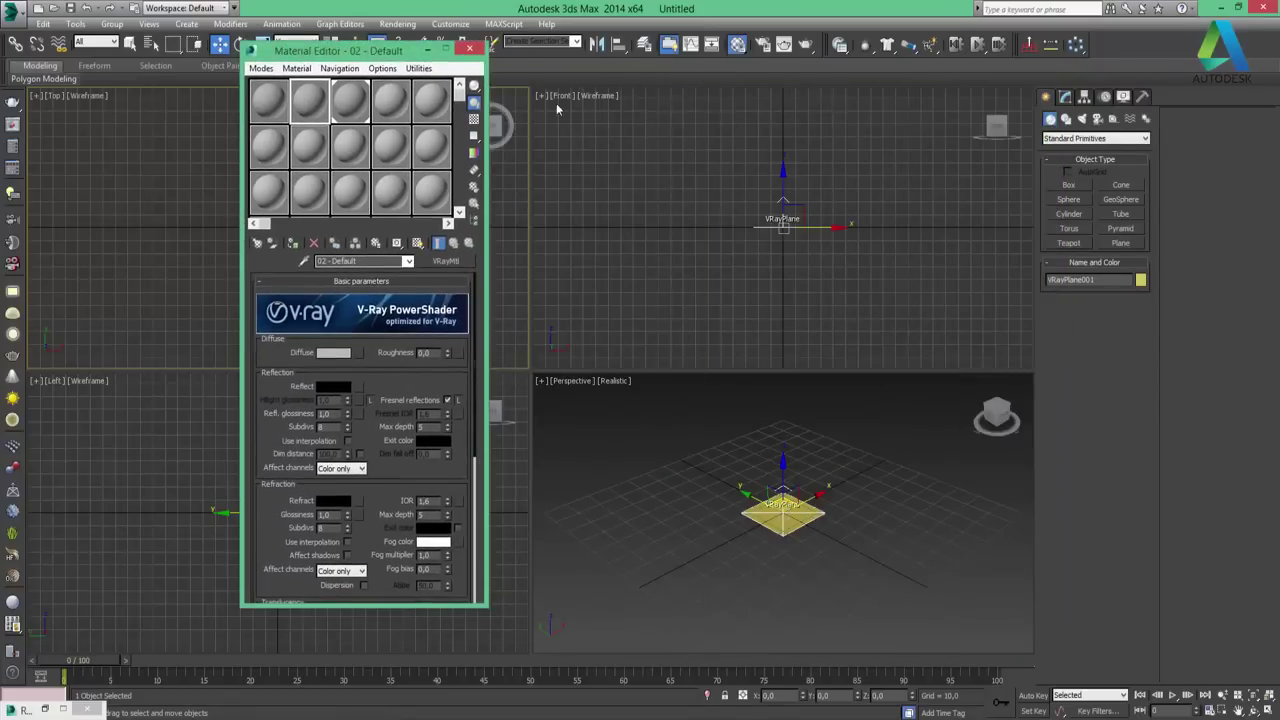
click(1068, 186)
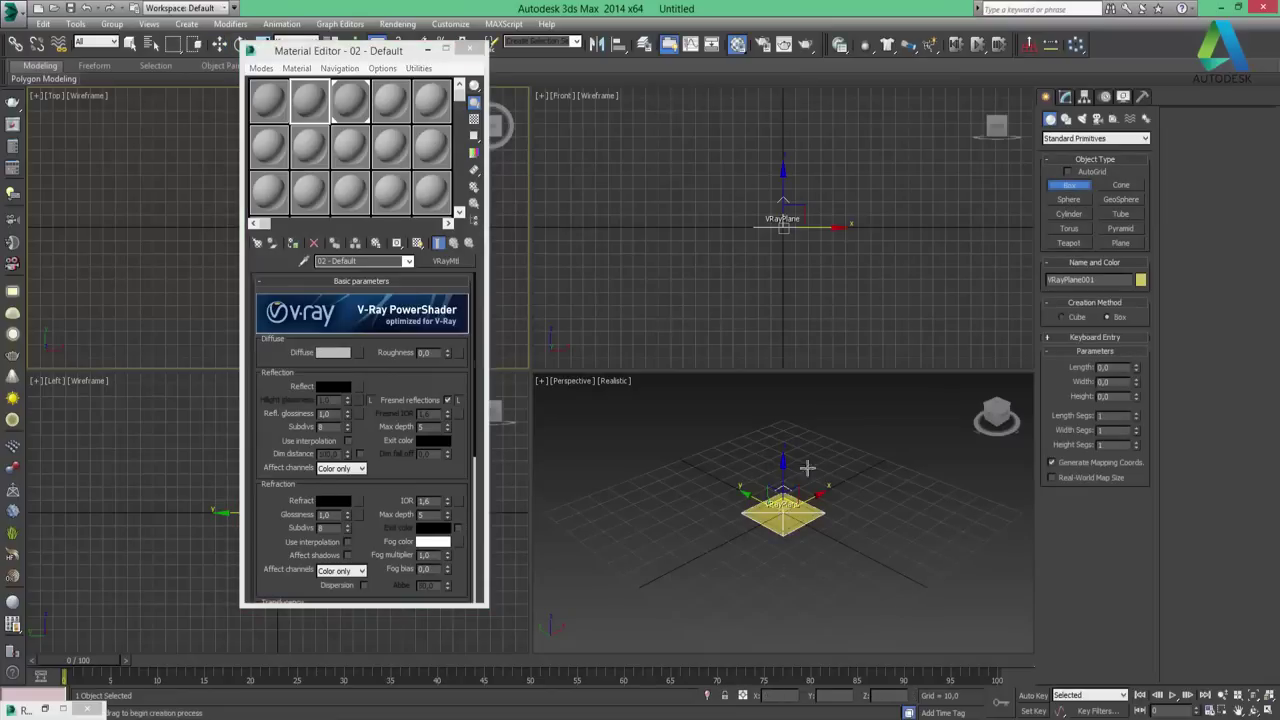
click(1068, 199)
click(784, 512)
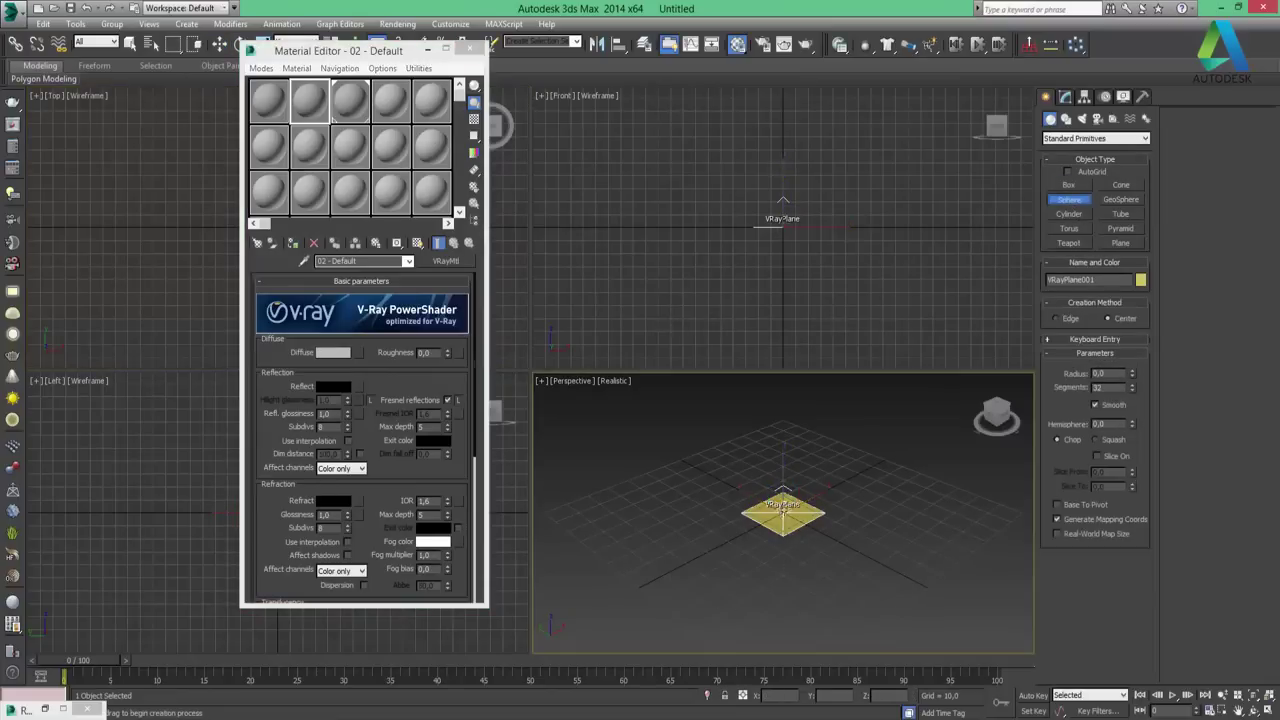
drag(805, 525, 830, 540)
key(w)
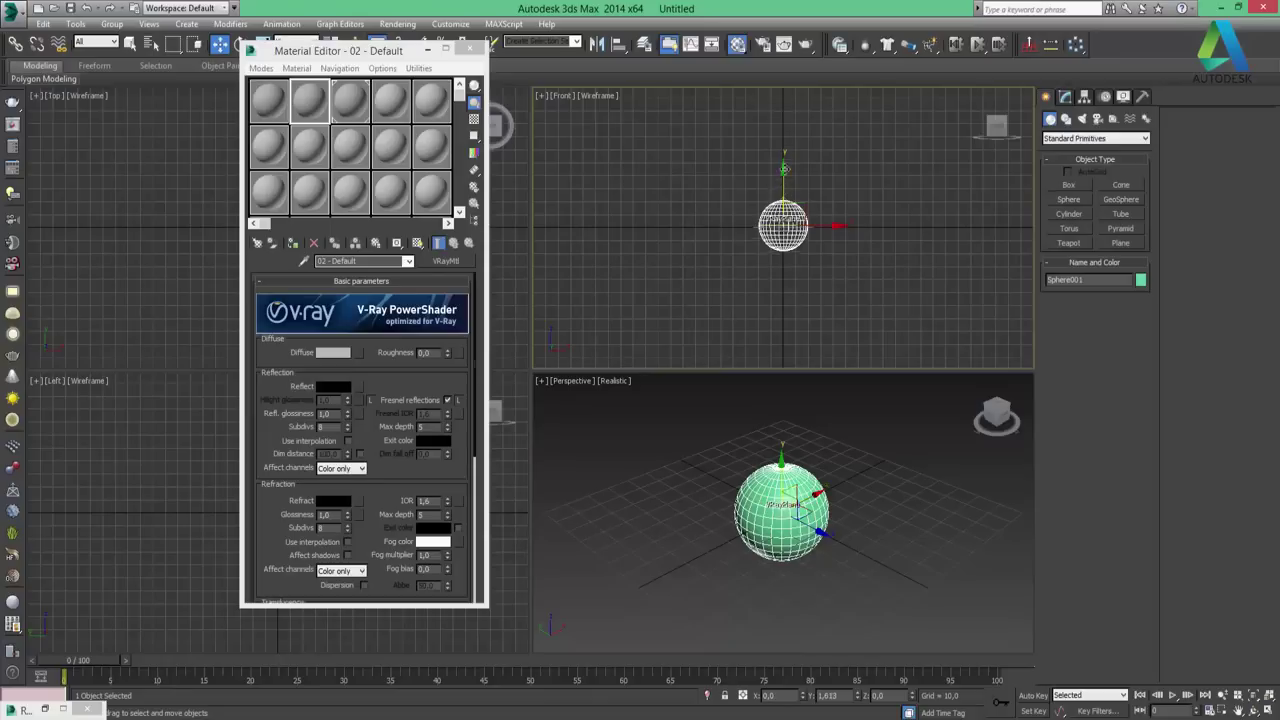
drag(785, 188, 786, 160)
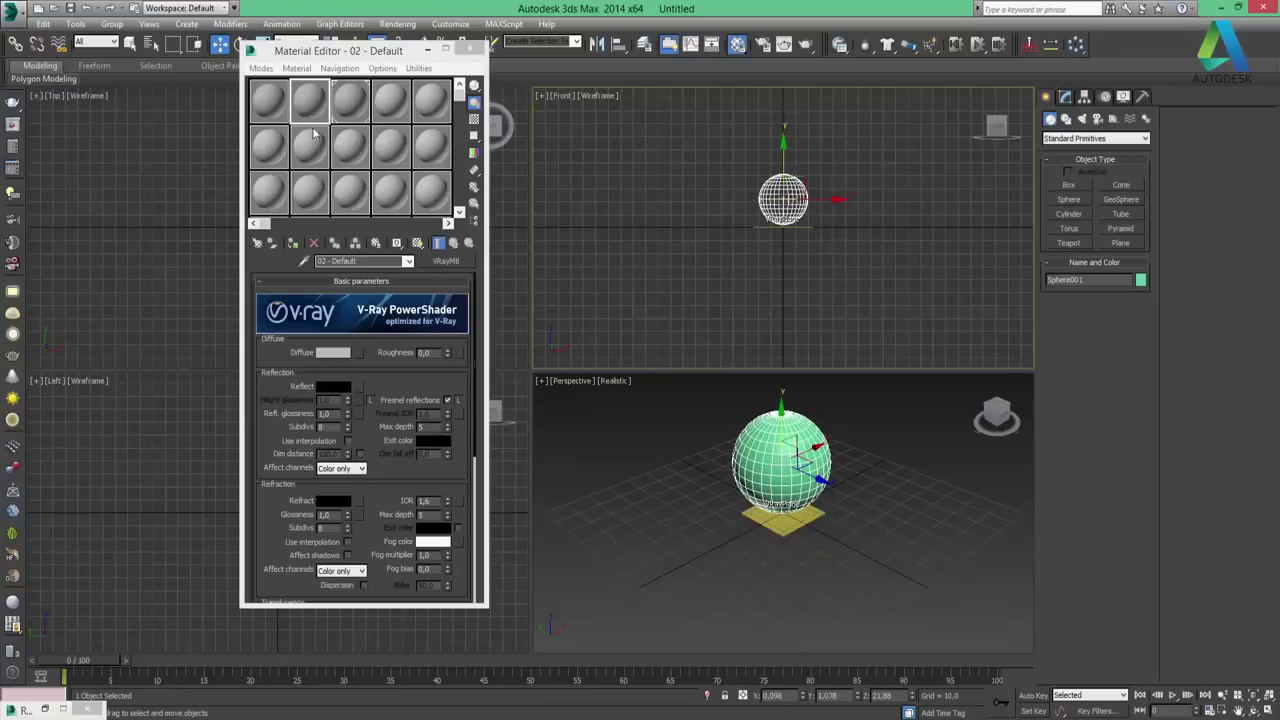
Set the 02 - Default diffuse colour to fully saturated red and assign it to Sphere001
click(329, 355)
drag(490, 155, 501, 241)
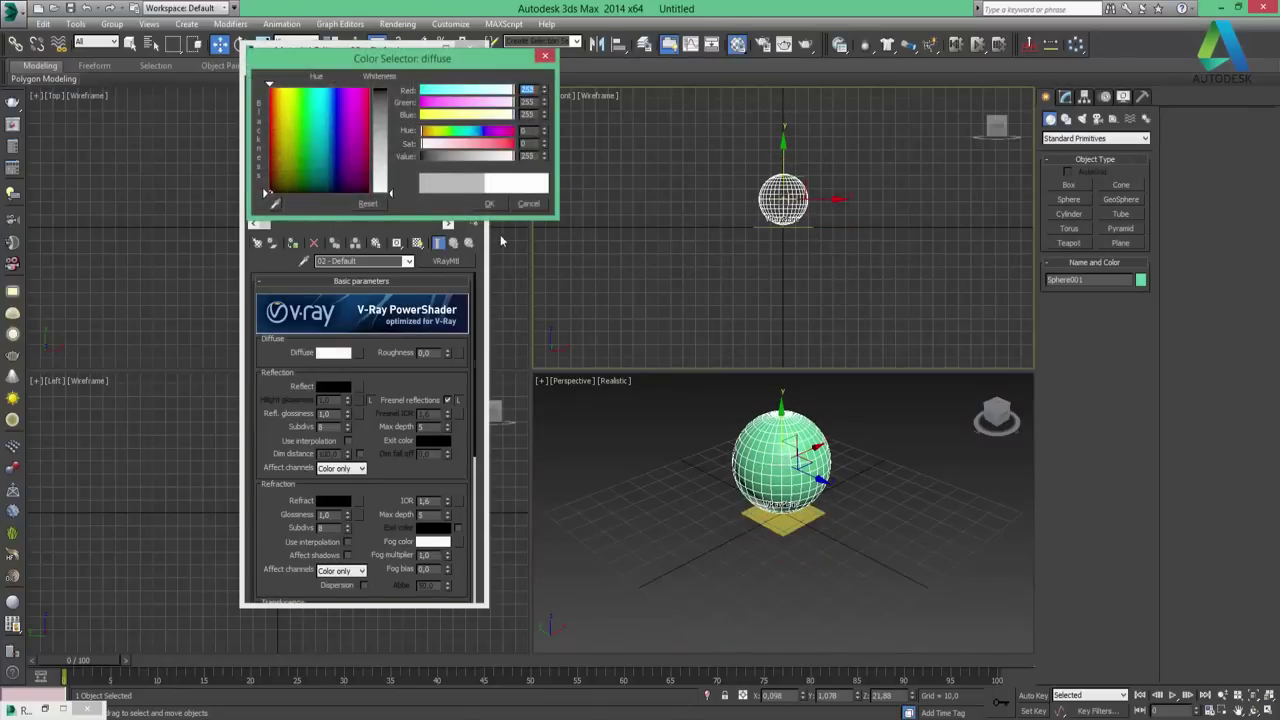
click(489, 203)
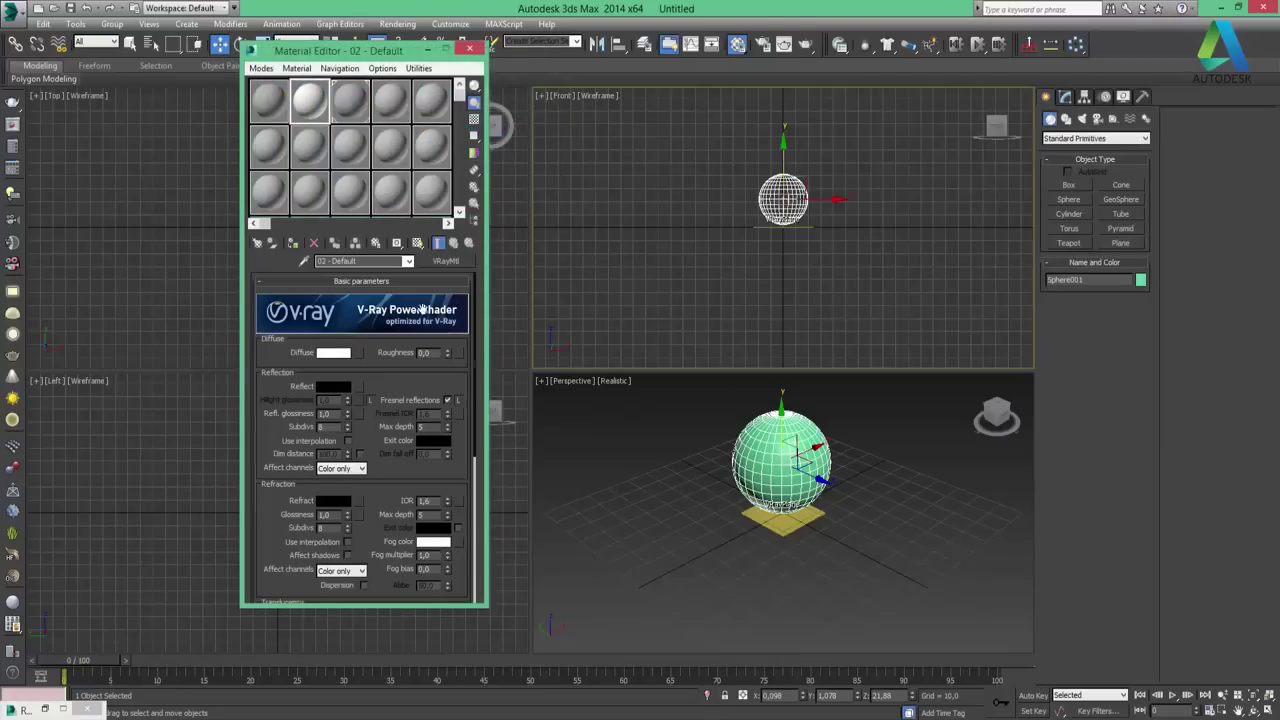
click(334, 352)
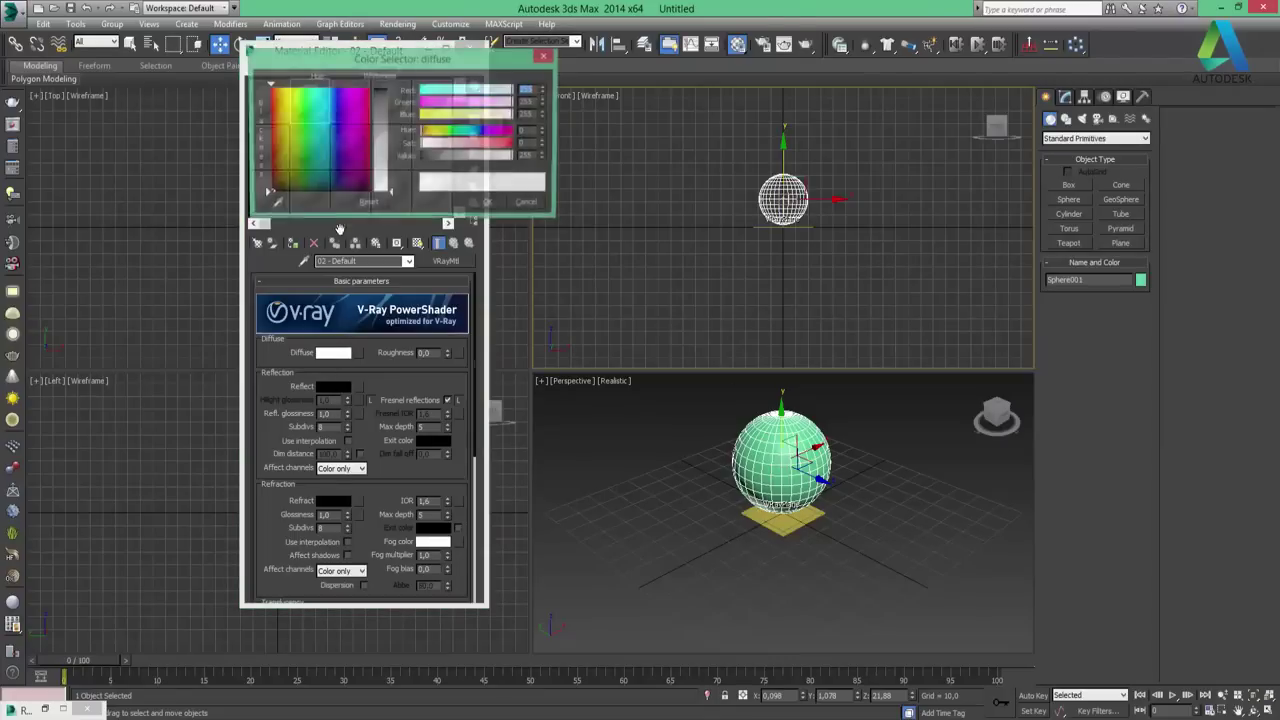
drag(266, 189, 267, 87)
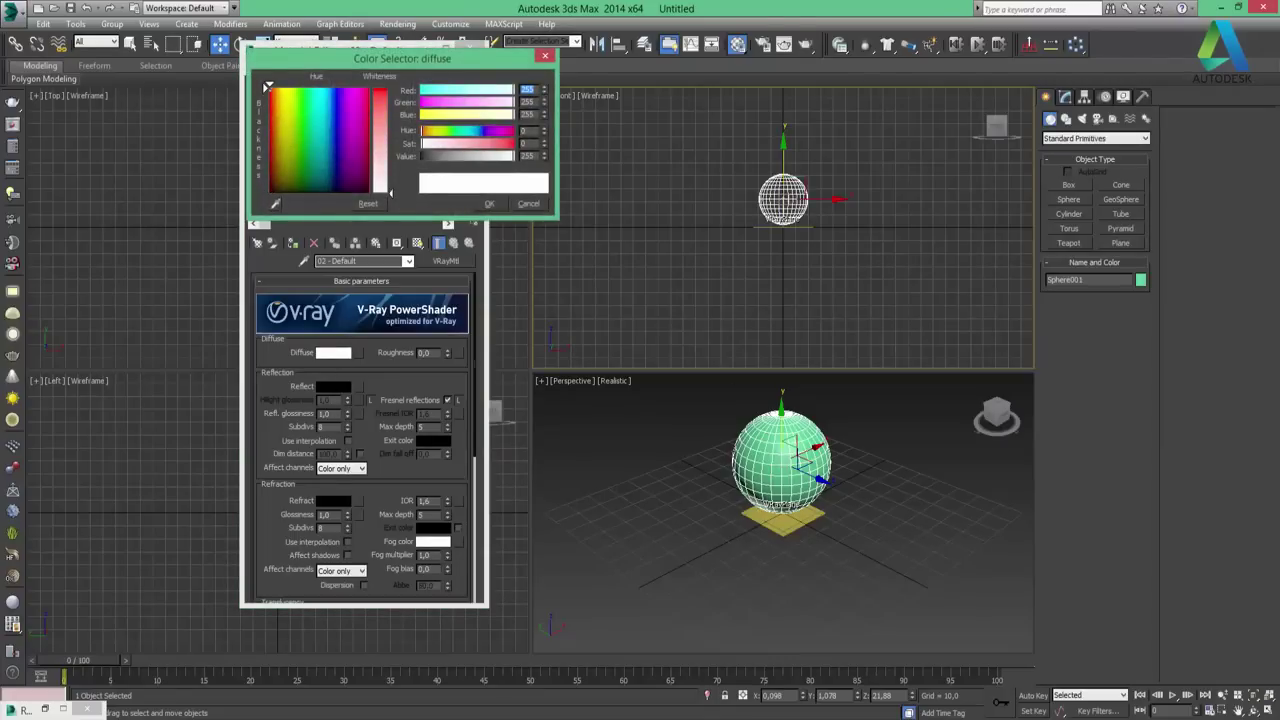
drag(390, 192, 390, 90)
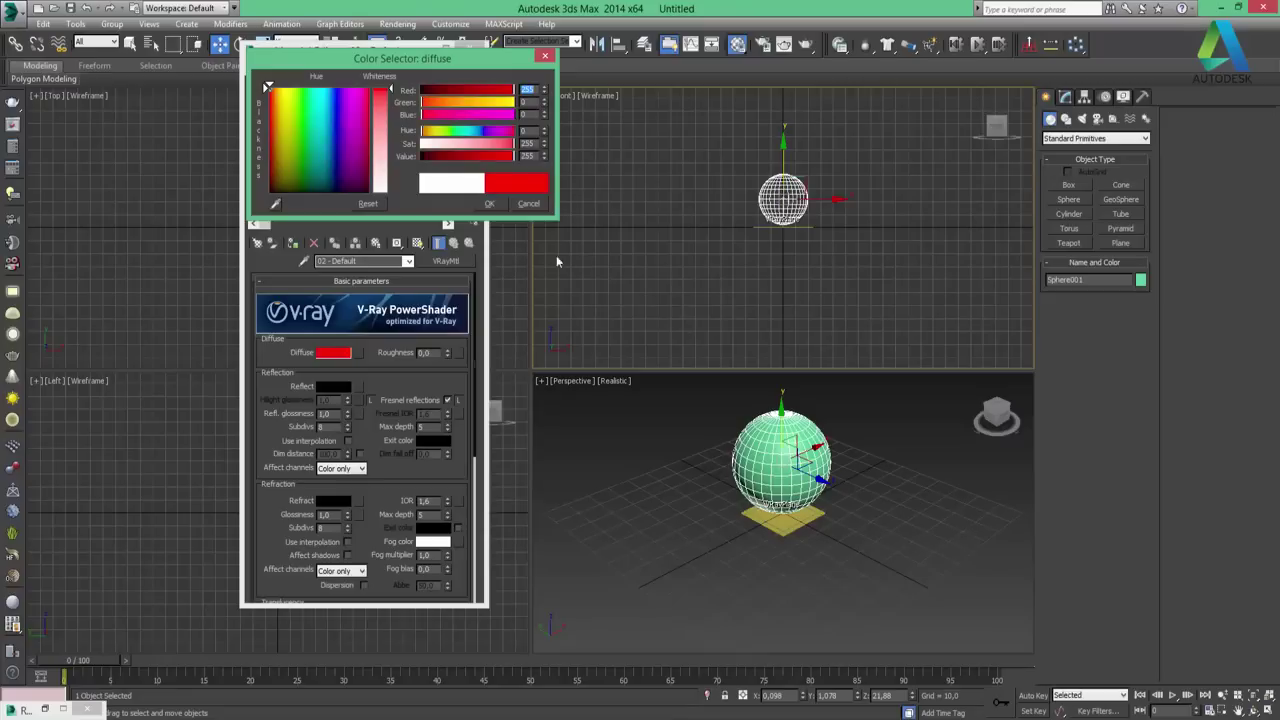
click(492, 204)
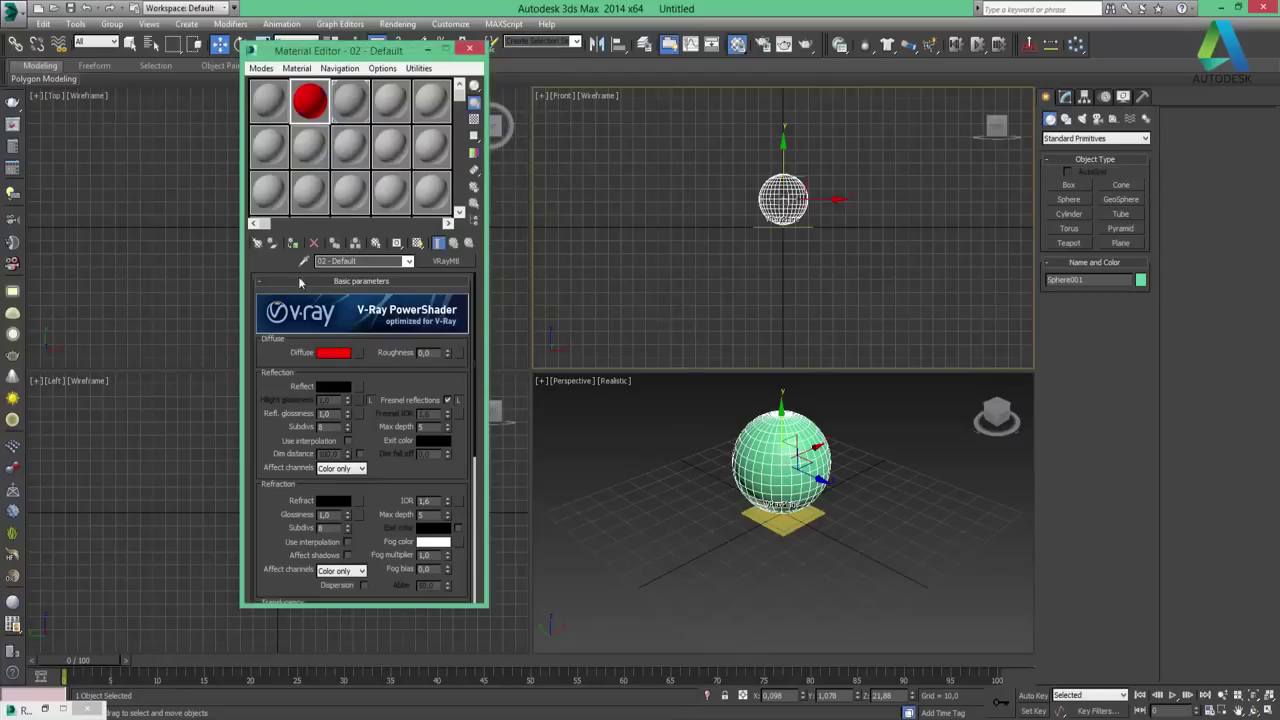
click(294, 243)
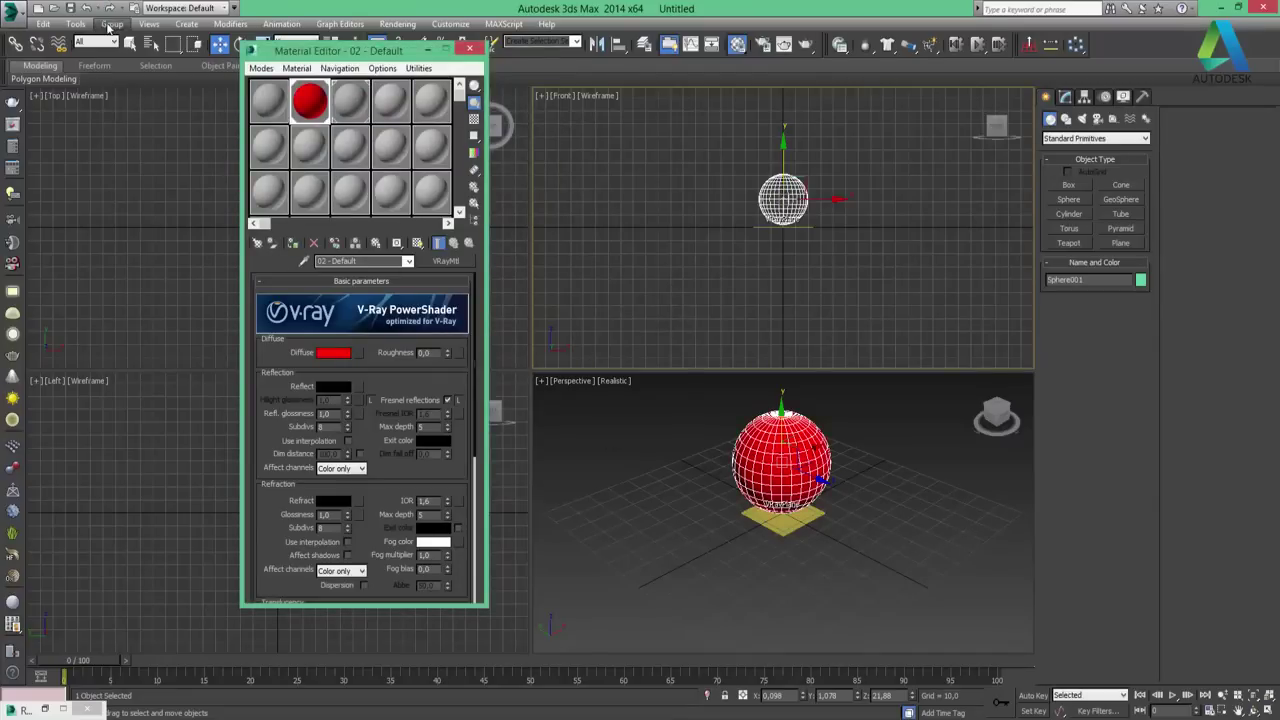
Open Render Setup on the V-Ray tab with the About V-Ray rollout collapsed
click(397, 23)
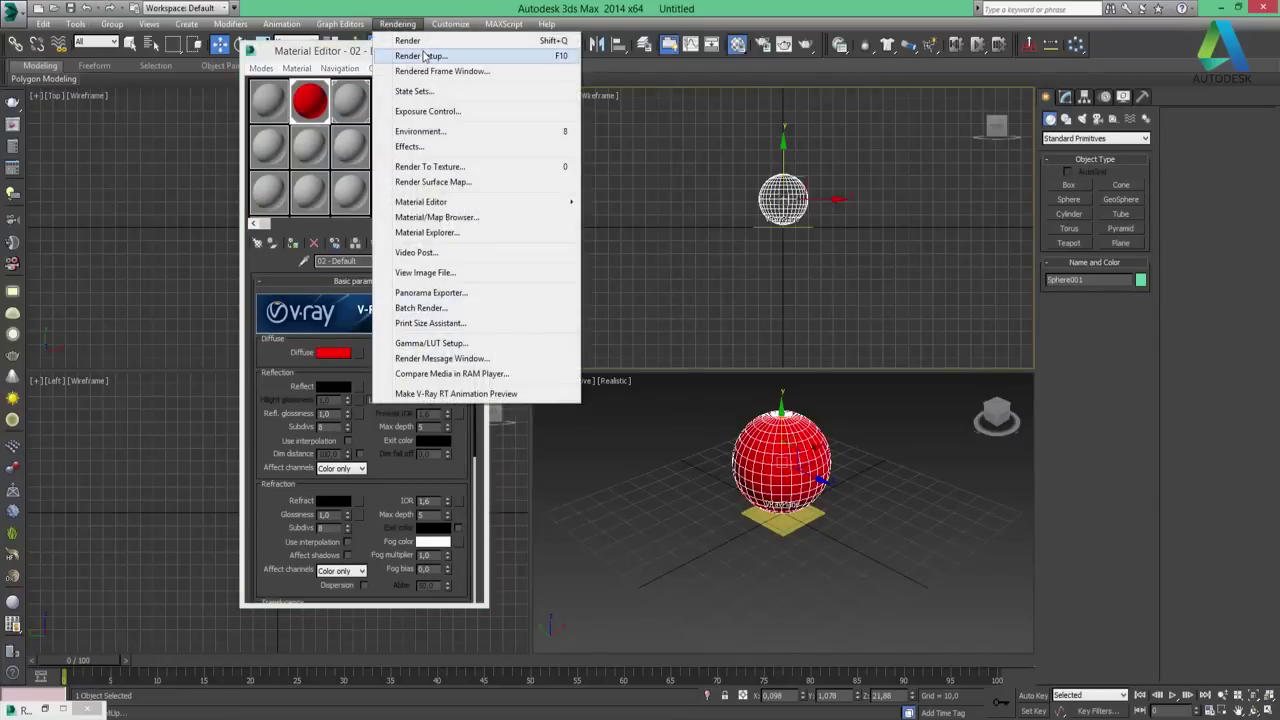
click(425, 55)
click(835, 146)
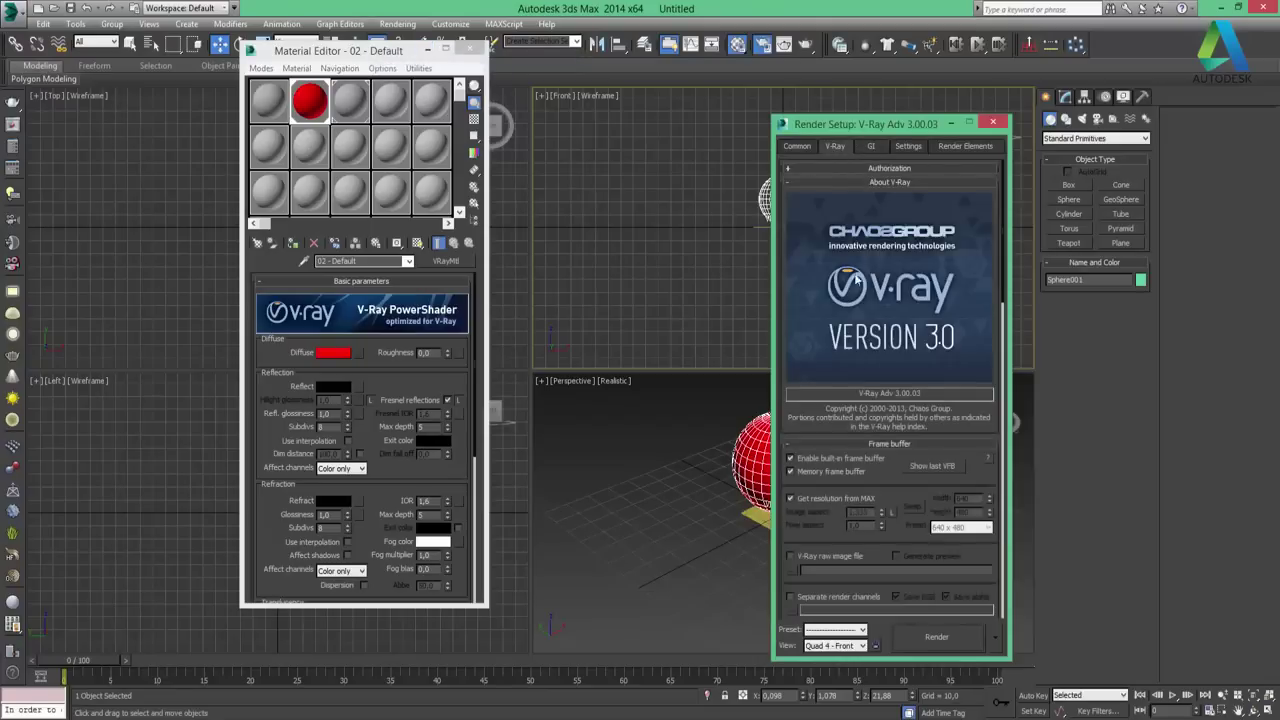
click(878, 183)
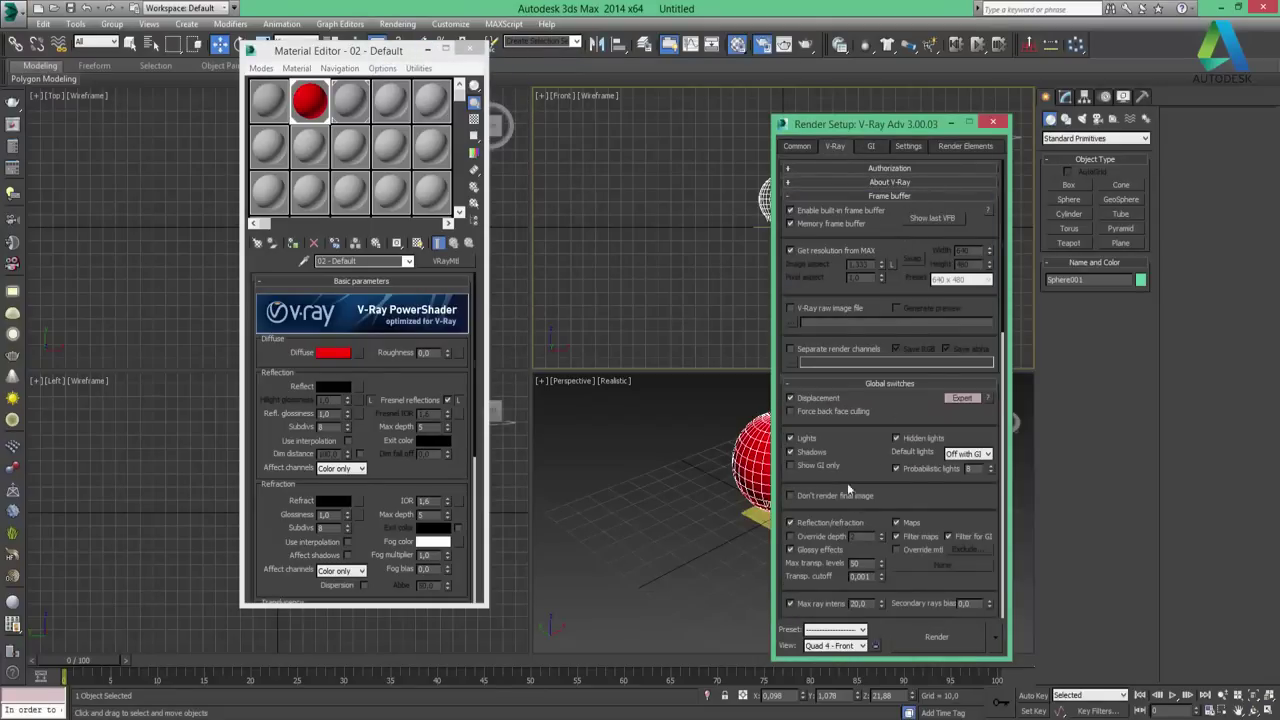
Keep shadows on in Global switches and enable the GI environment override
click(810, 452)
click(822, 452)
scroll(897, 556, down, 5)
scroll(850, 530, down, 5)
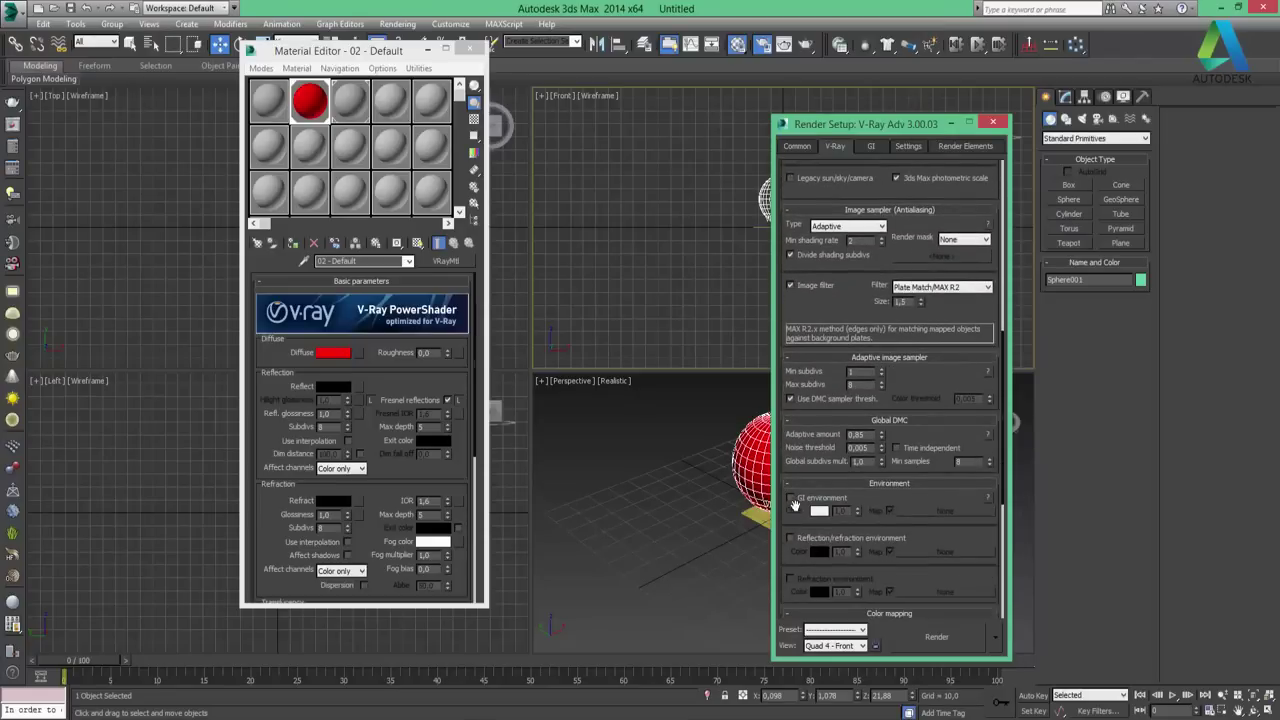
click(791, 498)
On the GI tab, expand the Light cache and Brute force GI rollouts
click(874, 147)
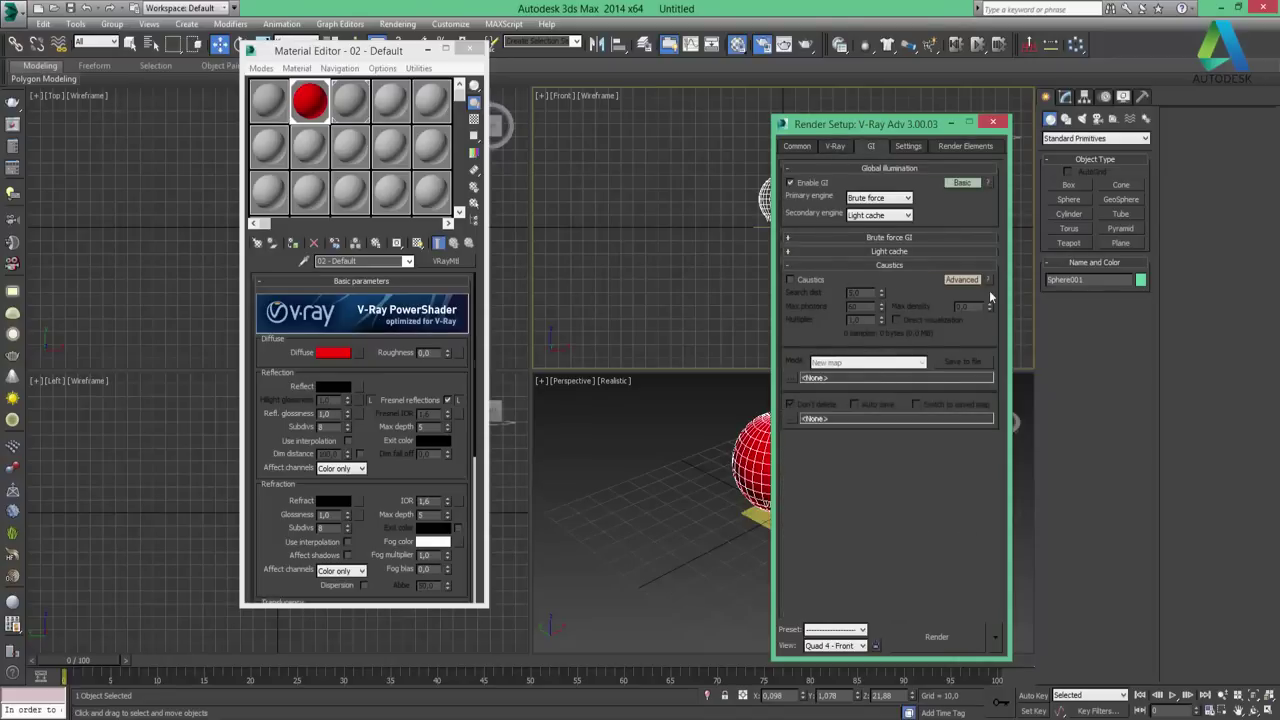
click(896, 252)
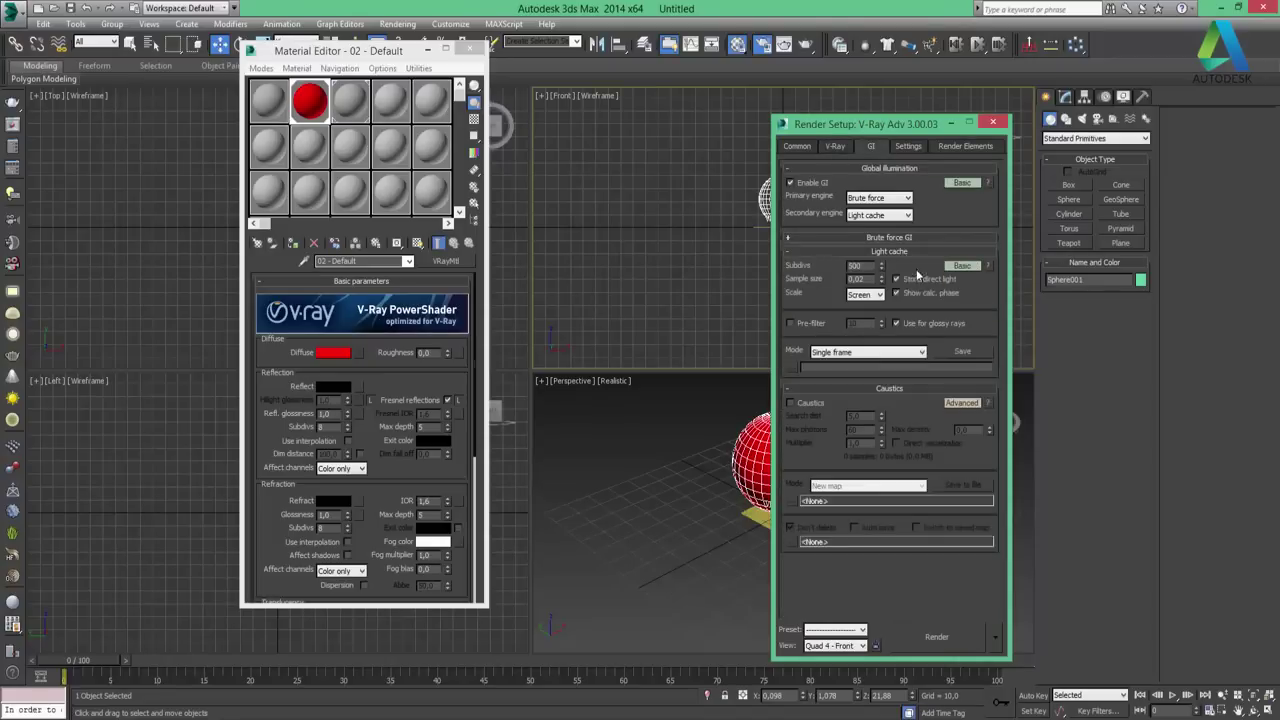
click(902, 240)
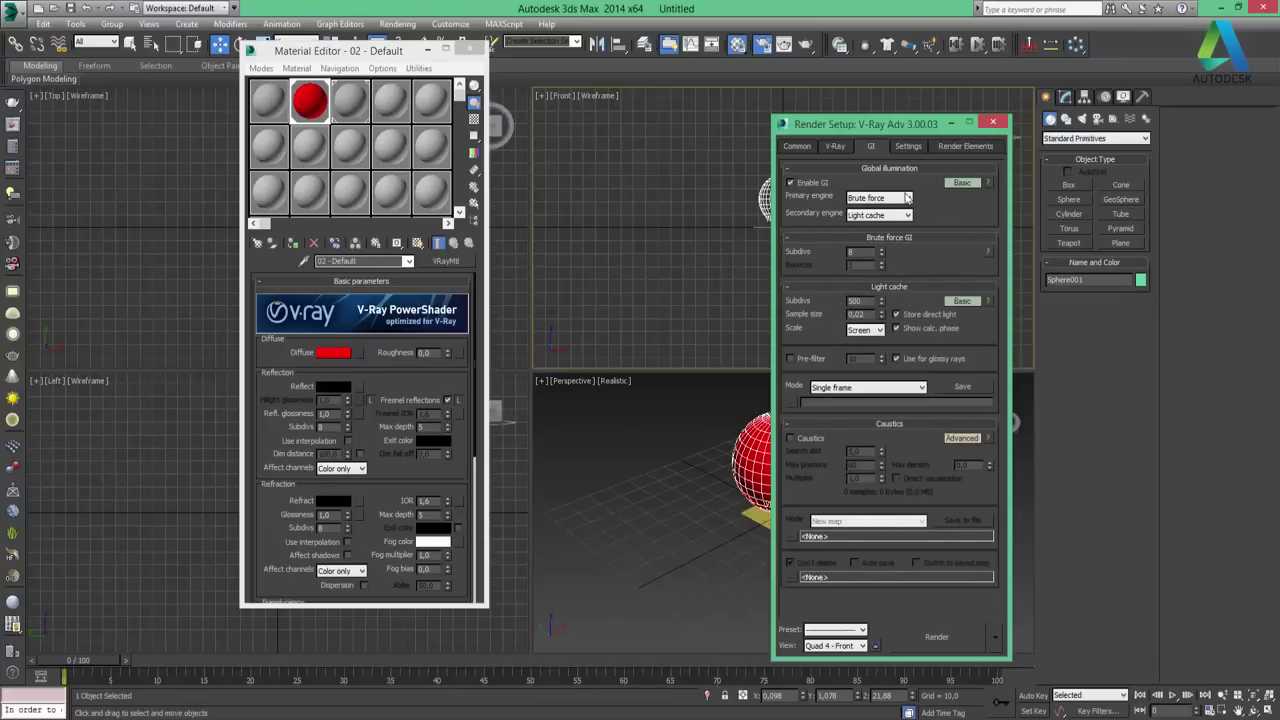
Switch the primary GI engine to Irradiance map and expand its settings
click(880, 198)
click(882, 209)
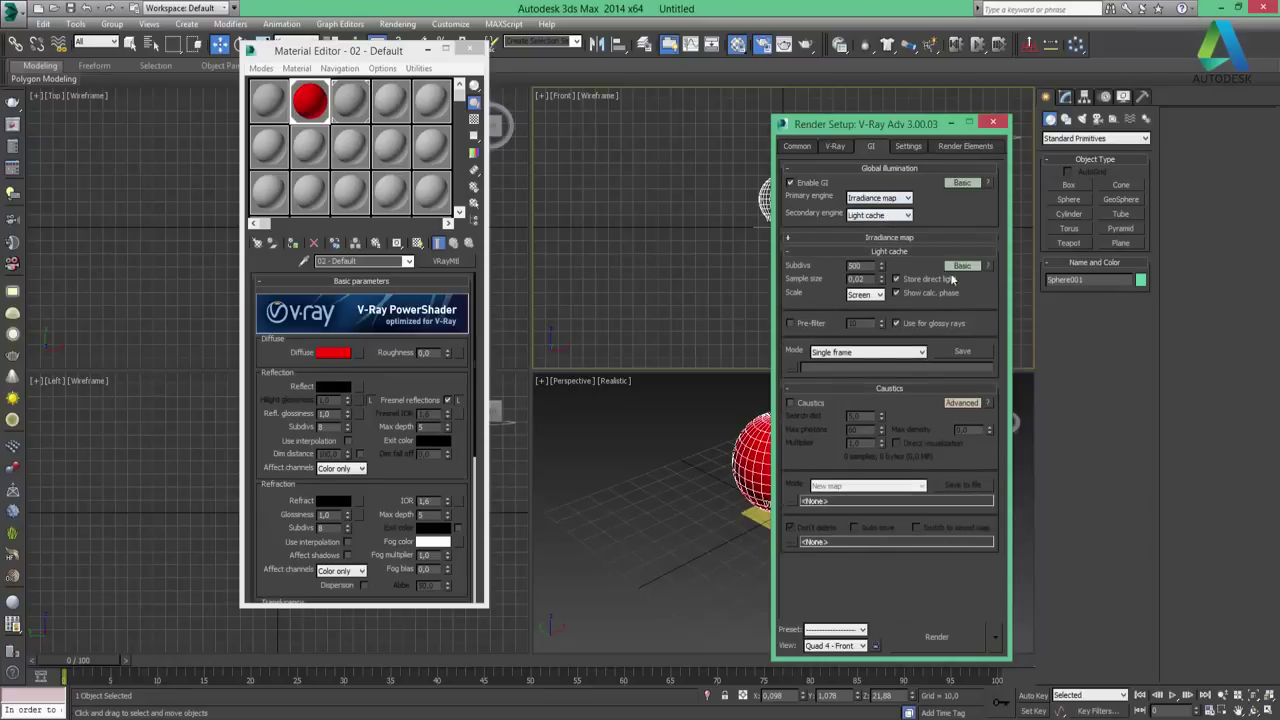
click(882, 238)
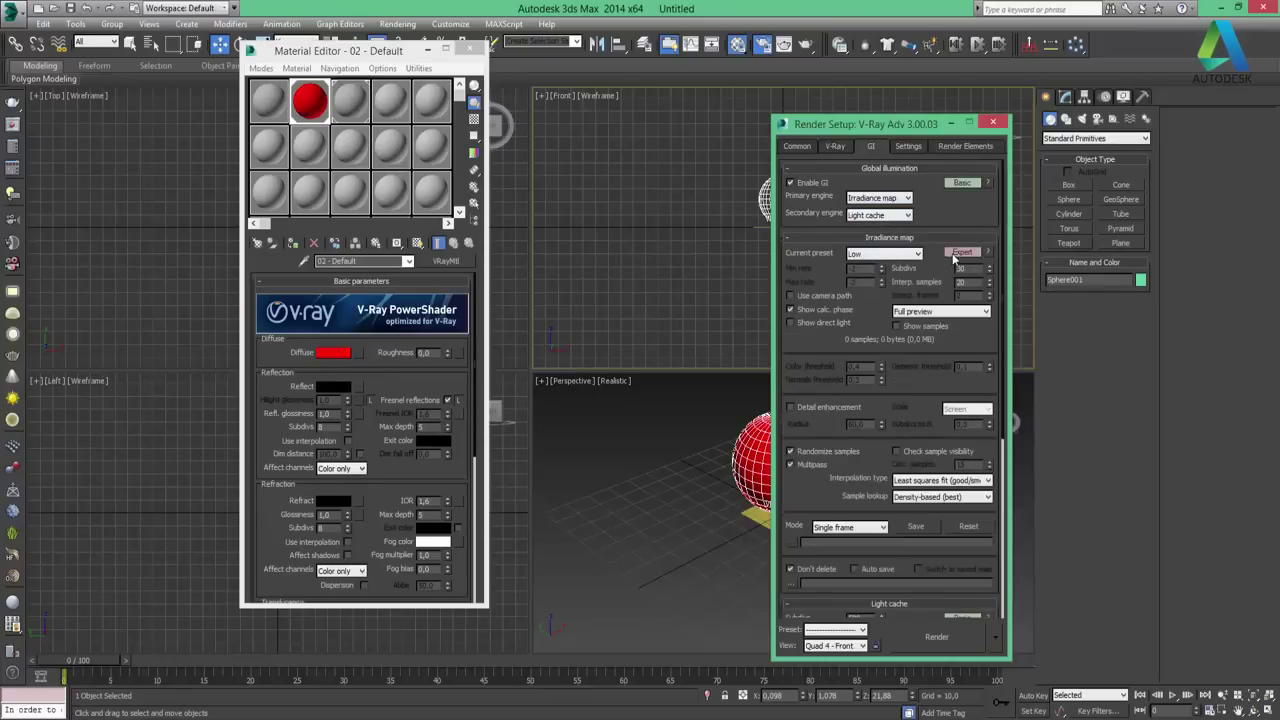
Set the irradiance map preset to Very low and render the Perspective view
click(886, 256)
click(885, 265)
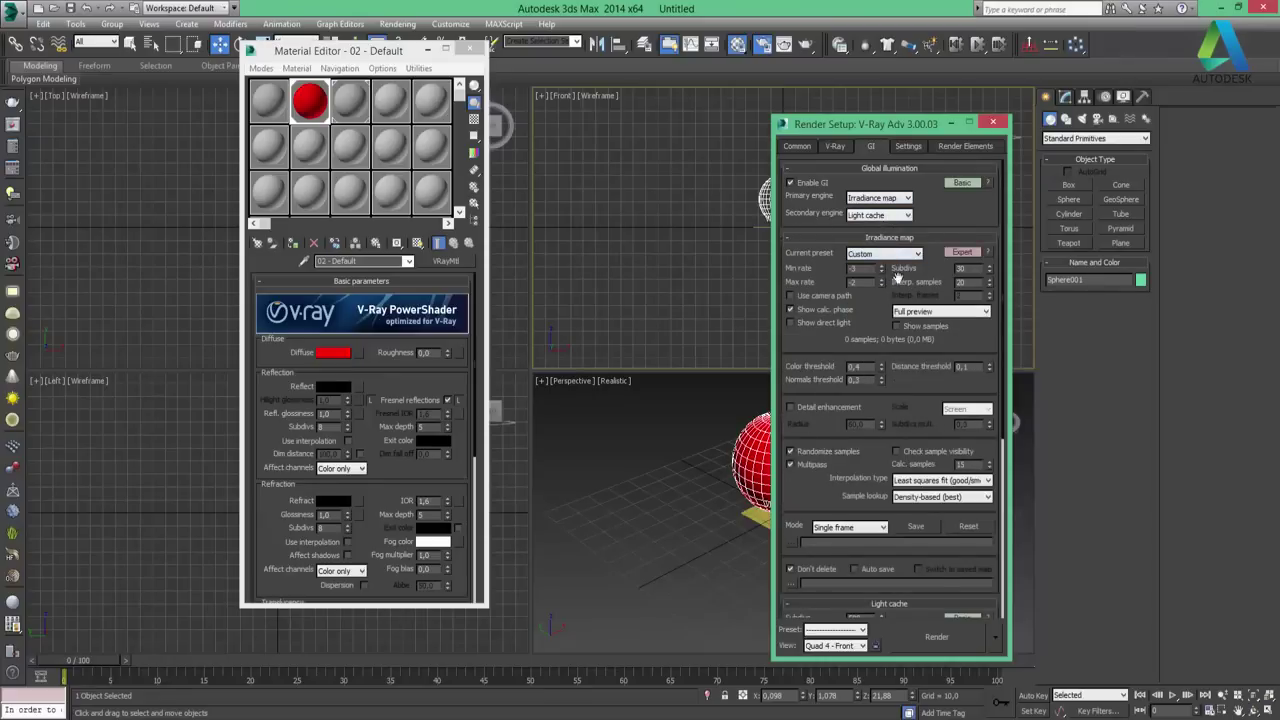
click(881, 254)
click(872, 274)
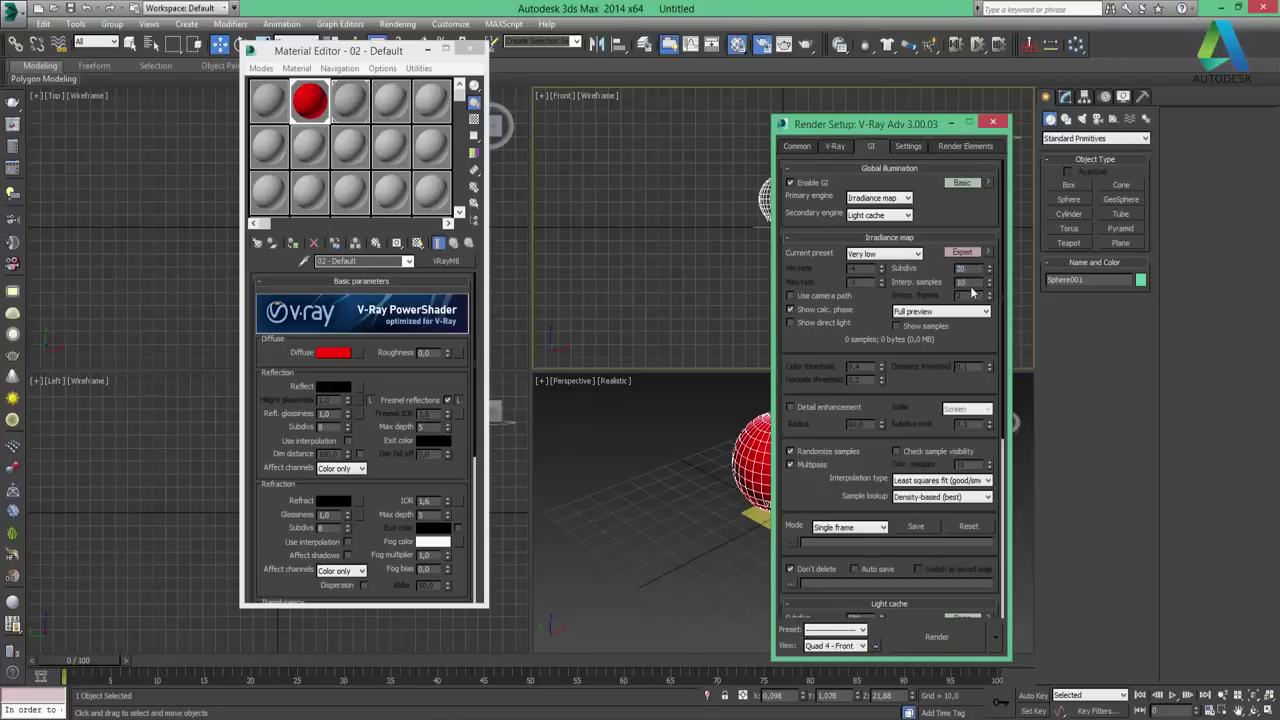
middle_click(676, 412)
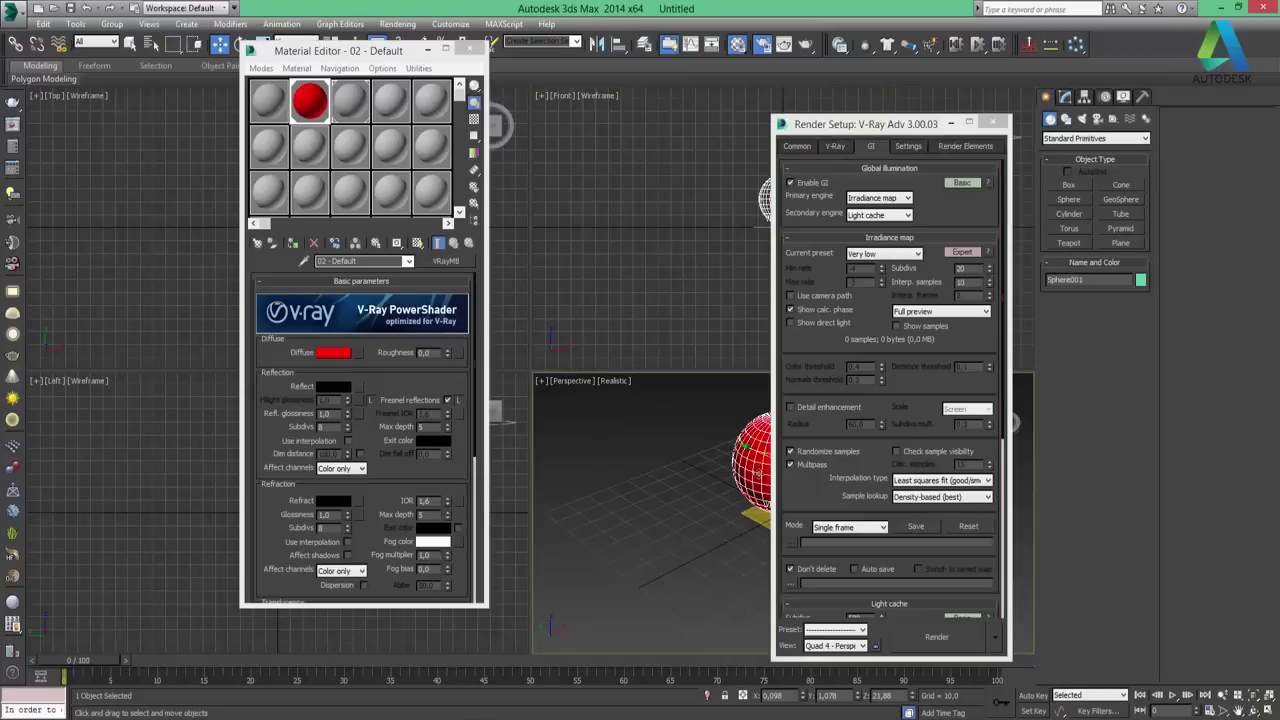
click(940, 638)
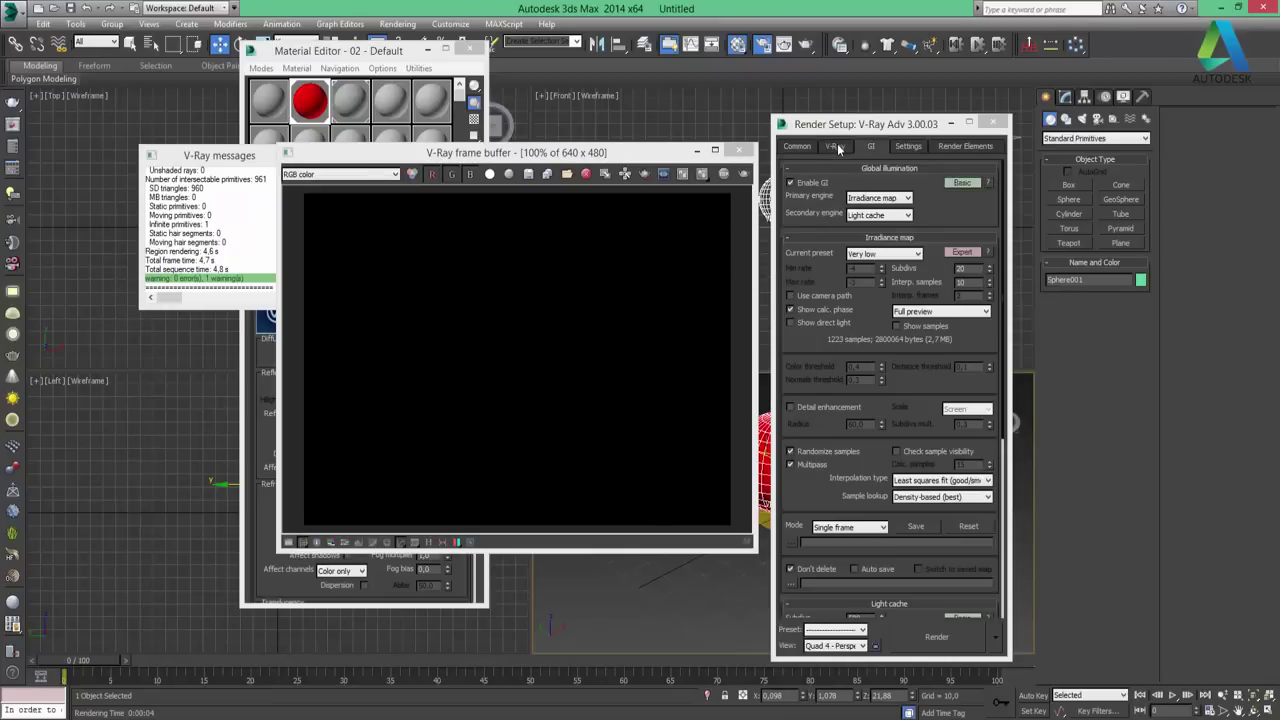
Move the frame buffer lower, close the V-Ray messages window, and select the camera's f-number field
drag(603, 157, 615, 318)
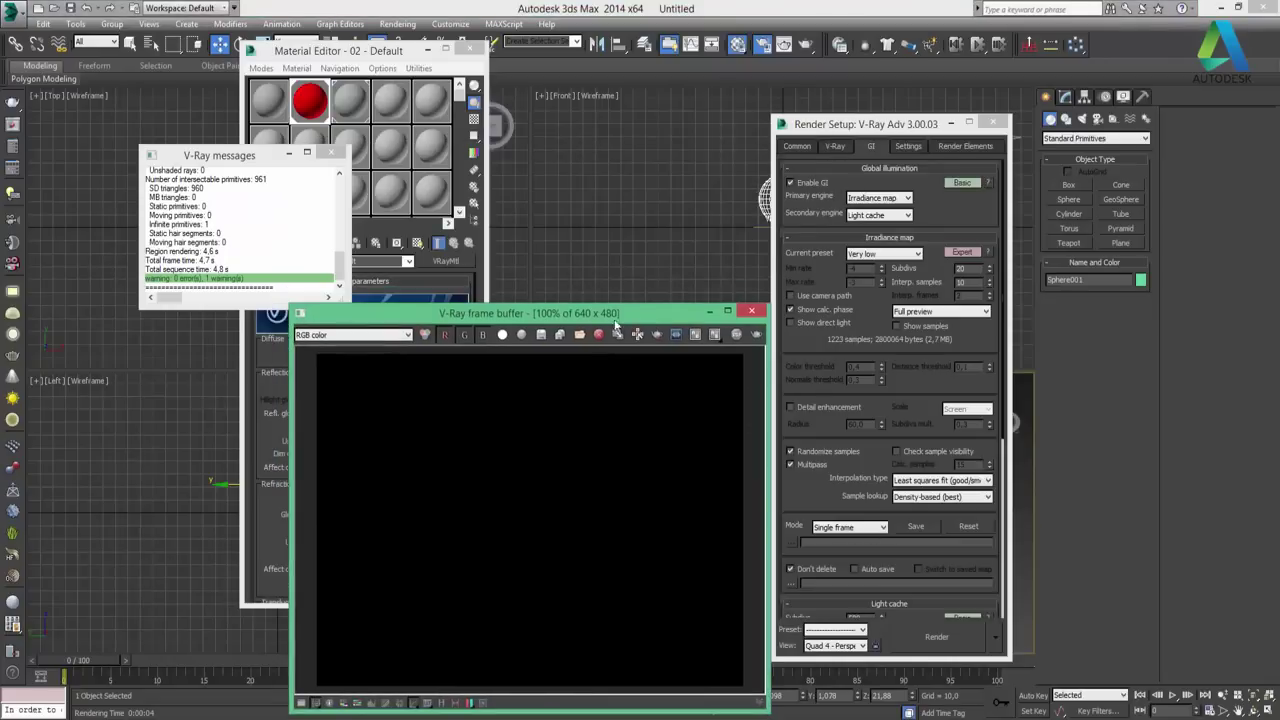
click(338, 153)
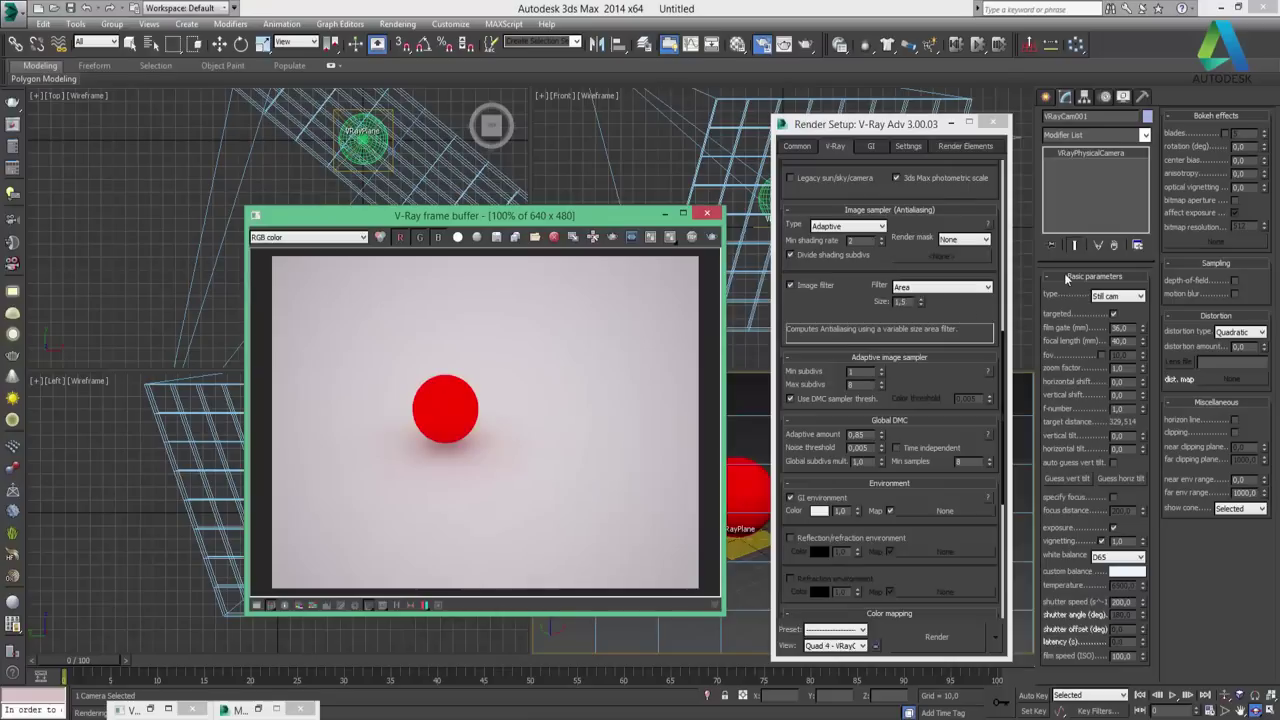
click(1000, 701)
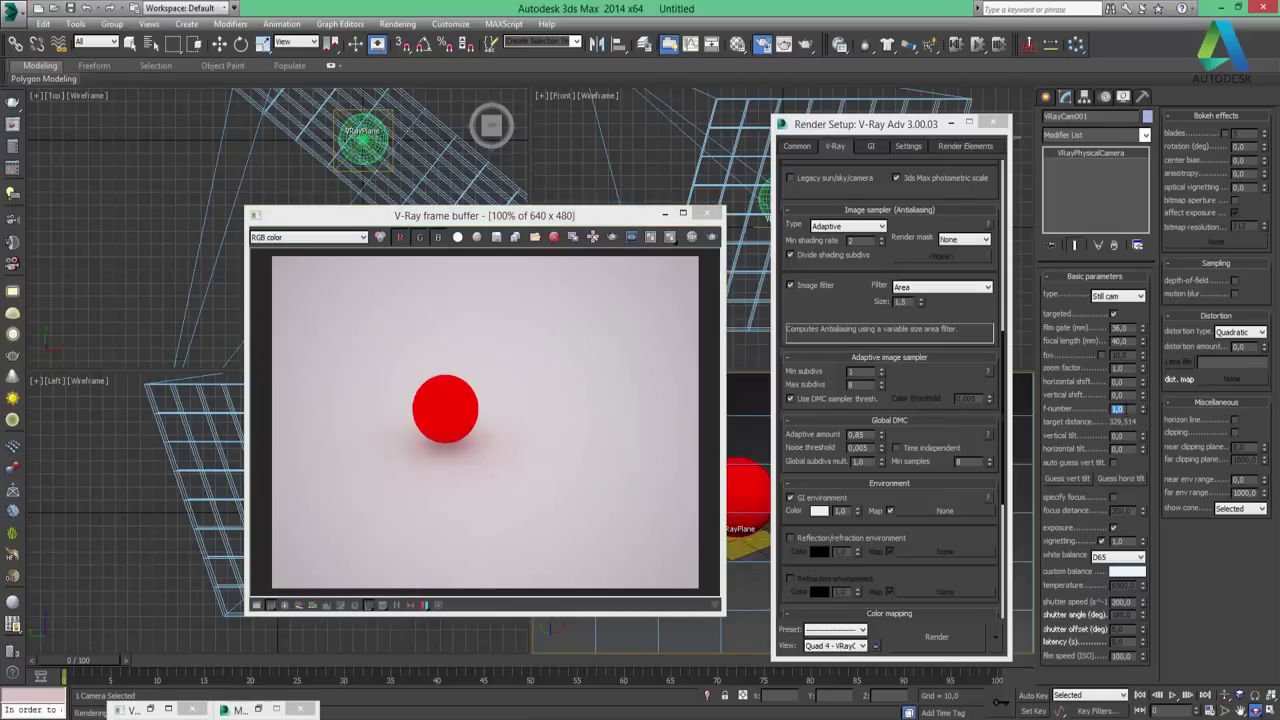
text(8)
text(2)
double_click(1117, 409)
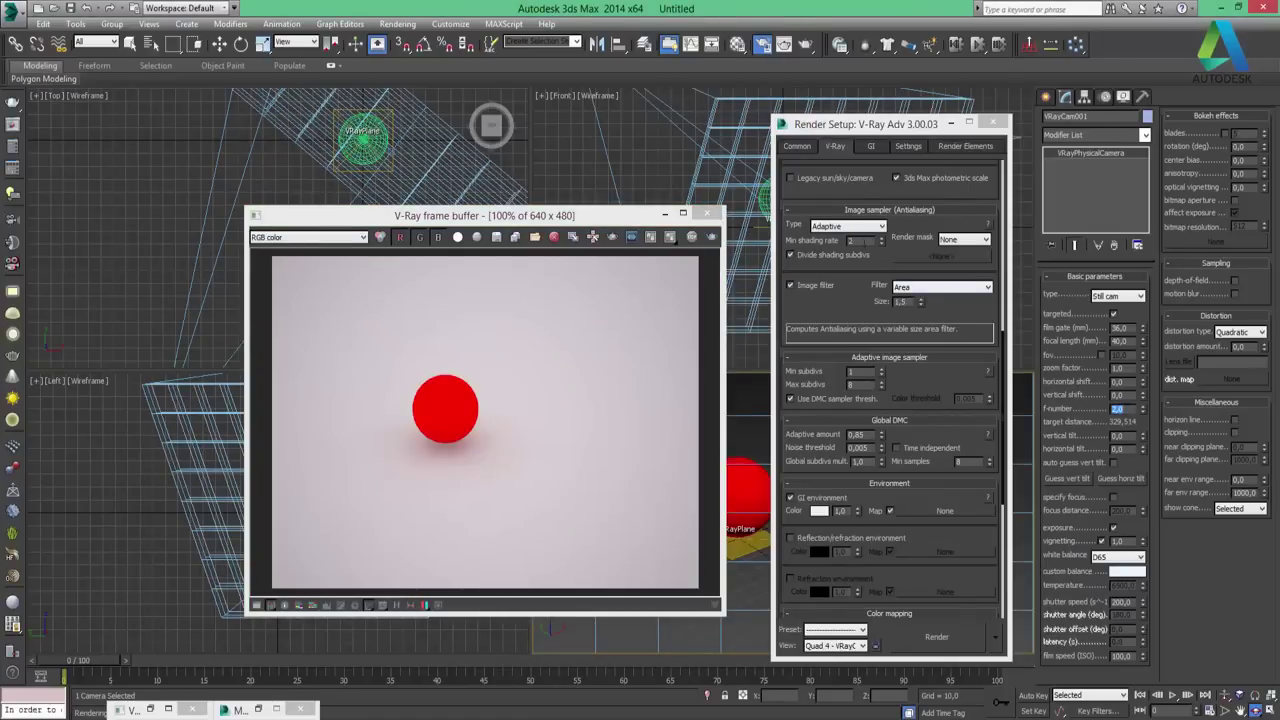
Switch the image filter to Plate Match/MAX R2 and re-render with Shift+Q
click(970, 290)
click(968, 290)
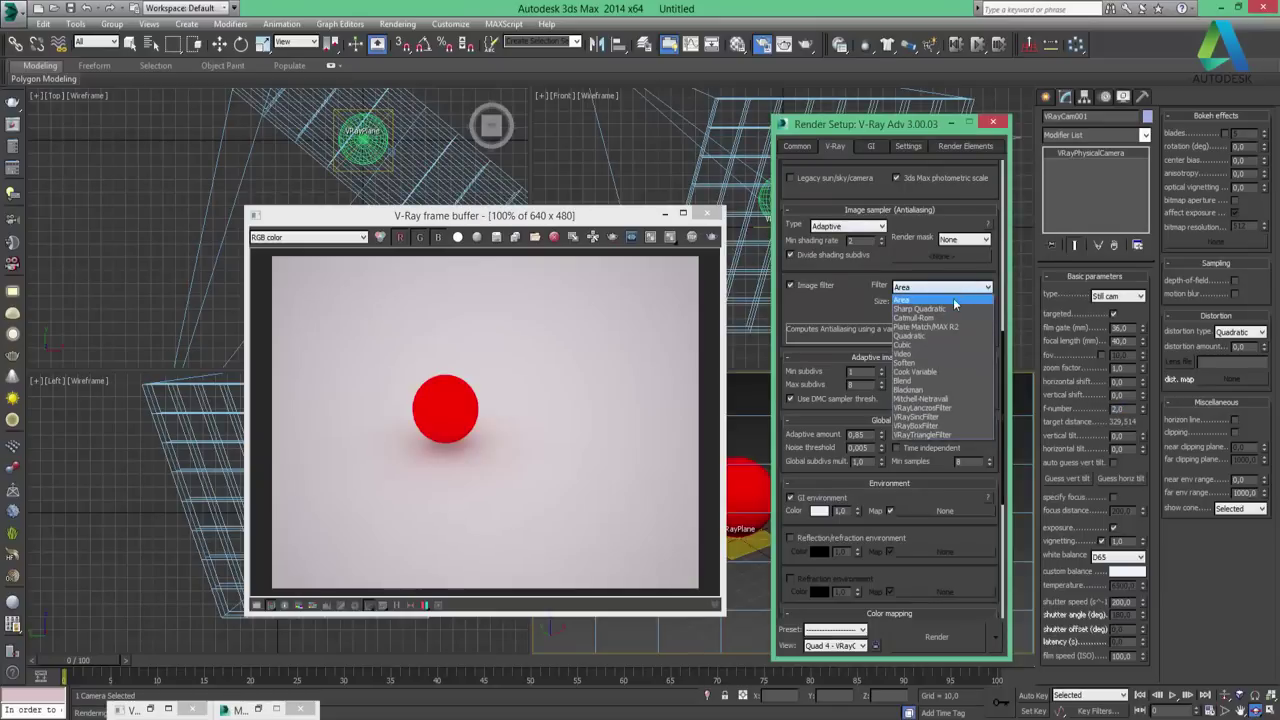
click(942, 328)
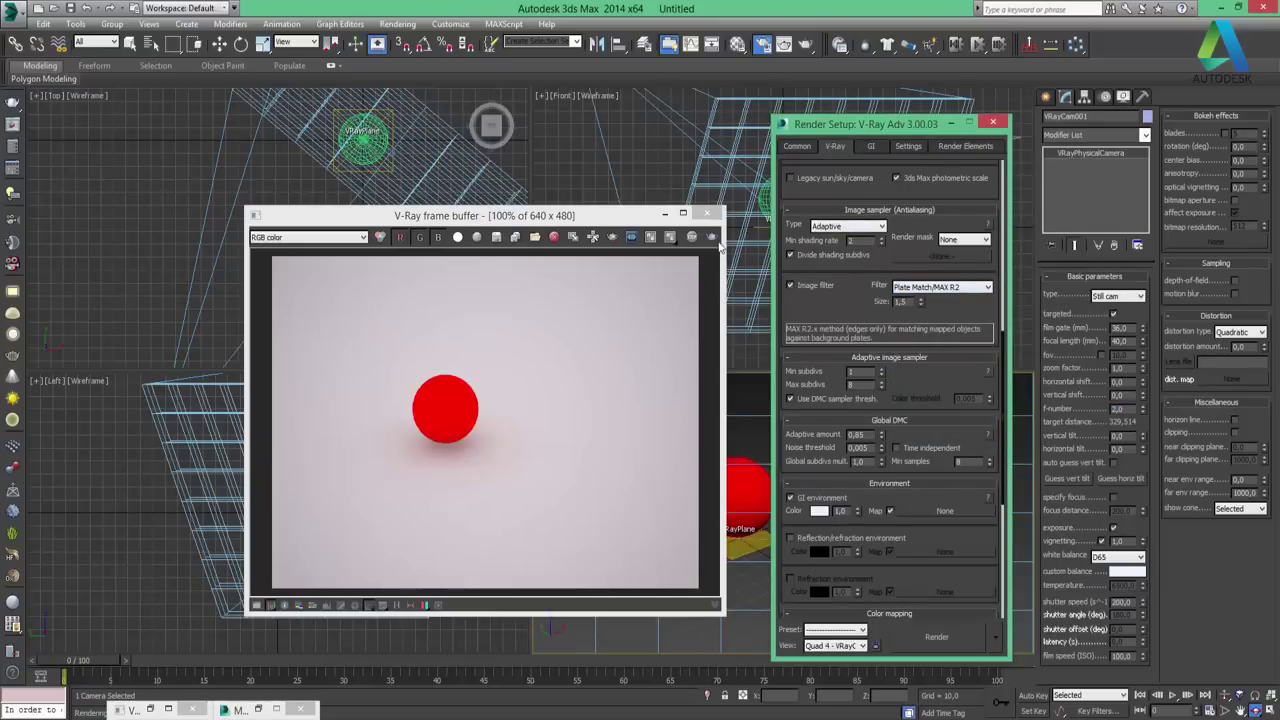
key(shift+q)
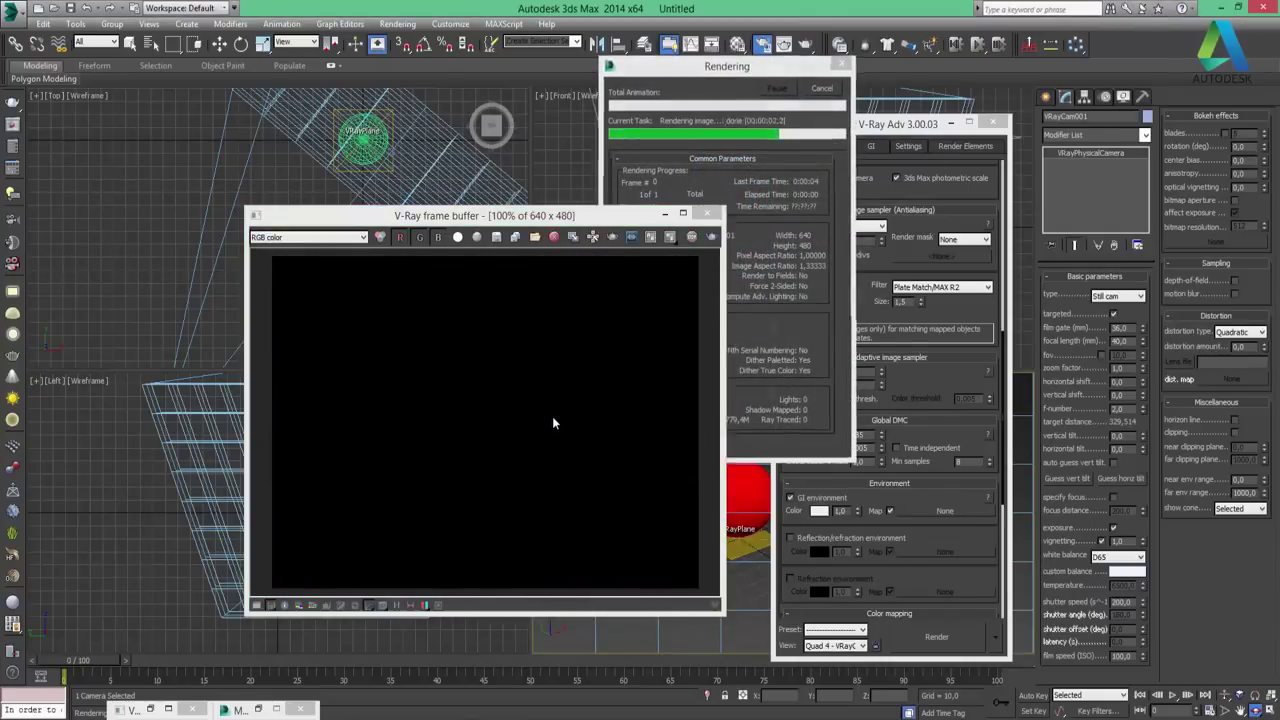
Set the image filter back to Area, render again, and close Render Setup
click(963, 287)
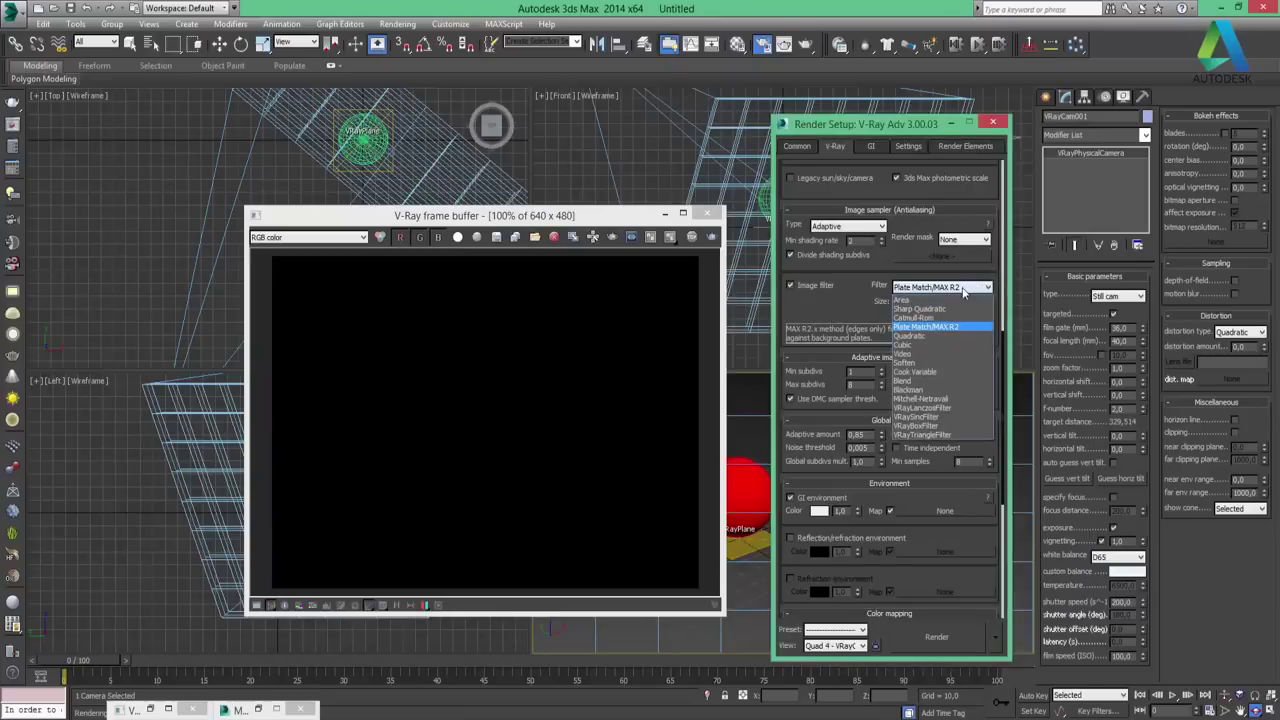
click(948, 300)
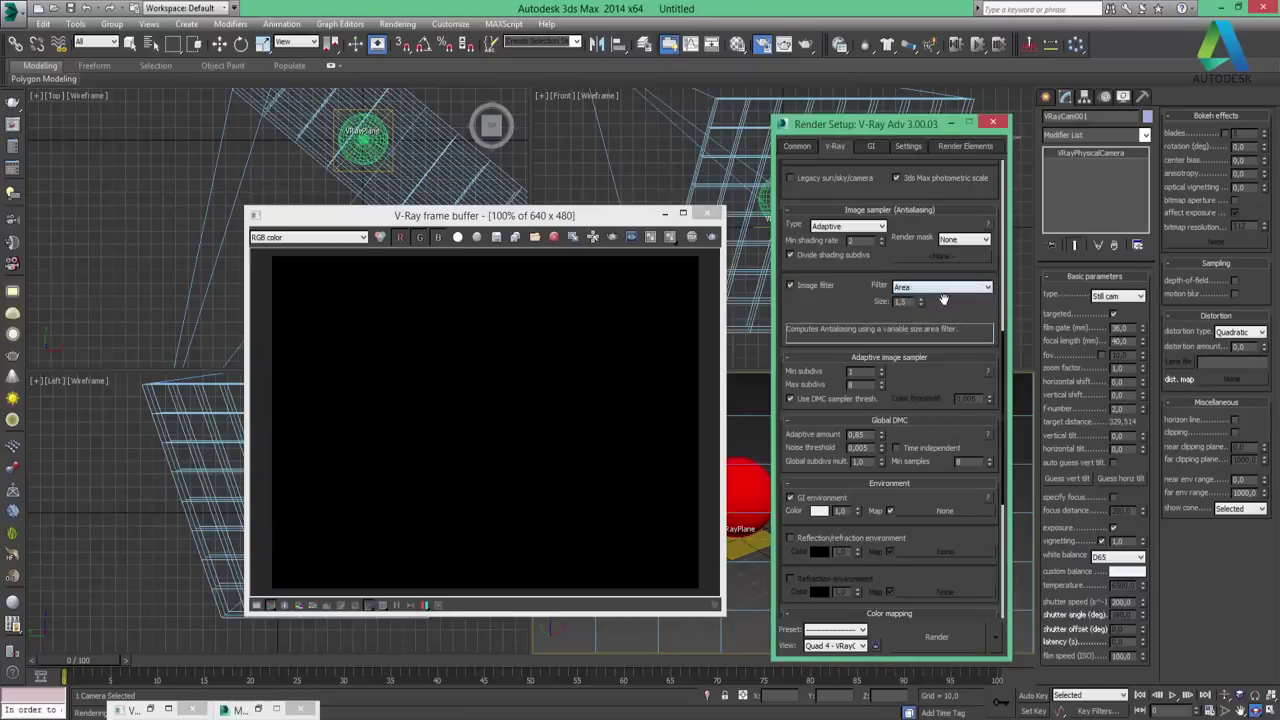
click(711, 238)
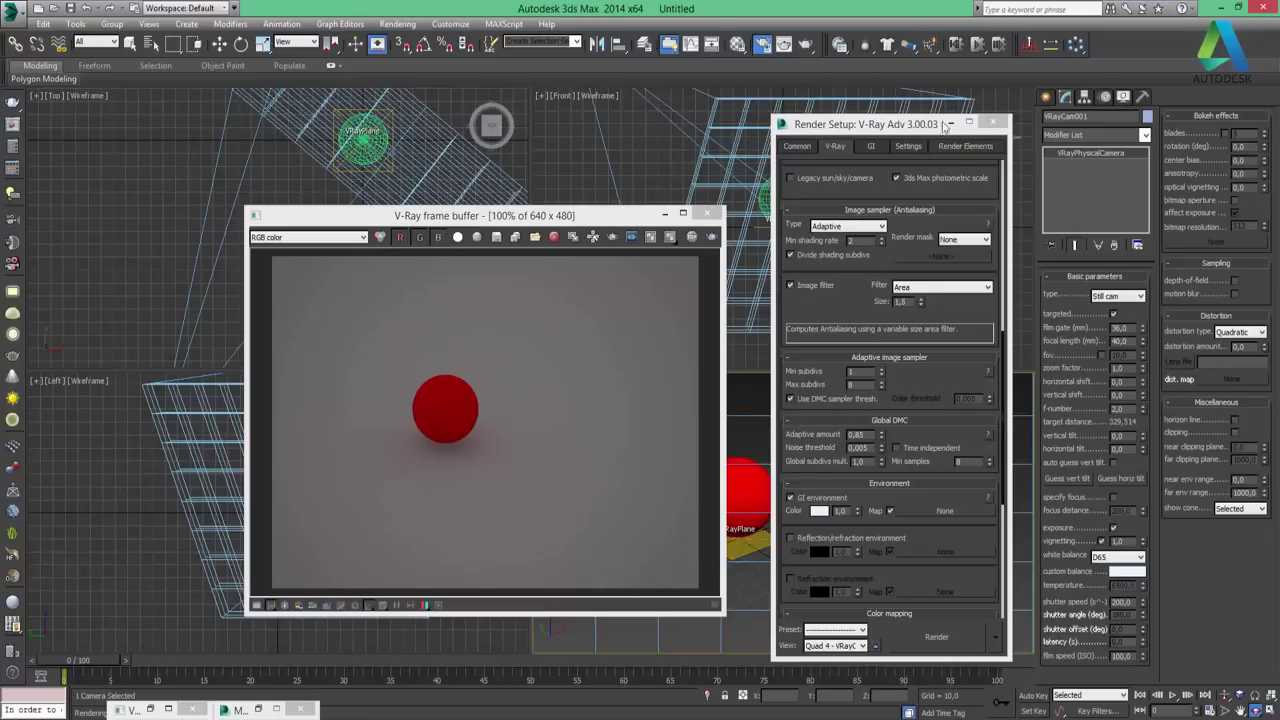
click(993, 122)
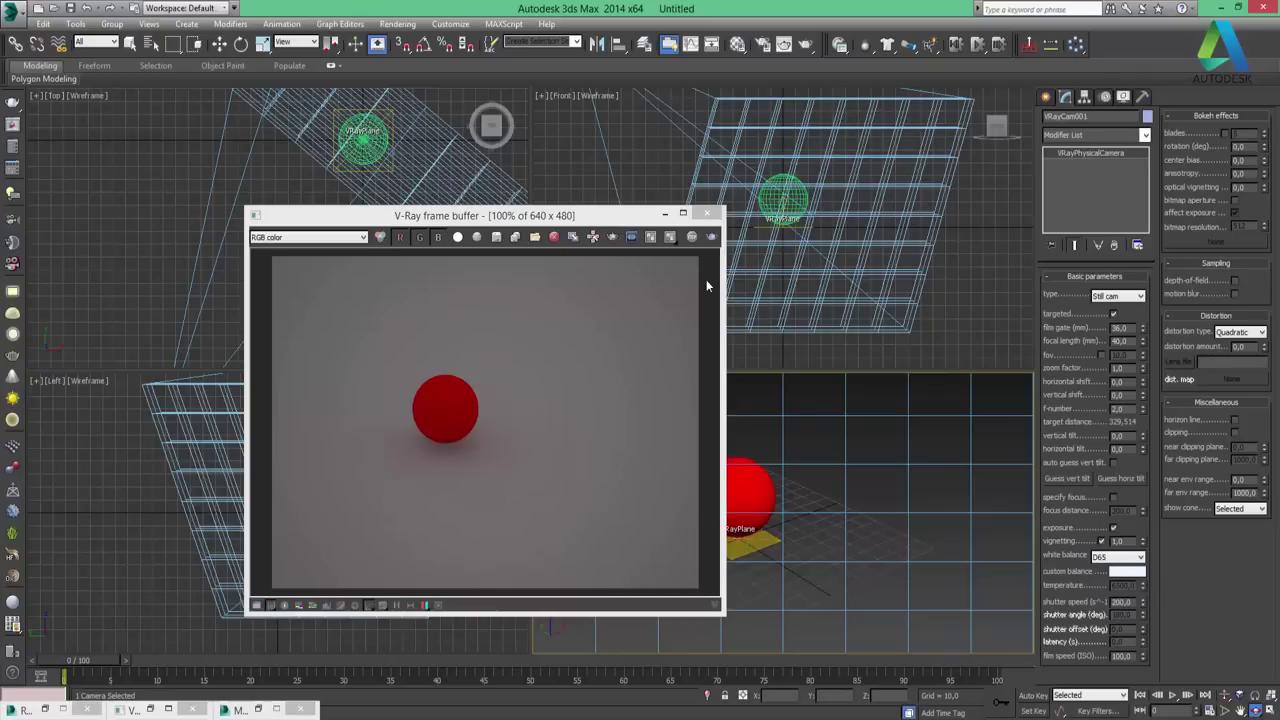
Check the frame buffer's channel list and keep the RGB color channel displayed
click(291, 238)
click(291, 238)
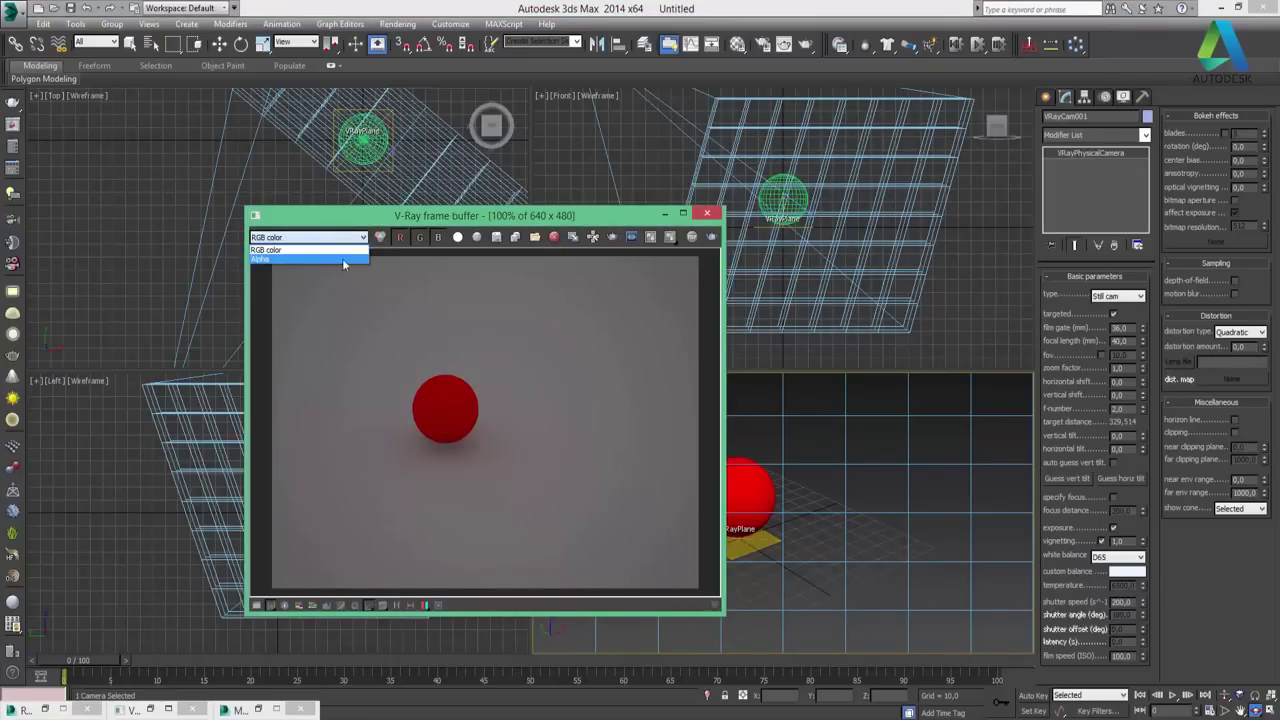
click(400, 230)
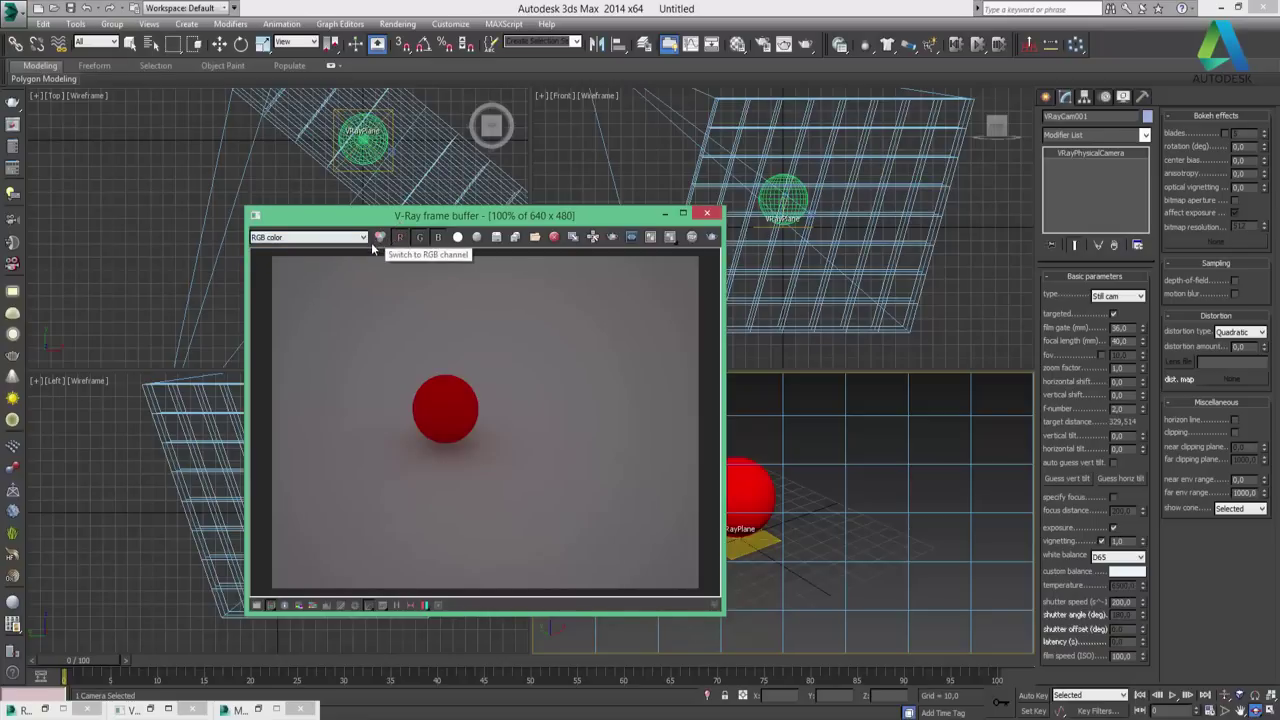
Preview the alpha and monochrome views, then cancel saving all image channels
click(459, 240)
click(459, 240)
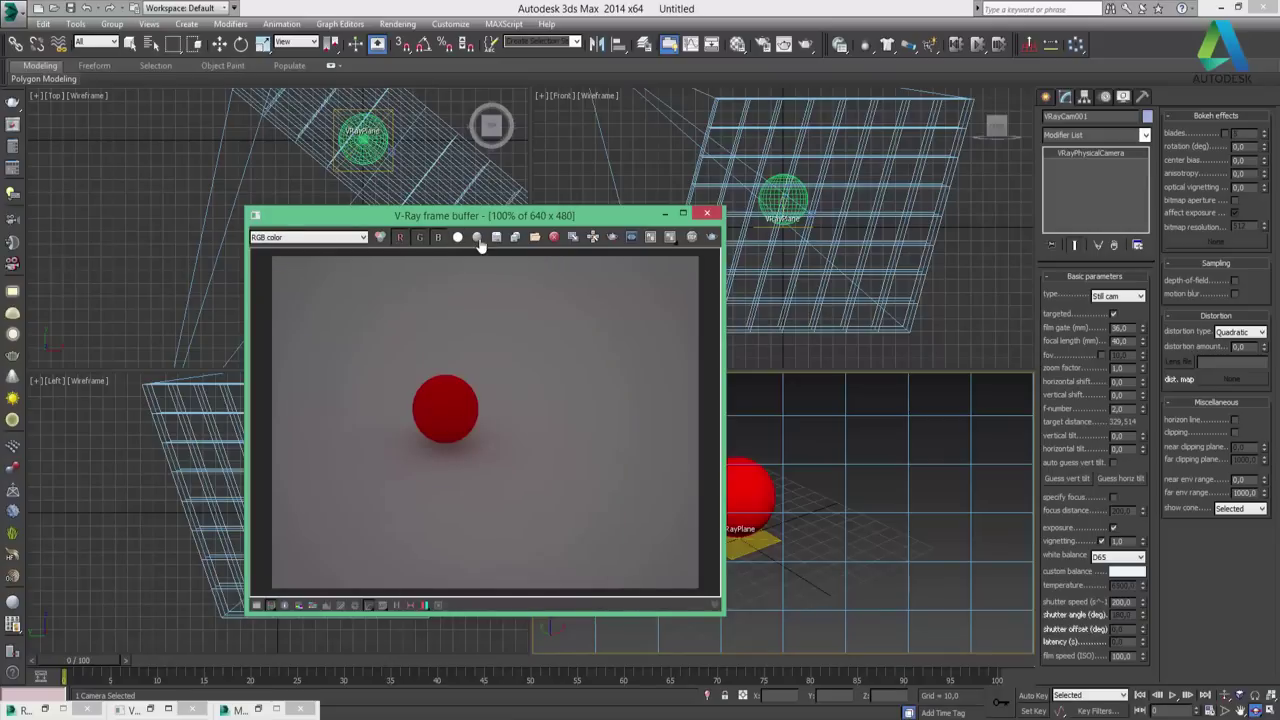
click(478, 238)
click(478, 241)
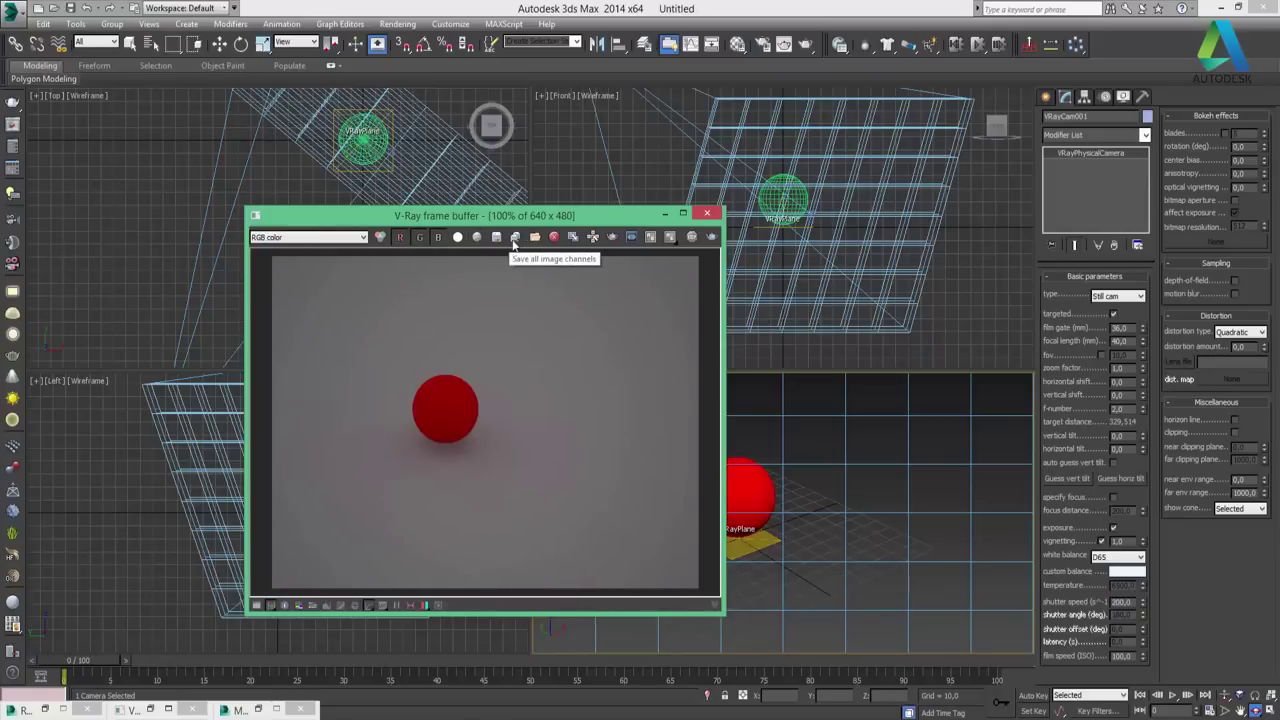
click(514, 240)
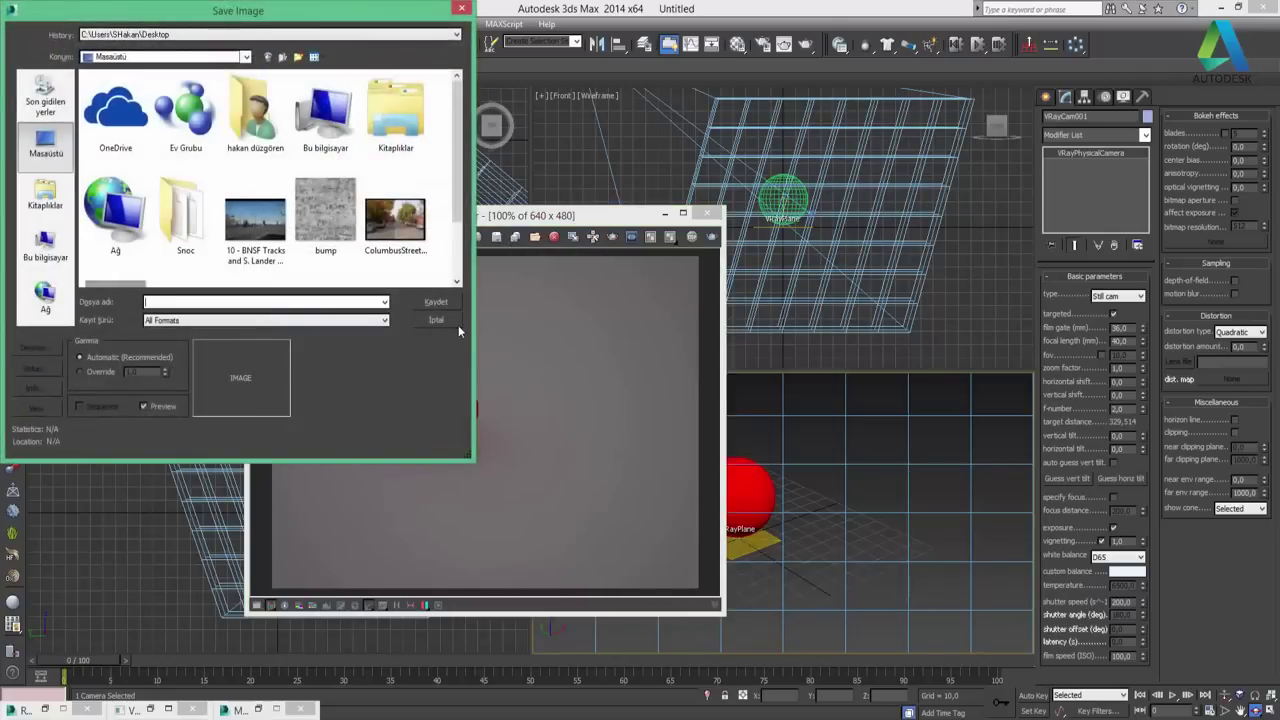
click(436, 320)
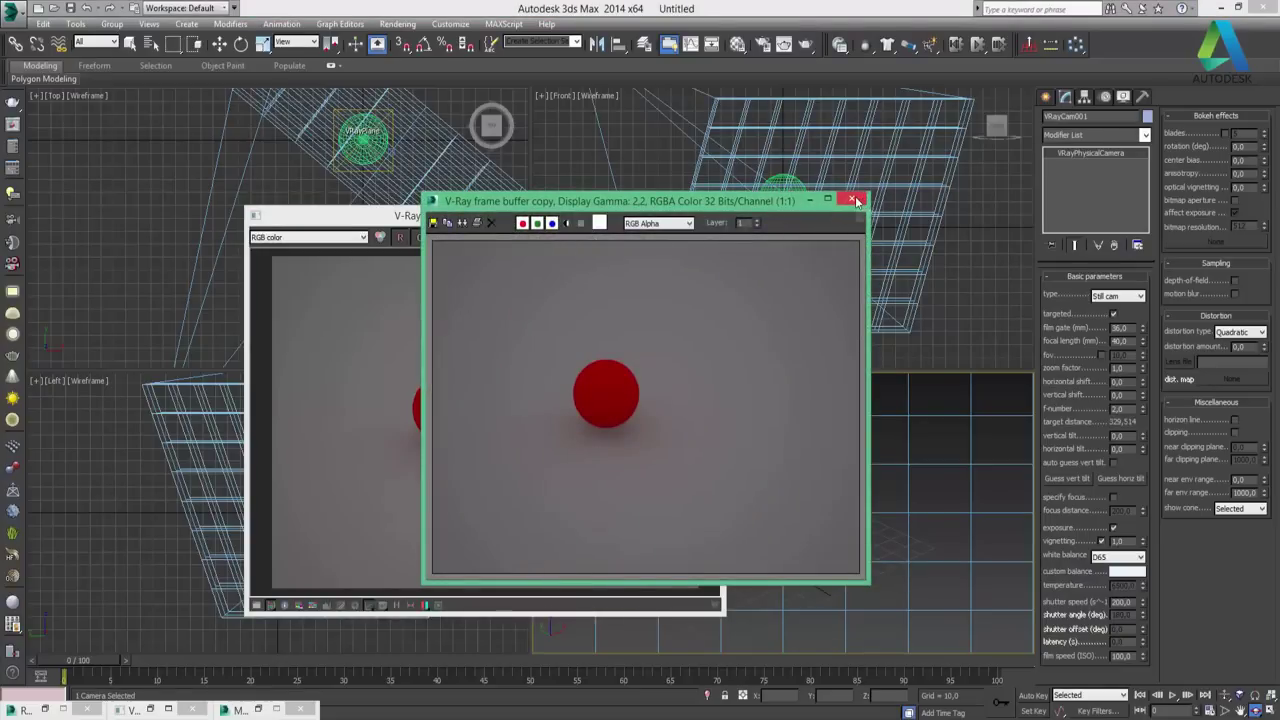
Close the frame buffer copy, toggle Link VFB to PDPlayer, and re-render the scene
click(853, 201)
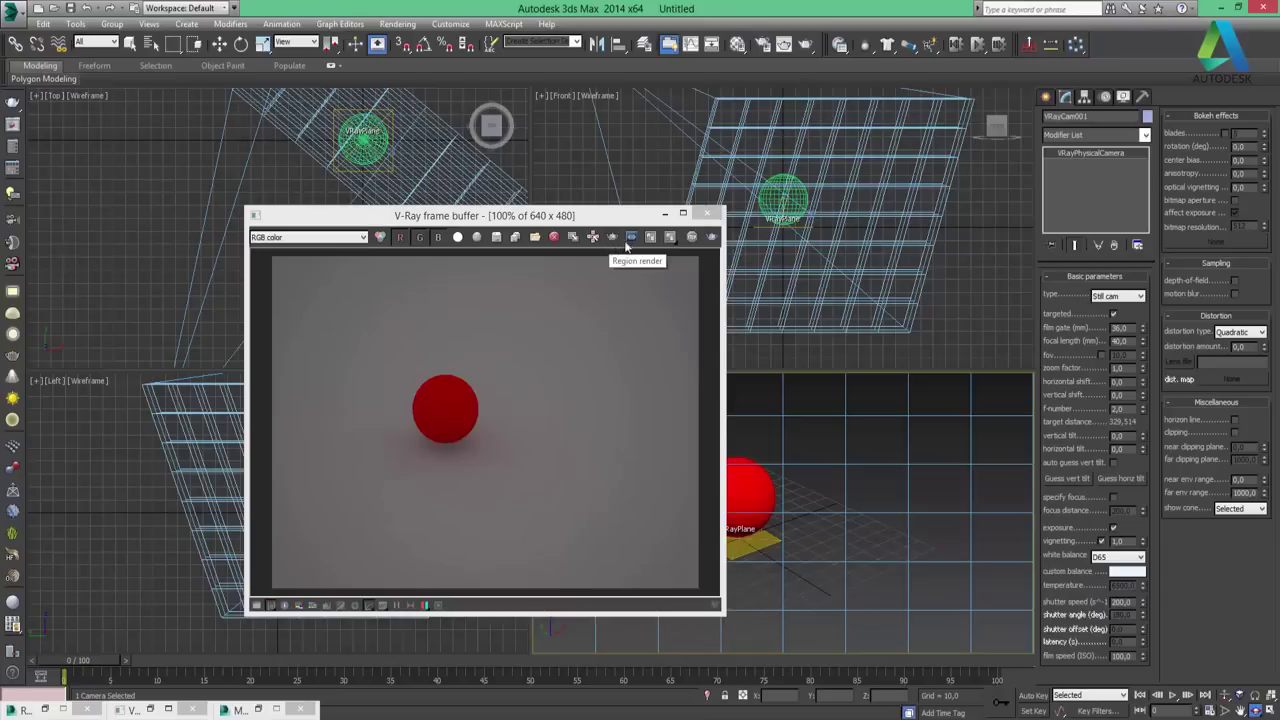
click(632, 240)
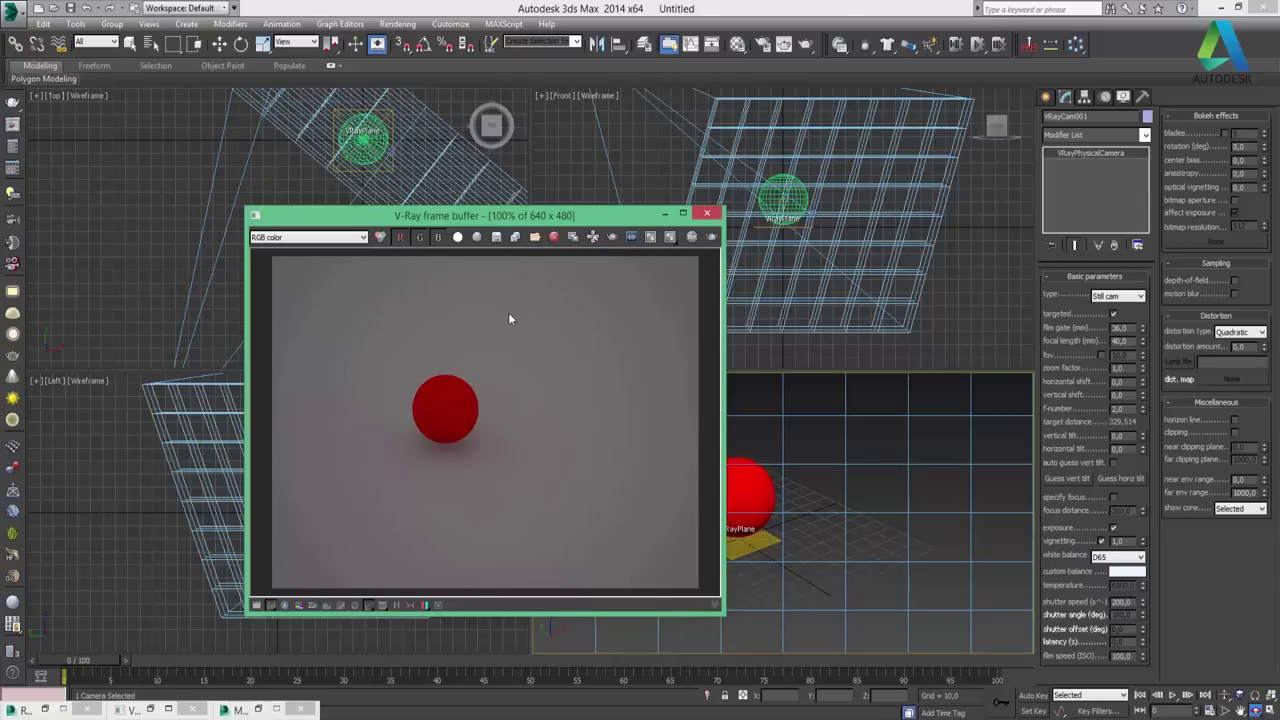
click(711, 237)
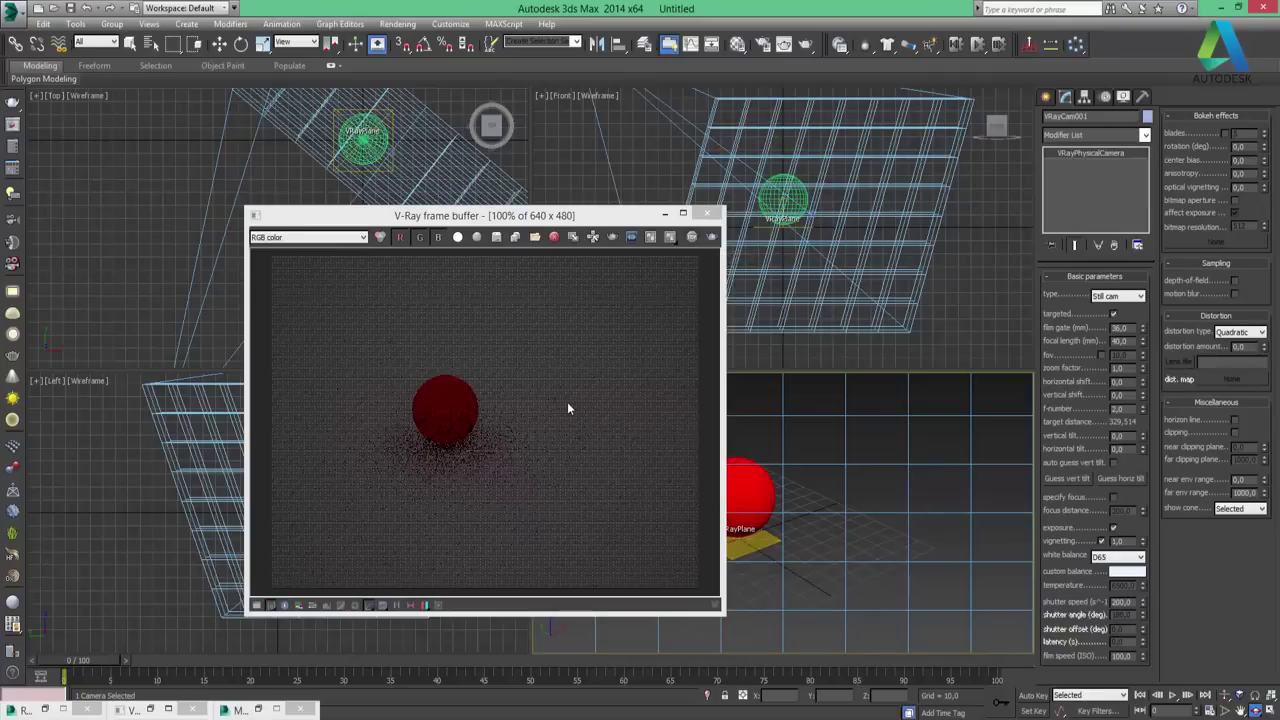
View the rendered image in red/cyan stereo and bring up the Lens Effects settings
click(410, 606)
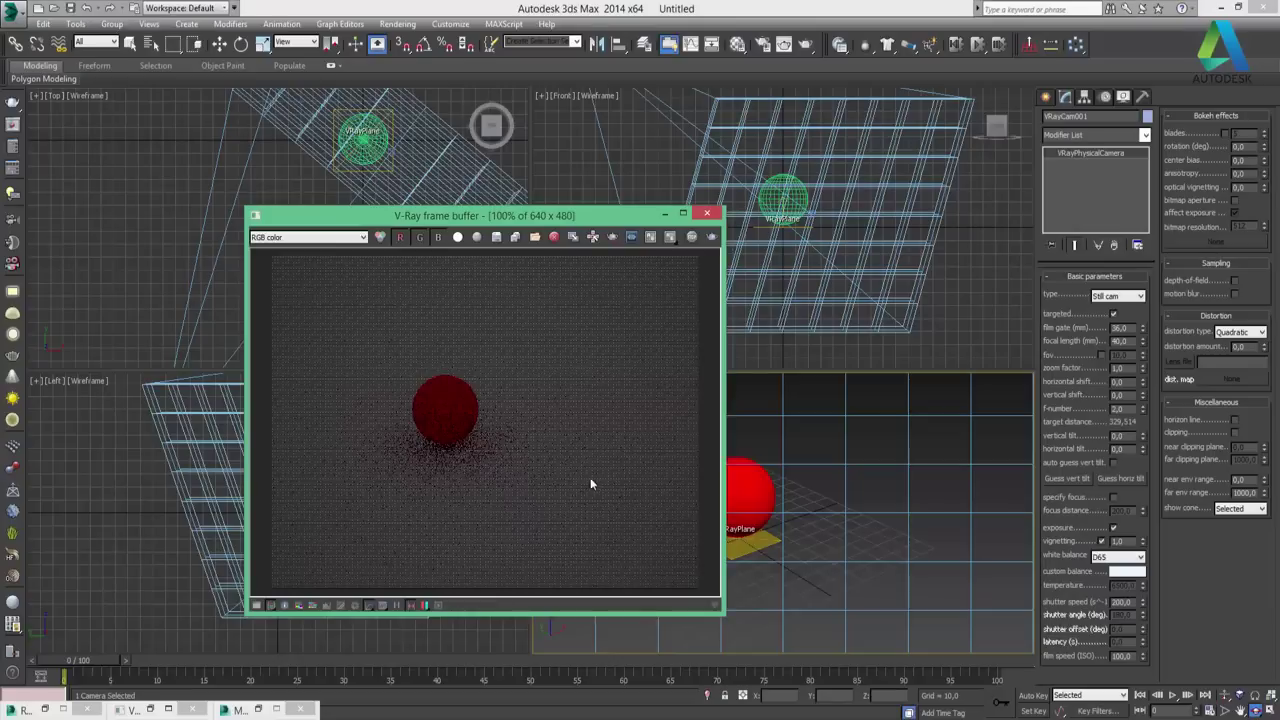
click(424, 606)
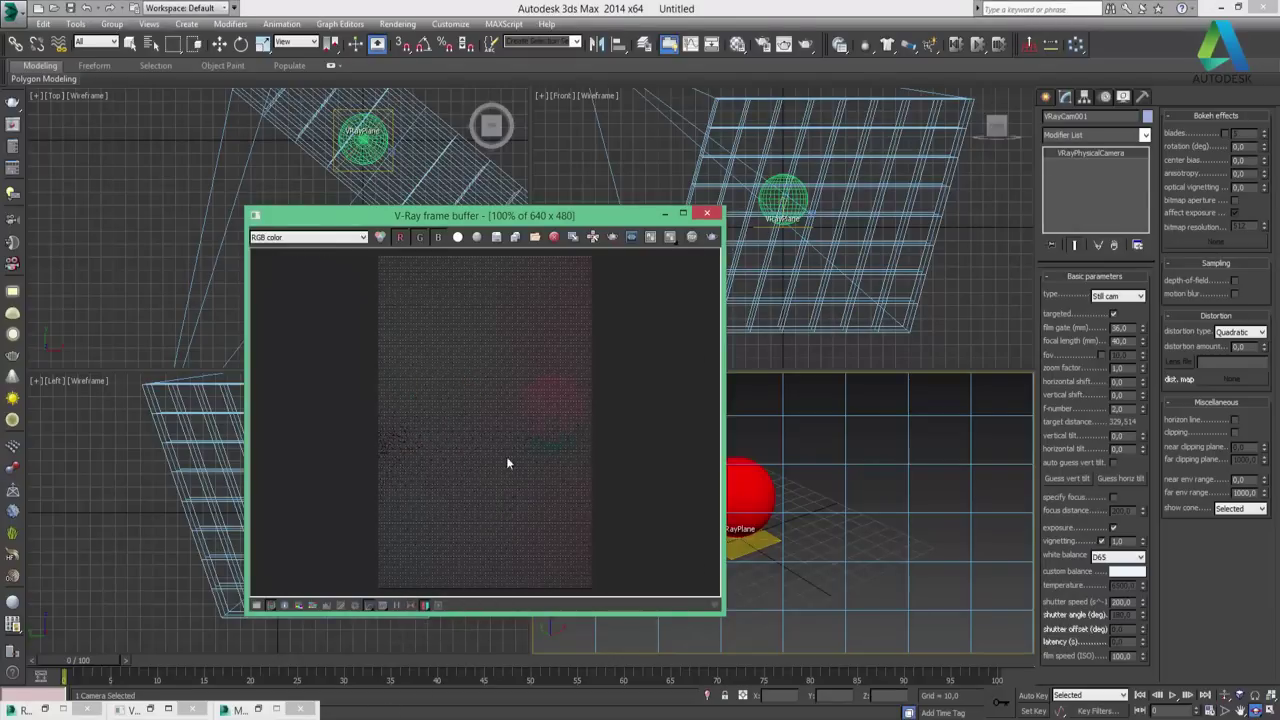
click(438, 606)
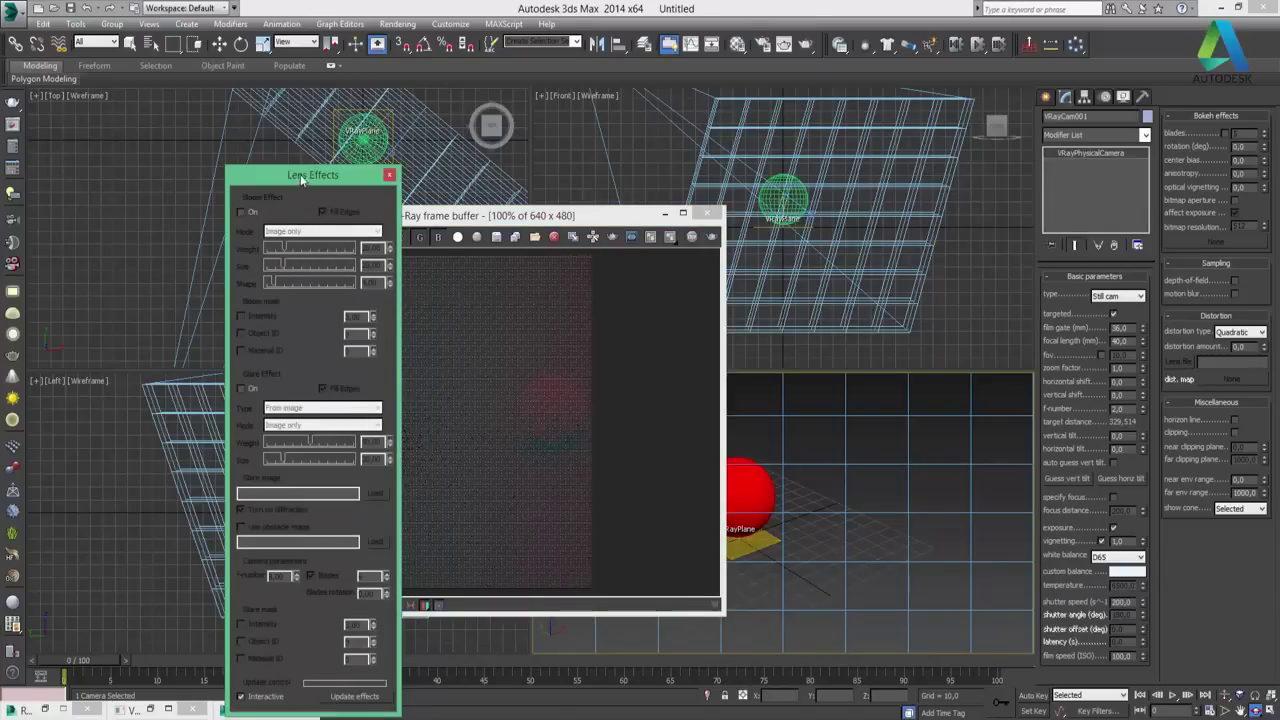
Turn on the bloom effect with mode set to Image and render element
drag(301, 178, 877, 149)
click(820, 187)
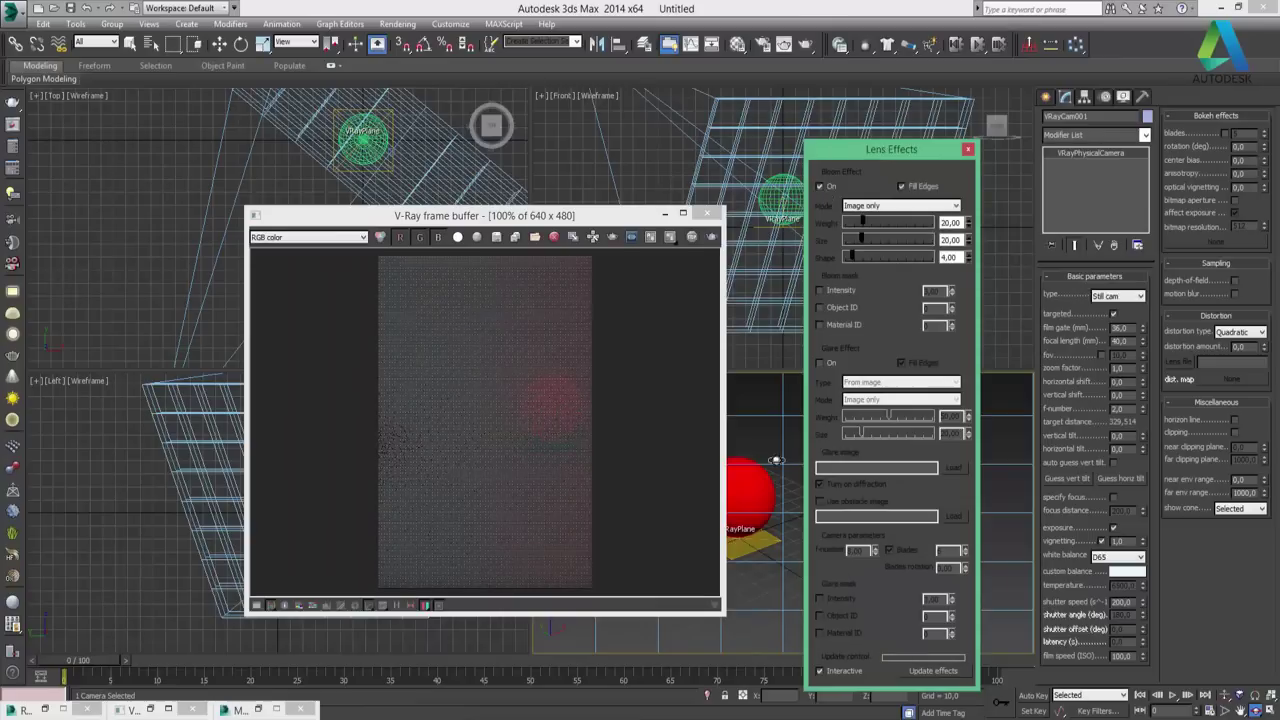
click(900, 205)
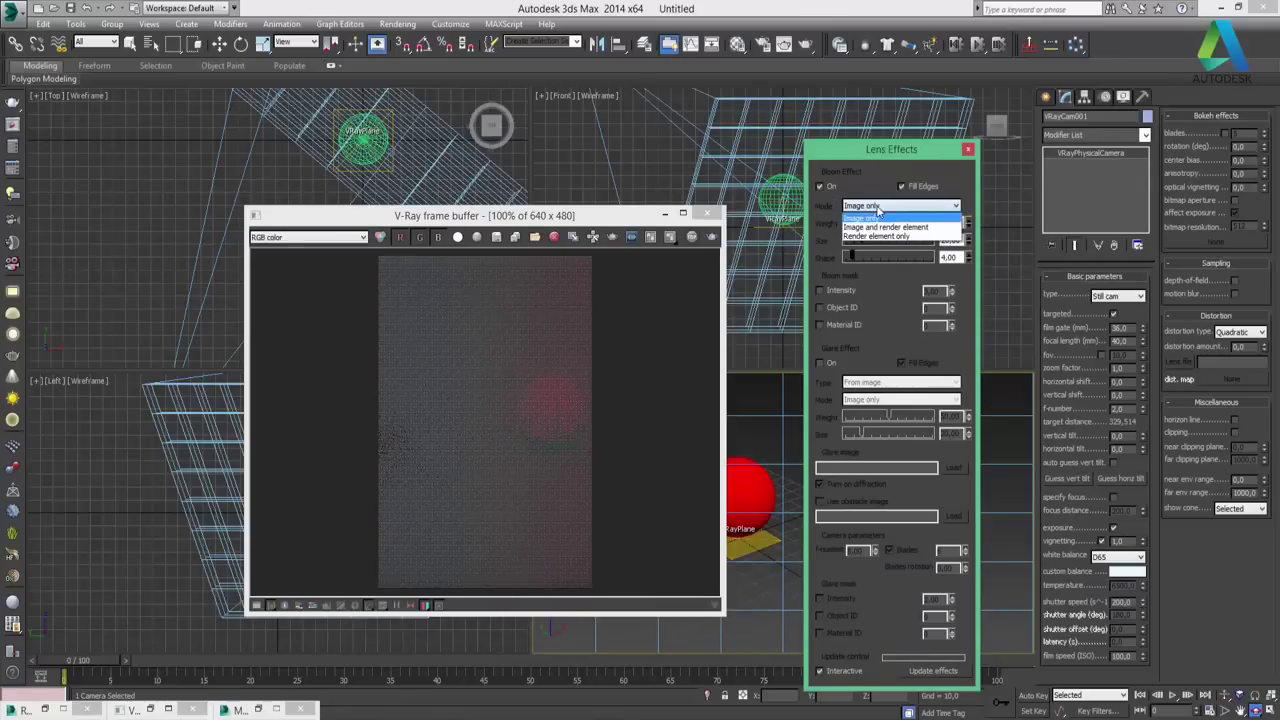
click(886, 227)
click(892, 227)
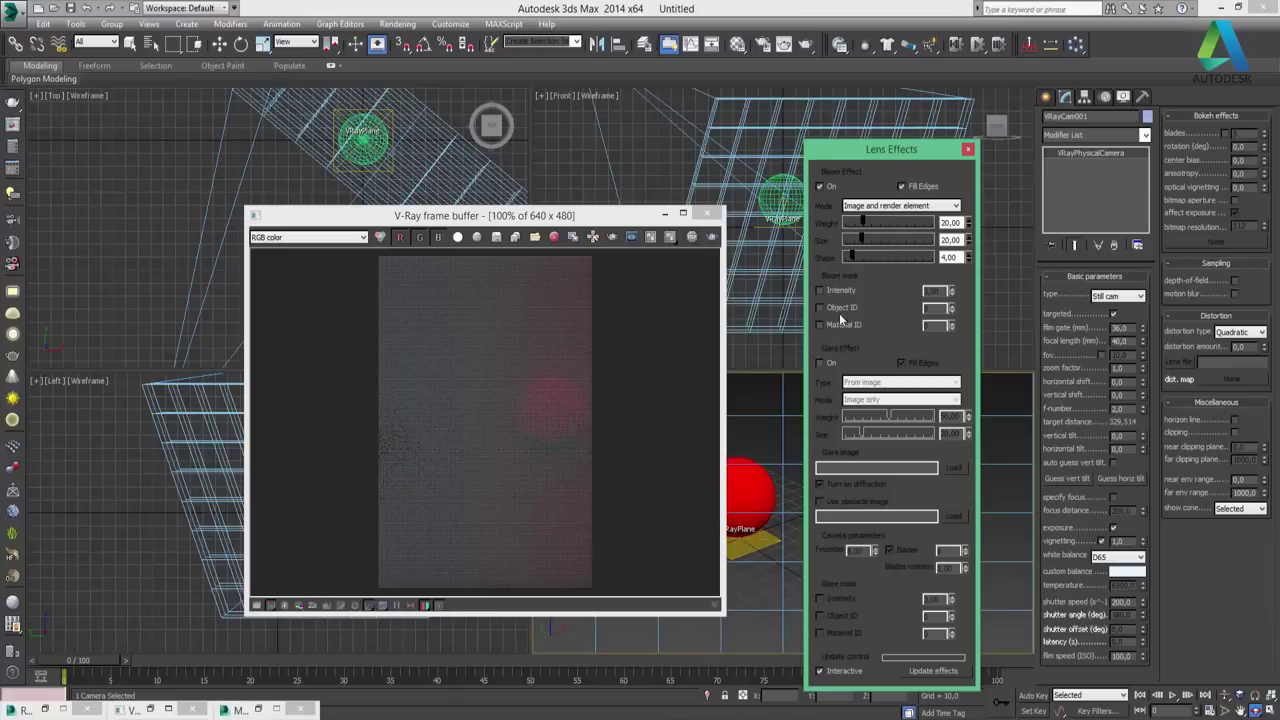
Turn on glare with type From render camera and mode Image only, then update effects
click(824, 363)
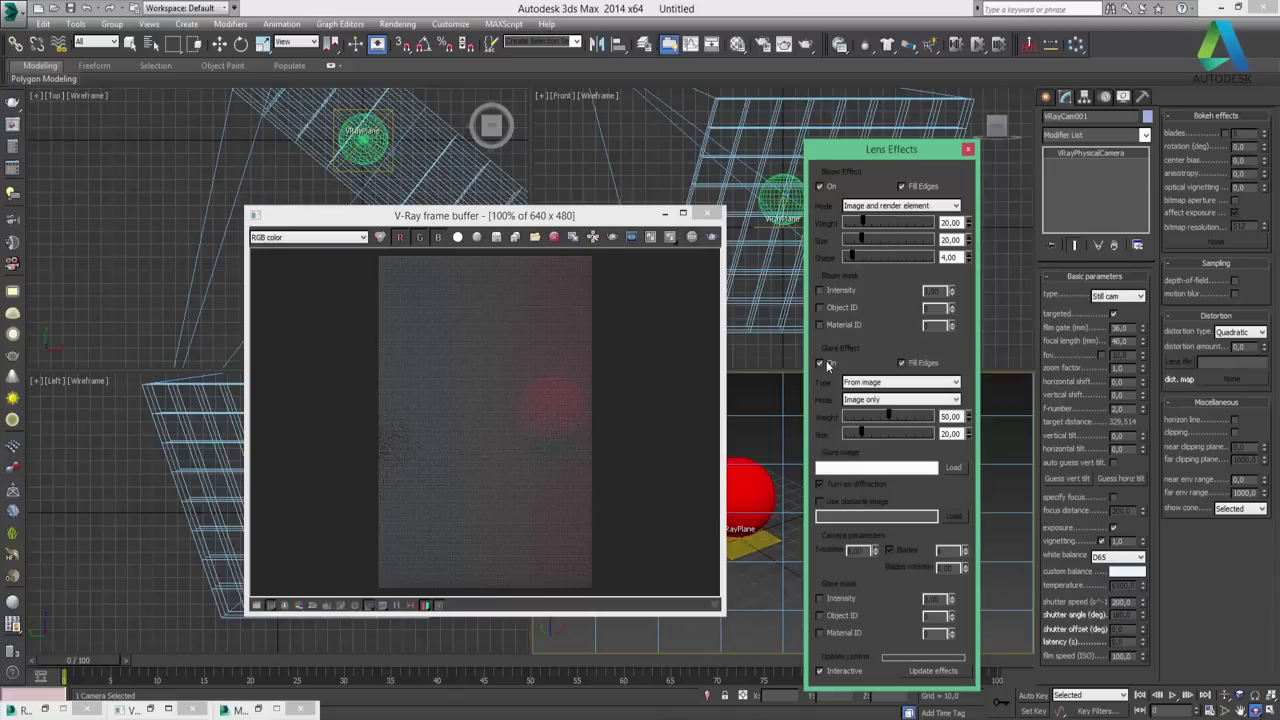
click(896, 384)
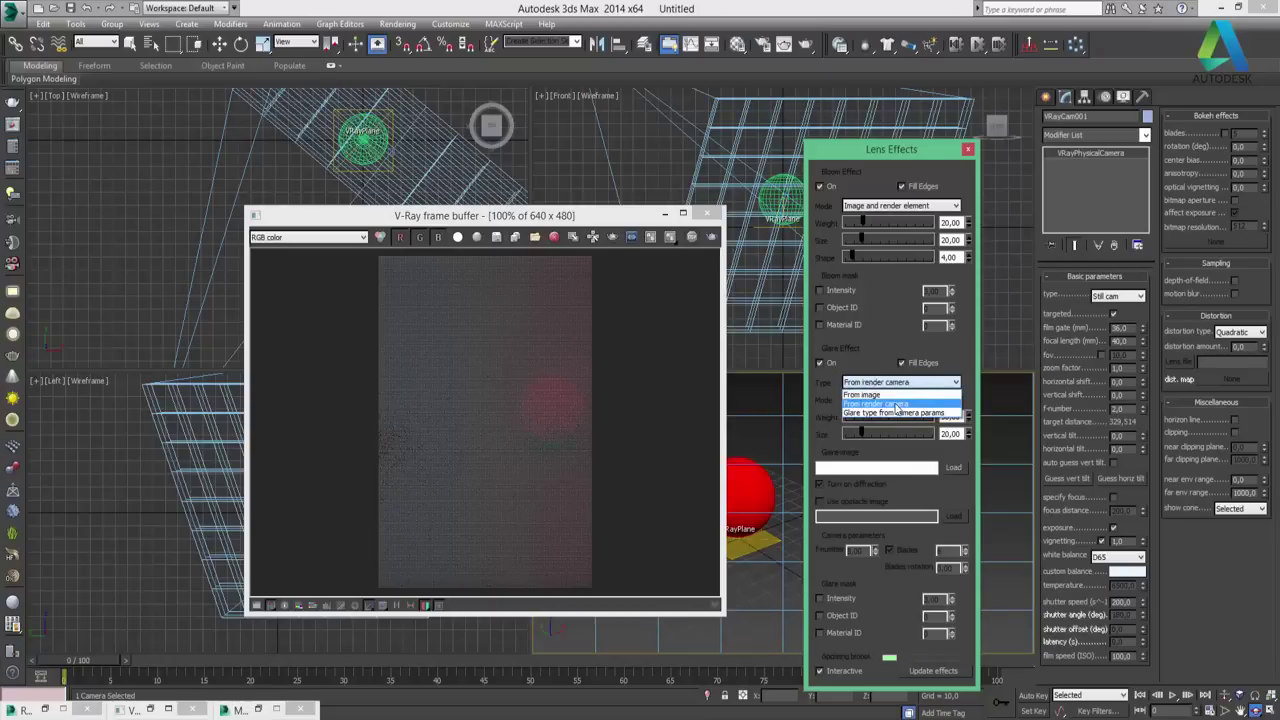
click(897, 403)
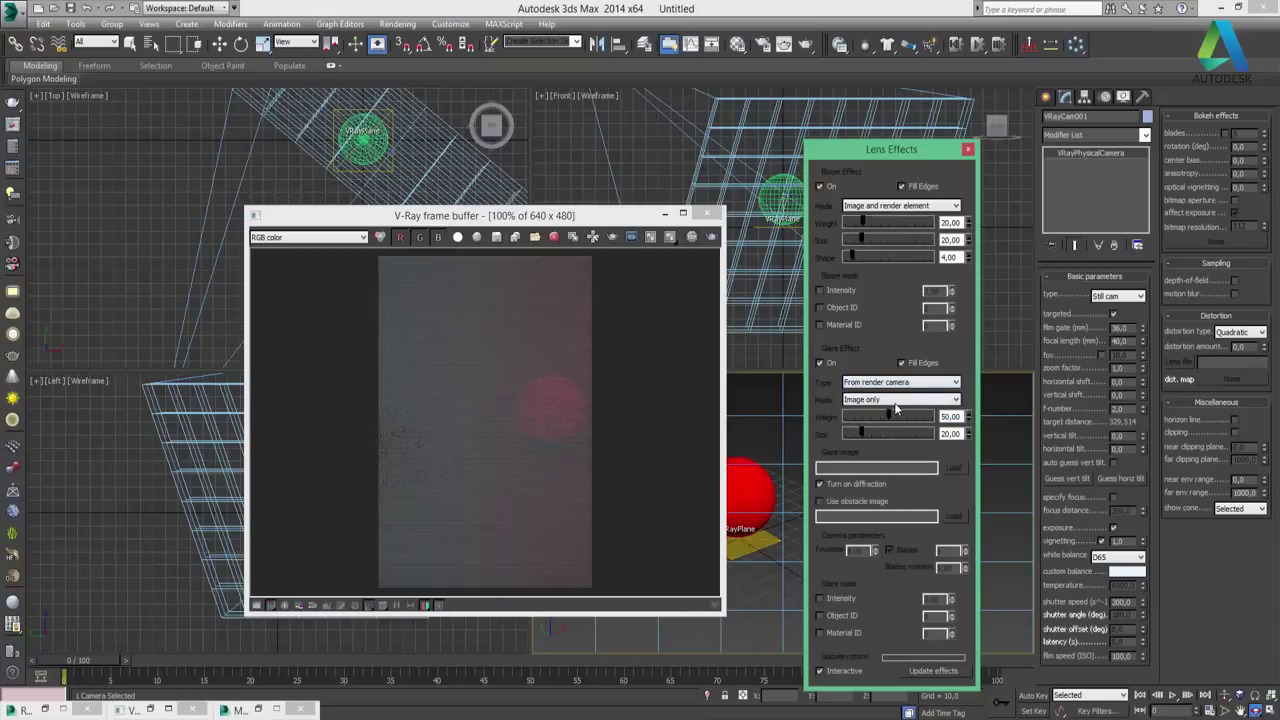
click(866, 403)
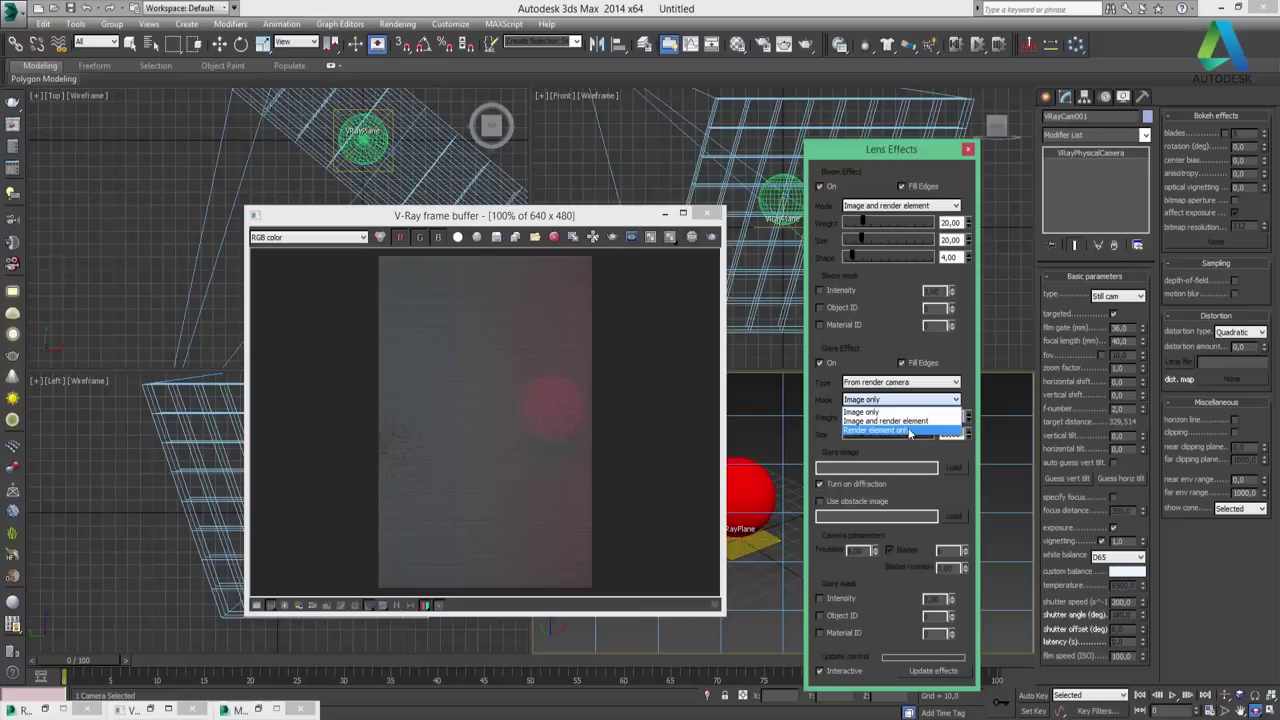
click(865, 411)
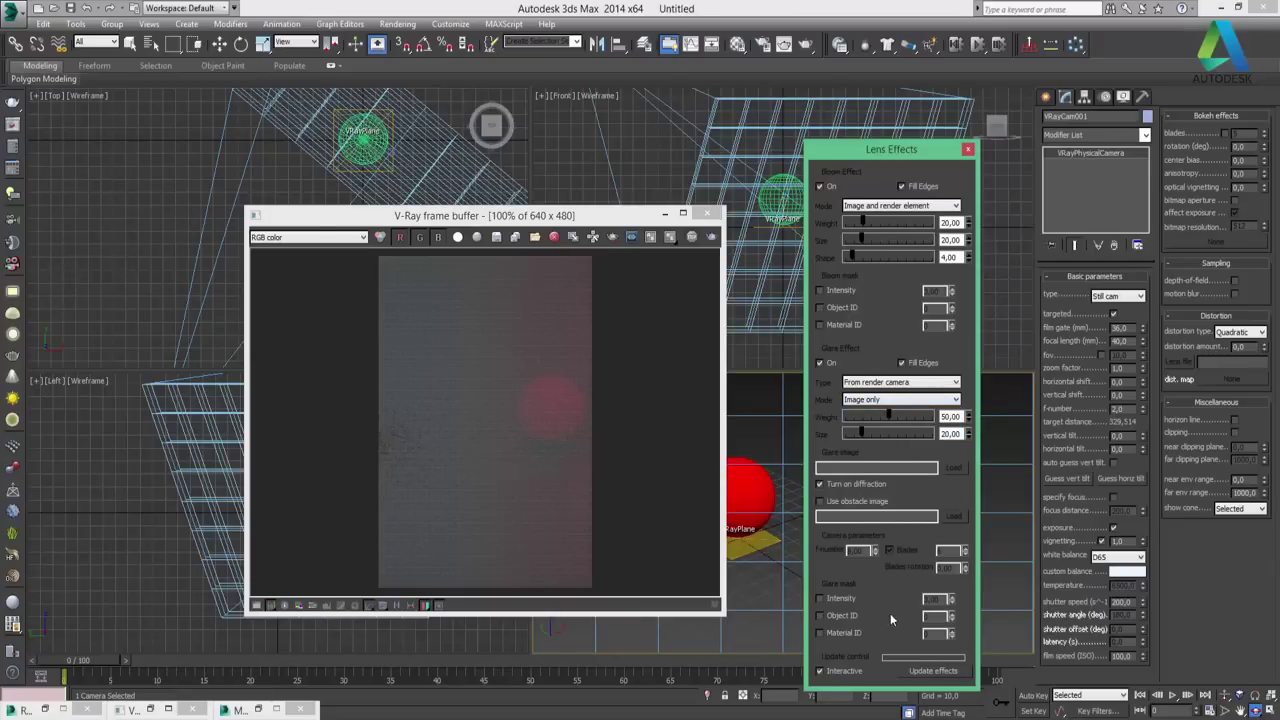
click(933, 671)
click(430, 606)
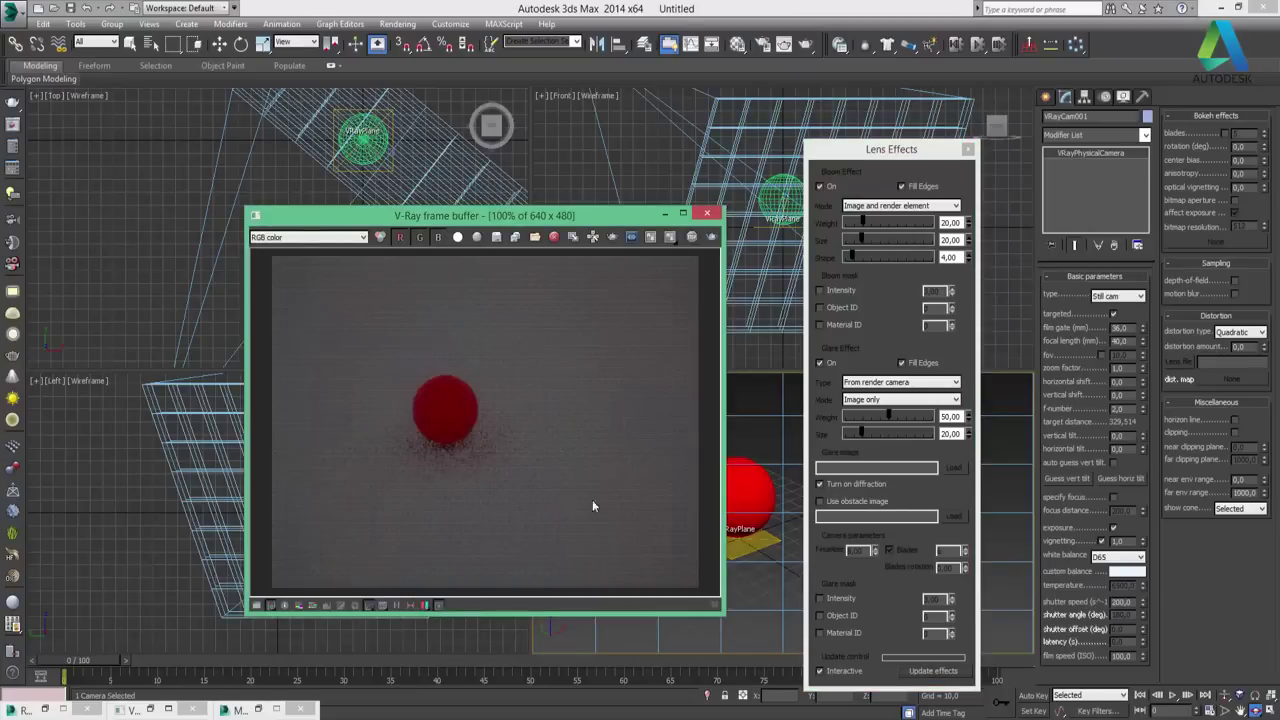
Re-render the scene and set the bloom mode to Image only
click(710, 238)
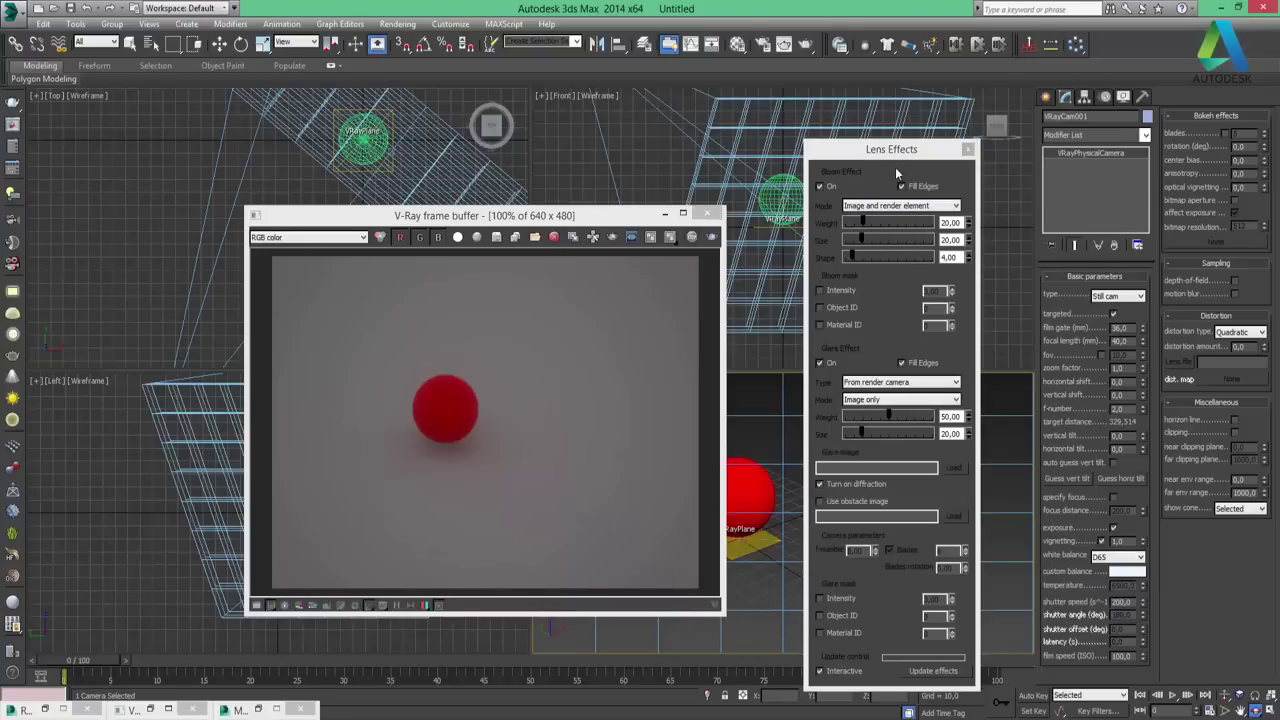
click(926, 187)
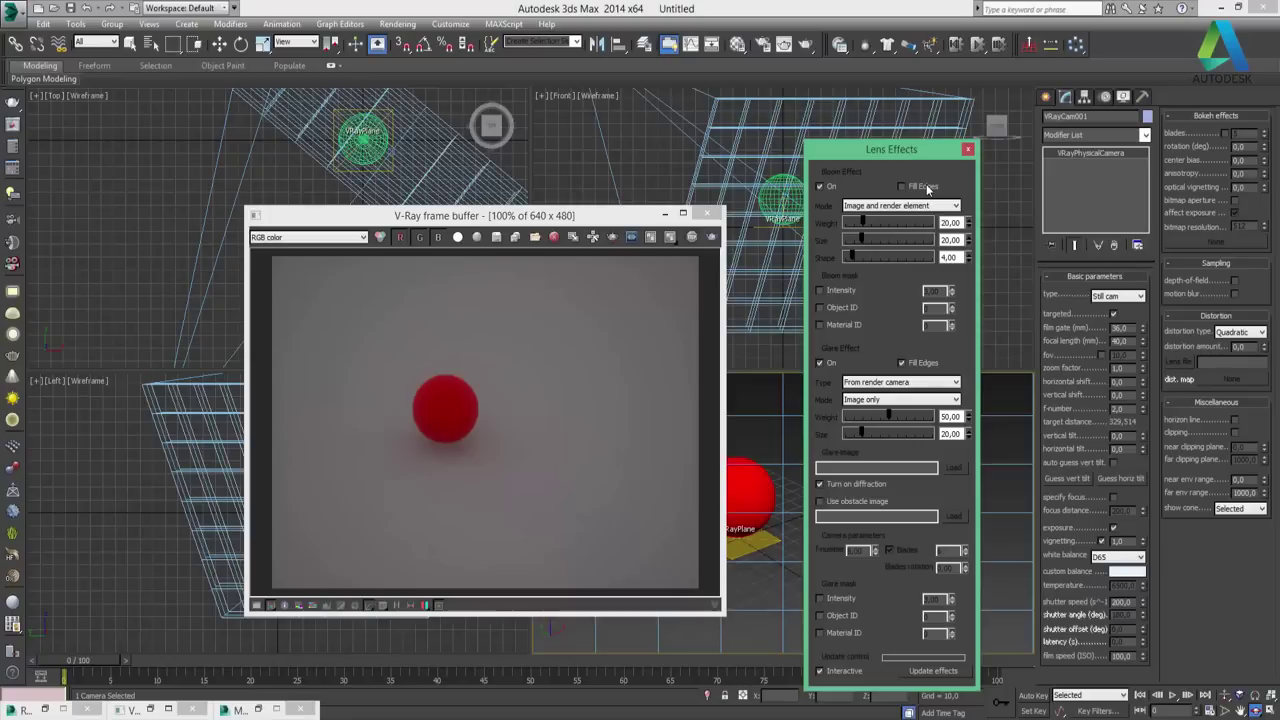
click(926, 188)
click(900, 205)
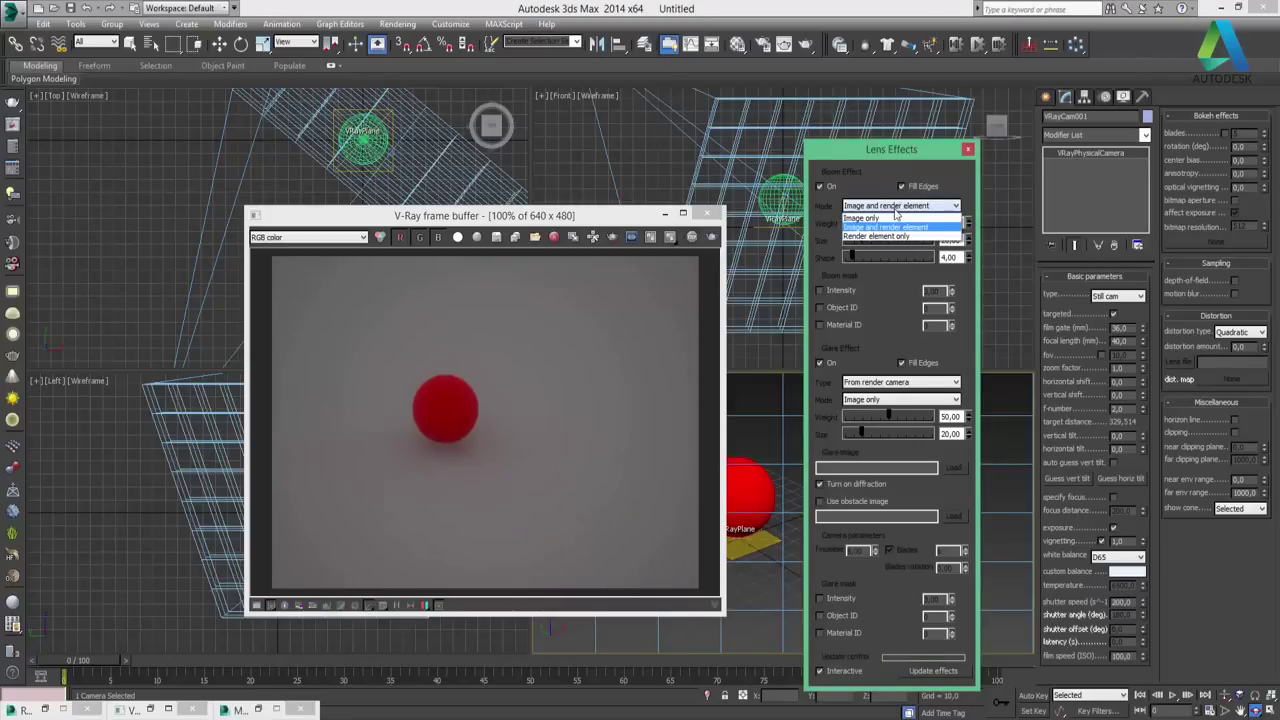
click(890, 222)
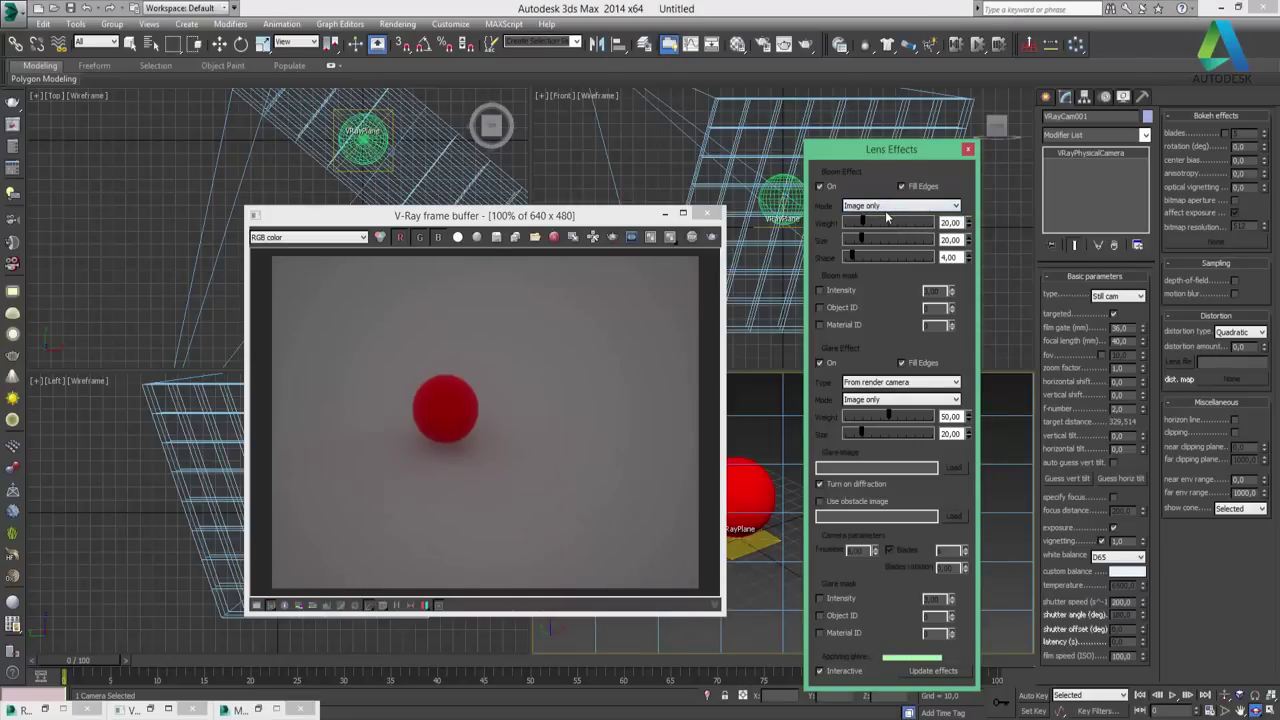
Mask bloom by intensity 3.00, object ID and material ID, with mode Image and render element
click(840, 291)
click(845, 310)
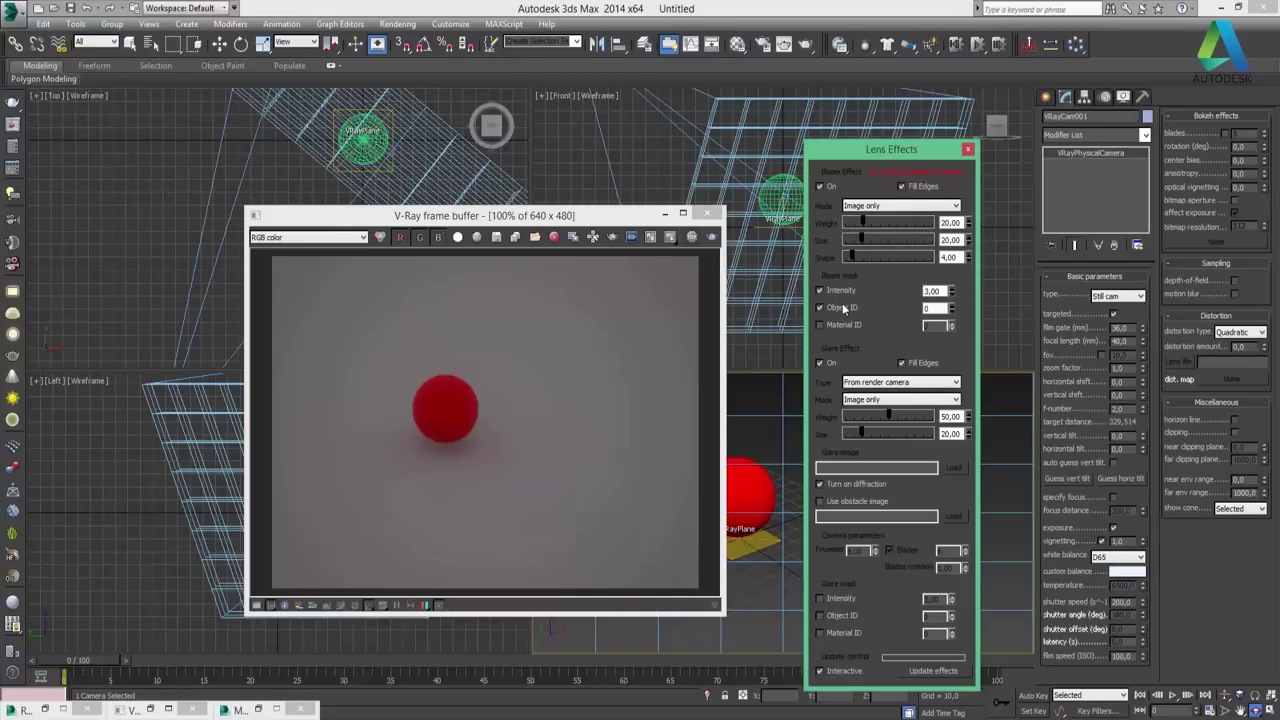
click(845, 326)
click(713, 236)
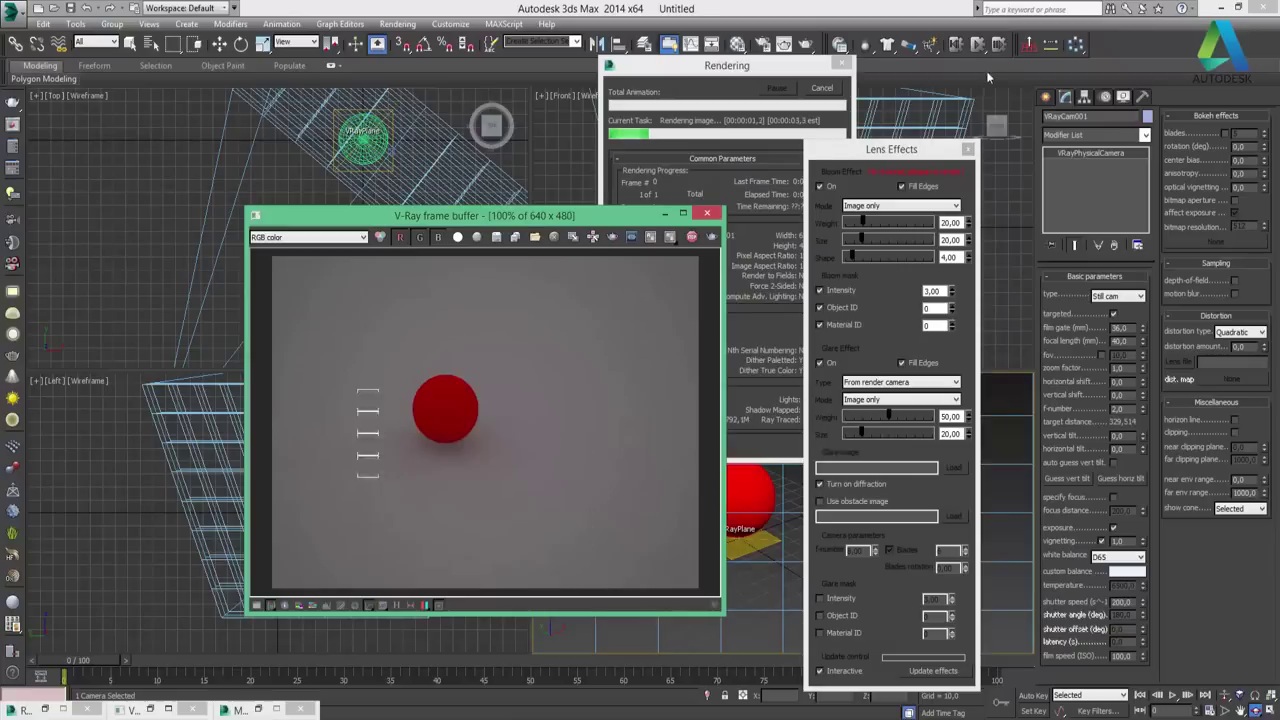
click(881, 209)
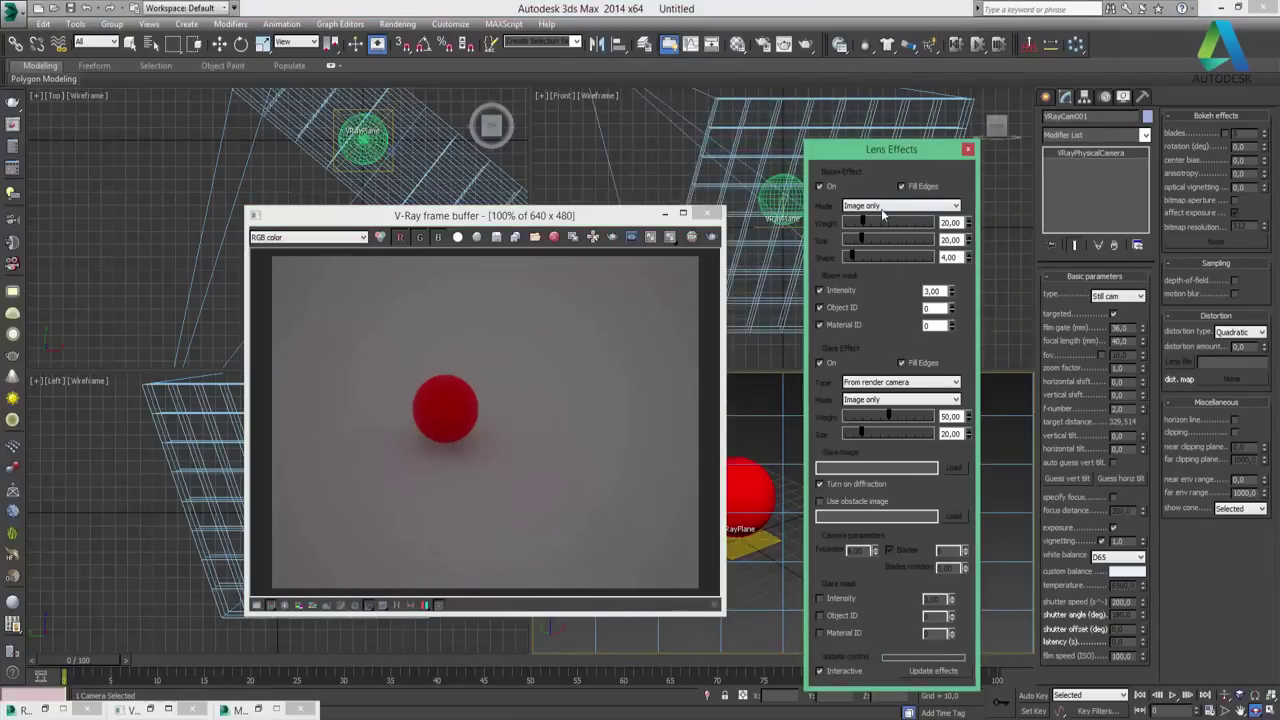
click(881, 228)
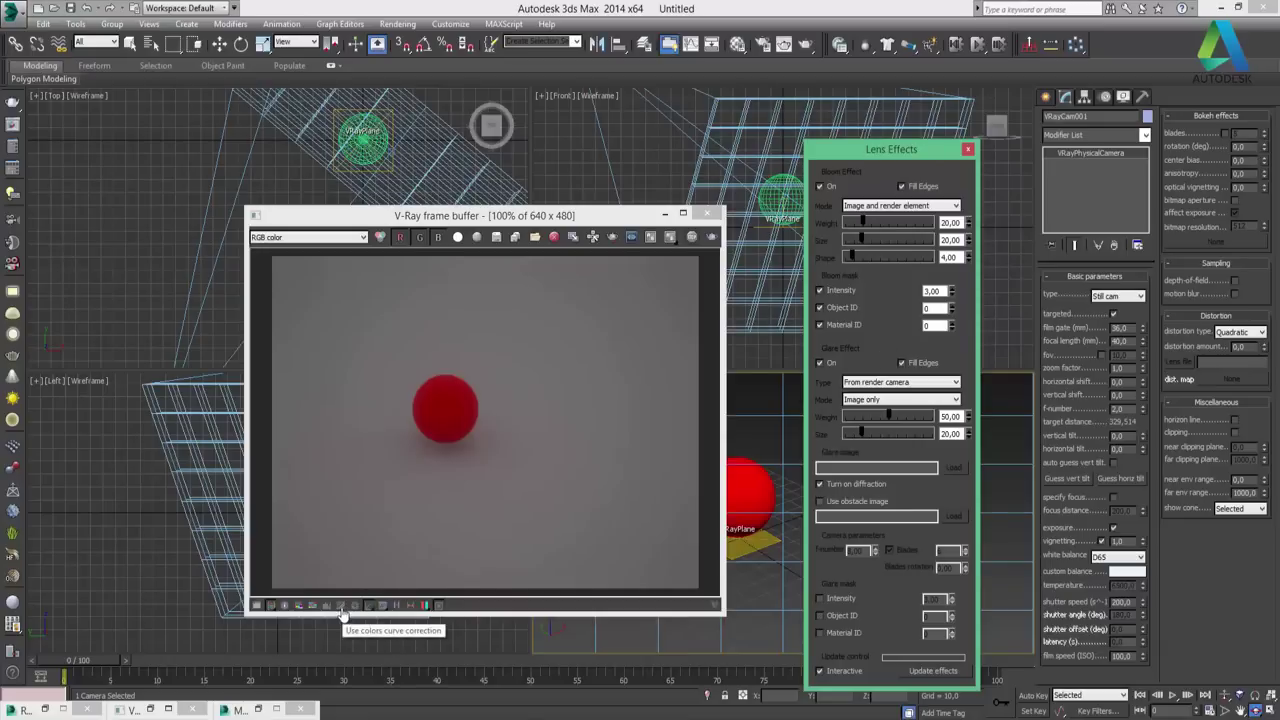
Sample pixel colour values across the red sphere render using pixel information
click(343, 610)
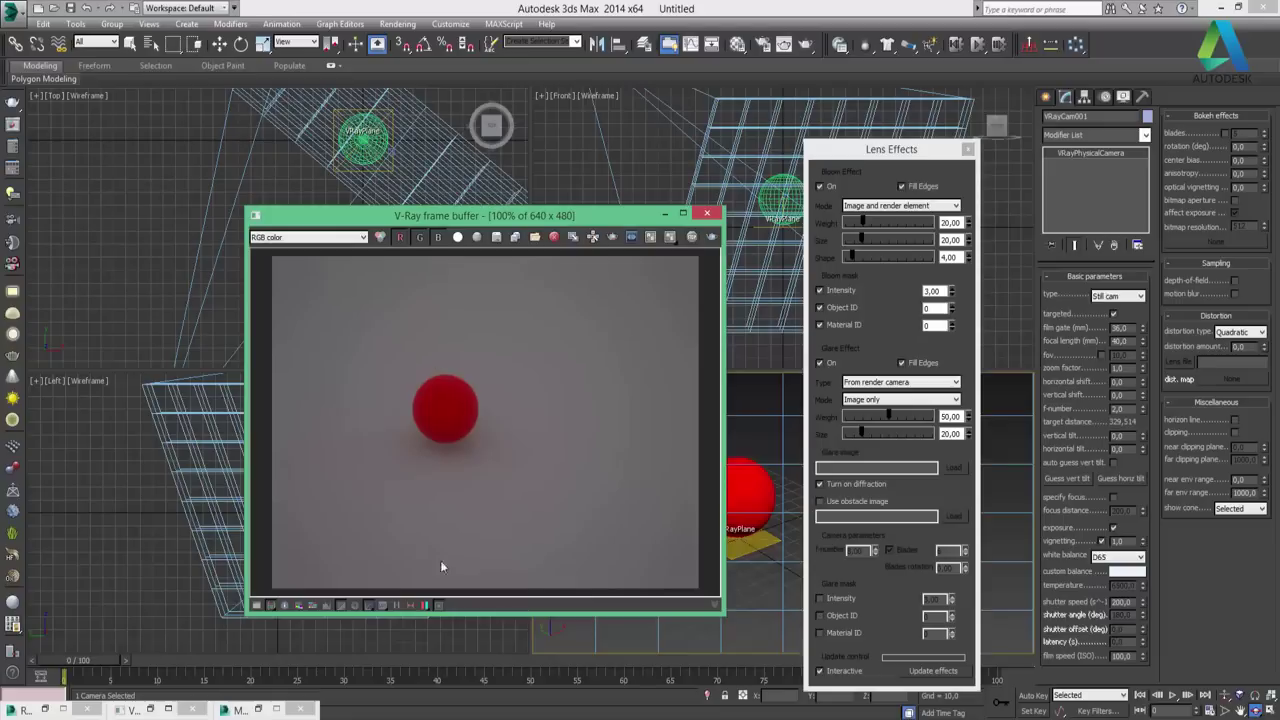
right_drag(376, 437, 410, 466)
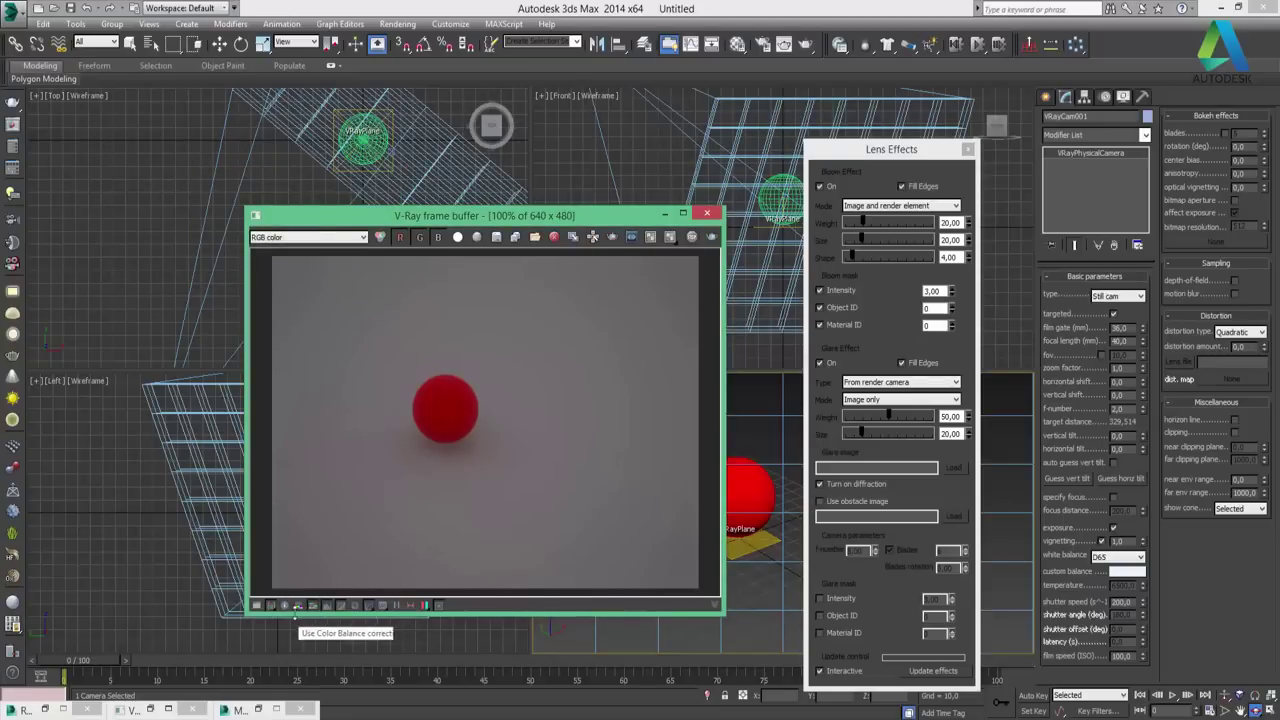
right_click(361, 339)
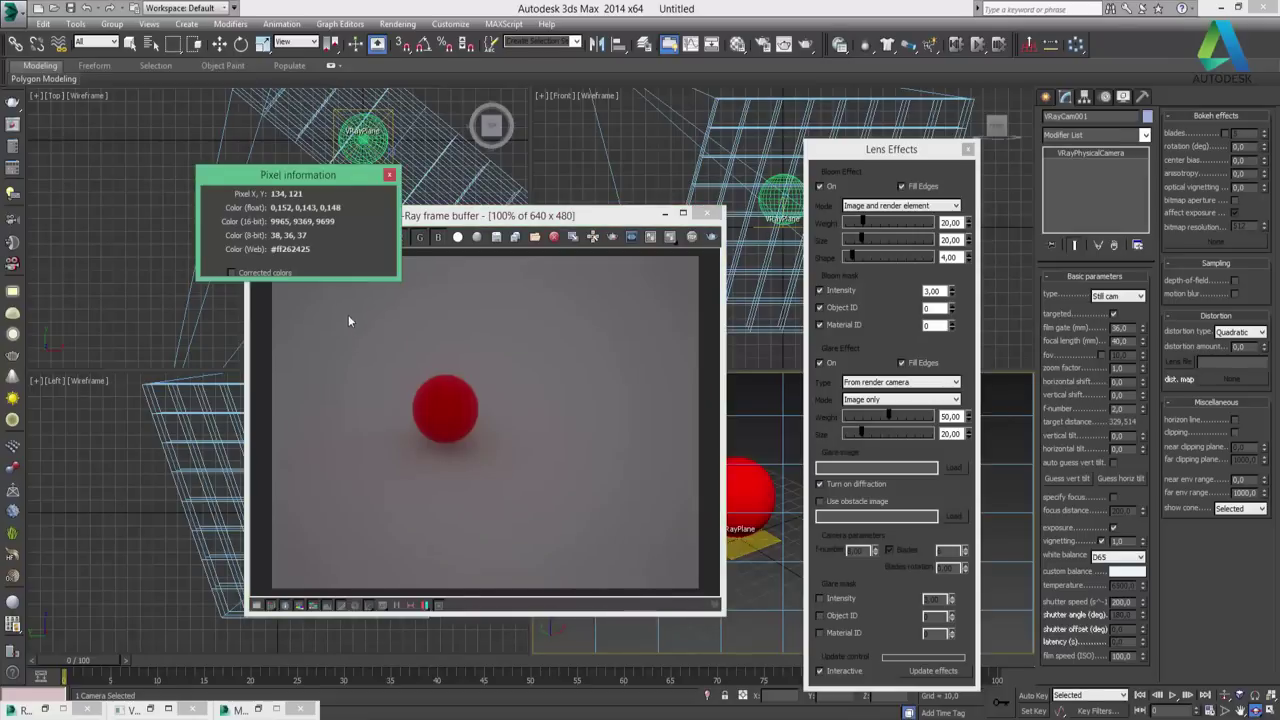
right_drag(348, 321, 476, 326)
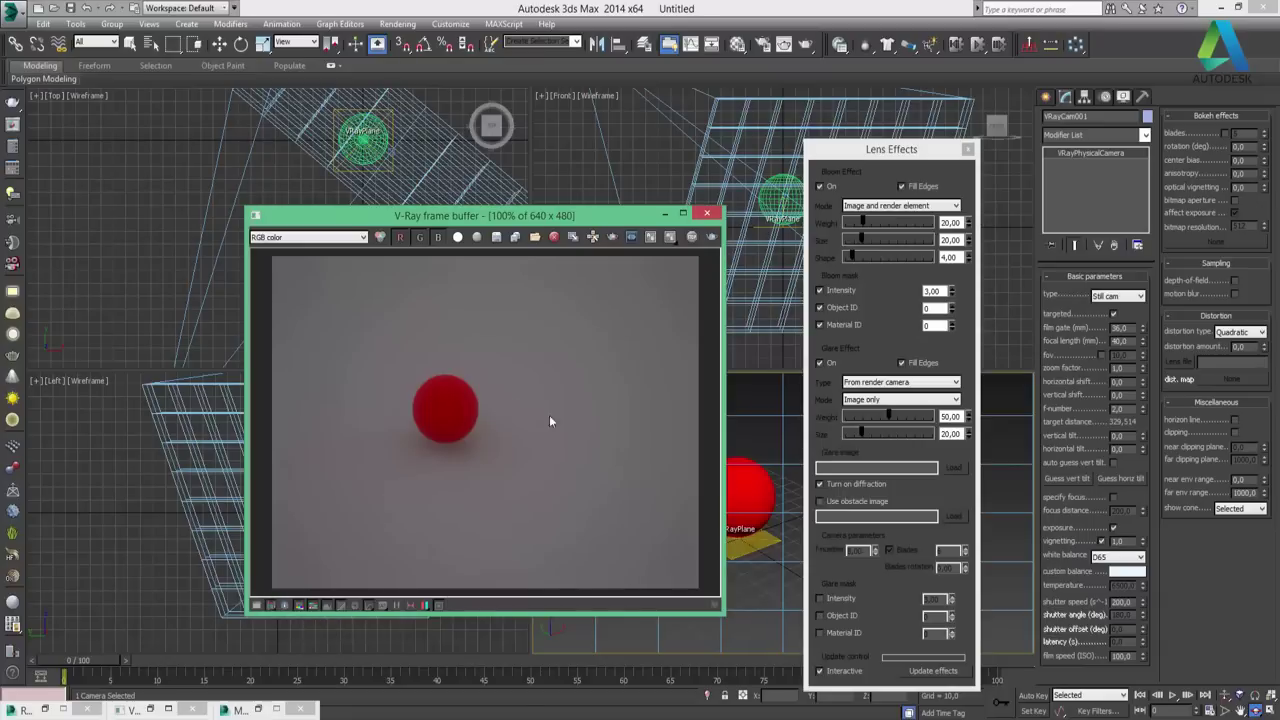
Show the stamp controls and close the Lens Effects settings window
click(716, 611)
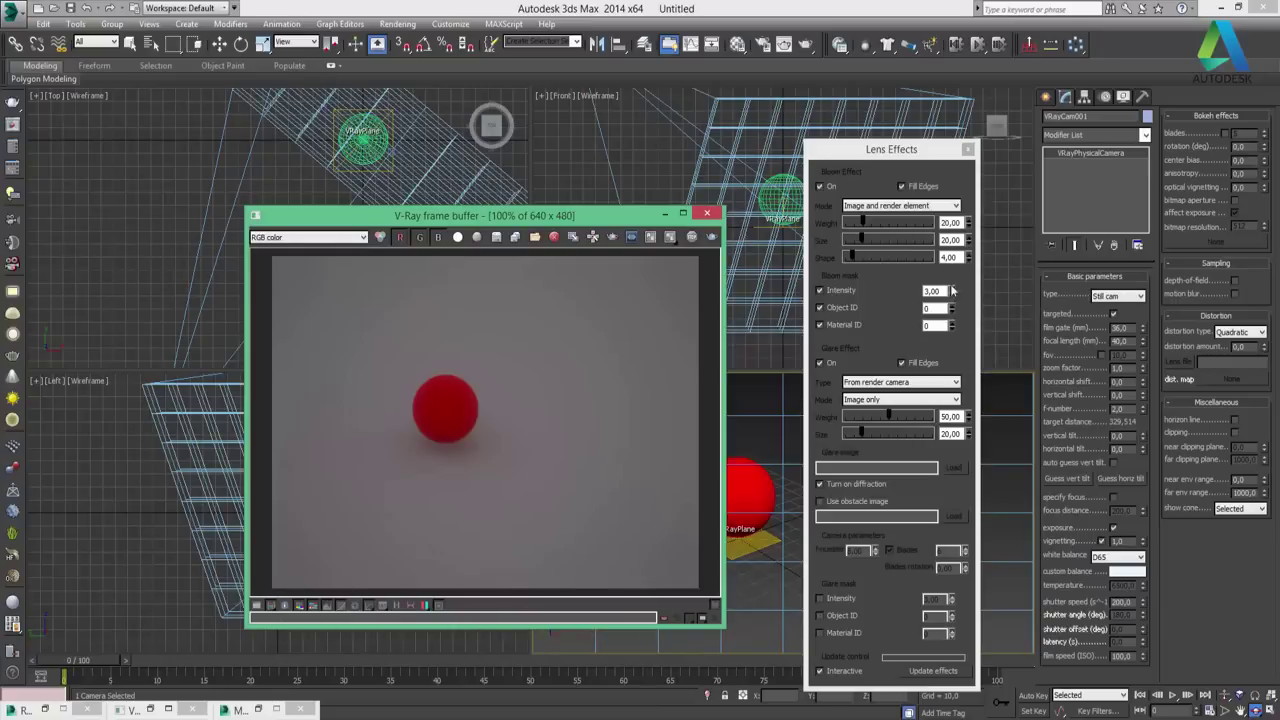
click(967, 150)
click(967, 150)
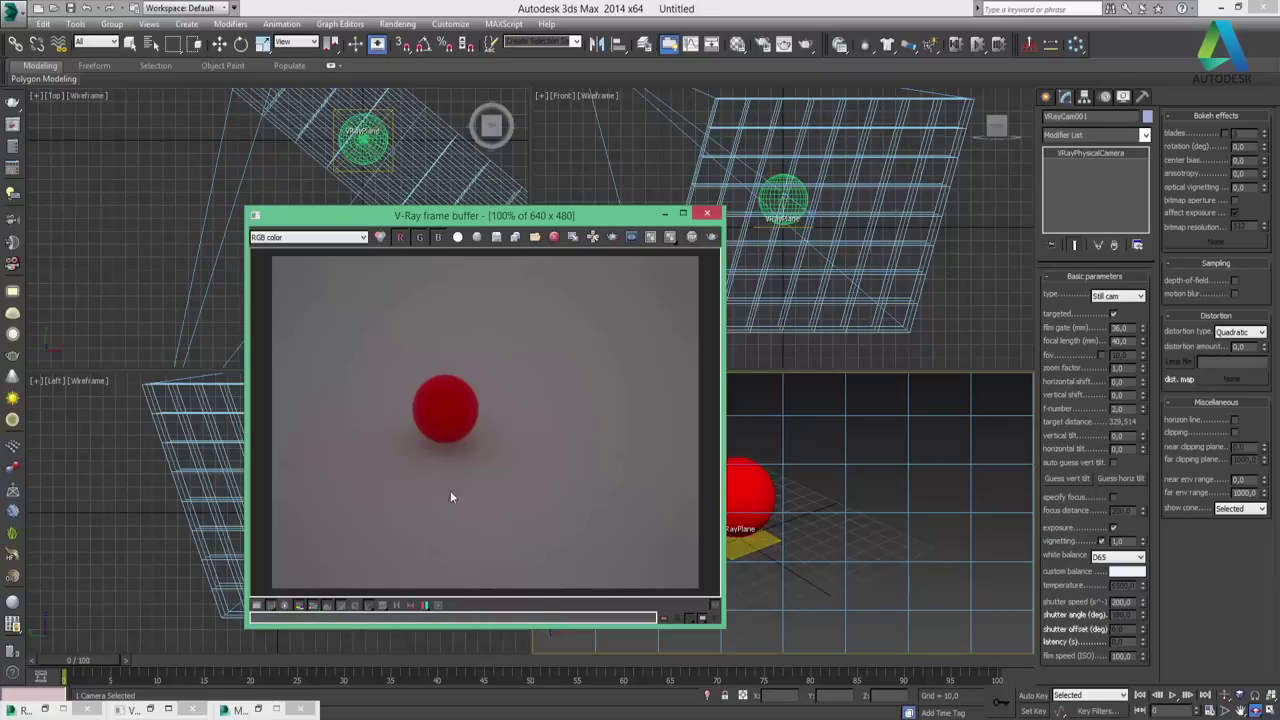
Reopen the V-Ray Lens Effects settings and position the window beside the red sphere render
click(440, 607)
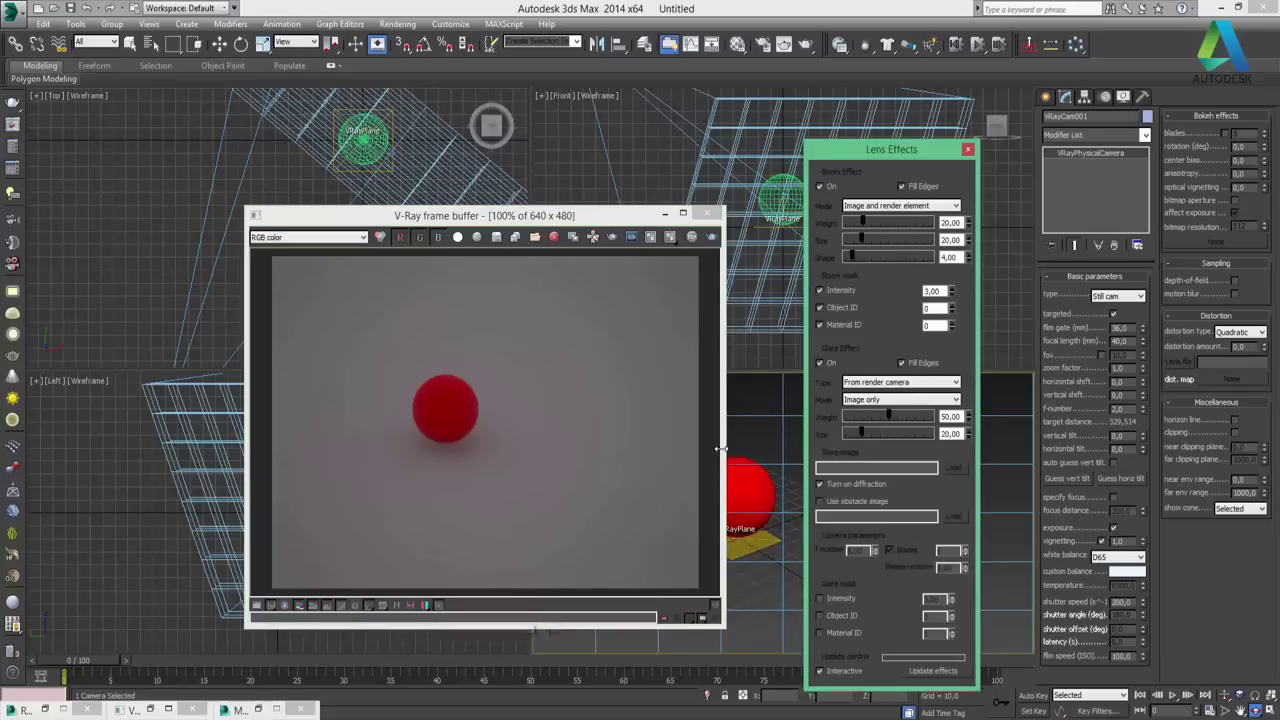
drag(891, 152, 934, 121)
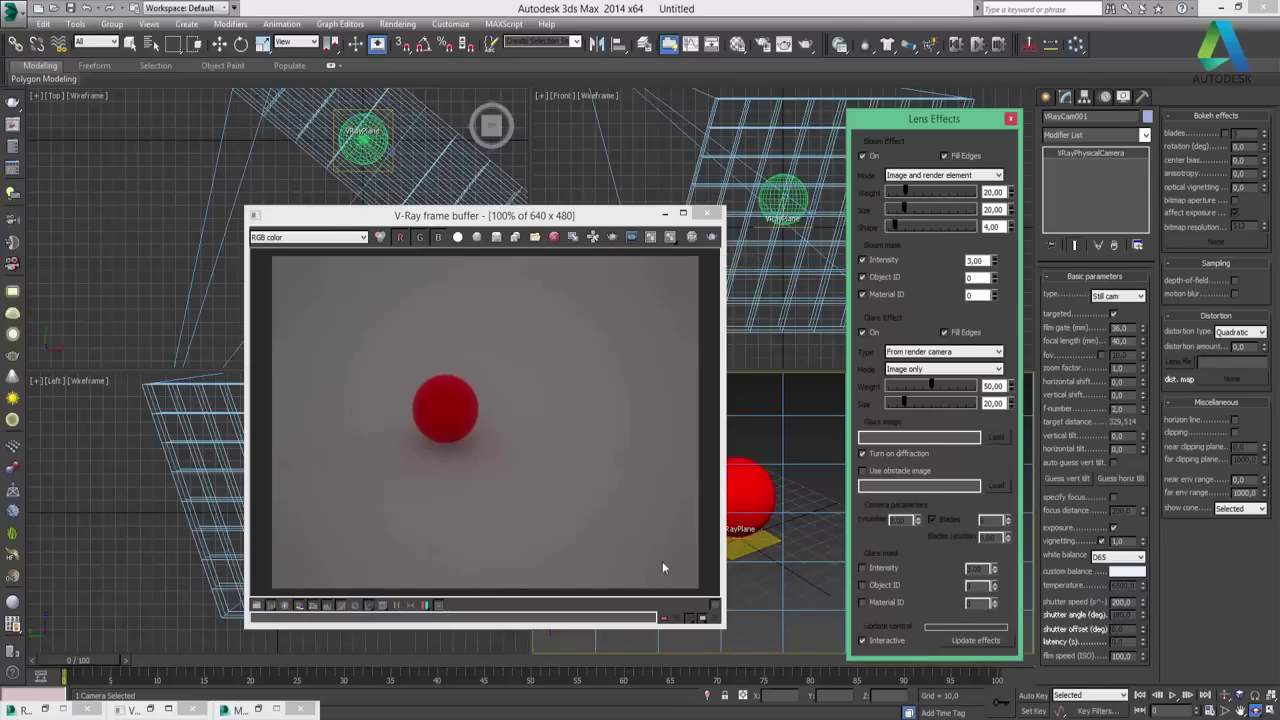
click(664, 624)
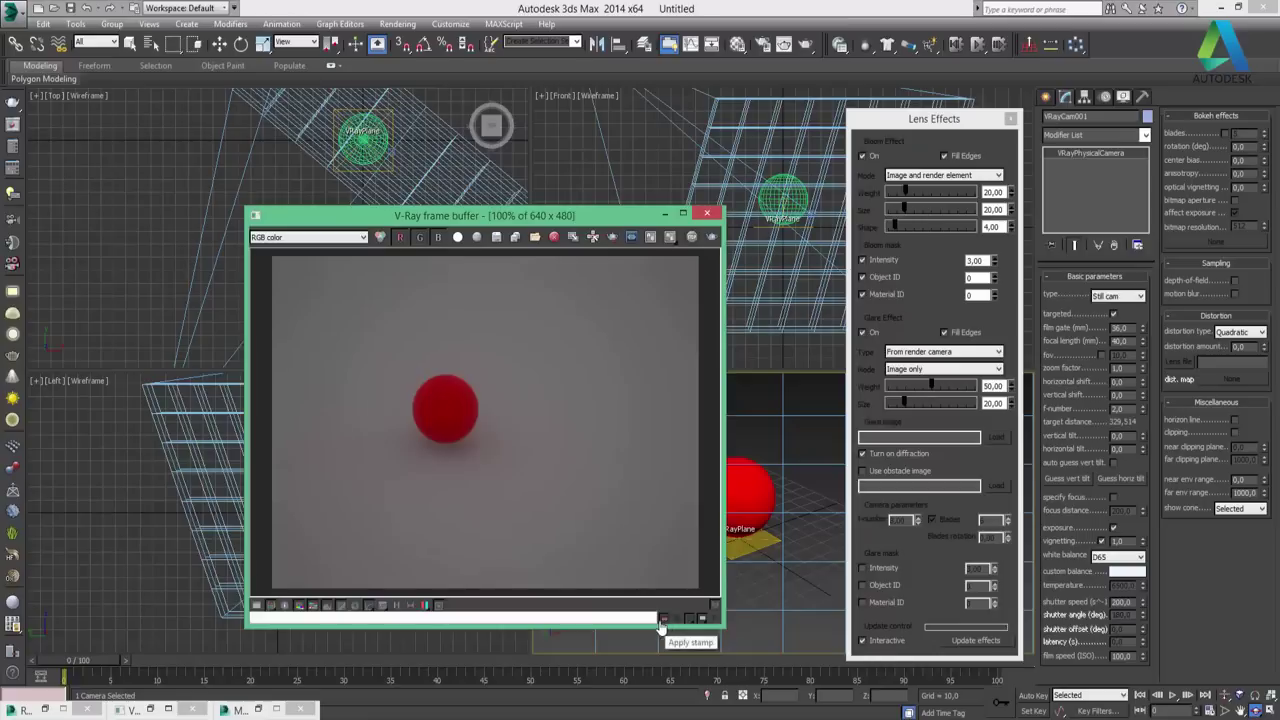